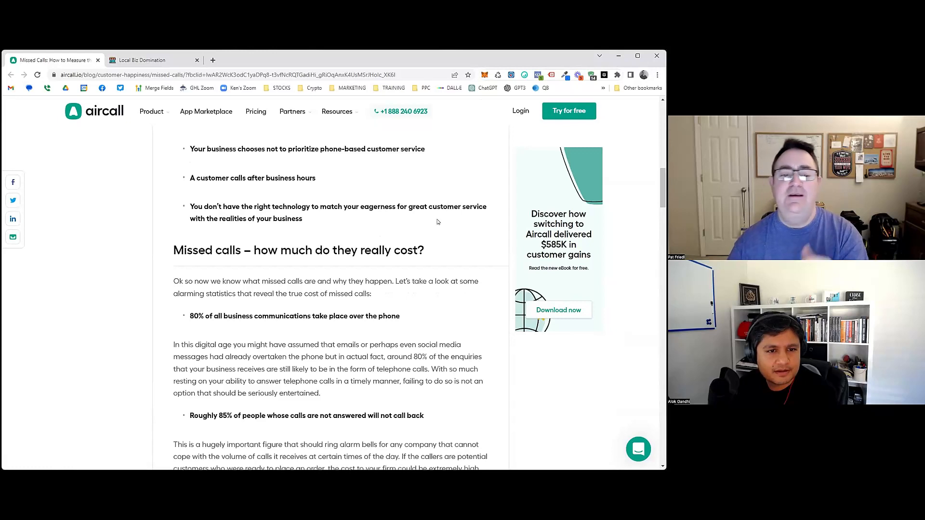
Read the statistics on the cost of missed calls in the Aircall article
scroll(437, 222, down, 2)
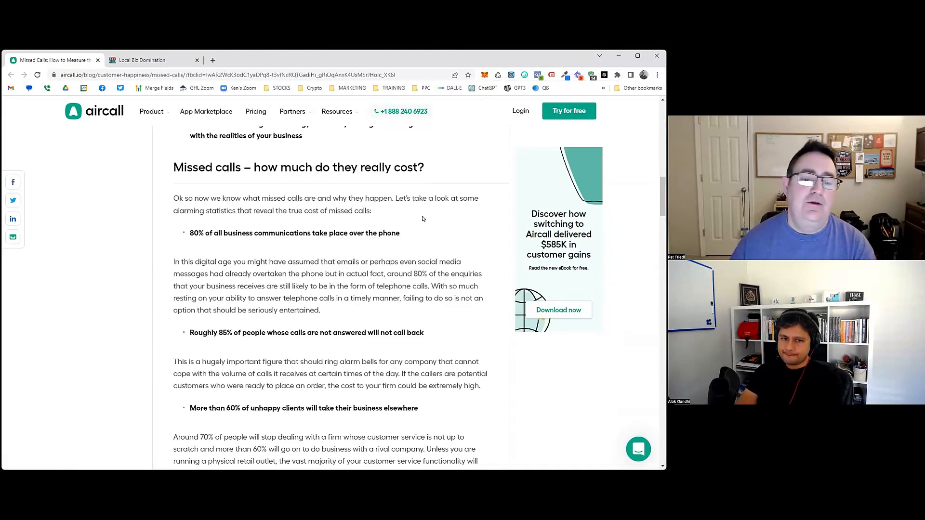
scroll(408, 247, down, 1)
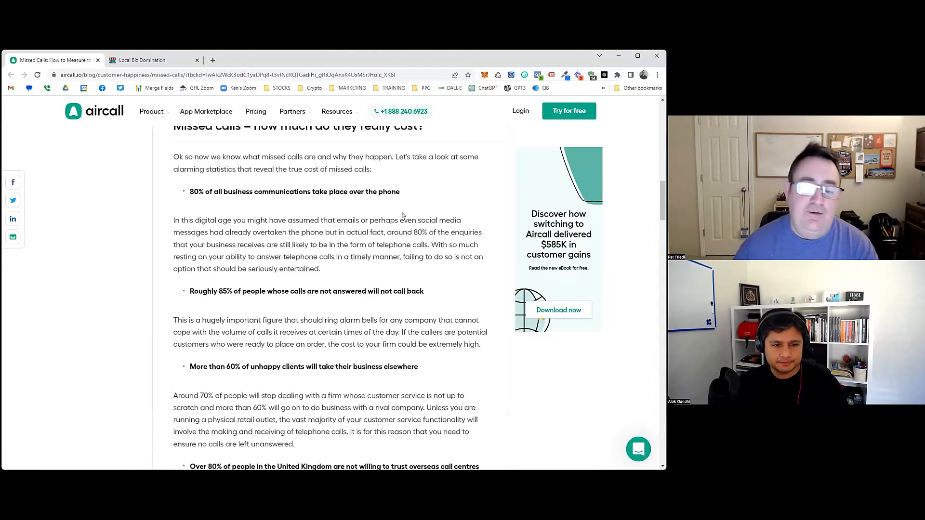
scroll(364, 291, down, 3)
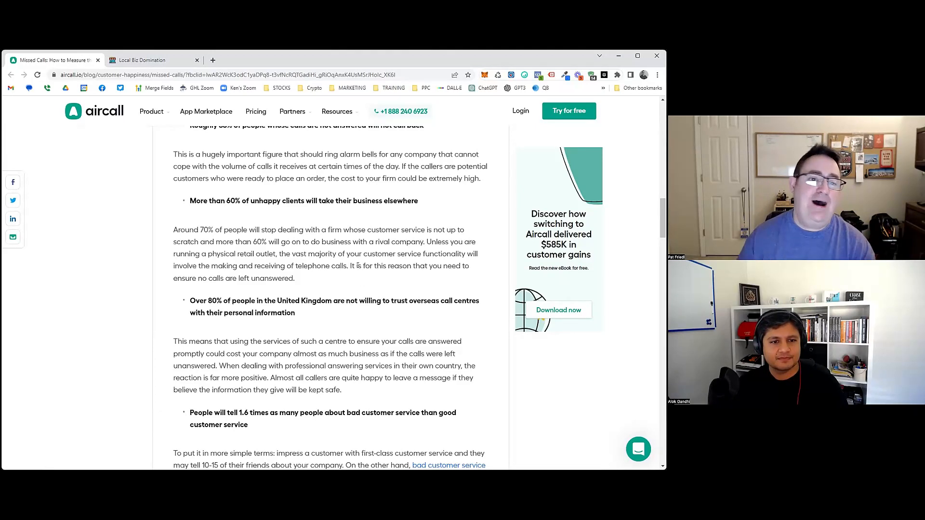
Switch to Local Biz Domination, start a new workflow and browse the available recipe templates
click(132, 64)
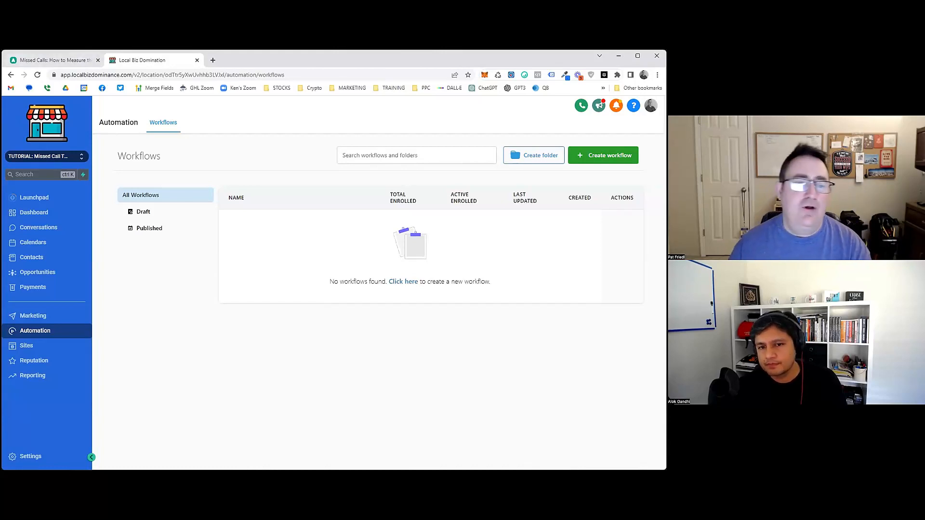
click(595, 154)
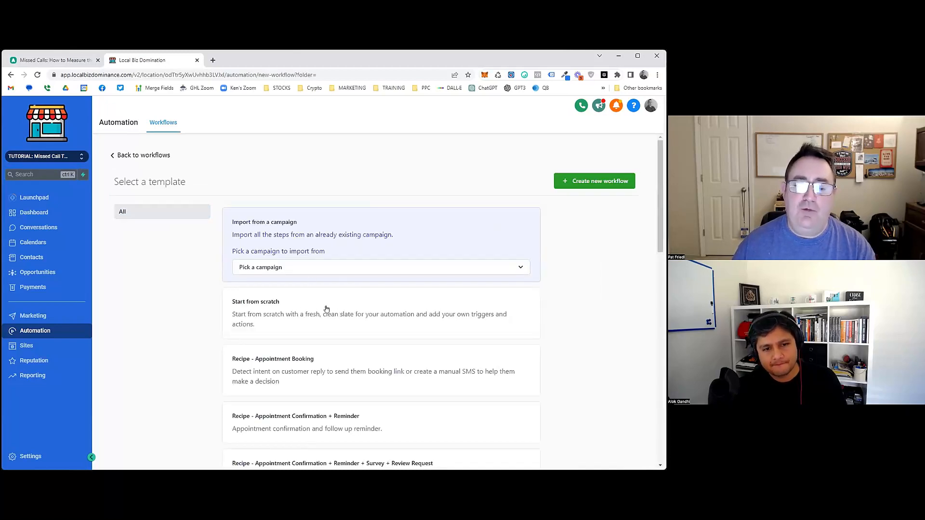
scroll(276, 339, down, 3)
scroll(276, 339, down, 12)
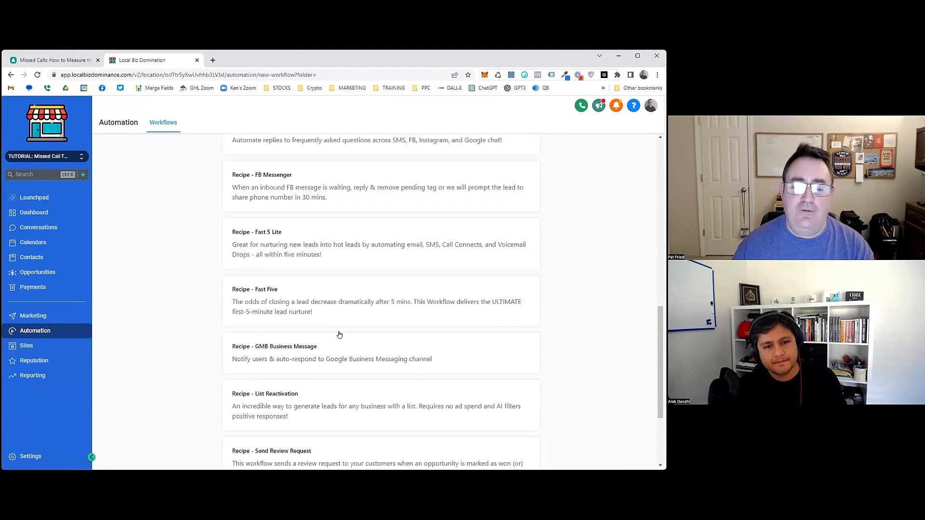
scroll(355, 352, up, 5)
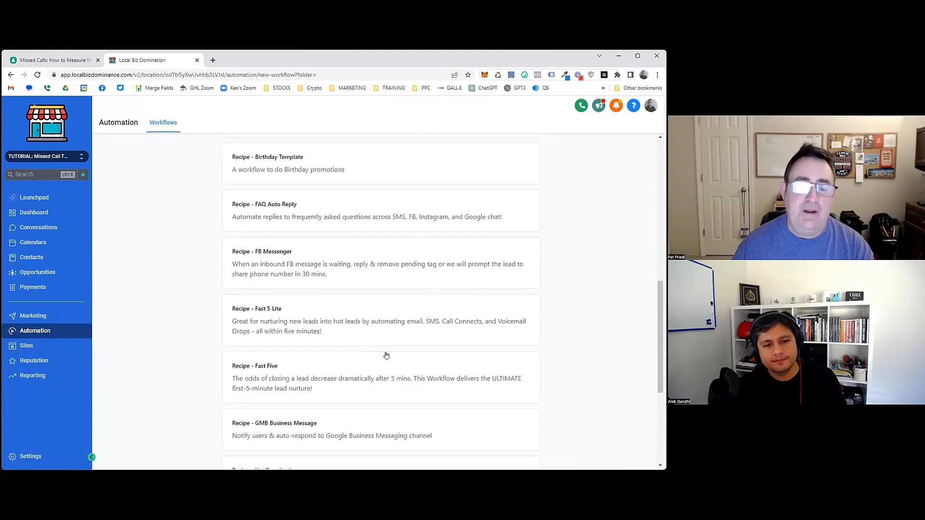
scroll(403, 328, up, 3)
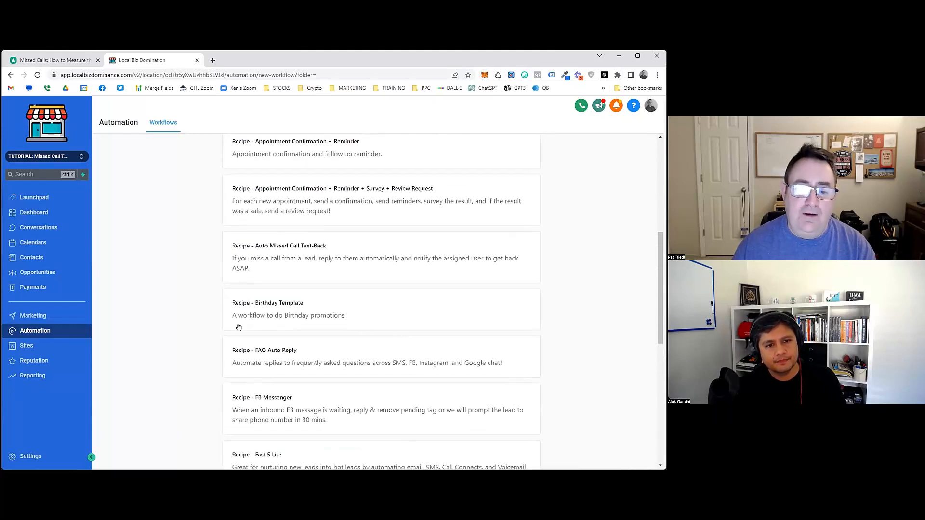
scroll(289, 317, up, 2)
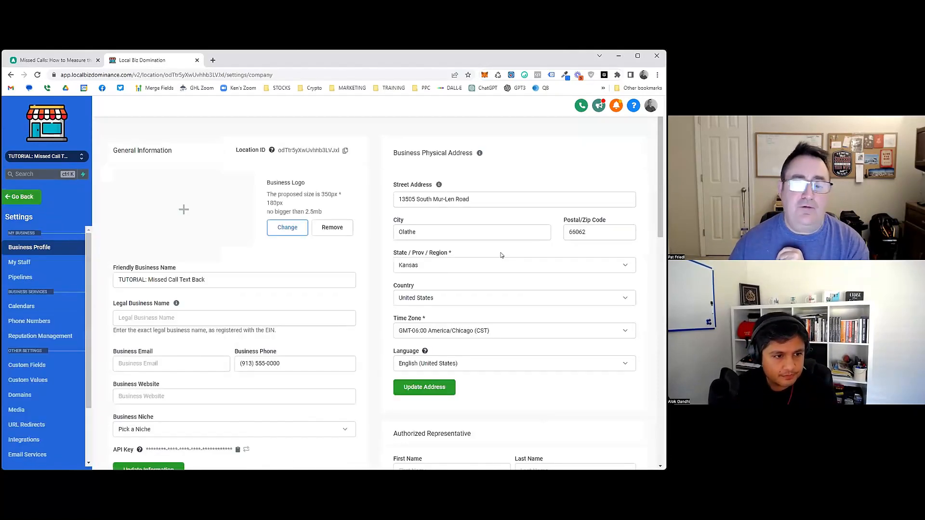
Disable the built-in missed call text back in the business profile settings and save that setting
scroll(492, 220, down, 10)
scroll(492, 220, down, 3)
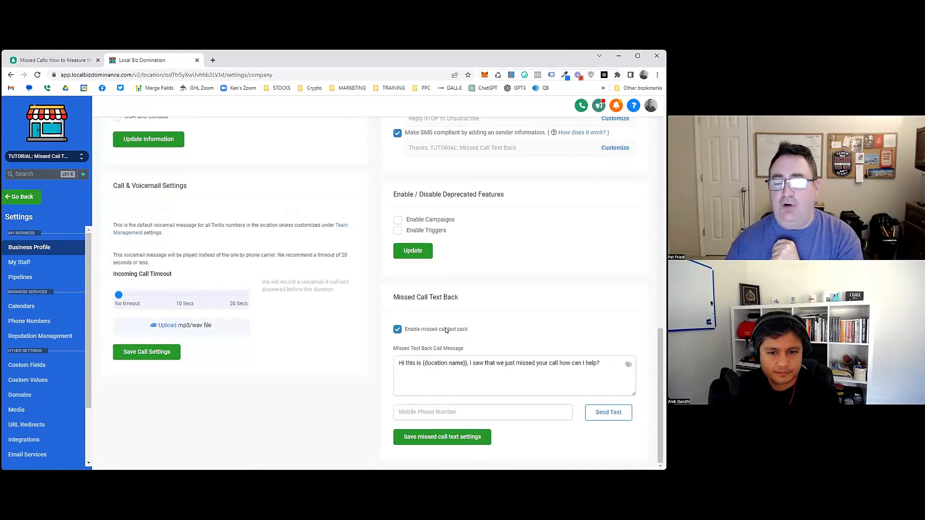
click(397, 329)
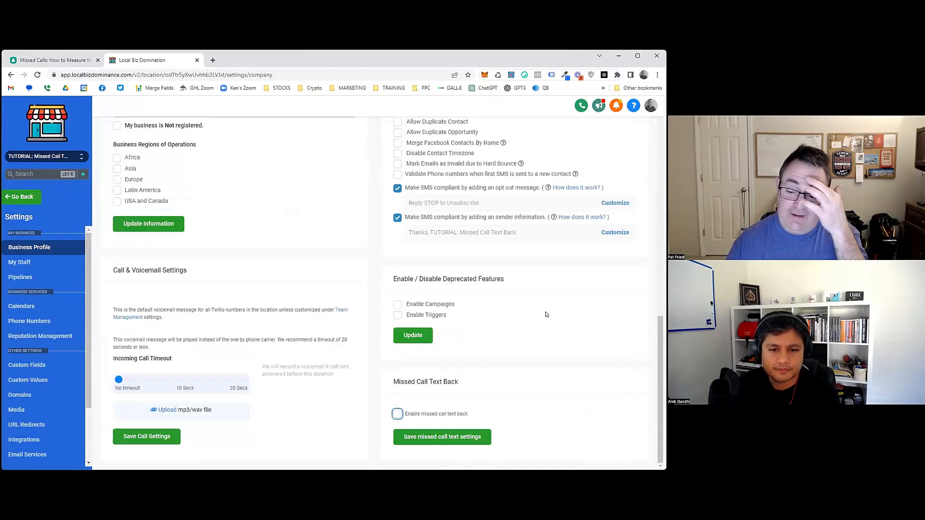
click(398, 414)
scroll(446, 375, down, 2)
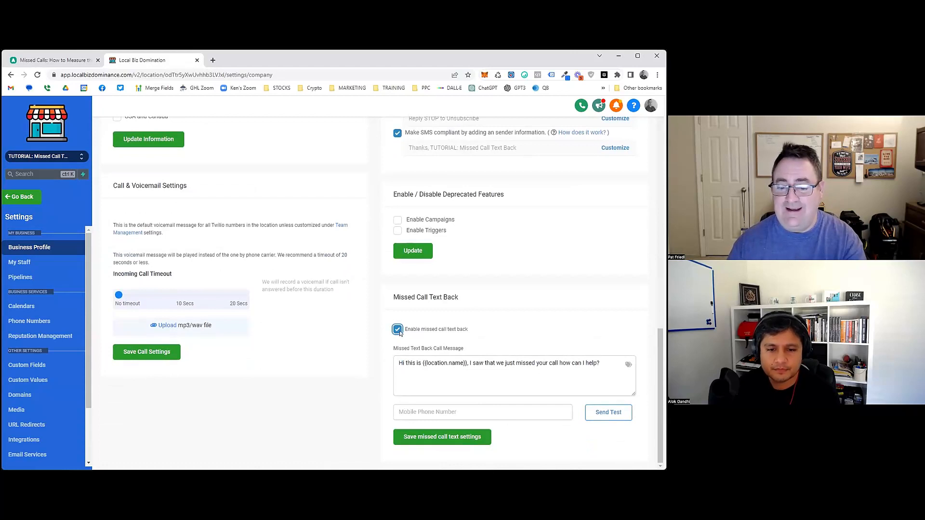
click(414, 329)
click(468, 438)
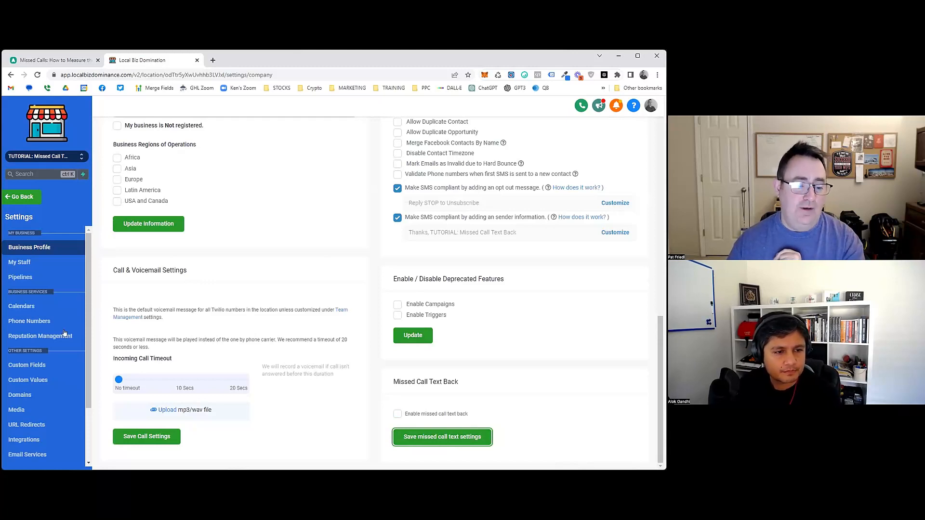
Return to the workflow templates and create a new workflow from the Auto Missed Call Text-Back recipe
click(30, 196)
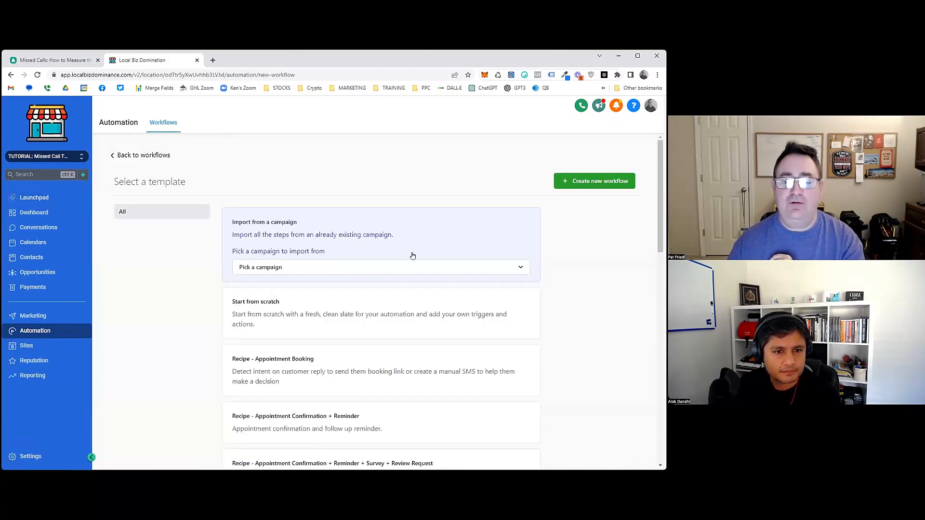
scroll(415, 254, down, 2)
scroll(416, 255, down, 2)
scroll(365, 275, down, 2)
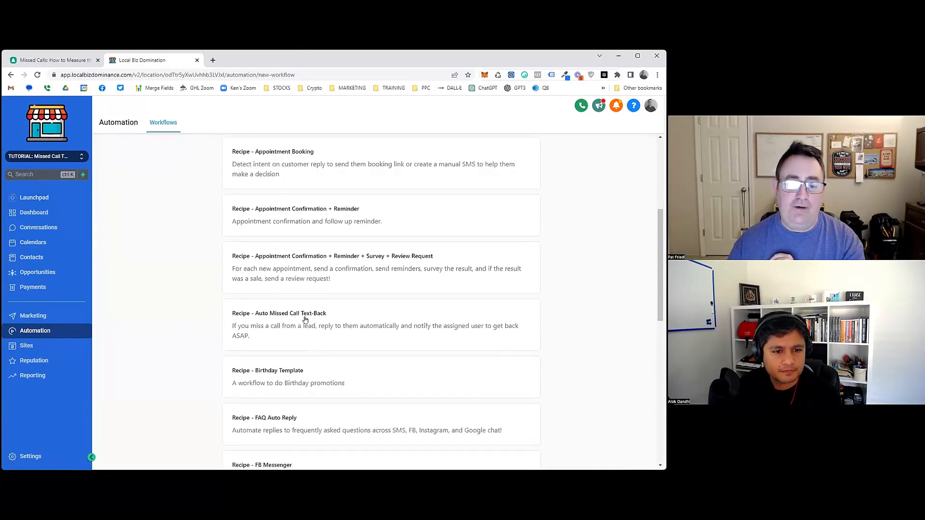
scroll(581, 234, up, 3)
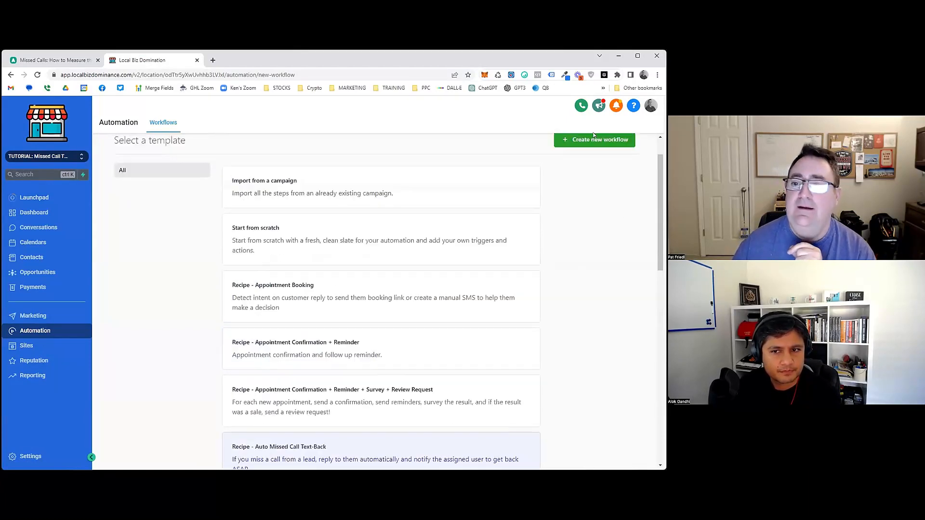
click(585, 141)
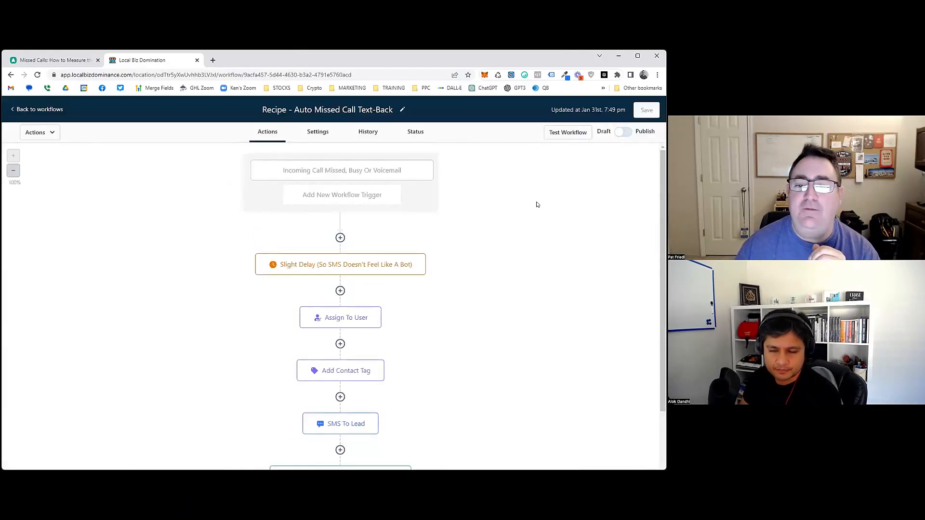
Review the recipe's action sequence, its incoming call trigger filters and the slight delay settings
scroll(537, 205, down, 3)
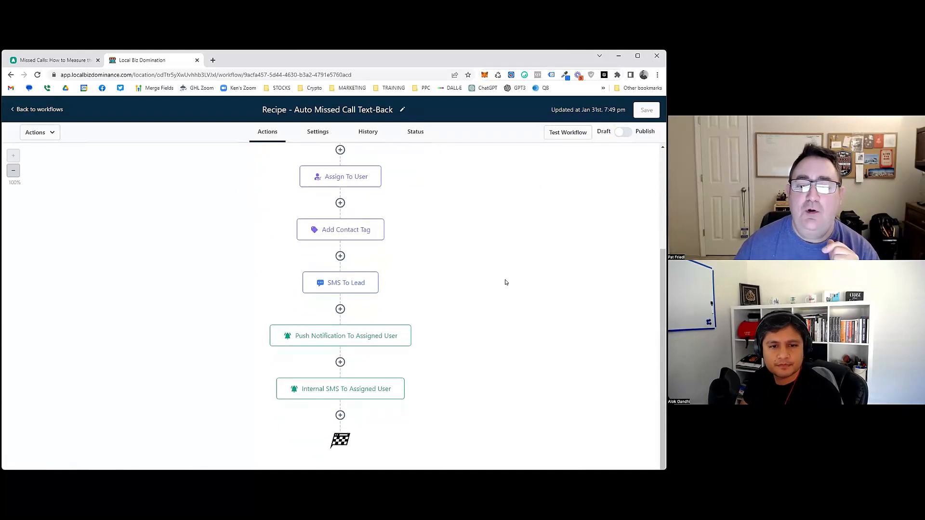
scroll(505, 282, up, 3)
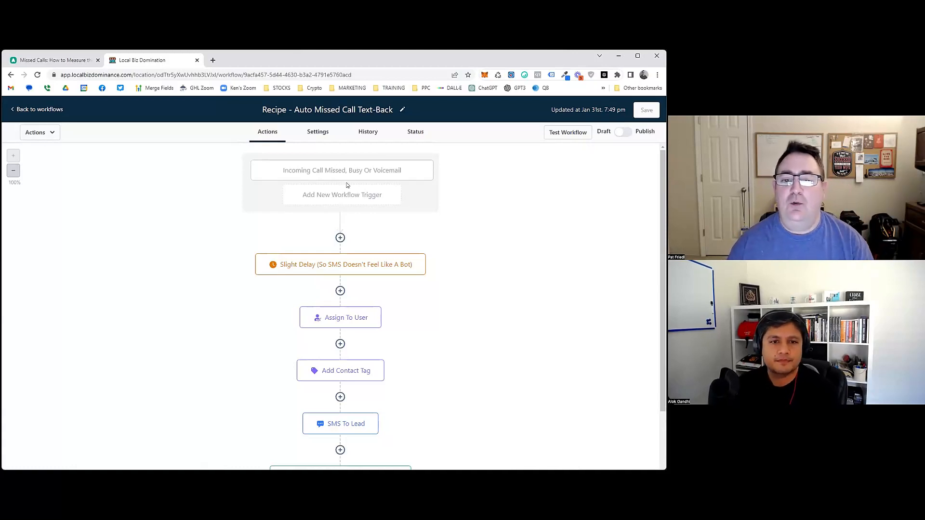
click(398, 171)
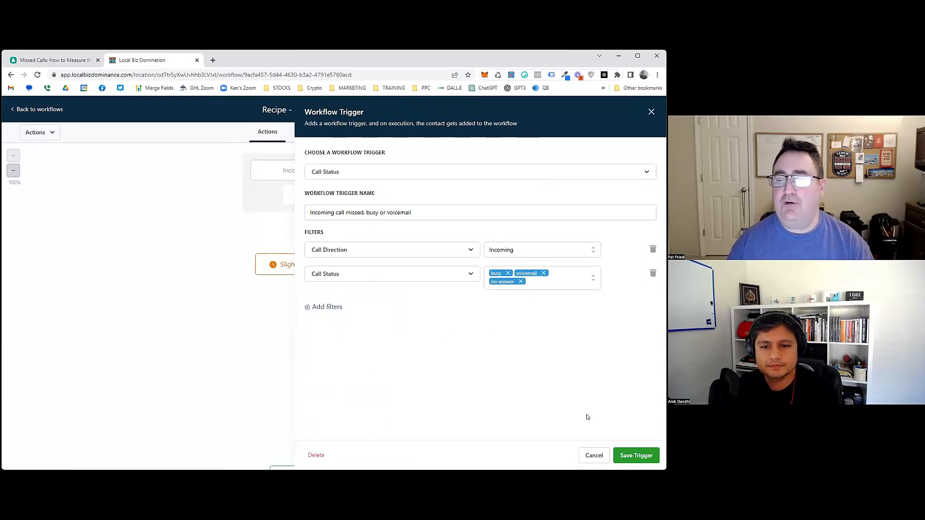
click(595, 456)
click(335, 266)
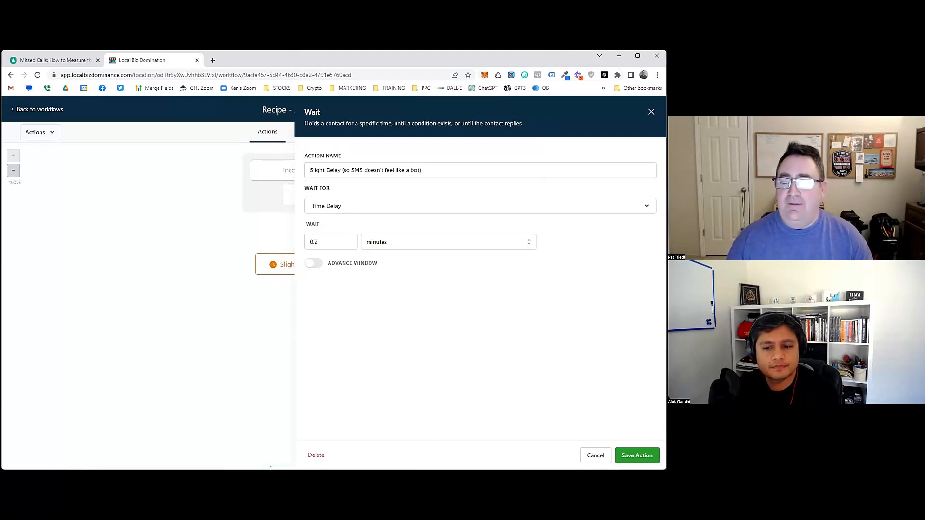
click(595, 456)
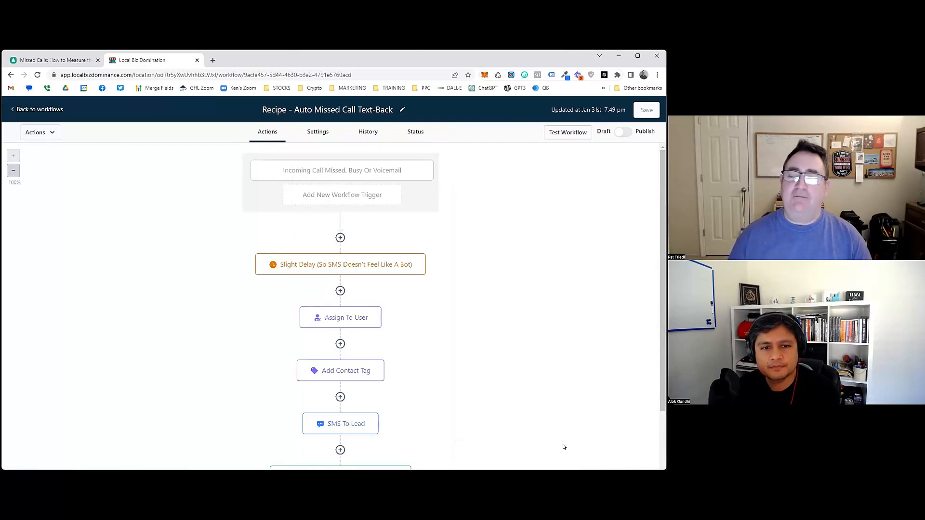
Delete the Assign To User action from the workflow
click(343, 320)
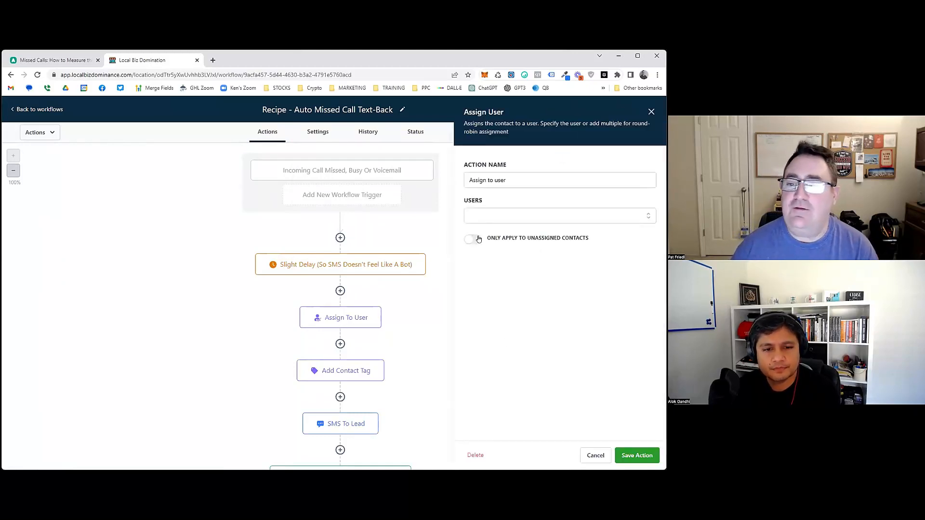
click(473, 454)
click(401, 317)
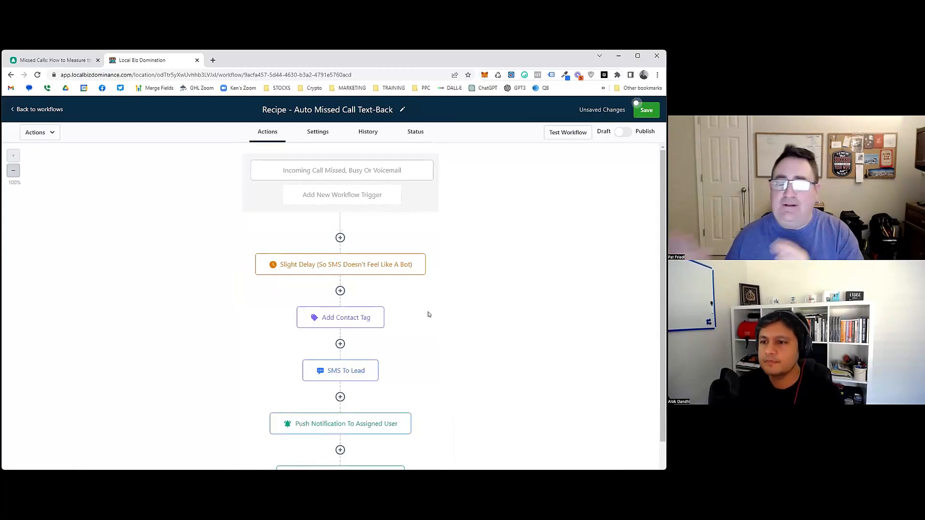
Check which tag the Add Contact Tag action applies and look over the remaining actions
click(352, 319)
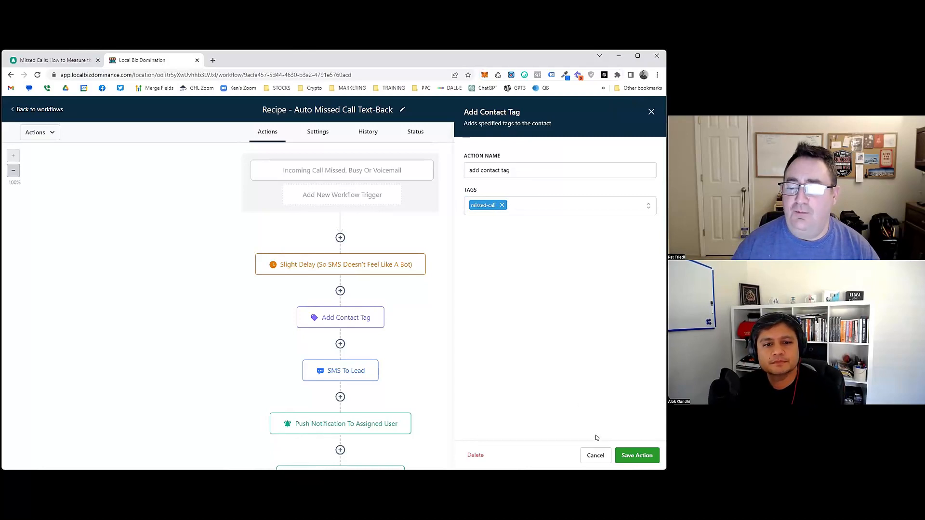
click(292, 335)
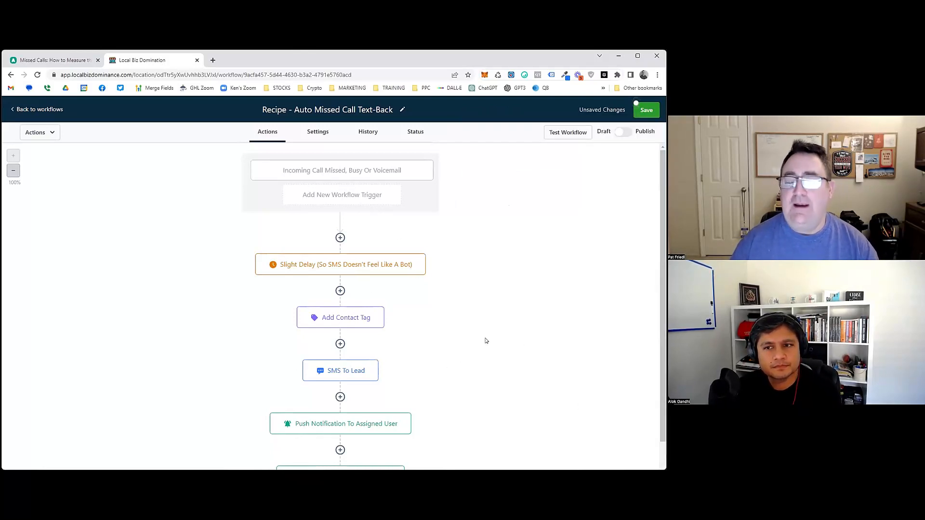
scroll(501, 357, down, 2)
scroll(503, 357, up, 1)
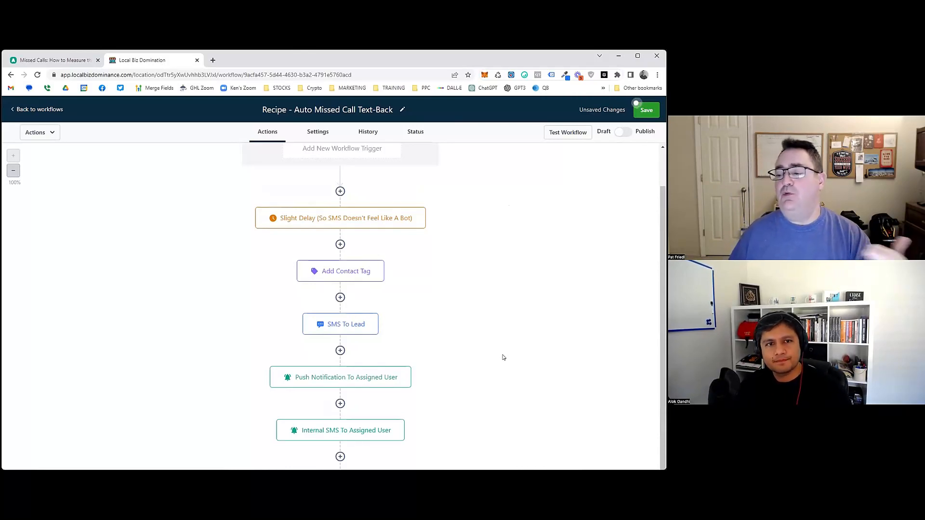
Insert an If / Else action between the workflow trigger and the slight delay
click(340, 192)
text(if)
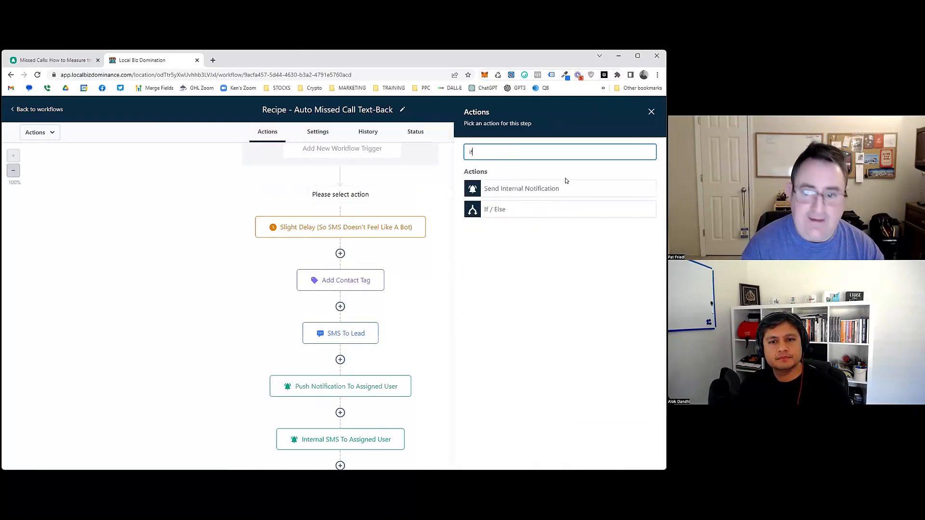
click(541, 210)
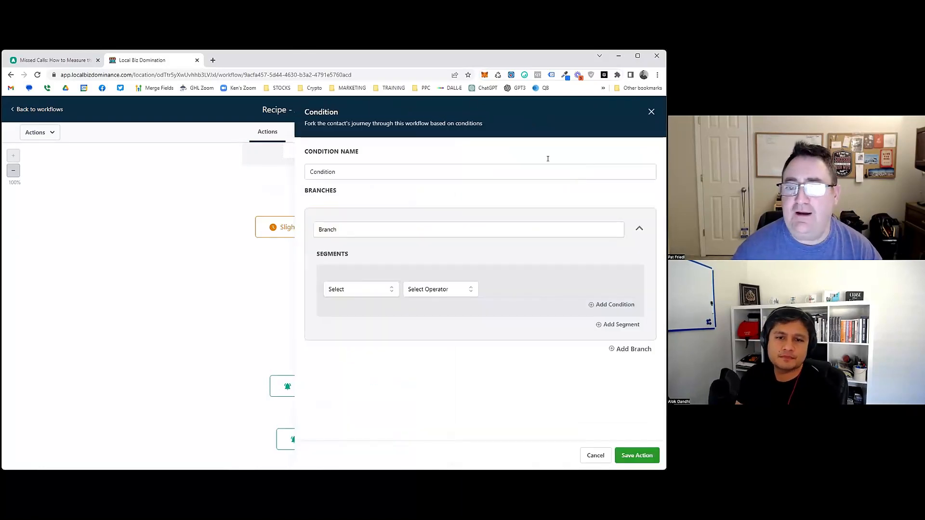
Set the If / Else branch condition to contacts whose tags do not include missed-call
click(375, 289)
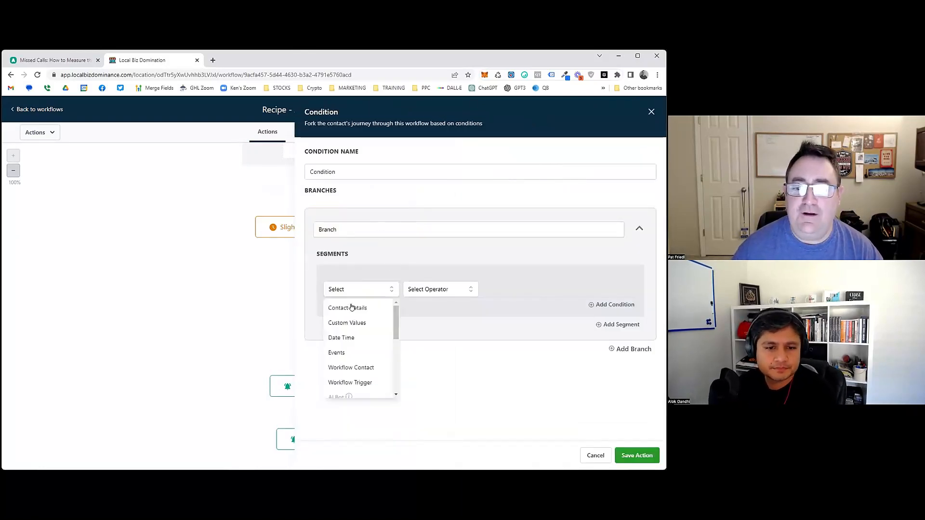
click(357, 306)
click(364, 312)
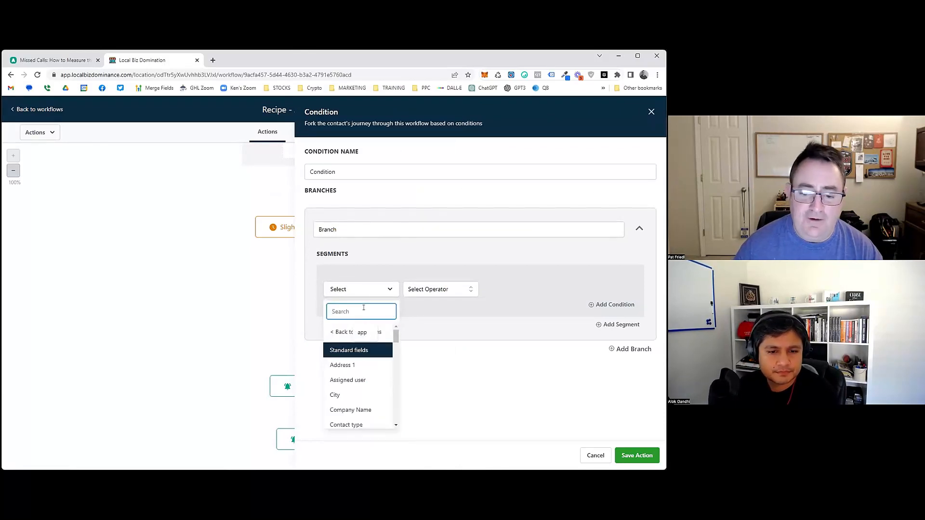
scroll(361, 370, down, 2)
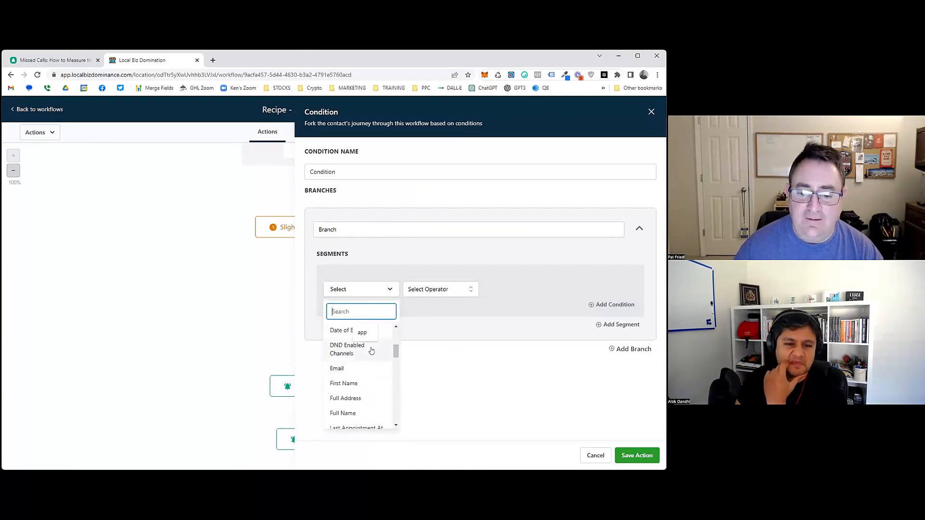
scroll(369, 353, down, 5)
click(347, 392)
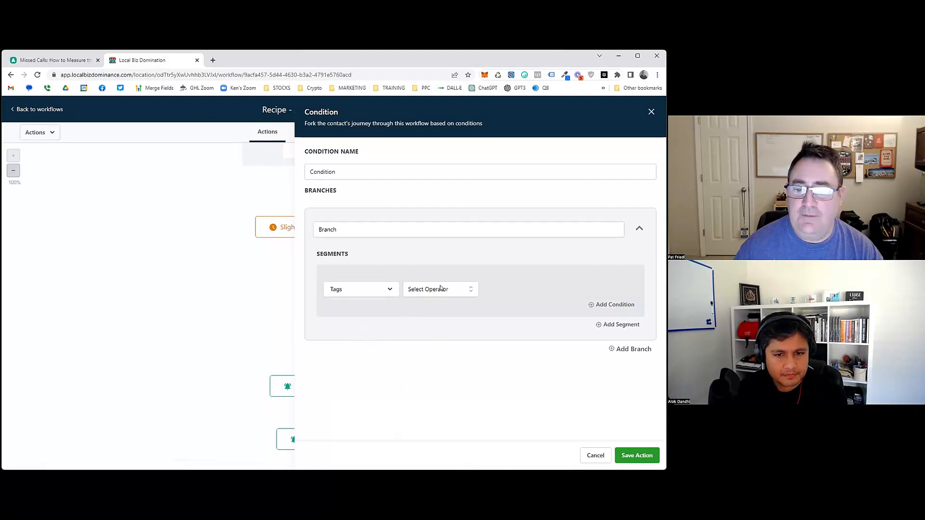
click(440, 288)
click(456, 314)
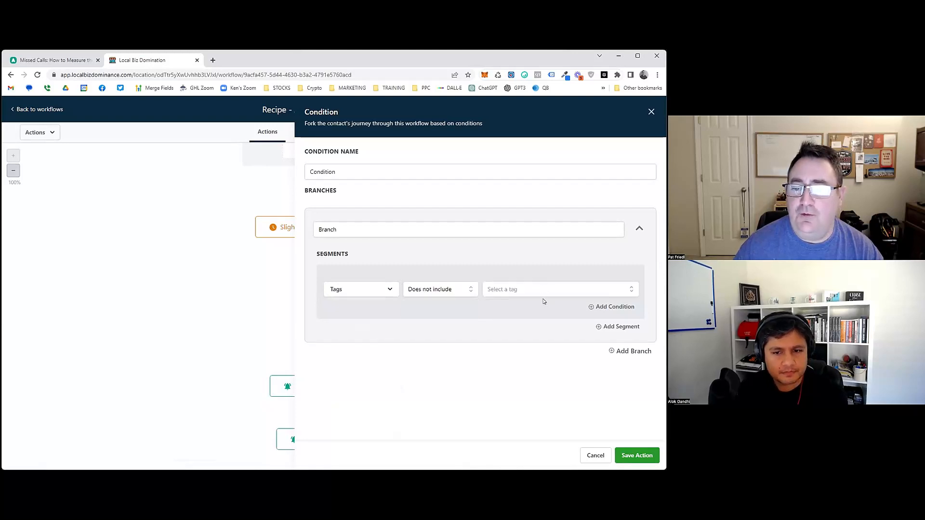
click(544, 291)
click(504, 342)
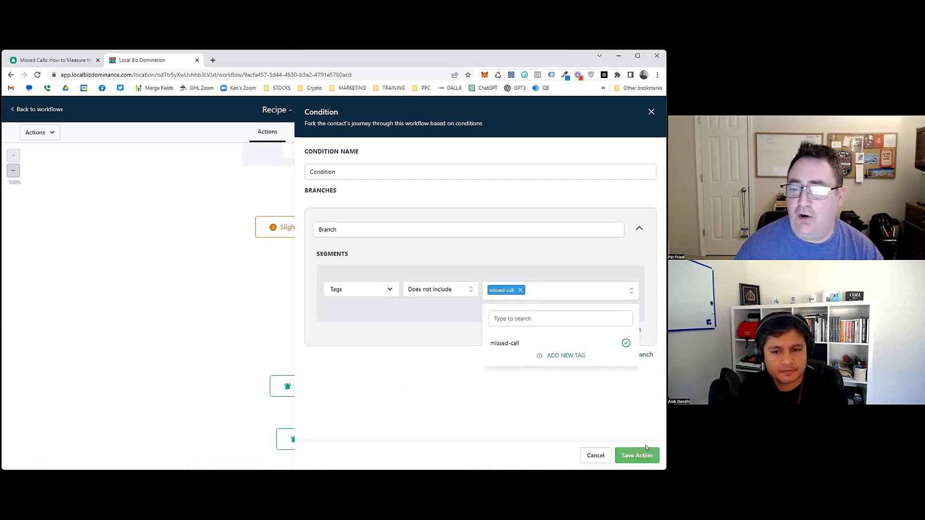
Save the missed-call tag condition and look over the resulting branches and the actions beneath them
click(644, 454)
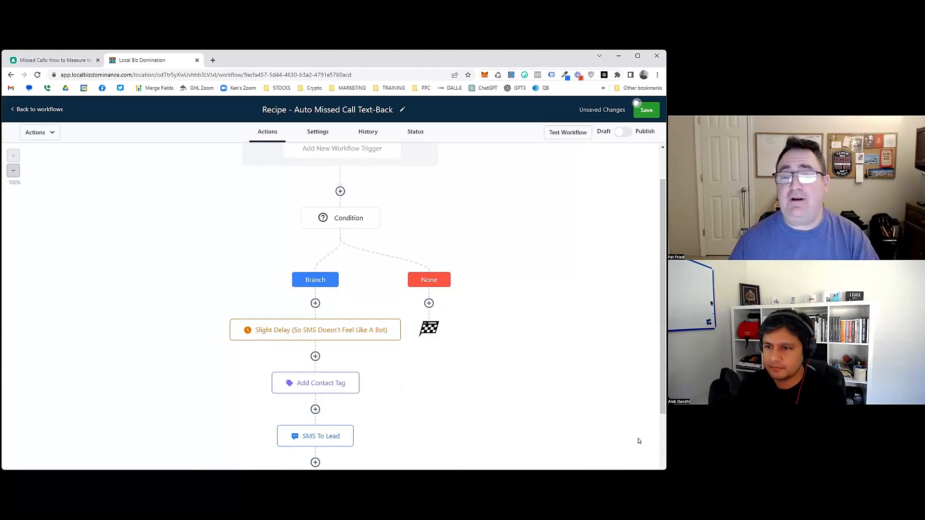
scroll(324, 279, down, 3)
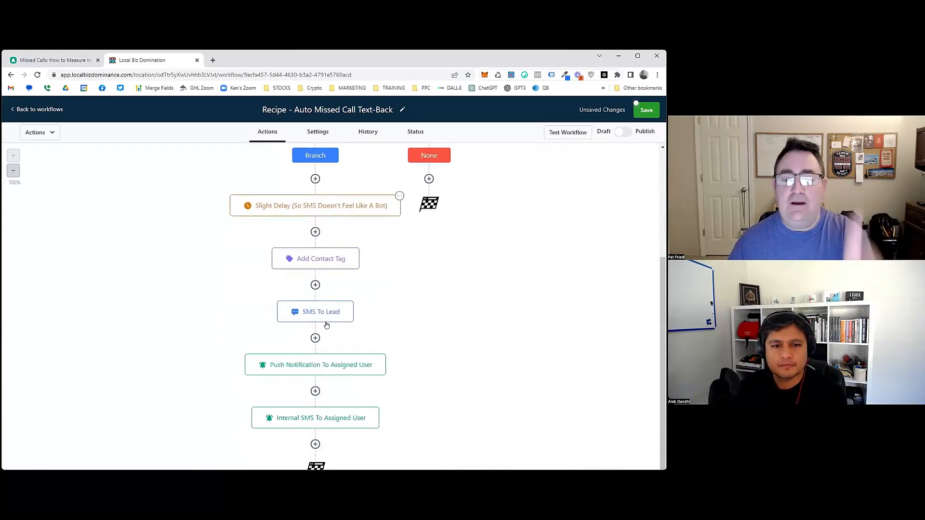
scroll(423, 313, up, 4)
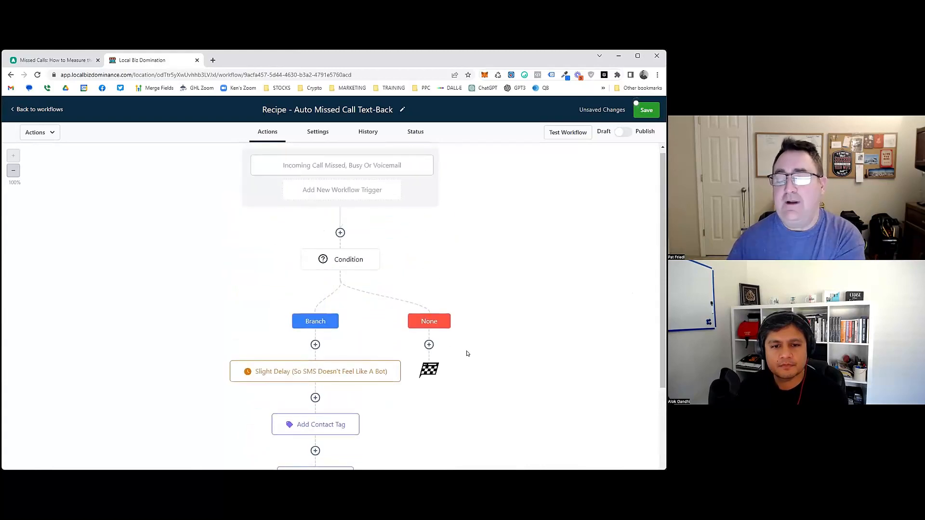
scroll(496, 361, down, 3)
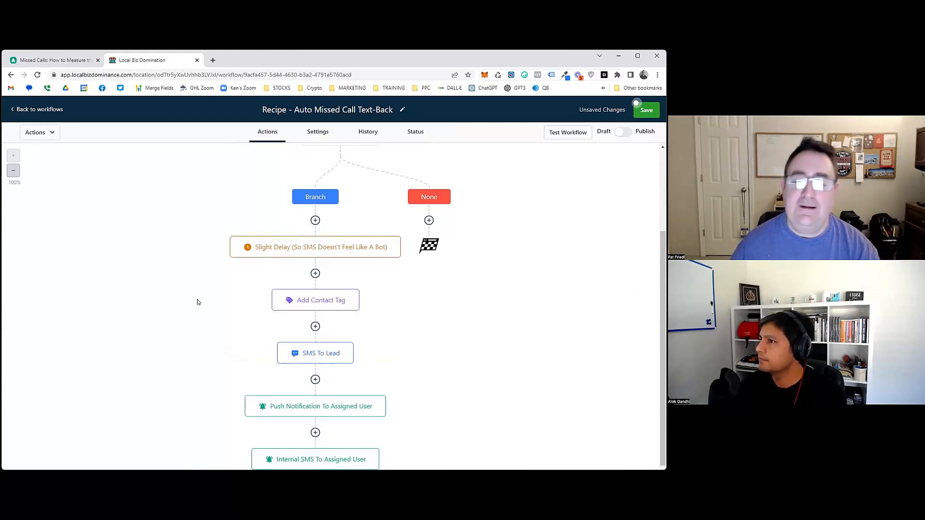
scroll(361, 212, up, 3)
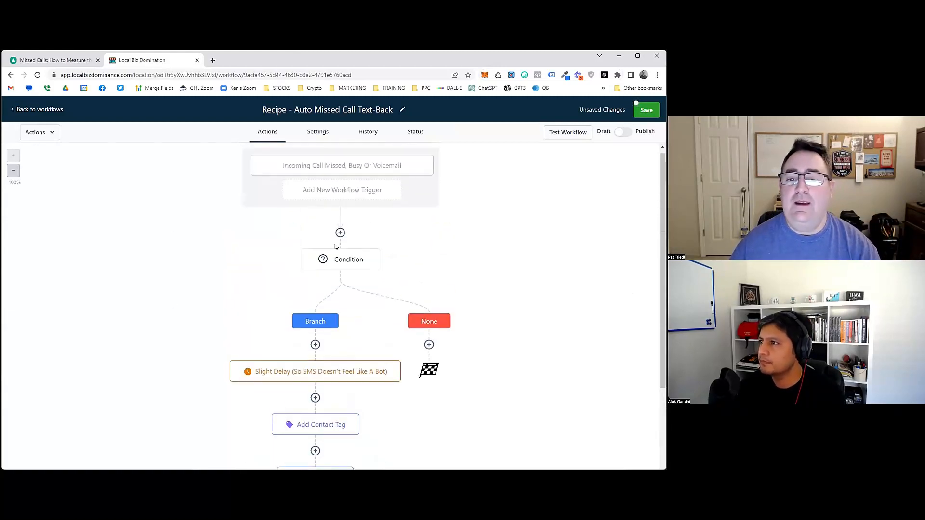
scroll(358, 255, down, 3)
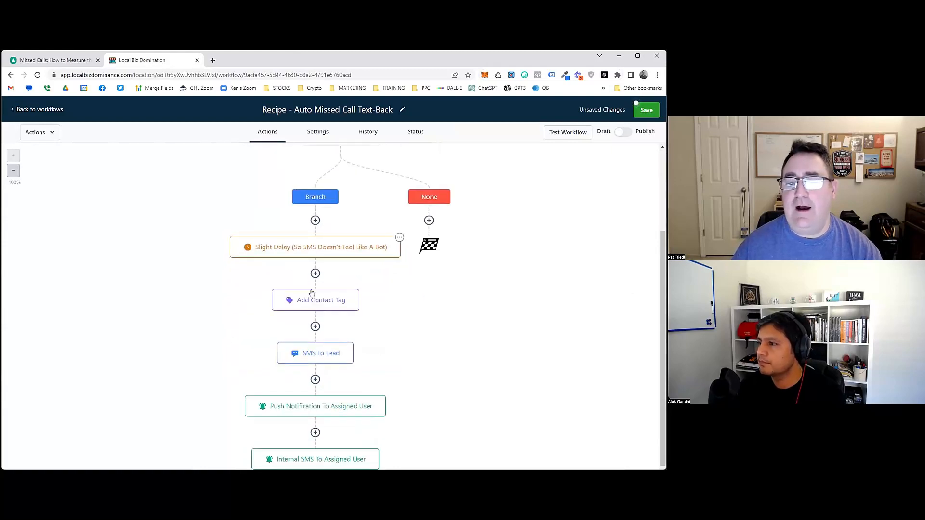
Check the tag set in the Add Contact Tag action and the message in the SMS To Lead action
click(333, 299)
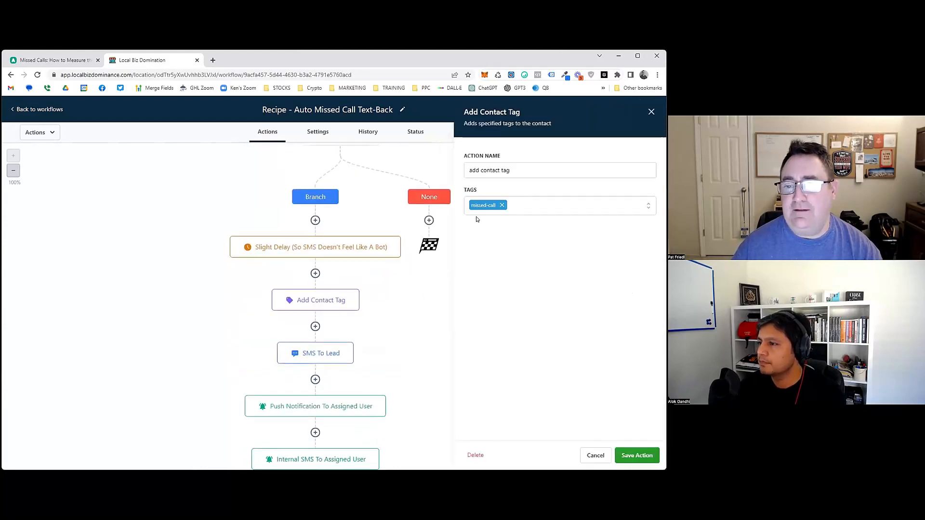
click(595, 455)
scroll(503, 316, down, 2)
click(340, 281)
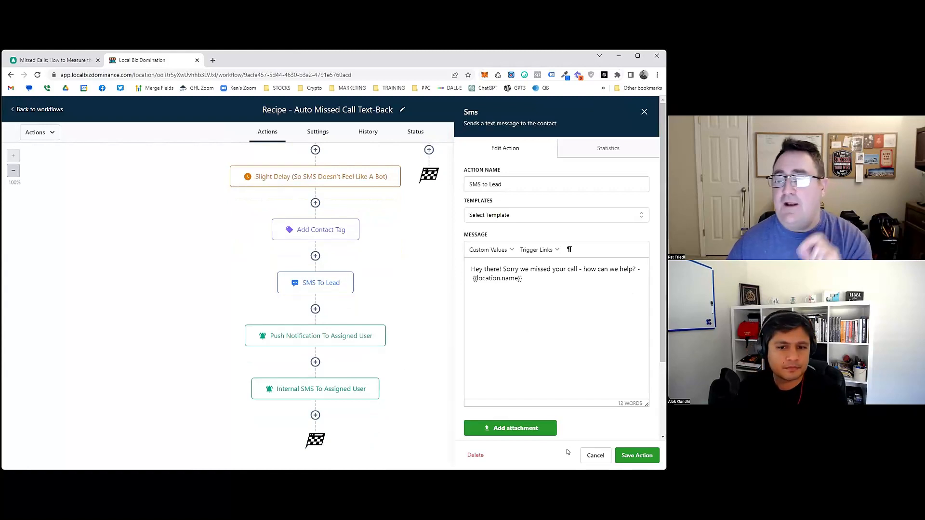
click(595, 456)
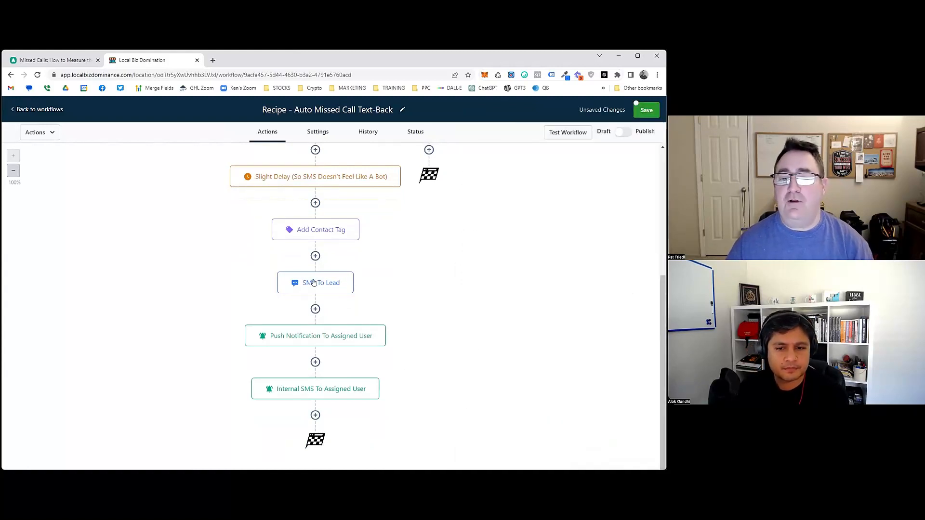
Insert an If / Else action between Add Contact Tag and SMS To Lead
click(315, 255)
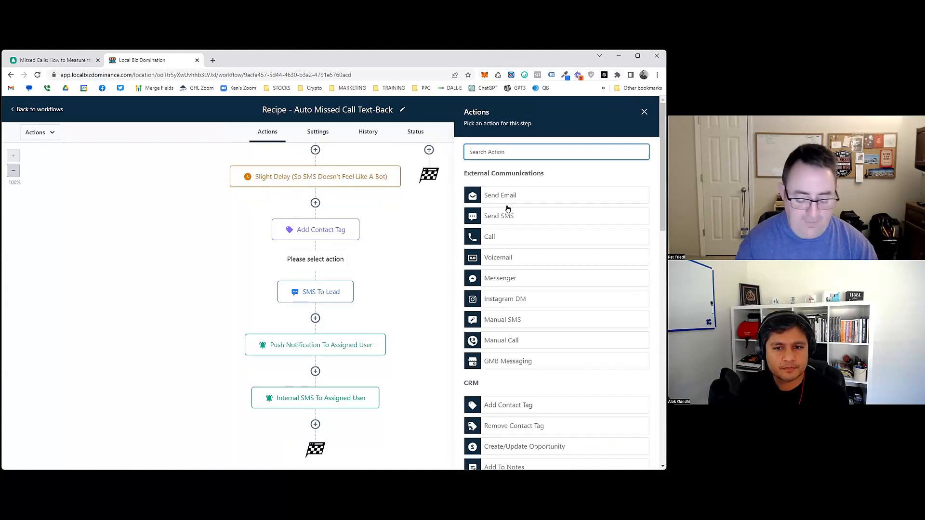
text(if)
click(501, 209)
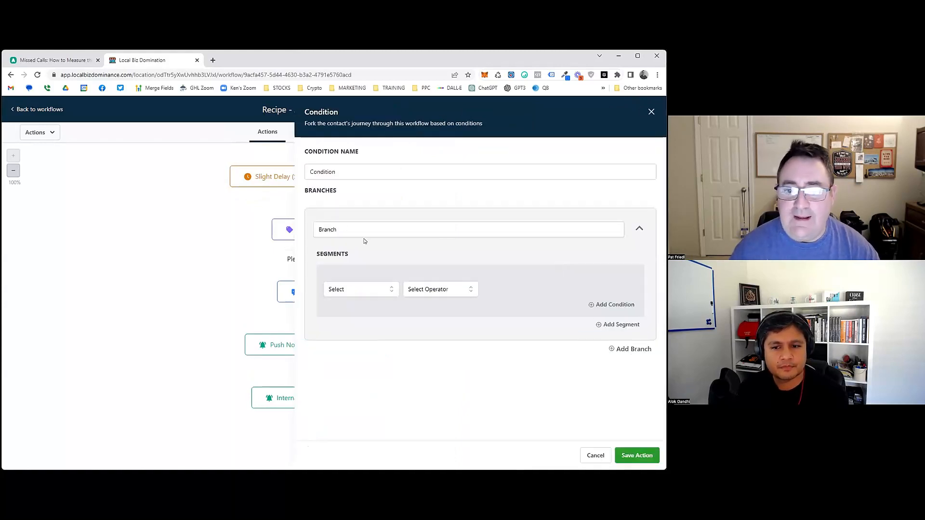
Set the new condition's branch to First Name is not empty and save the action
click(351, 289)
click(364, 309)
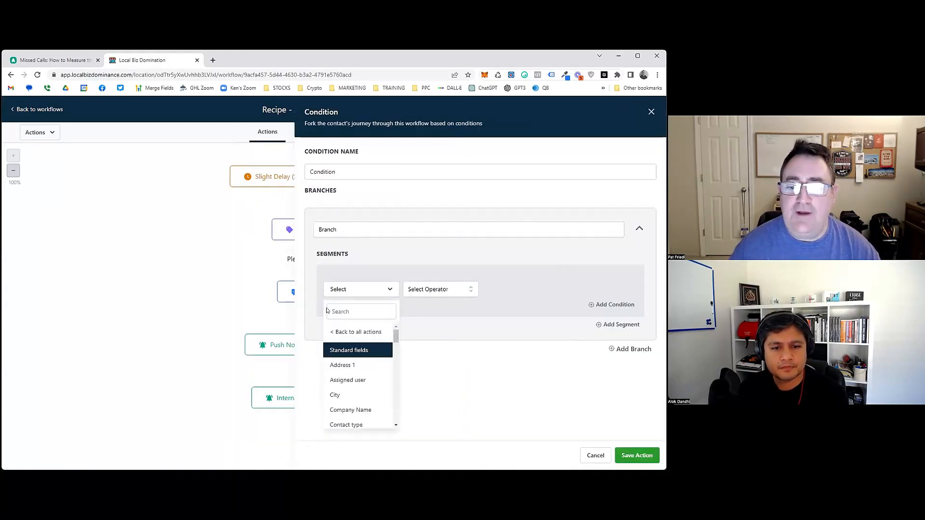
scroll(381, 358, down, 2)
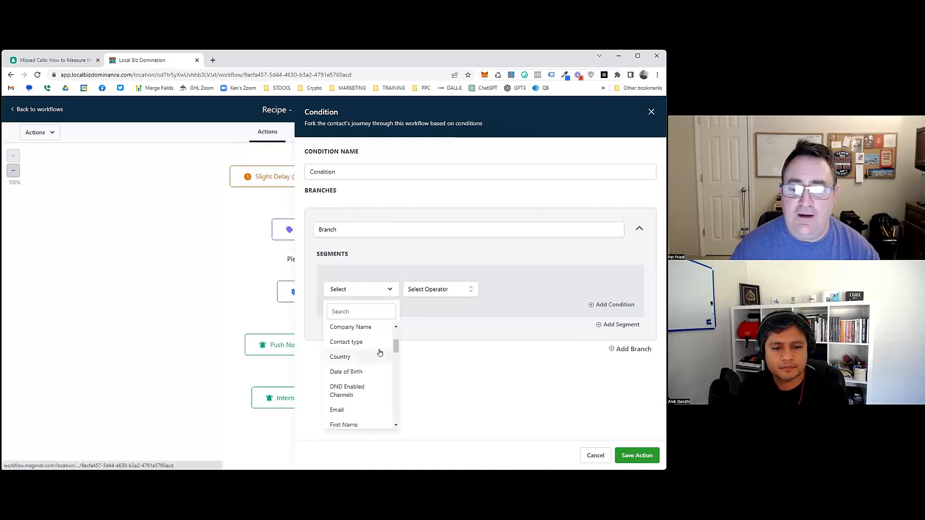
click(344, 422)
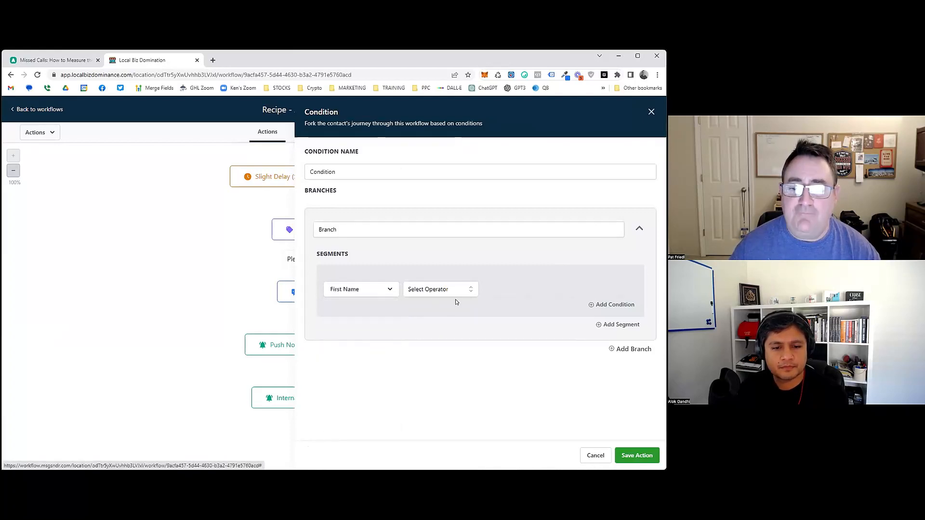
click(428, 291)
click(424, 368)
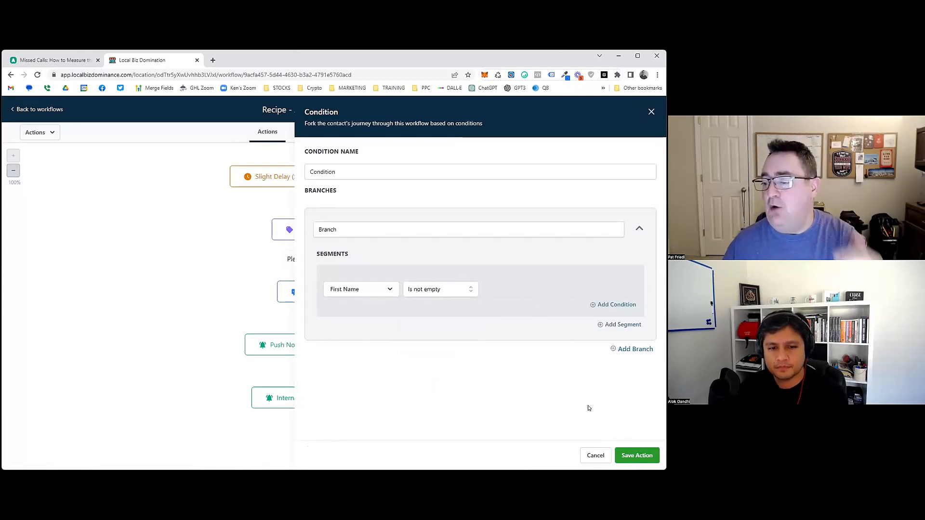
click(640, 455)
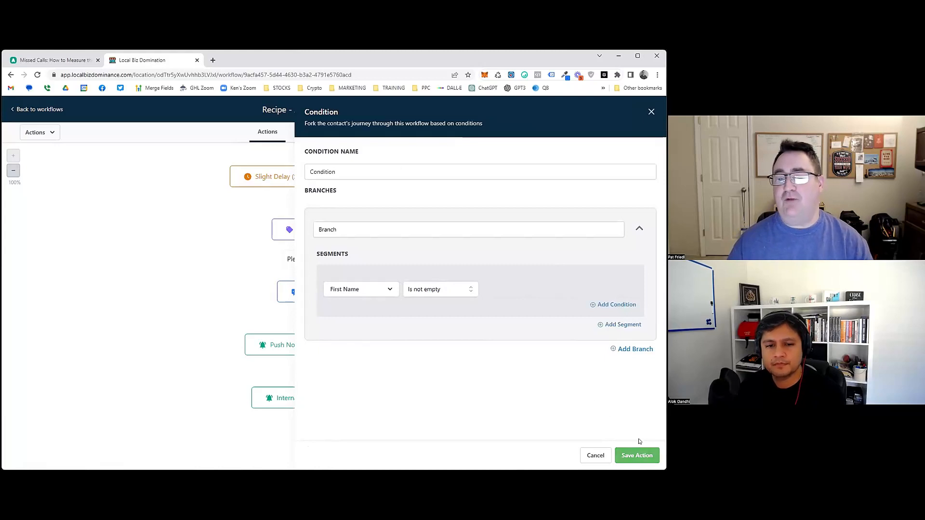
Rename the condition above SMS To Lead as "Do We Know Their Name?" and save it
scroll(512, 384, down, 3)
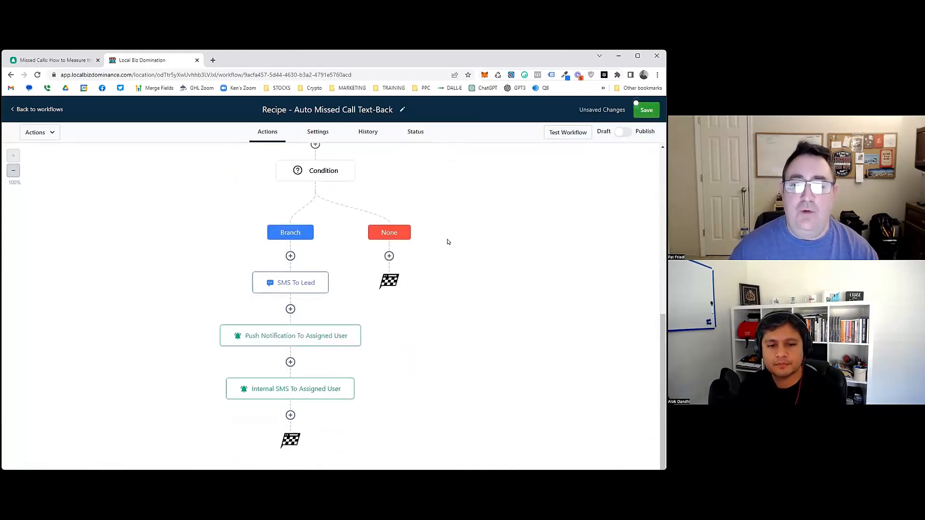
click(336, 178)
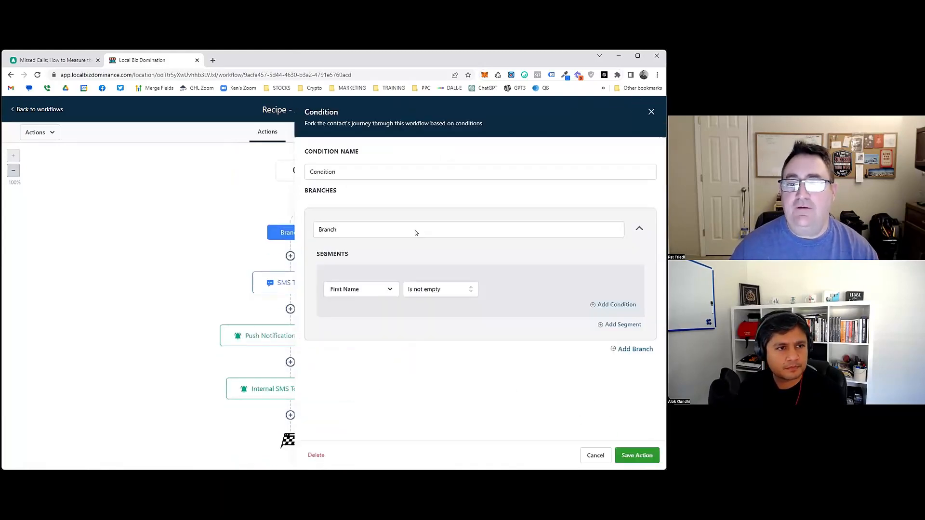
double_click(369, 169)
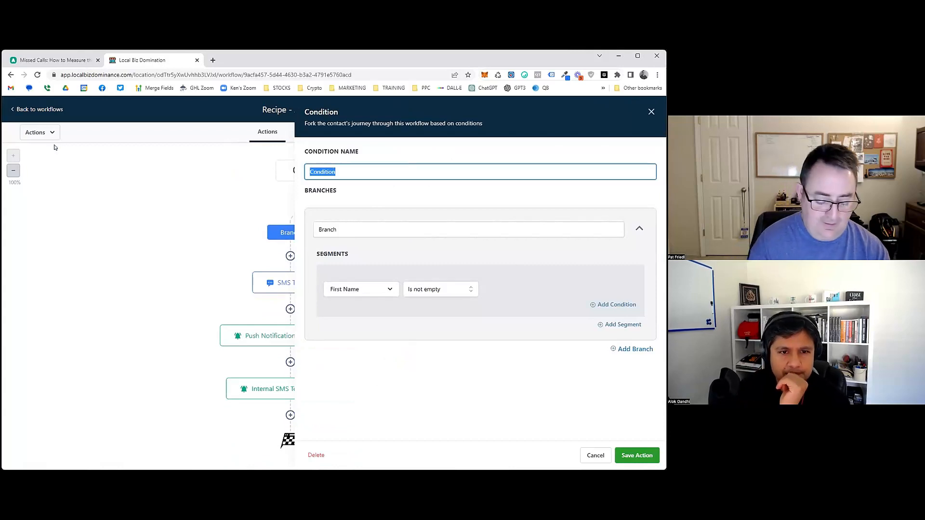
text(Do We)
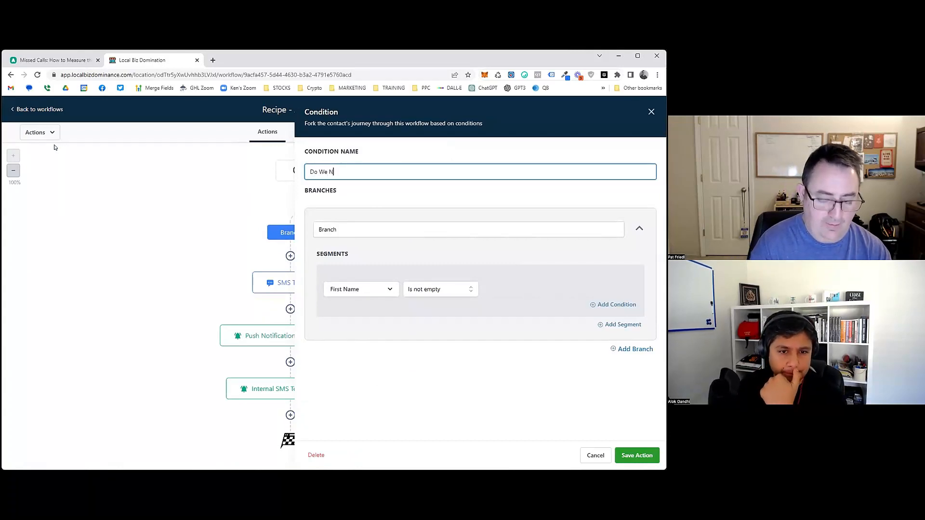
text( Know T)
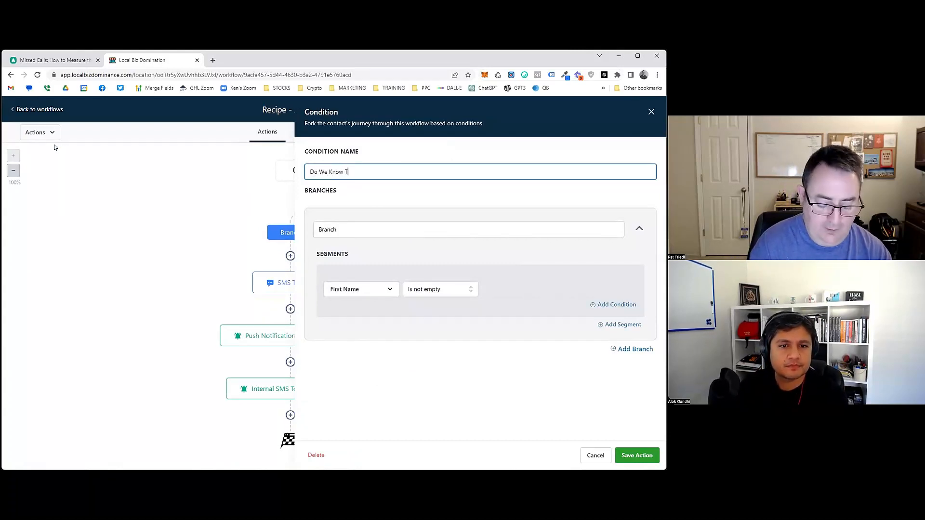
text(heir Name?)
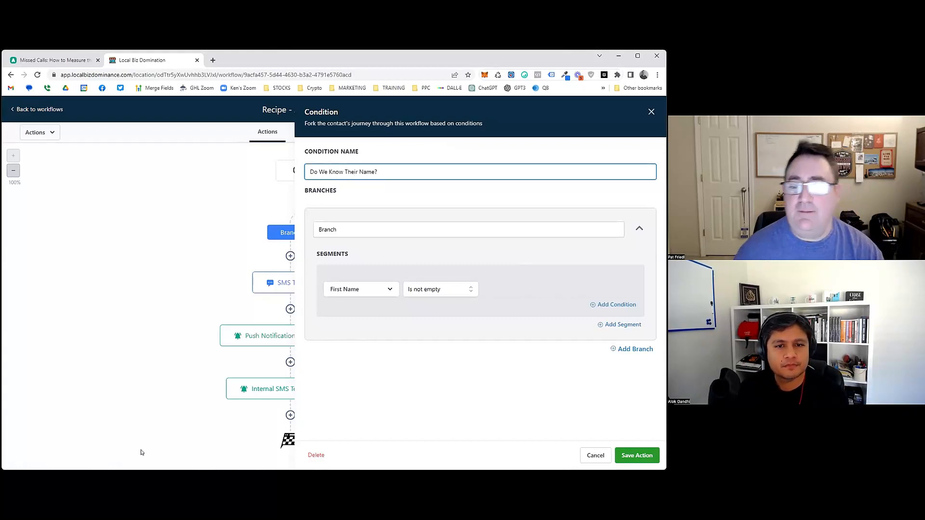
click(637, 455)
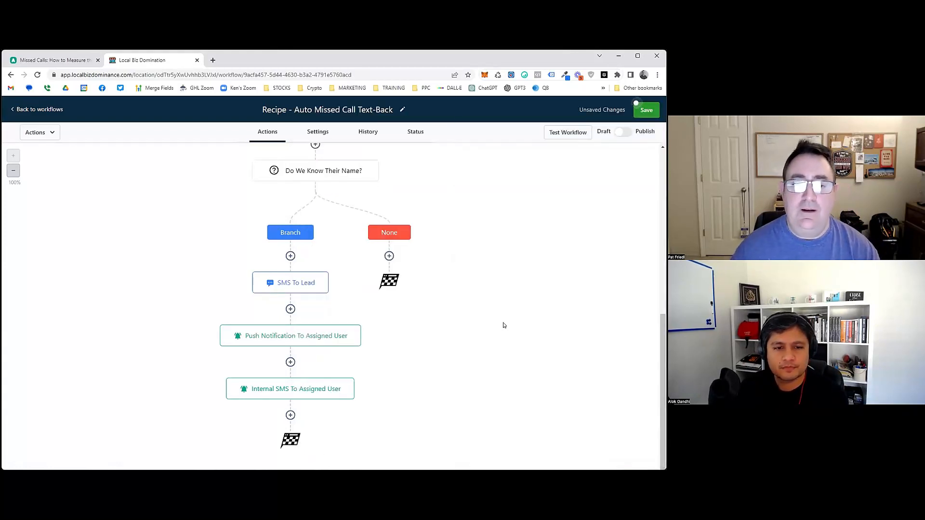
Rename the condition below the workflow trigger as "Have They Called Before?" and save it
scroll(380, 281, up, 3)
click(342, 263)
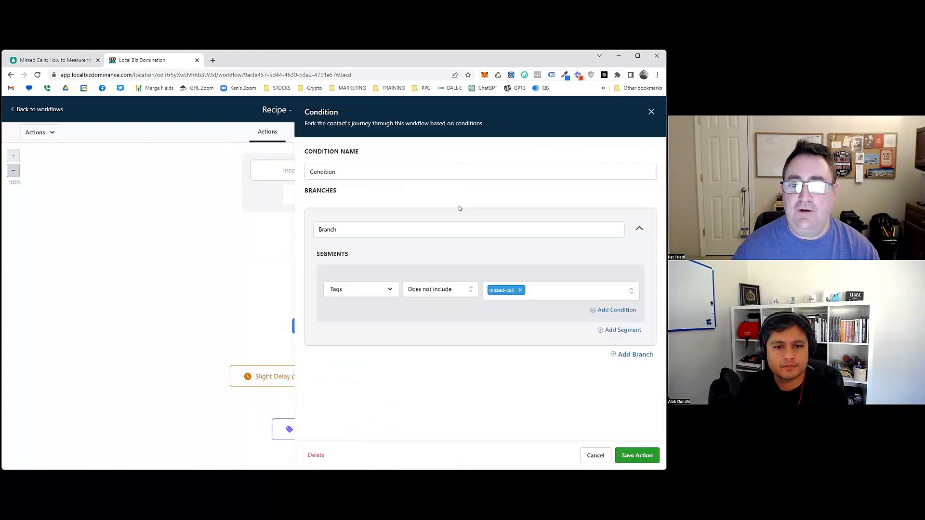
double_click(399, 167)
text(Have Th)
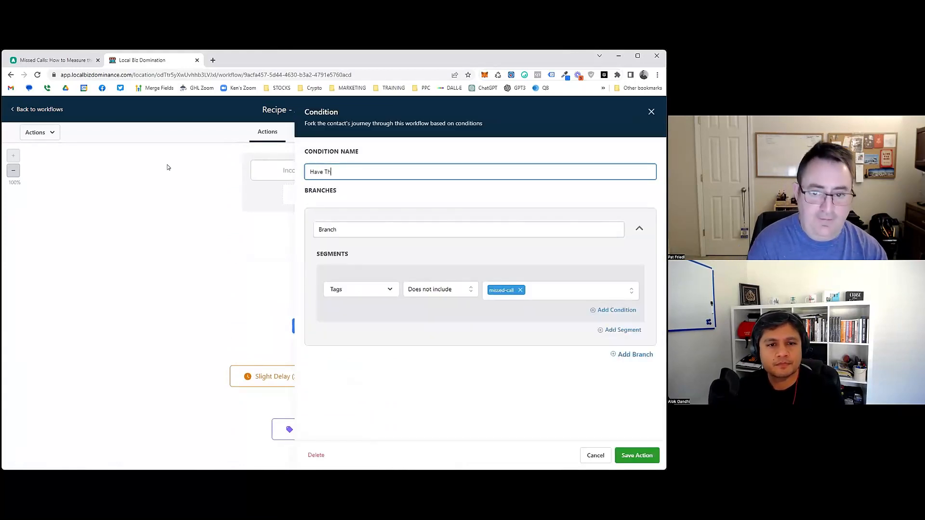
text(ey Called Before?)
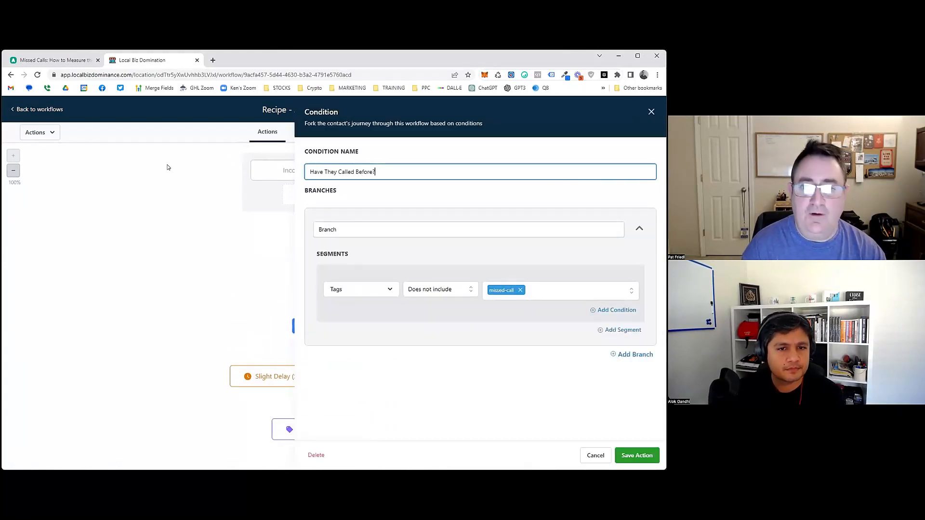
click(636, 456)
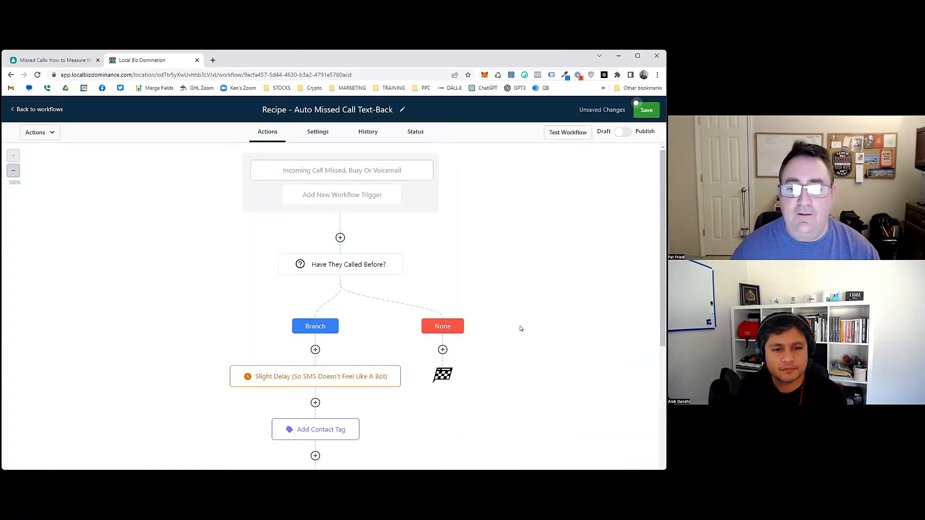
Begin the SMS To Lead message with "Hi" followed by the contact's First Name custom value
scroll(509, 313, down, 3)
scroll(355, 250, down, 2)
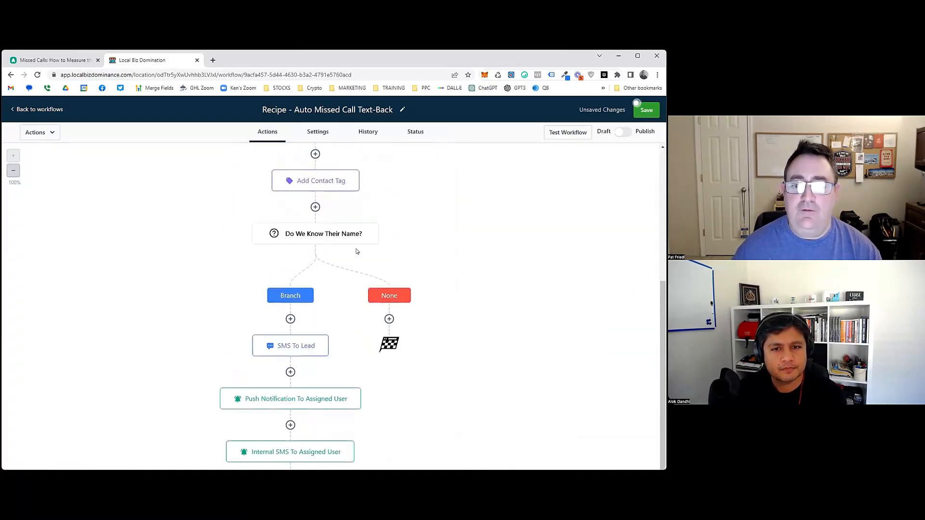
scroll(337, 289, down, 1)
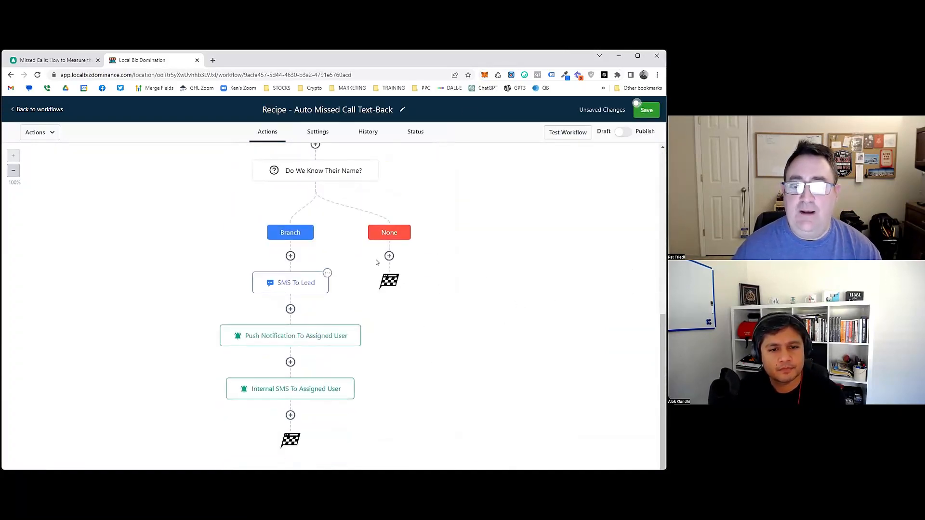
click(296, 285)
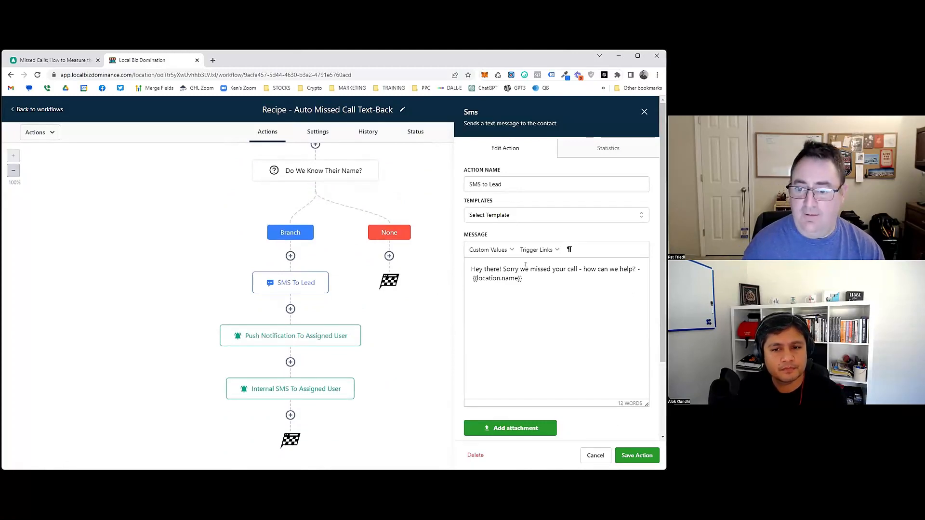
text(Hi)
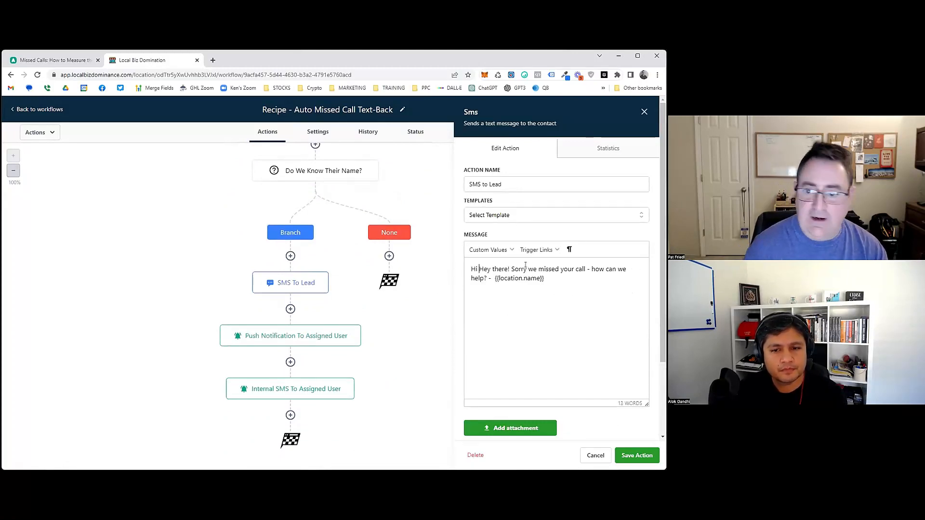
click(488, 250)
mouse_move(481, 265)
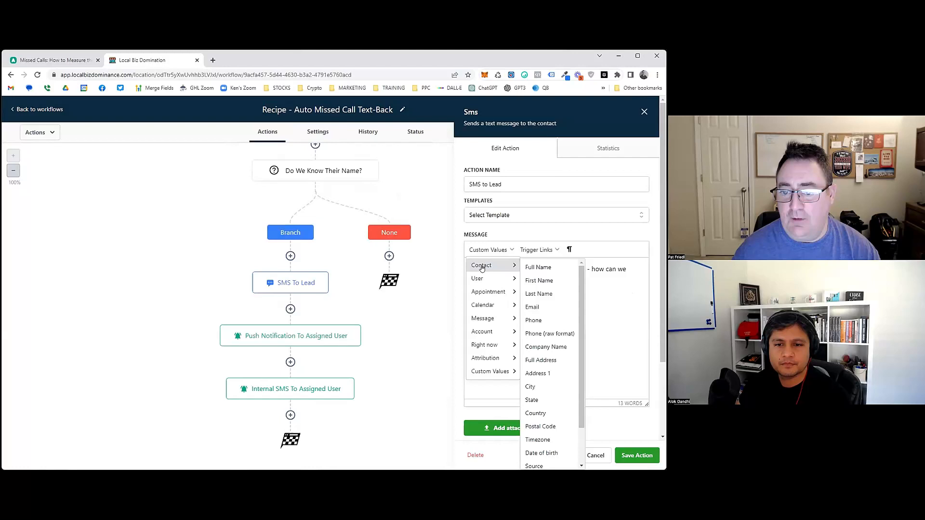
click(539, 281)
Continue the greeting in the SMS To Lead message with ", sorry we missed" and remove the old "Hey there! Sorry" wording
text(, sorry w)
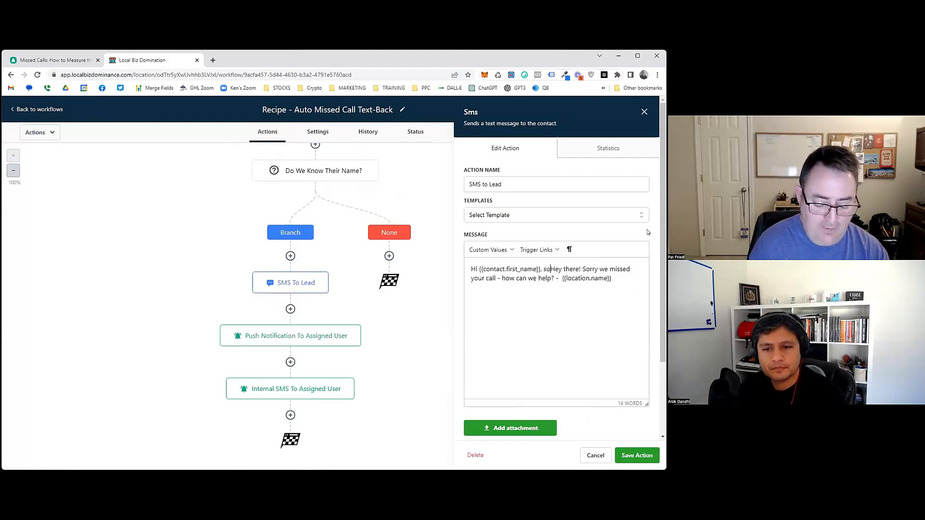
text(e missed tyou)
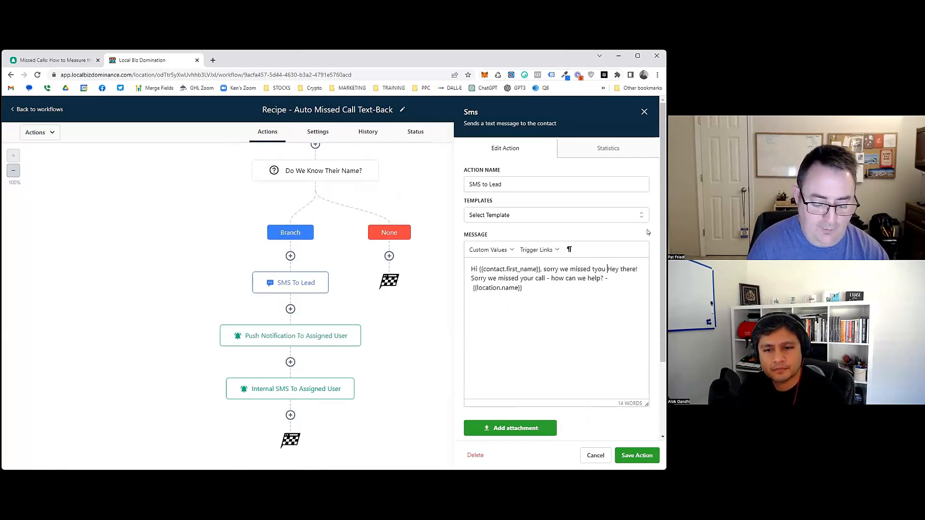
key(BackSpace)
key(BackSpace)
key(ctrl+shift+Right)
key(ctrl+shift+Right)
key(ctrl+shift+Right)
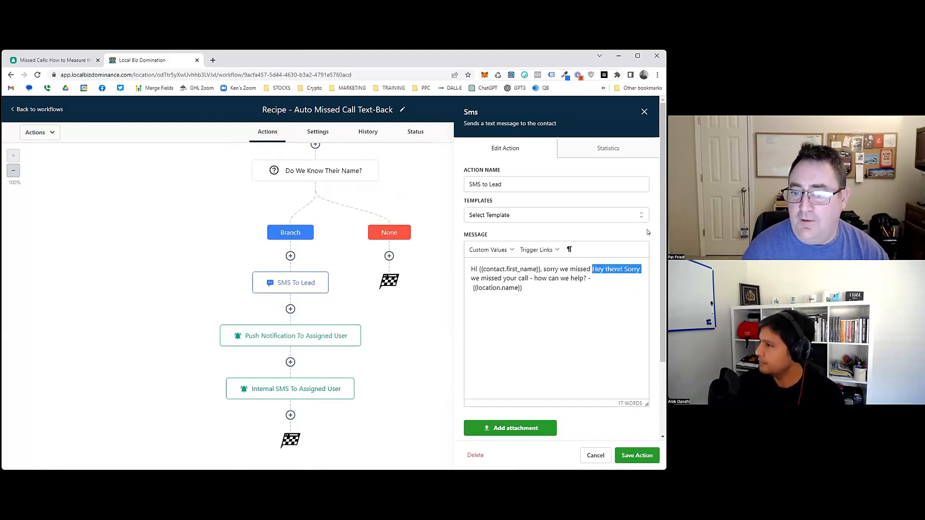
key(shift+Right)
key(shift+Right)
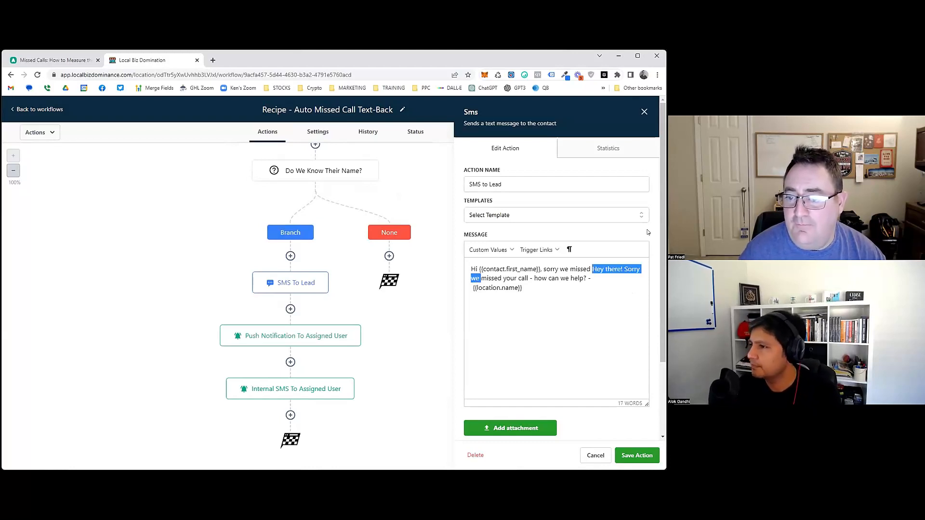
key(shift+Left)
key(BackSpace)
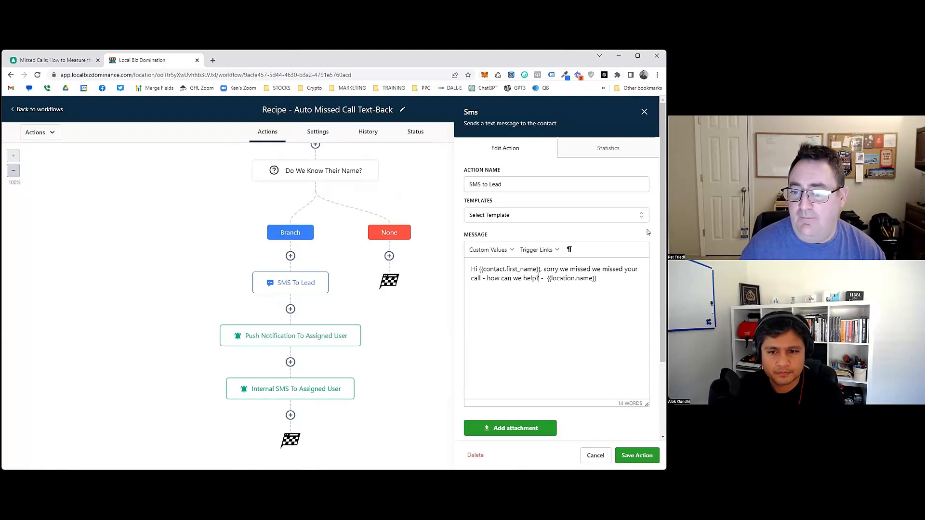
Replace the dash after "how can we help?" with a line break and start the sign-off line with "~"
key(Delete)
key(Delete)
key(Delete)
key(Delete)
key(Return)
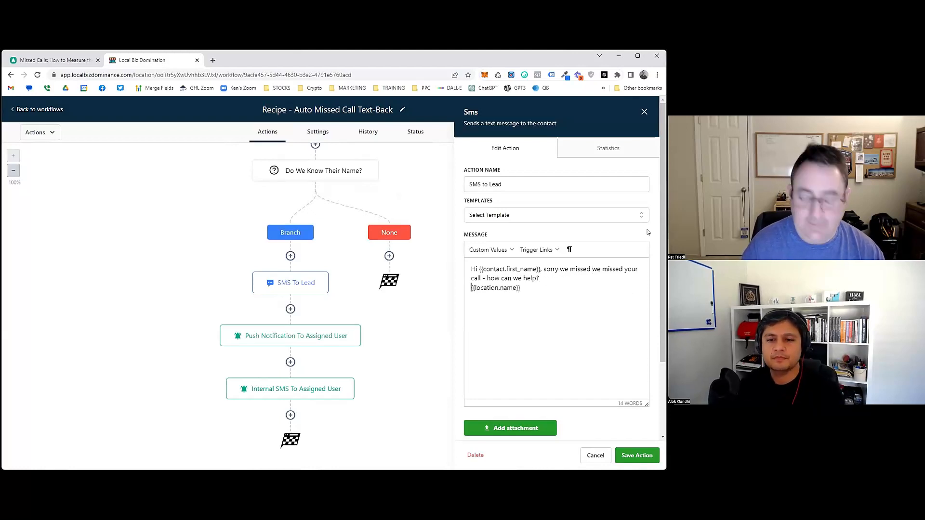
text(~)
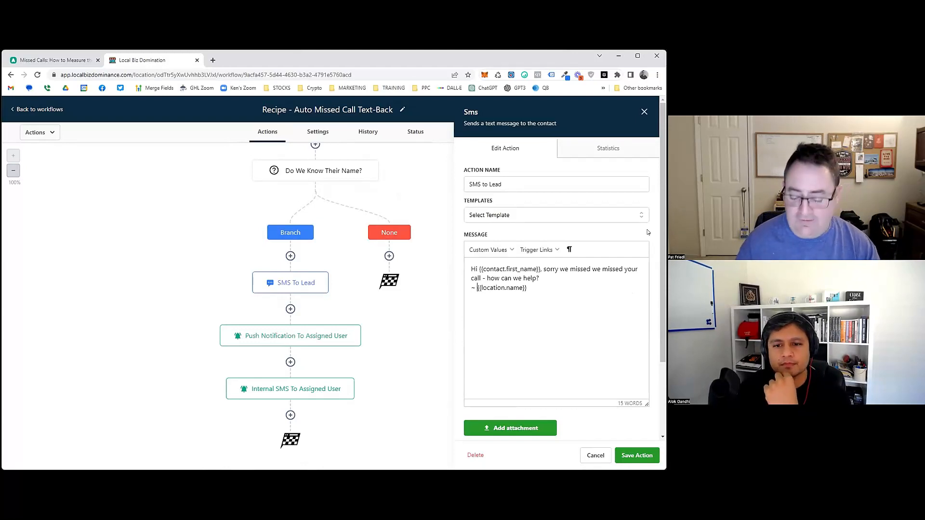
Replace the location name in the sign-off with the Business Name custom value and save the SMS action
key(shift+End)
key(Delete)
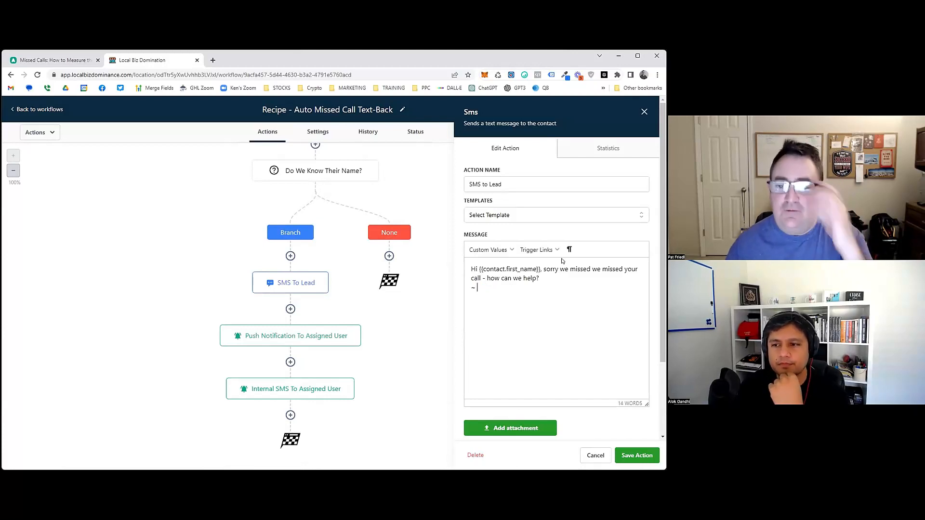
click(489, 249)
mouse_move(482, 370)
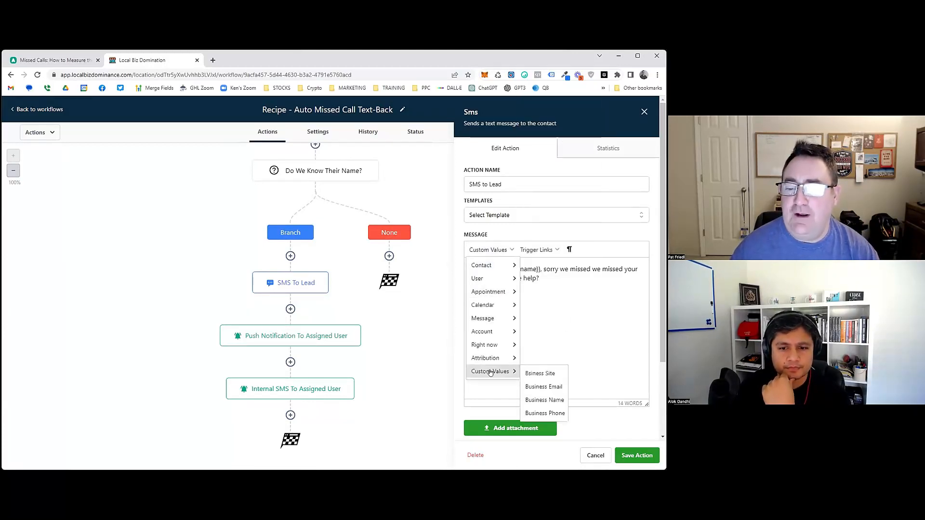
click(544, 400)
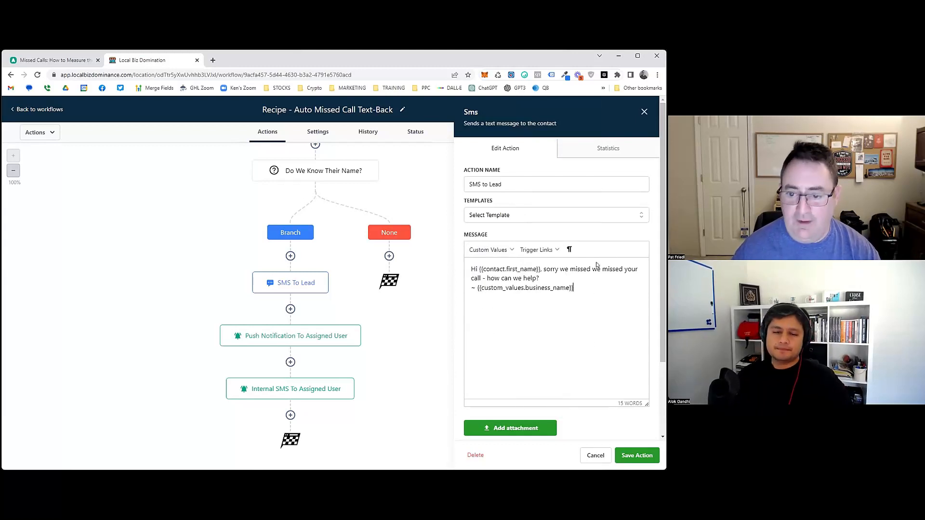
click(626, 455)
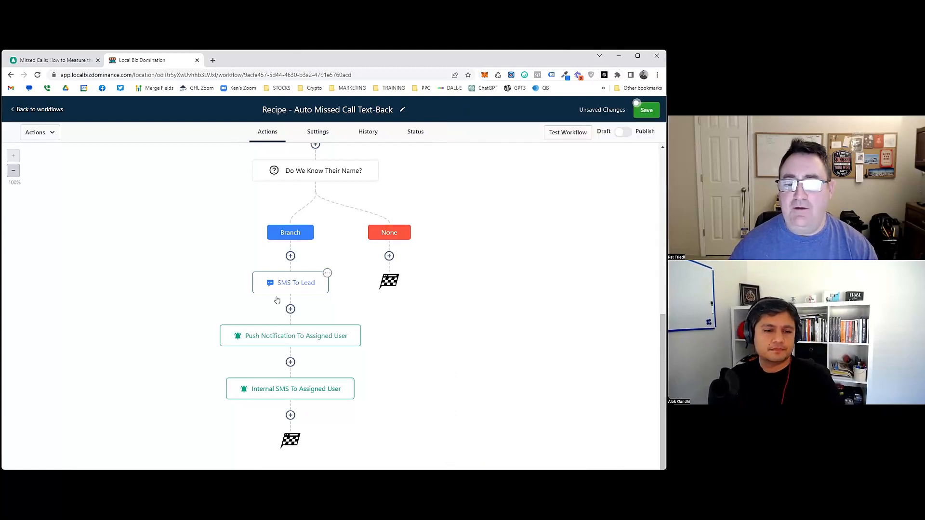
Copy only the SMS To Lead action and paste it into the None branch of "Do We Know Their Name?"
click(328, 273)
mouse_move(354, 315)
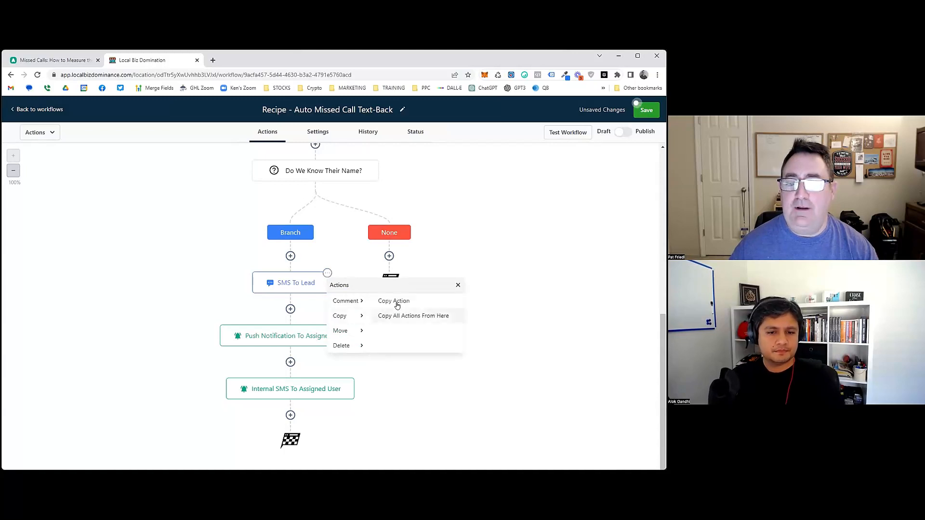
click(394, 302)
click(391, 269)
Replace the first-name value in the None branch's SMS message with "there" and save the action
click(393, 285)
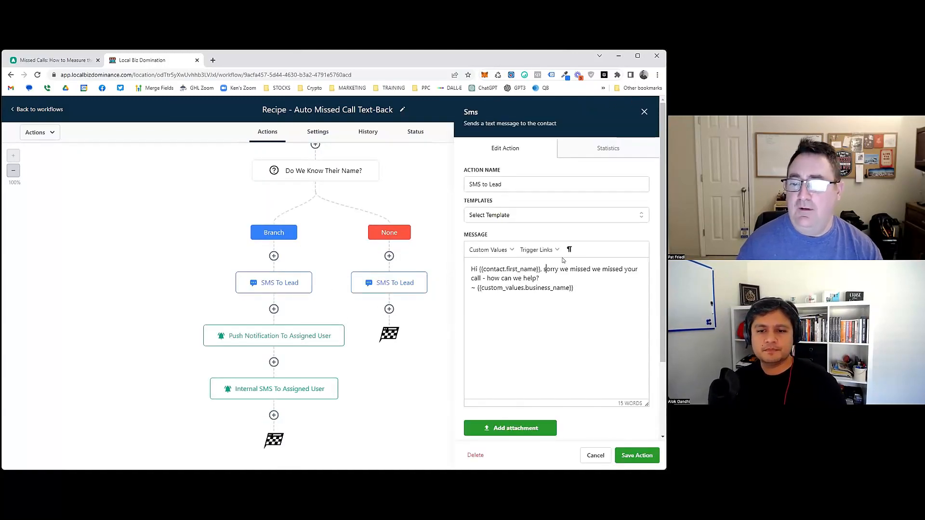
key(ctrl+shift+Left)
key(ctrl+shift+Left)
key(ctrl+shift+Left)
key(ctrl+shift+Left)
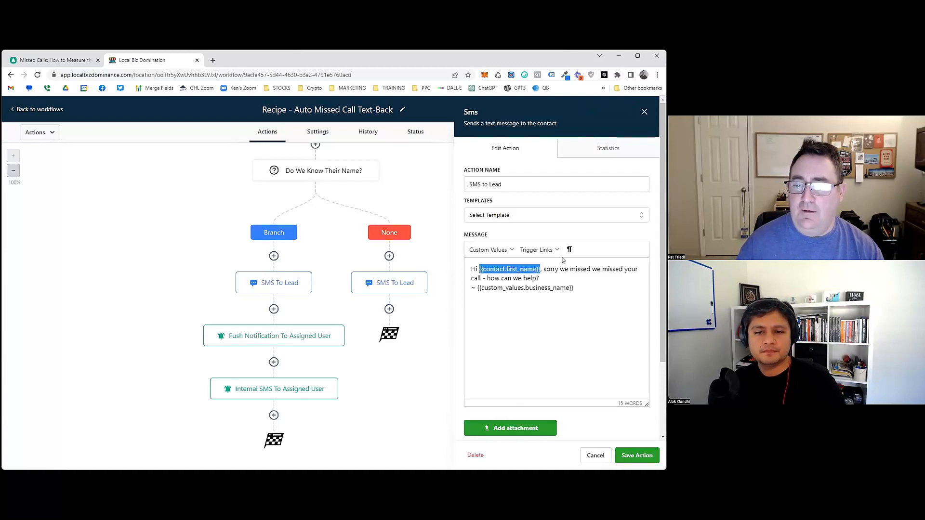
text(there)
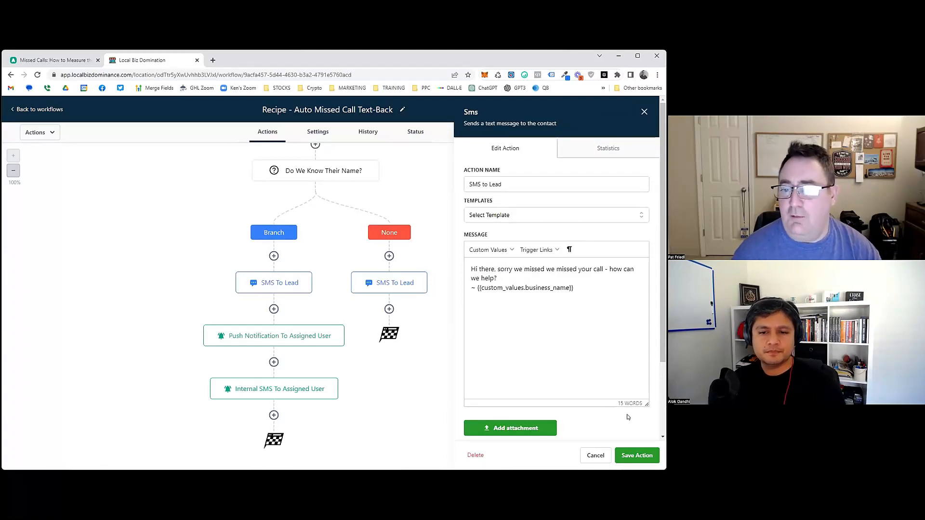
click(634, 456)
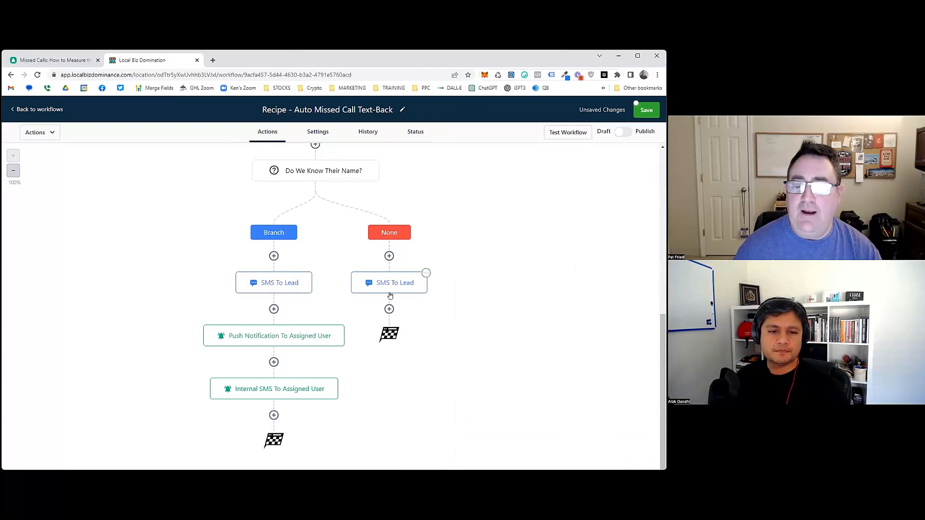
Add a Go To action below the None branch's SMS To Lead and link it to Push Notification To Assigned User
click(389, 308)
click(595, 153)
text(got)
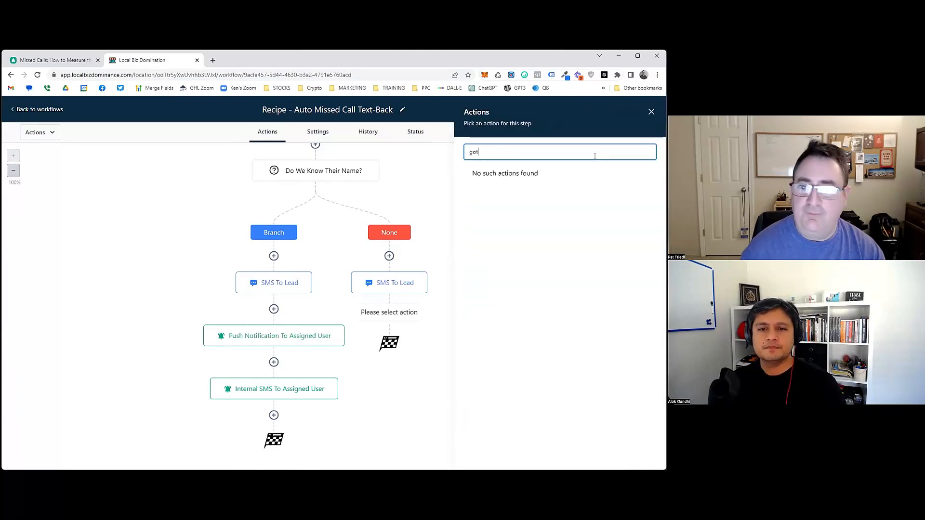
key(BackSpace)
click(543, 234)
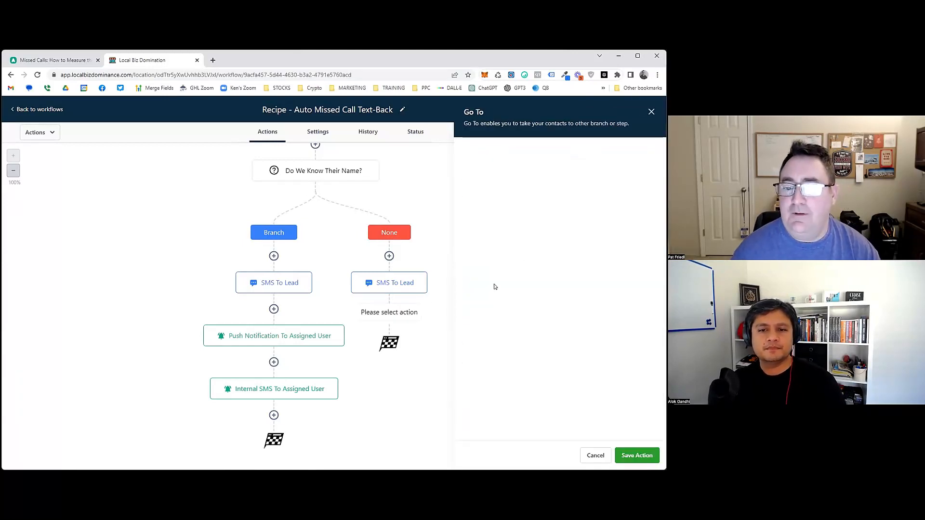
click(645, 455)
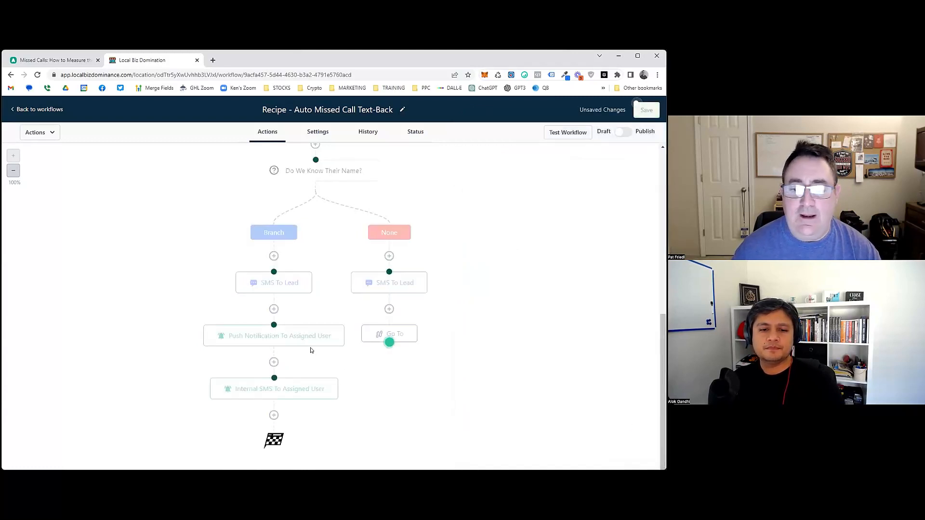
click(274, 325)
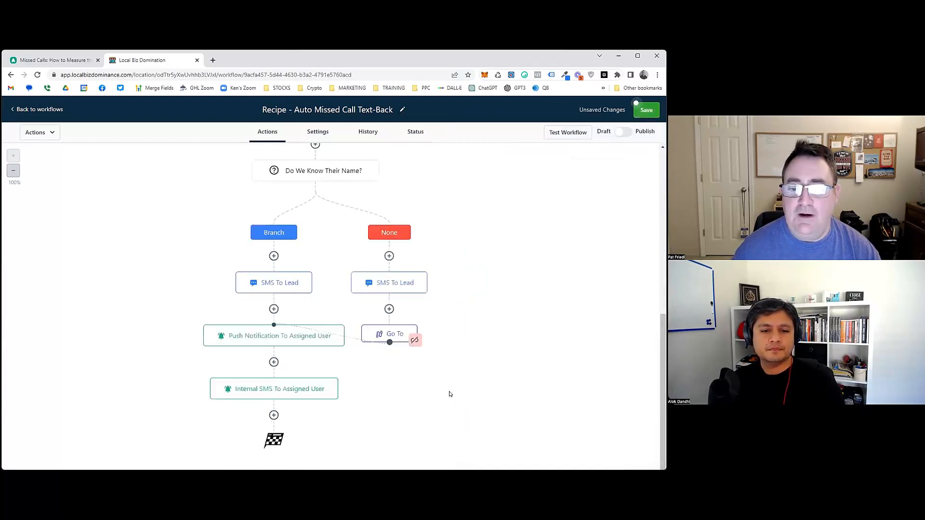
click(252, 335)
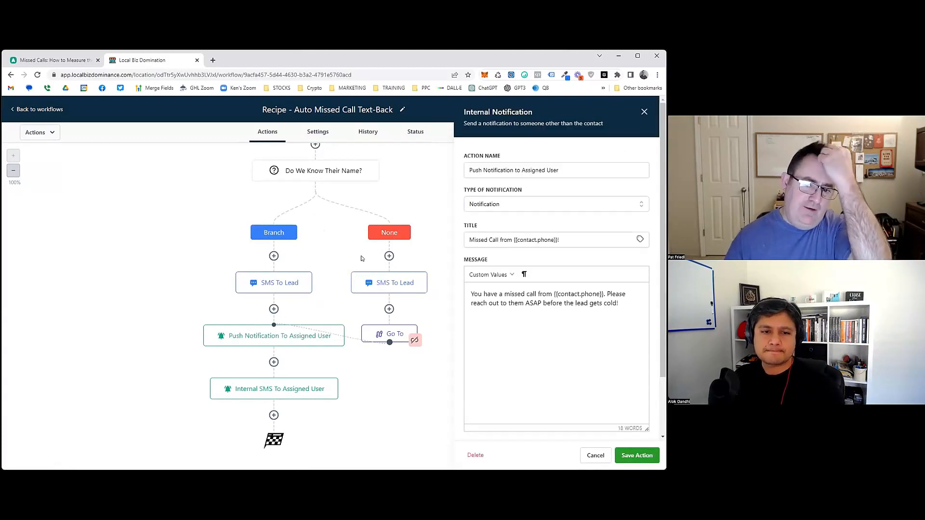
scroll(362, 259, up, 3)
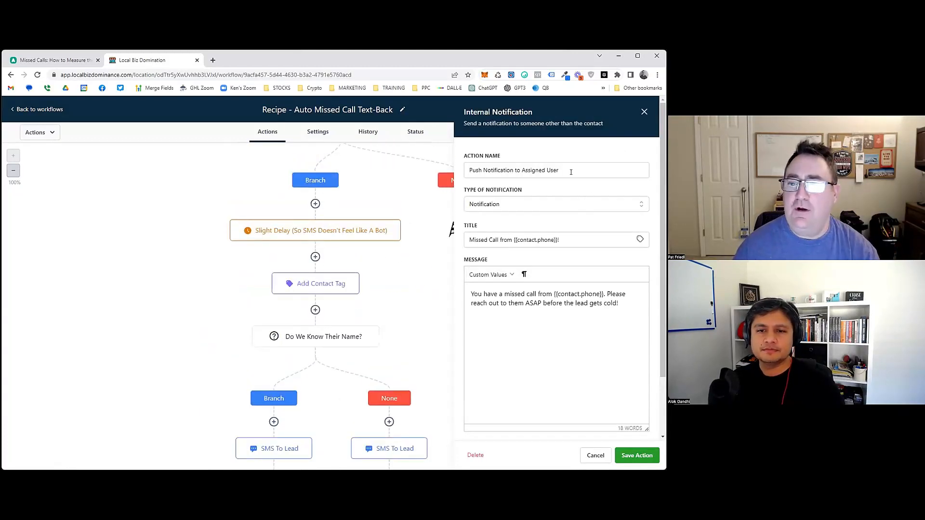
drag(574, 169, 515, 171)
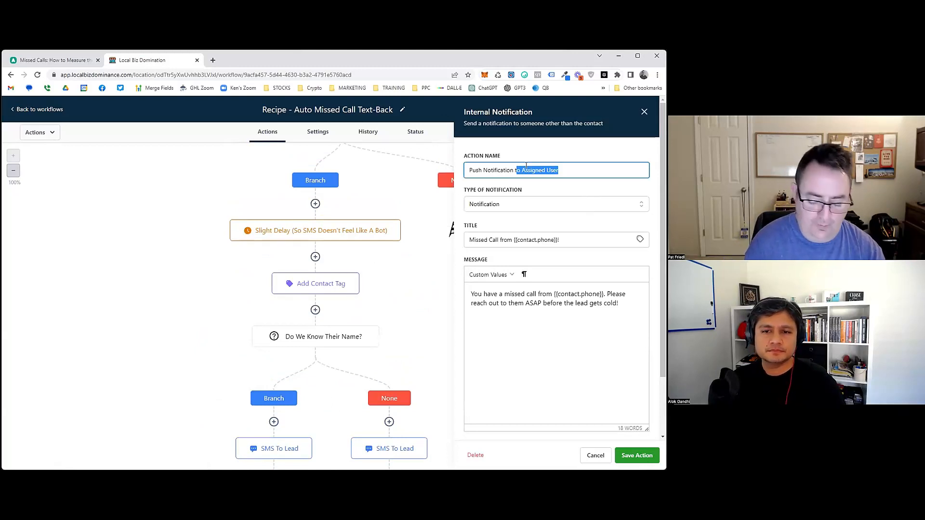
text(o All)
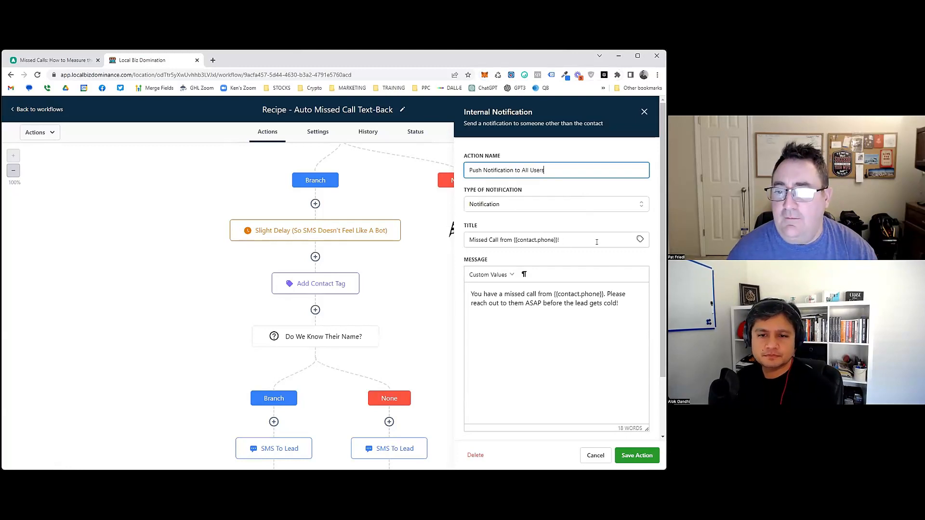
click(588, 455)
Delete only the Push Notification To Assigned User action from the workflow
scroll(296, 320, down, 3)
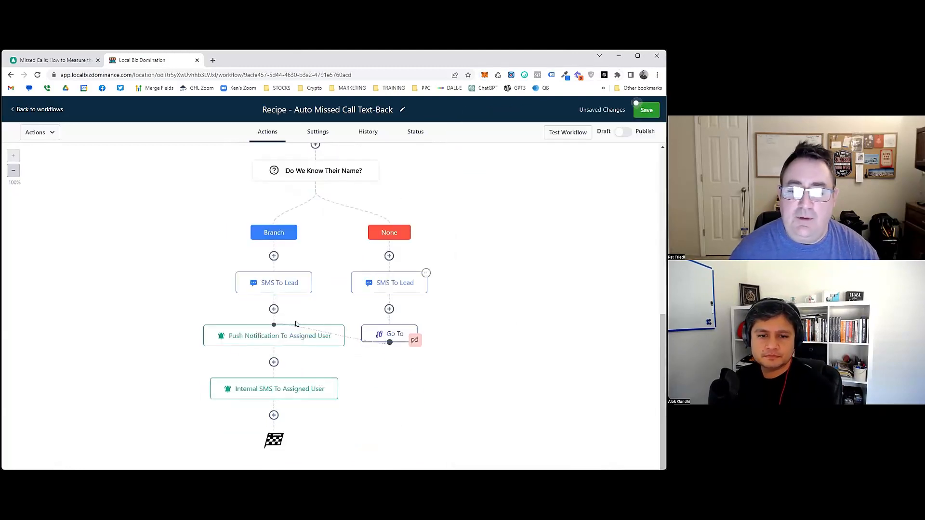
click(343, 326)
click(362, 398)
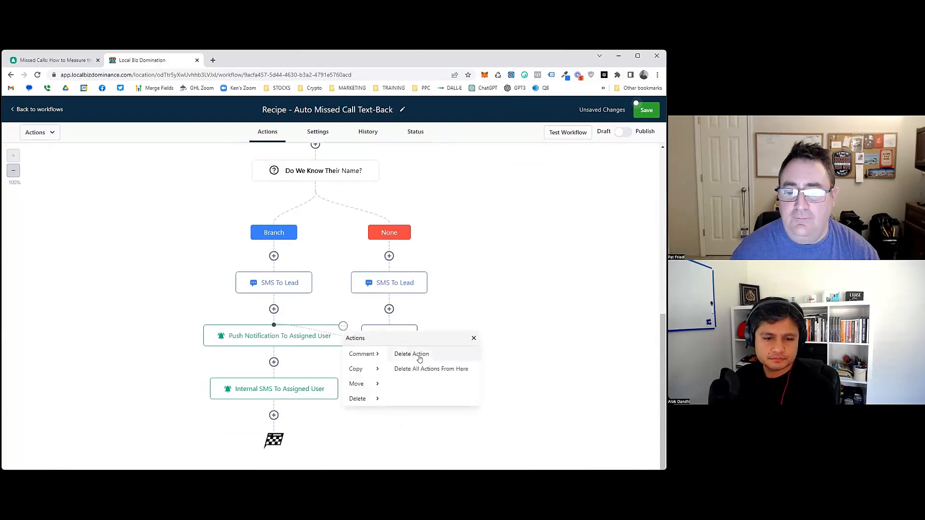
click(417, 355)
click(405, 315)
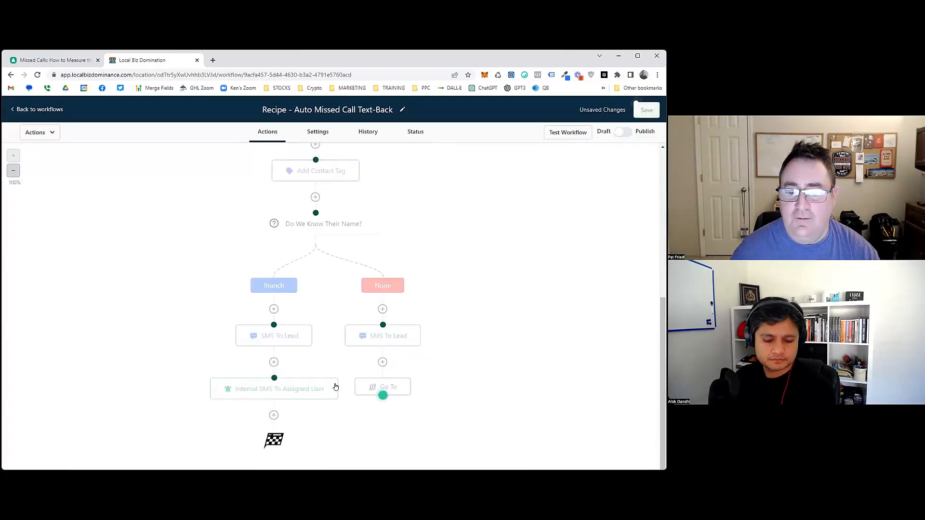
Link the Go To action to the named branch's SMS To Lead and delete the Go To action
click(291, 339)
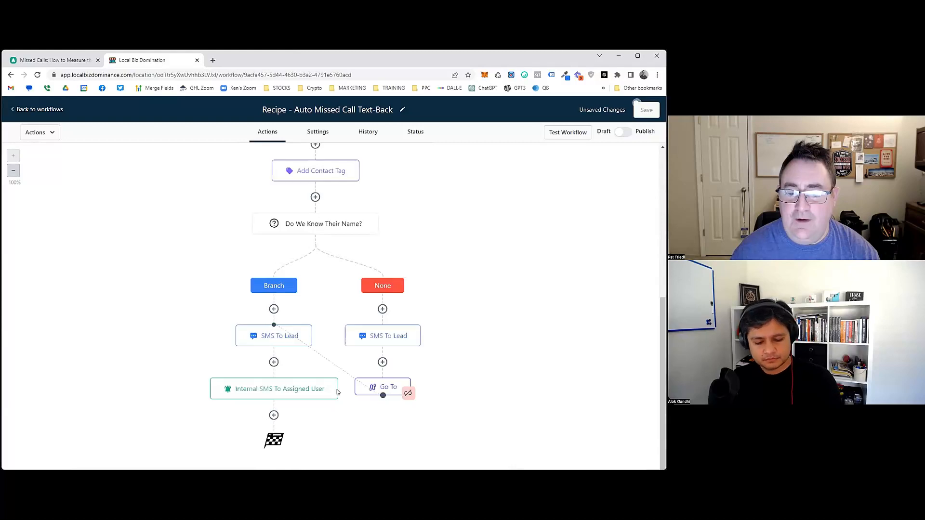
click(409, 380)
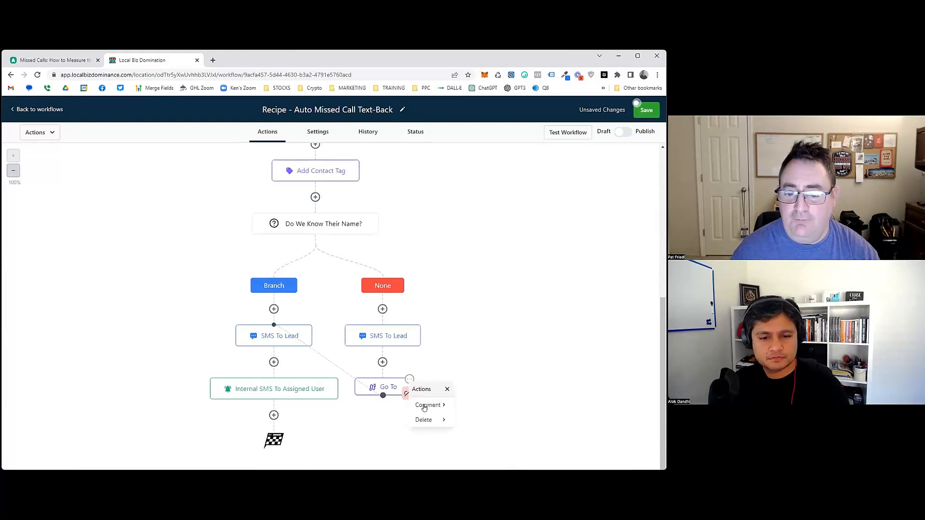
mouse_move(445, 420)
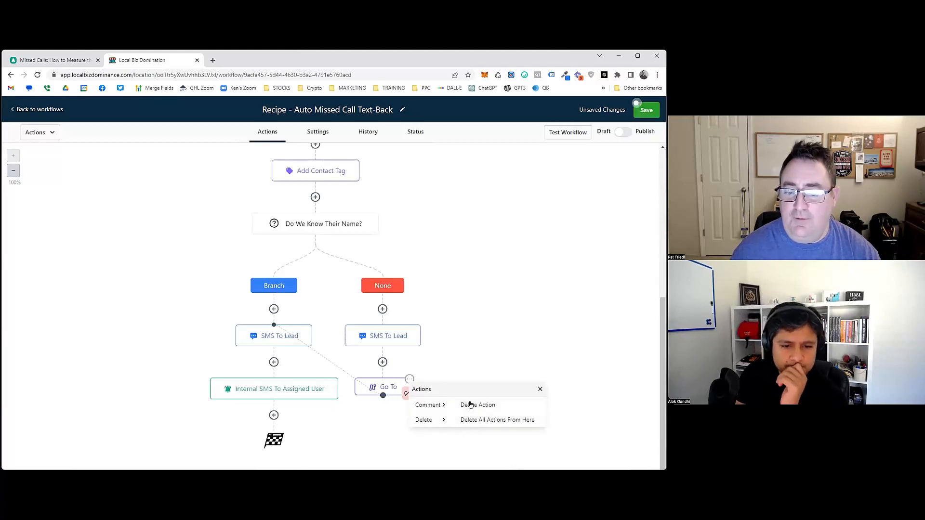
click(471, 405)
click(405, 315)
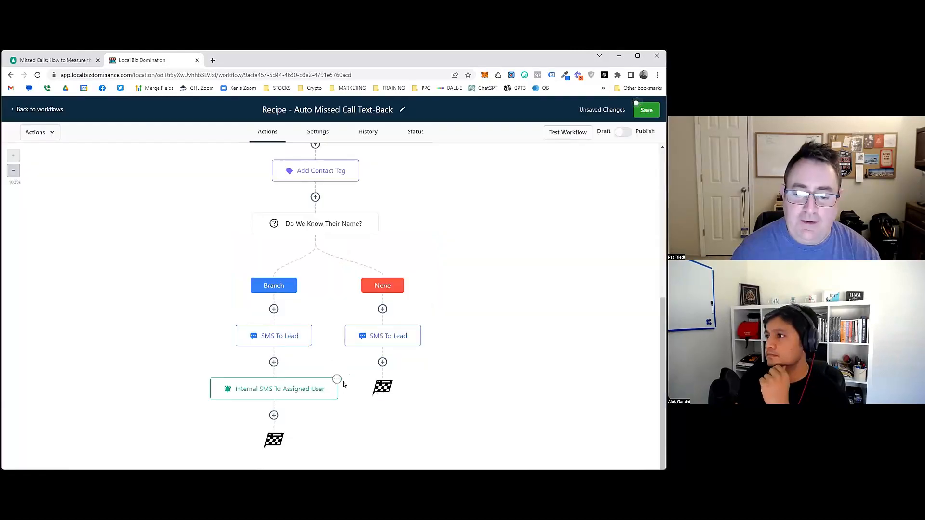
Delete only the Internal SMS To Assigned User action from the workflow
click(337, 379)
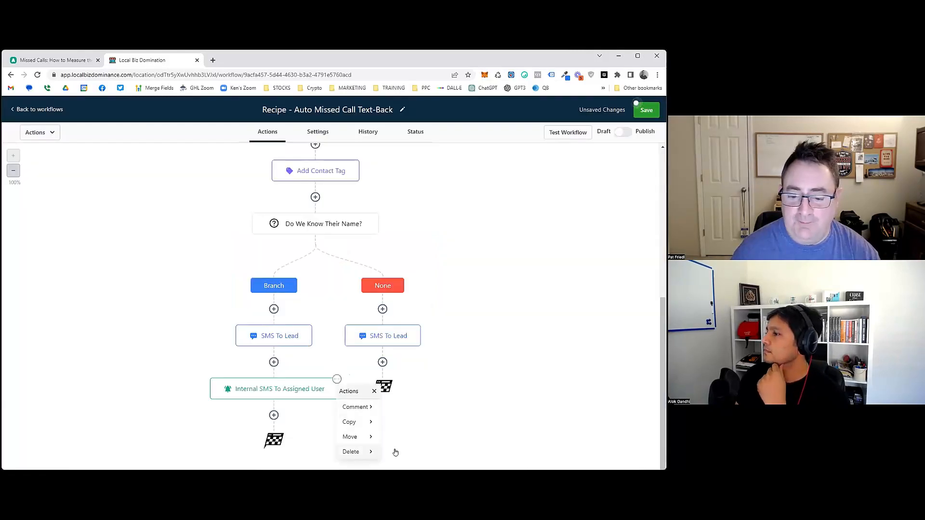
mouse_move(371, 451)
click(427, 407)
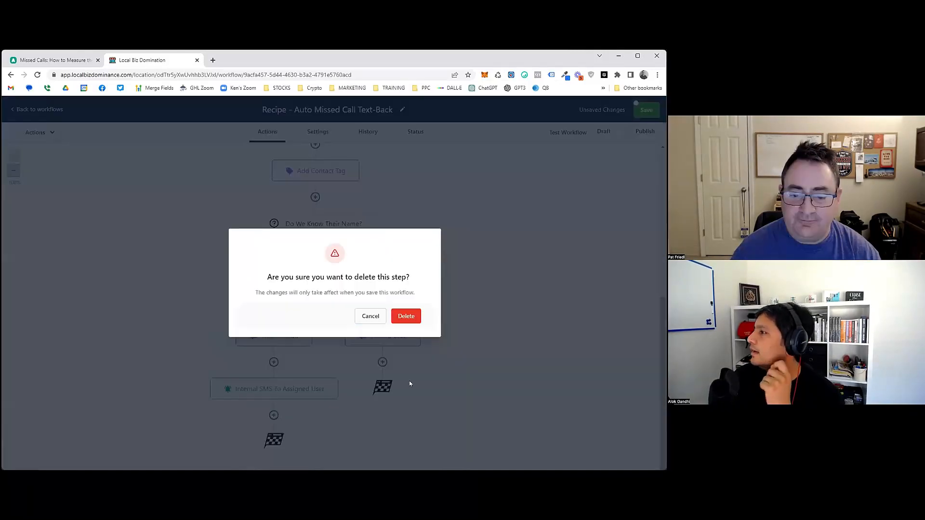
click(406, 316)
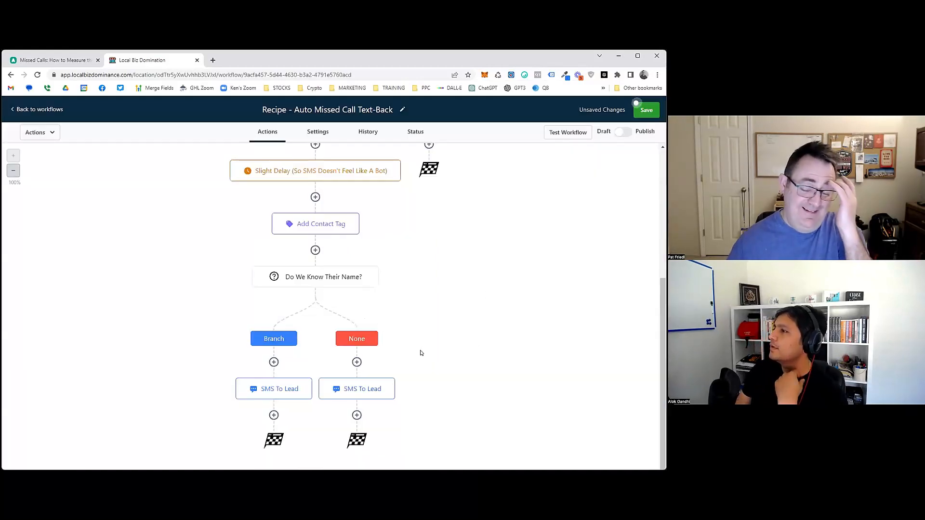
Add an internal notification action below the named branch's SMS To Lead, with type SMS and All Users as recipients
click(274, 415)
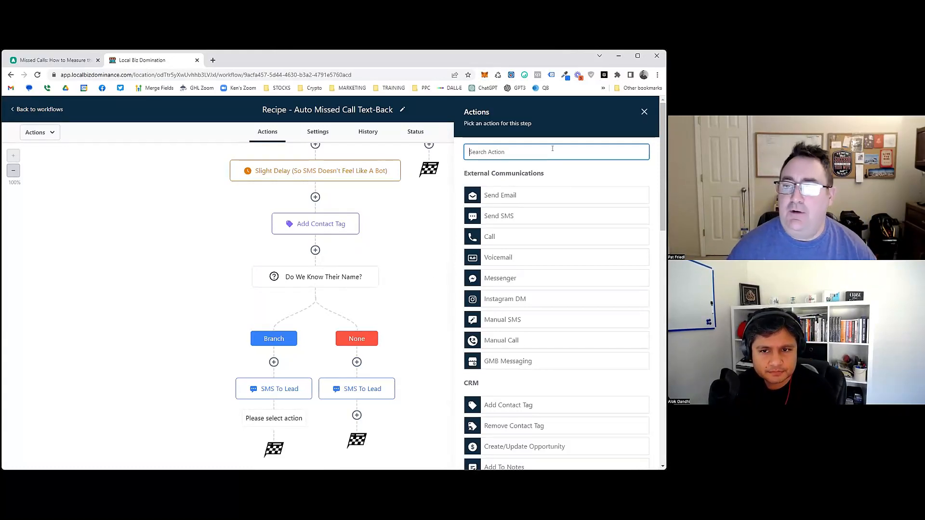
text(int)
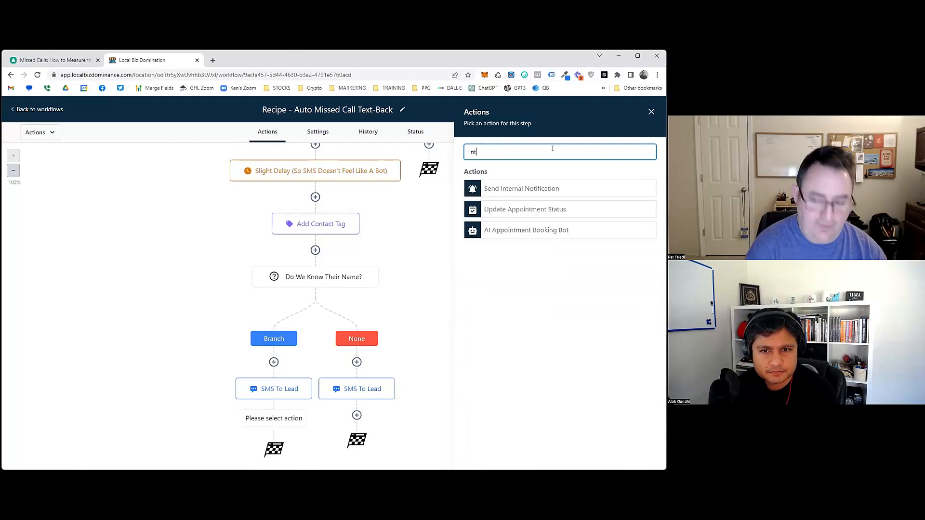
click(544, 191)
click(543, 205)
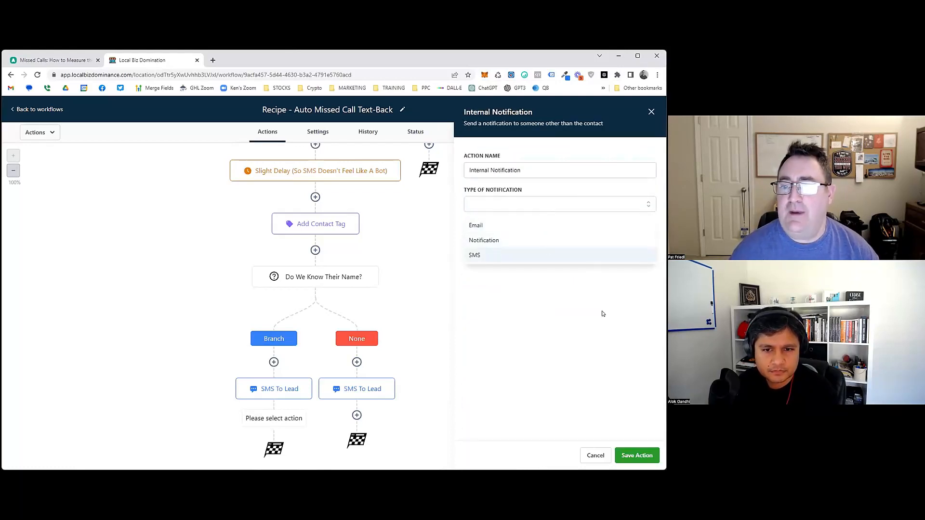
click(522, 255)
click(499, 243)
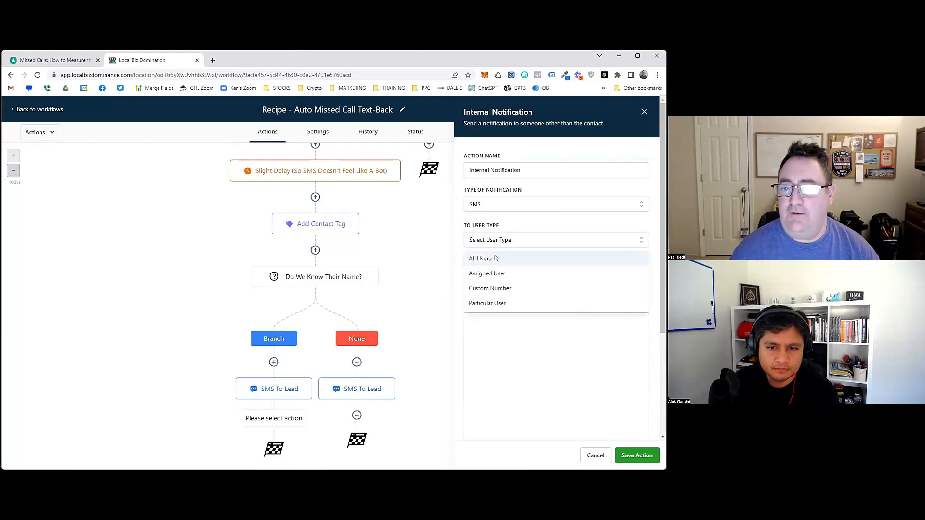
click(496, 258)
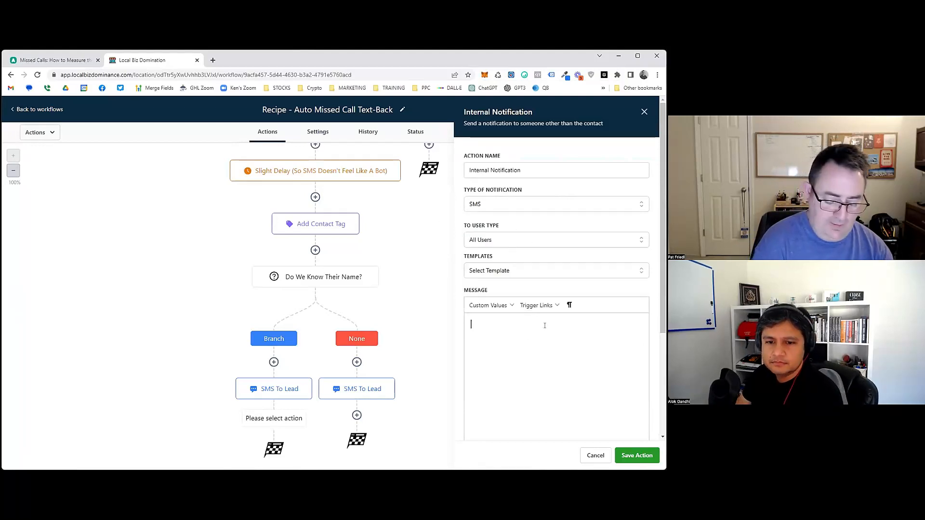
Write the notification message "You just missed a call from {{contact.phone}}. Call them back ASAP." using the contact phone custom value
text(ust missed a c)
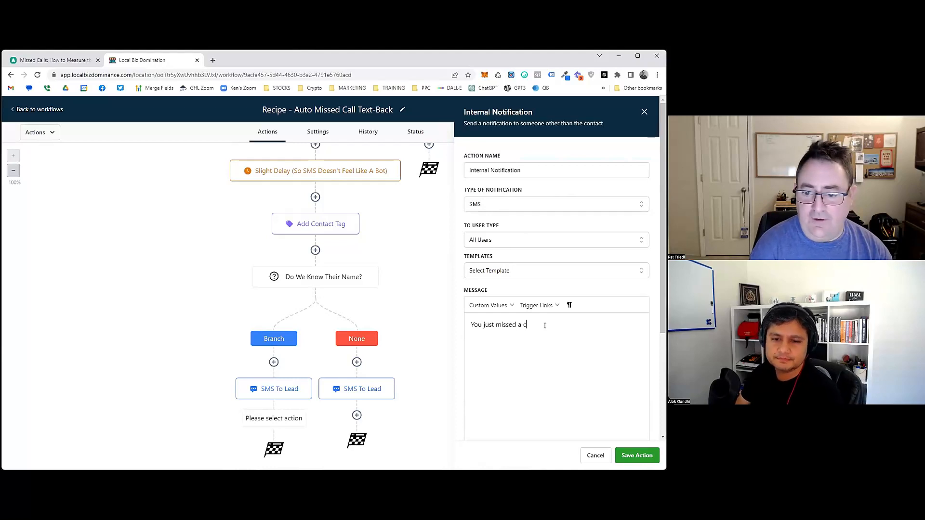
text(all from)
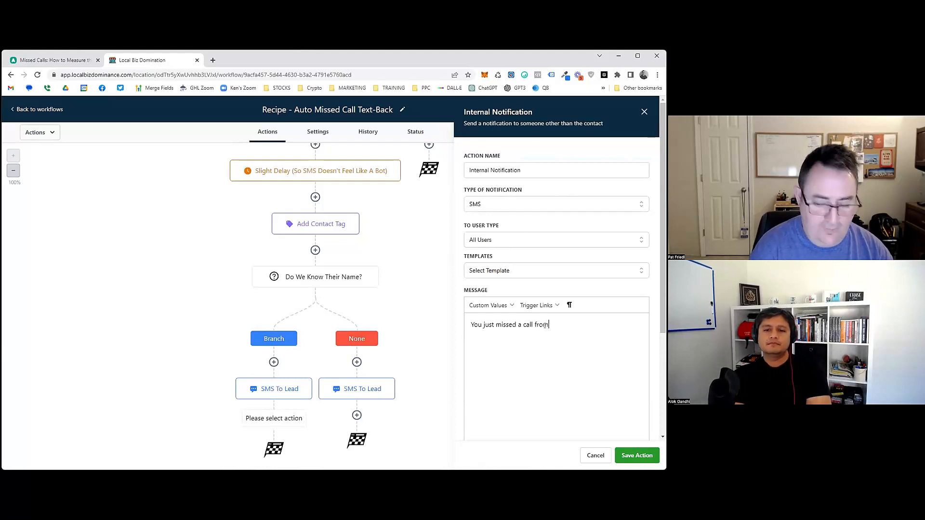
click(488, 305)
mouse_move(484, 320)
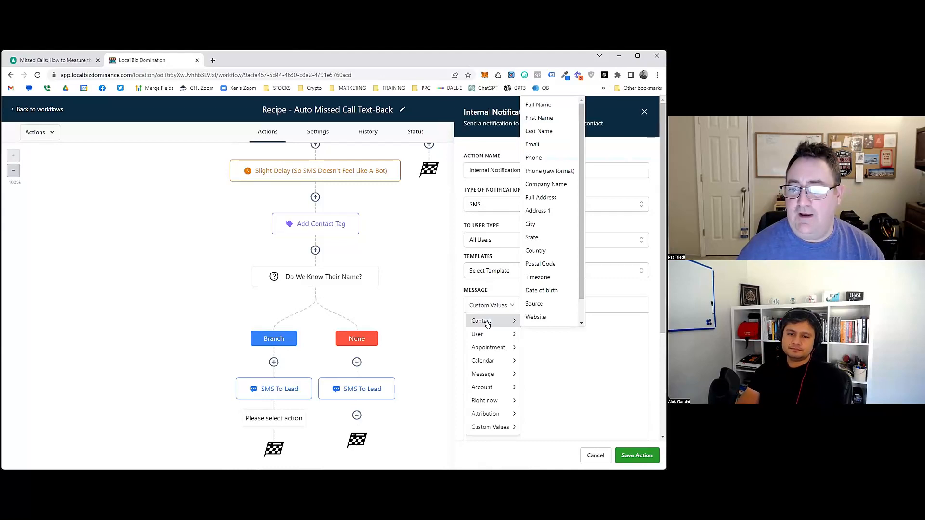
click(553, 158)
text(. Ca)
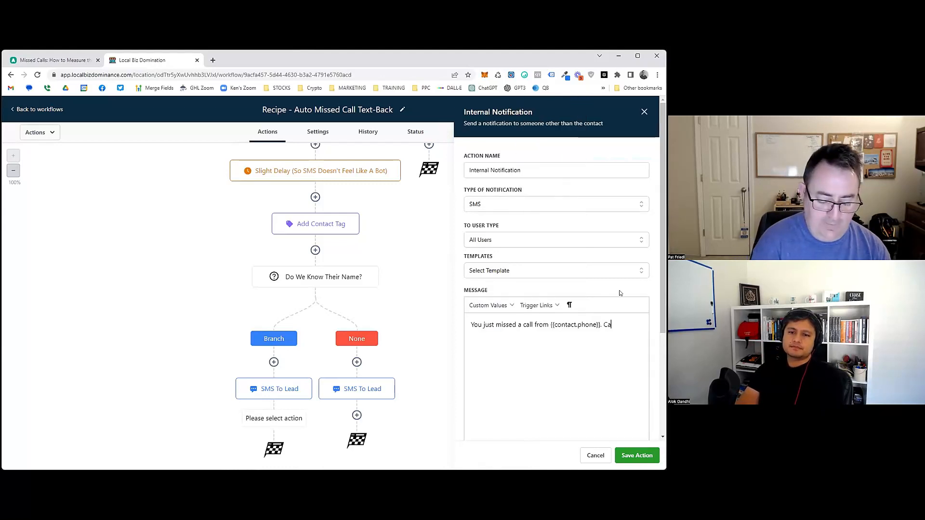
text(ll them back )
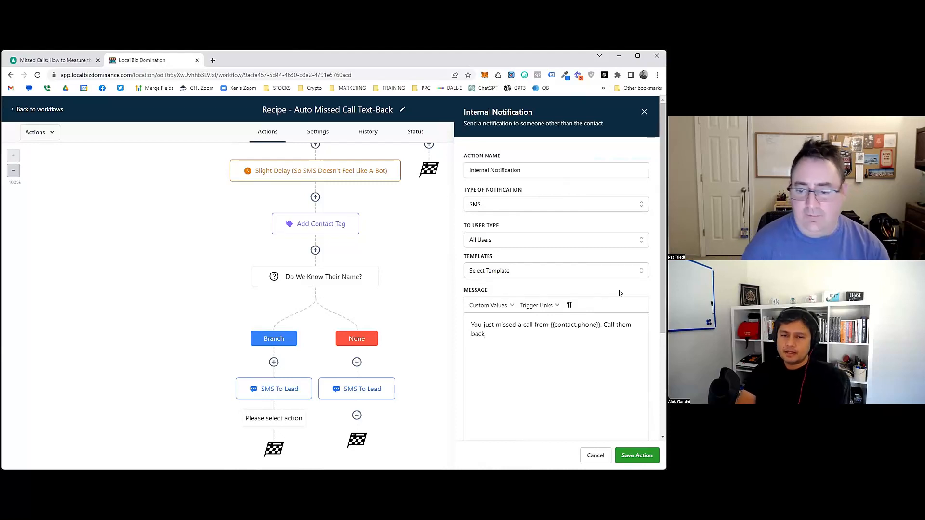
text(ASAP.)
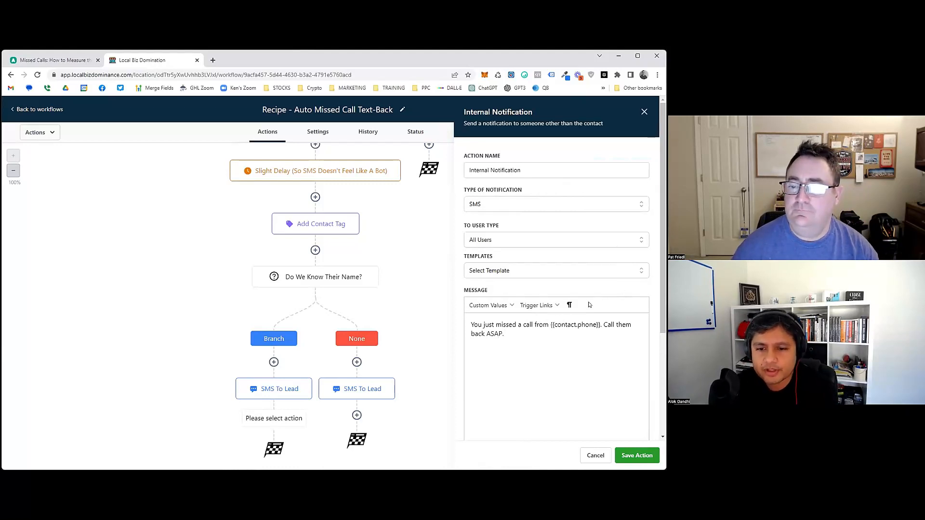
Insert the contact's full name custom value before the phone value, enclose the phone value in parentheses, and save the action
click(490, 305)
mouse_move(486, 321)
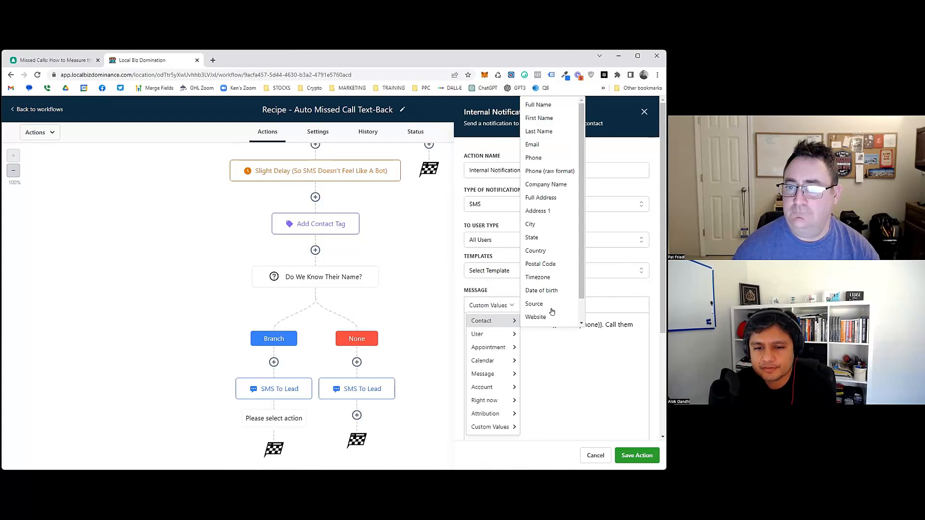
click(549, 105)
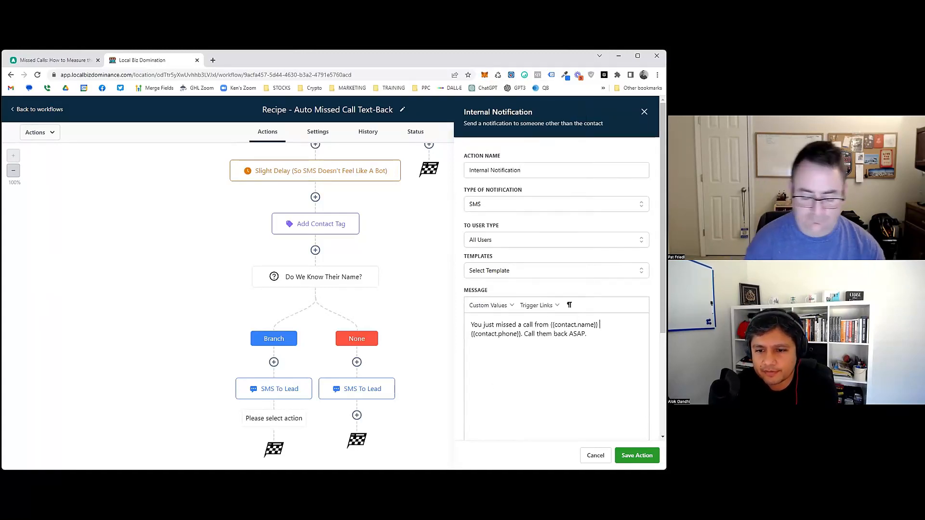
key(Delete)
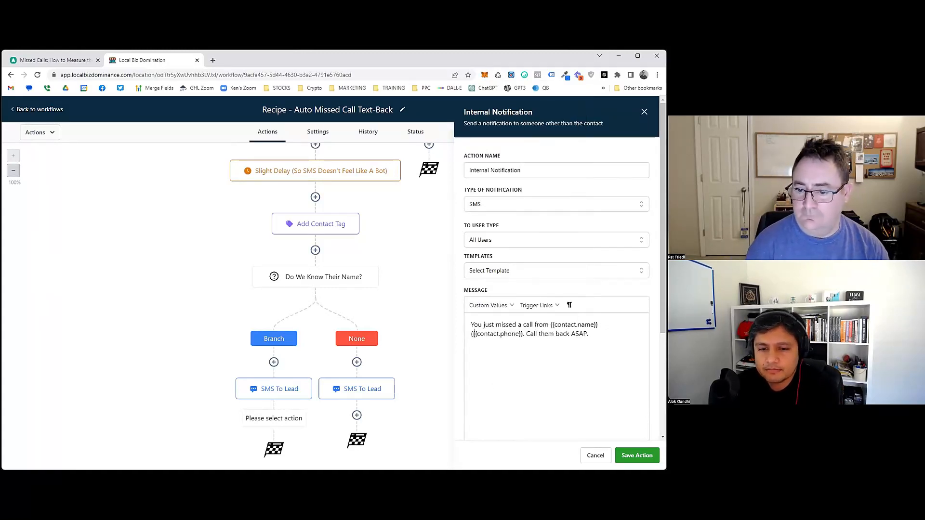
text())
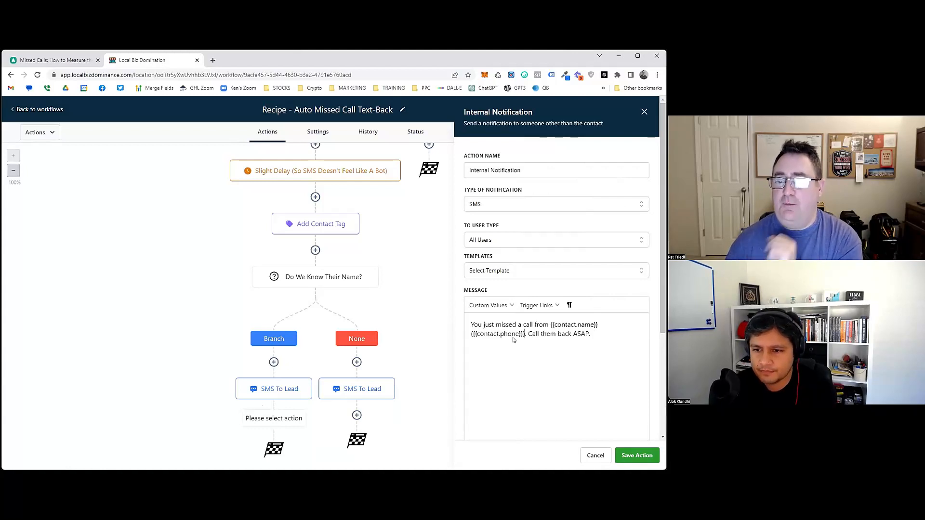
click(635, 456)
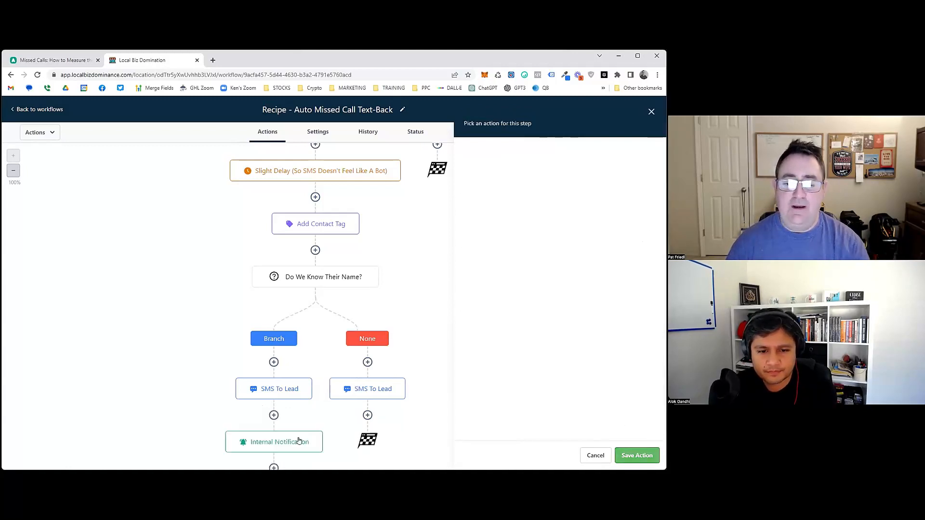
Copy only the Internal Notification action to below the None branch's SMS To Lead
scroll(357, 407, down, 1)
click(321, 379)
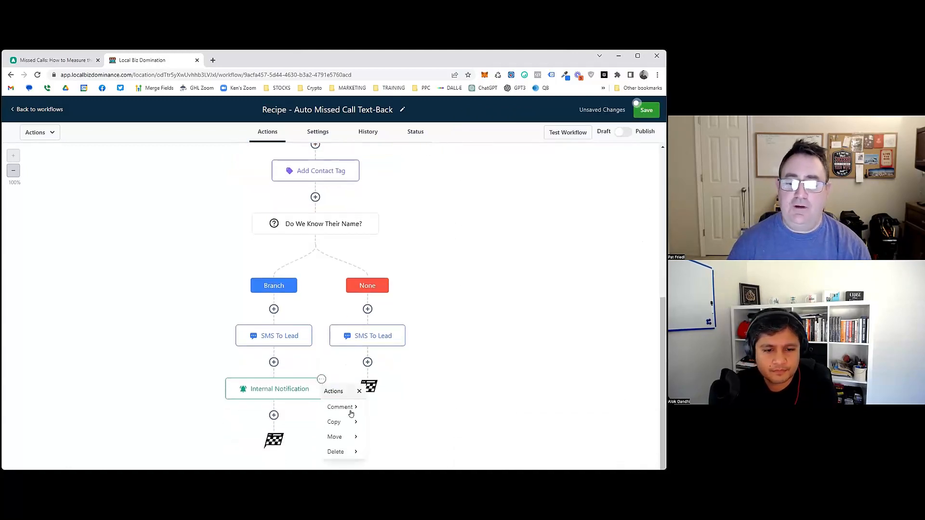
mouse_move(343, 422)
click(391, 408)
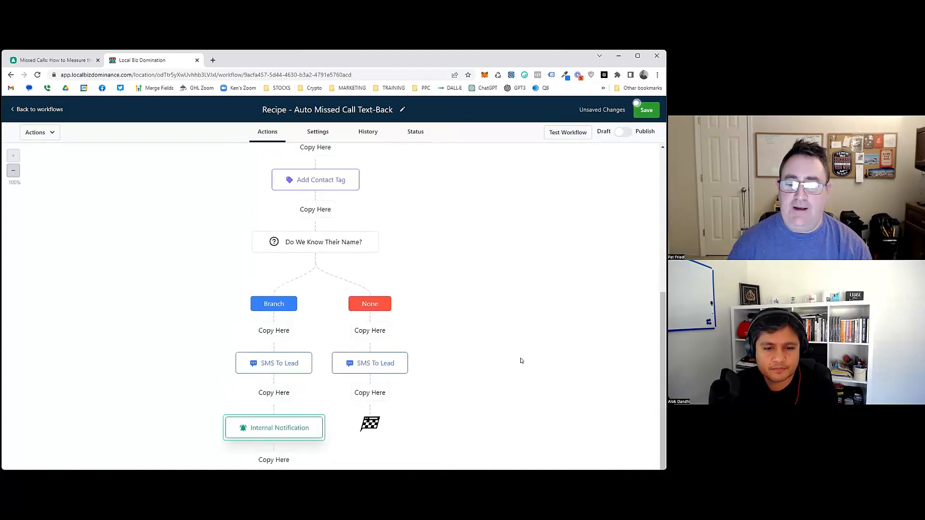
click(369, 394)
Remove the contact name value and the parentheses around the phone value from the None branch's notification message, and save the action
click(351, 392)
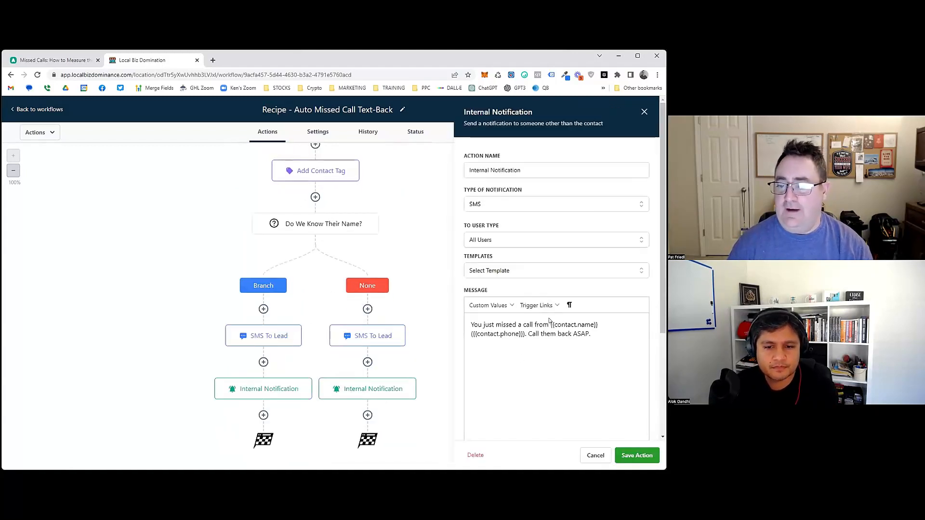
drag(550, 325, 600, 325)
key(BackSpace)
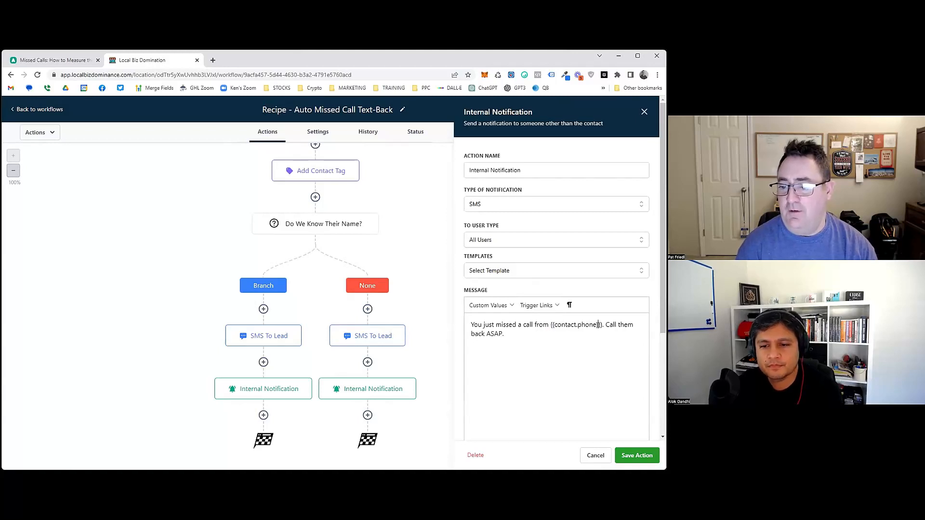
click(600, 325)
key(BackSpace)
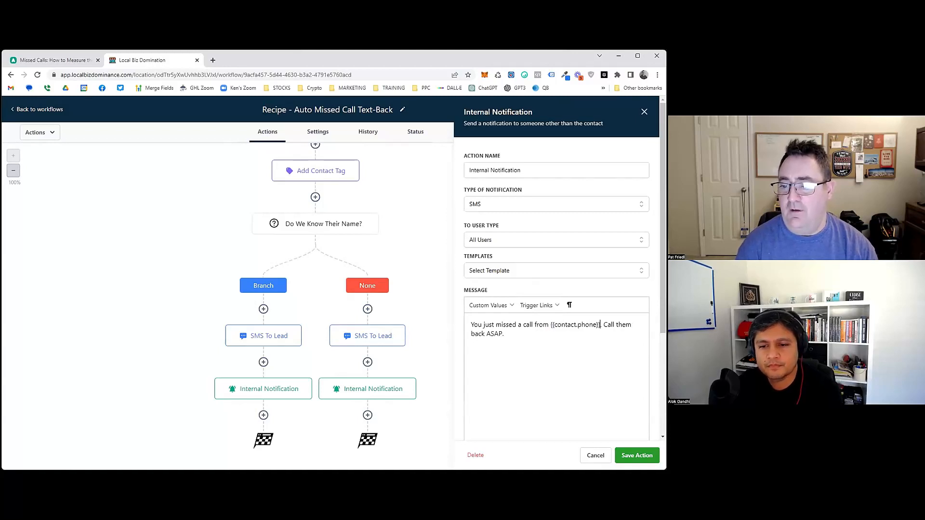
click(637, 455)
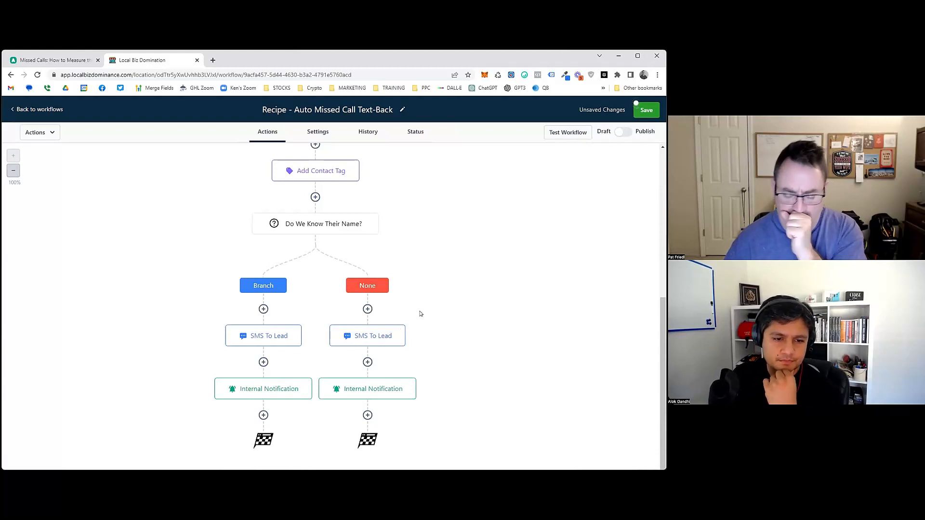
Duplicate the named branch's Internal Notification action directly below the original
click(252, 386)
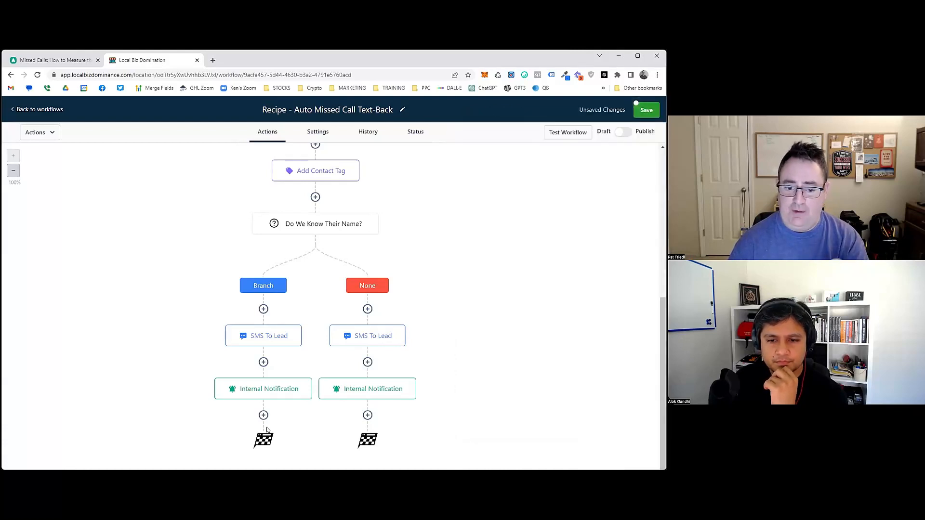
click(311, 379)
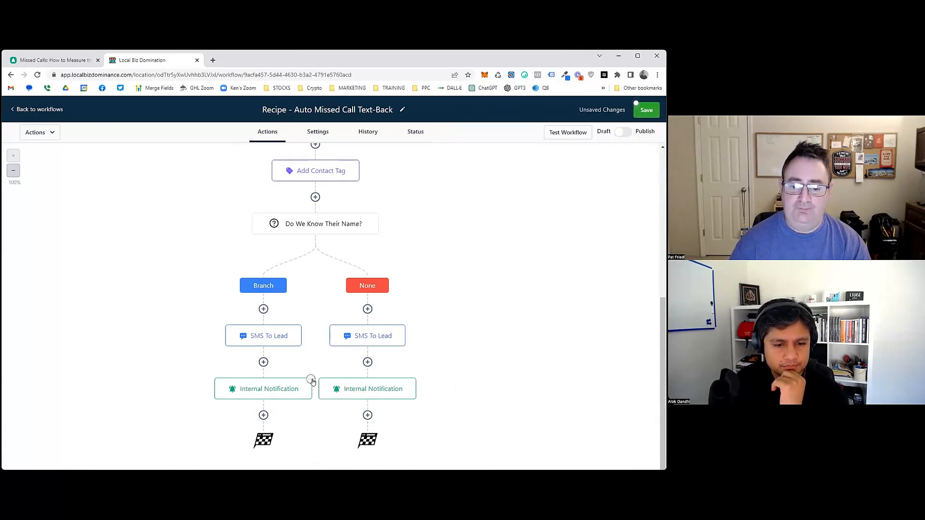
click(311, 380)
mouse_move(345, 422)
click(378, 407)
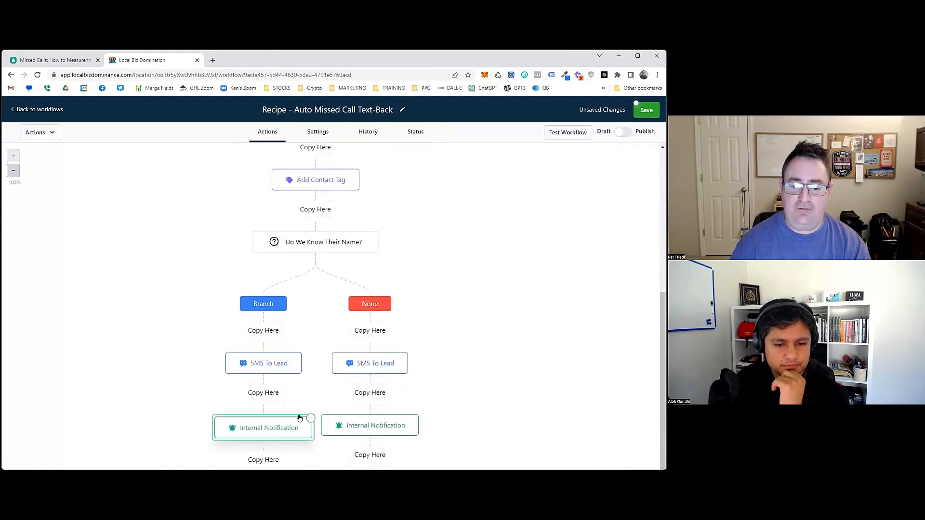
scroll(279, 412, down, 1)
click(265, 408)
Change the duplicated notification's type to Notification and reuse the SMS version's text as its message
click(273, 387)
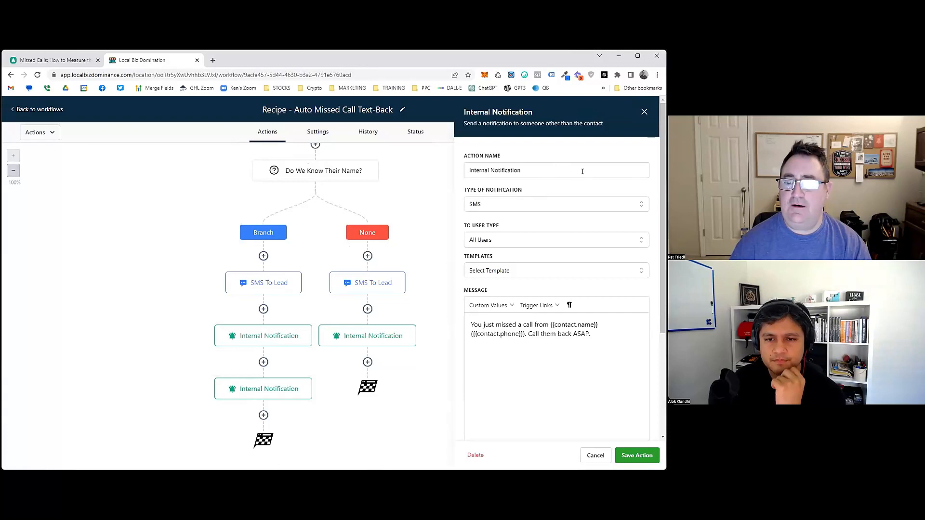
click(554, 204)
click(525, 234)
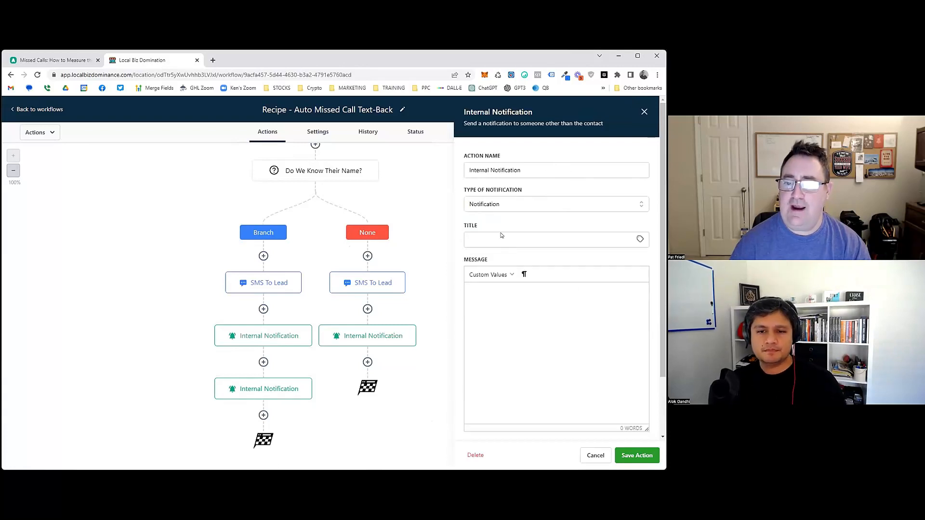
click(521, 205)
click(476, 253)
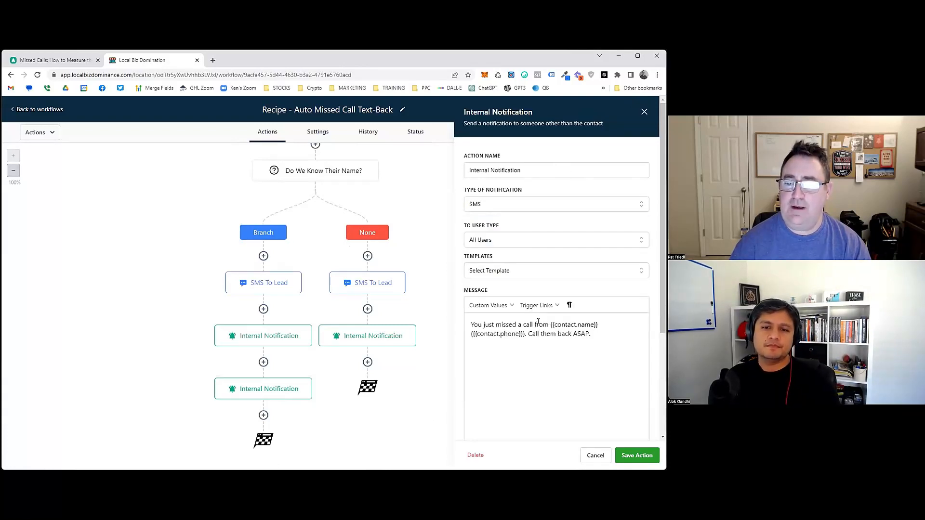
triple_click(538, 327)
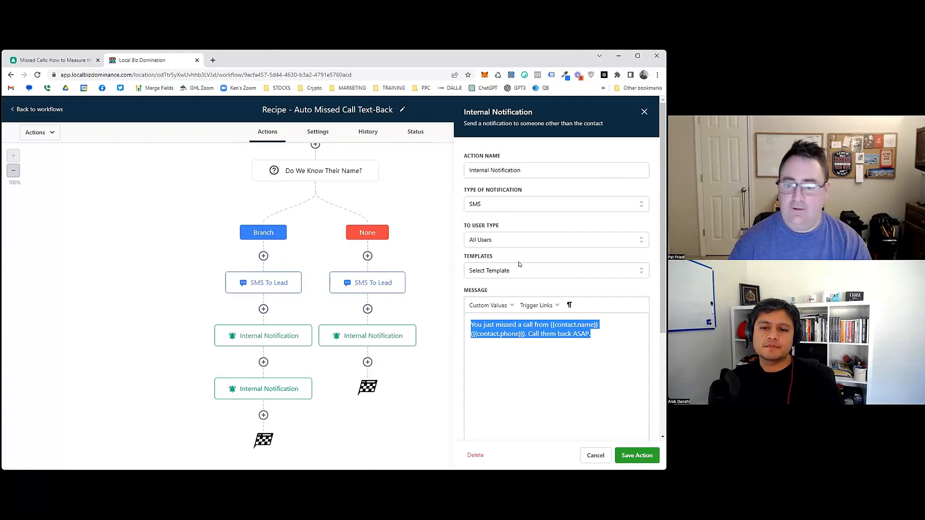
click(509, 207)
click(509, 237)
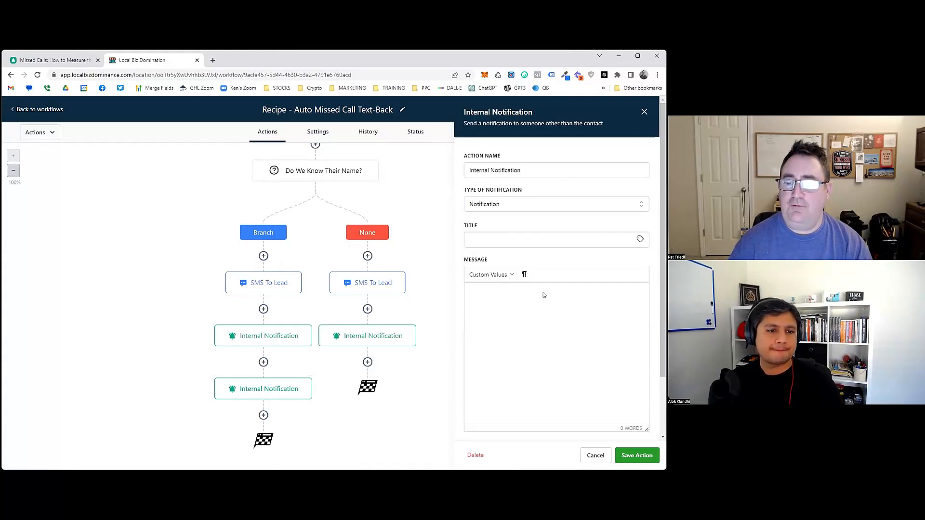
key(ctrl+v)
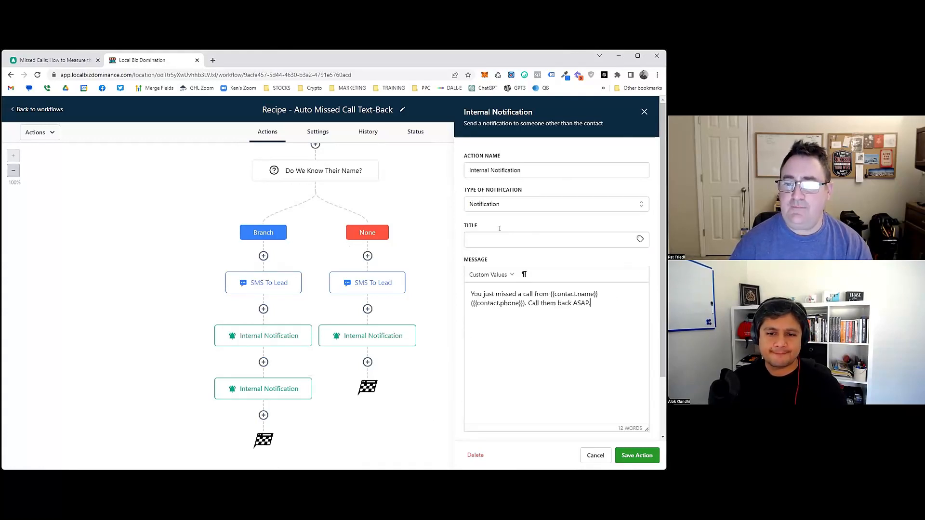
Title the notification "Missed Call From {{contact.name}}" using the contact's full name custom value
click(500, 238)
text(Missed C)
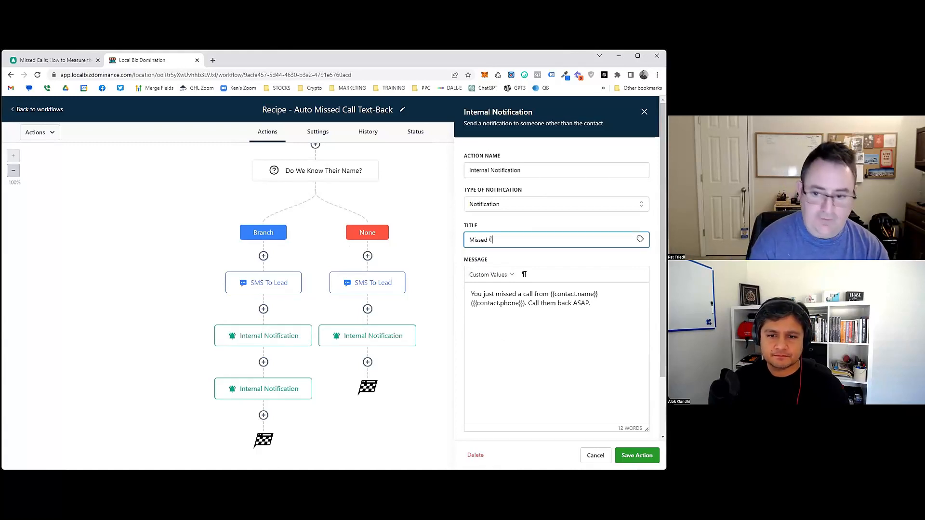
text(all From)
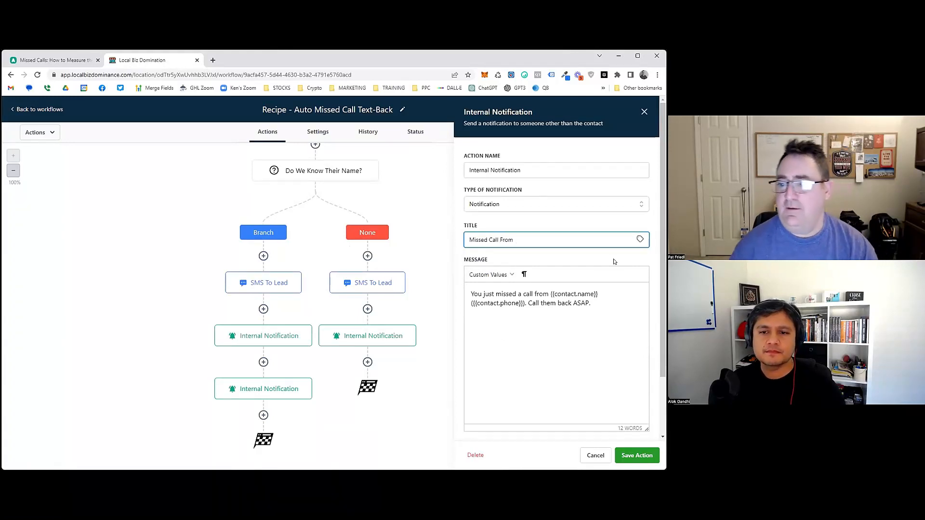
click(640, 240)
mouse_move(629, 254)
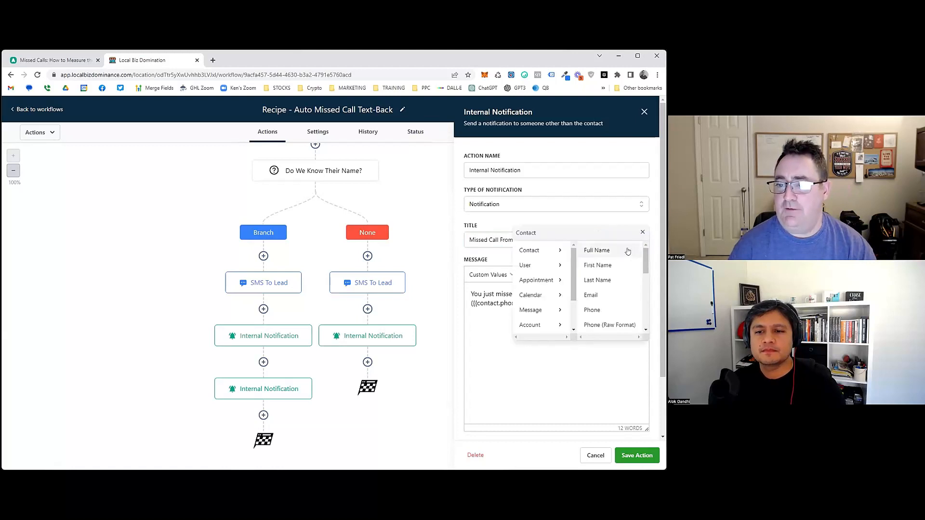
click(598, 251)
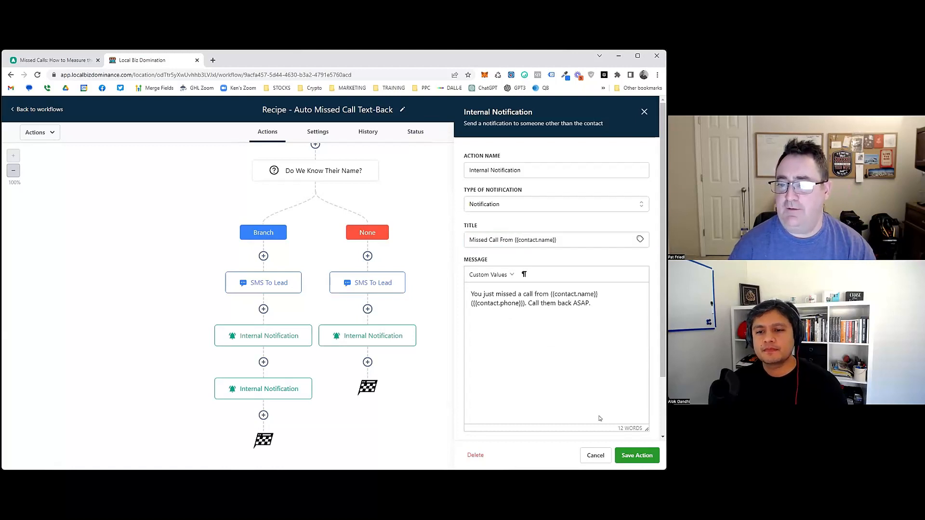
Try to save the notification and reinsert the contact's full name custom value in its title, removing the duplicate value
click(637, 462)
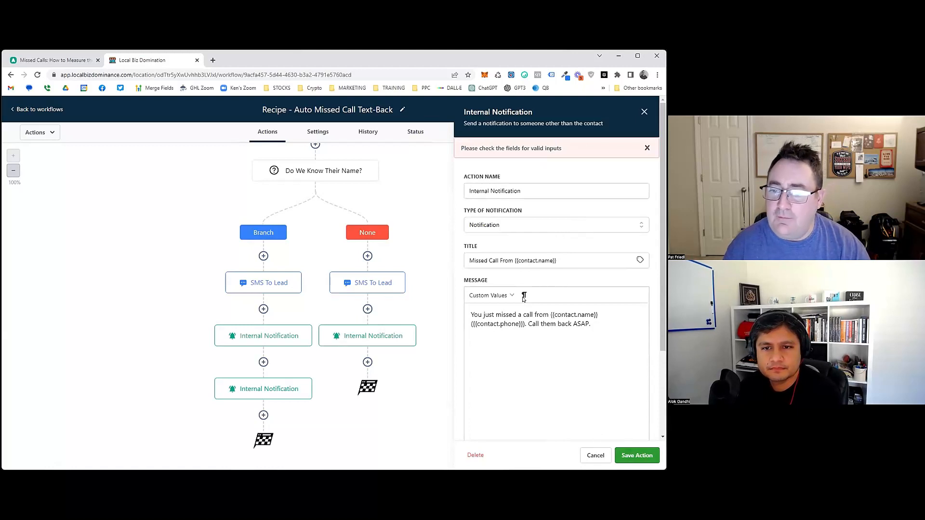
click(580, 259)
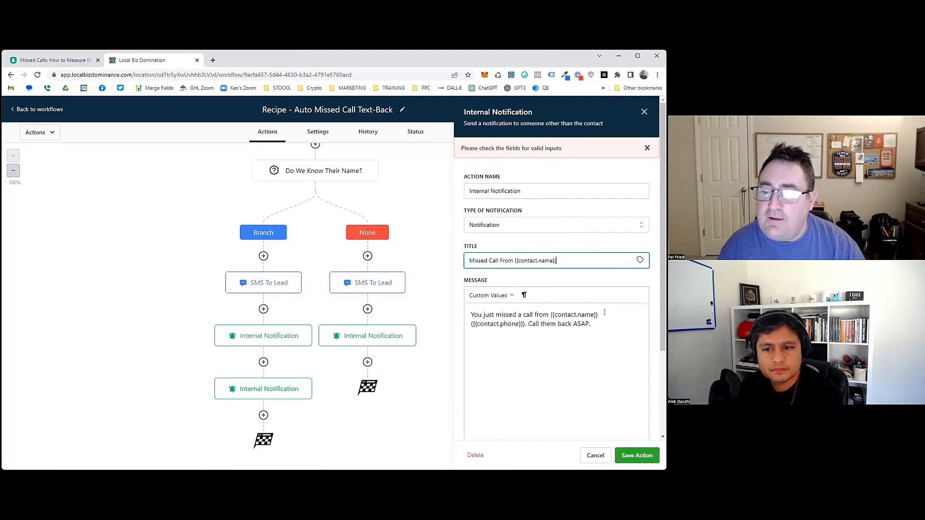
click(522, 321)
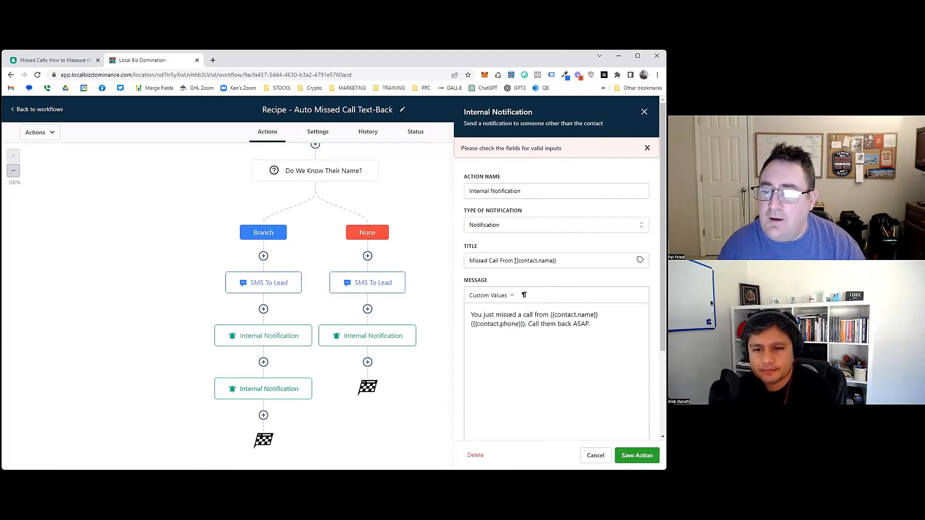
drag(515, 261, 556, 260)
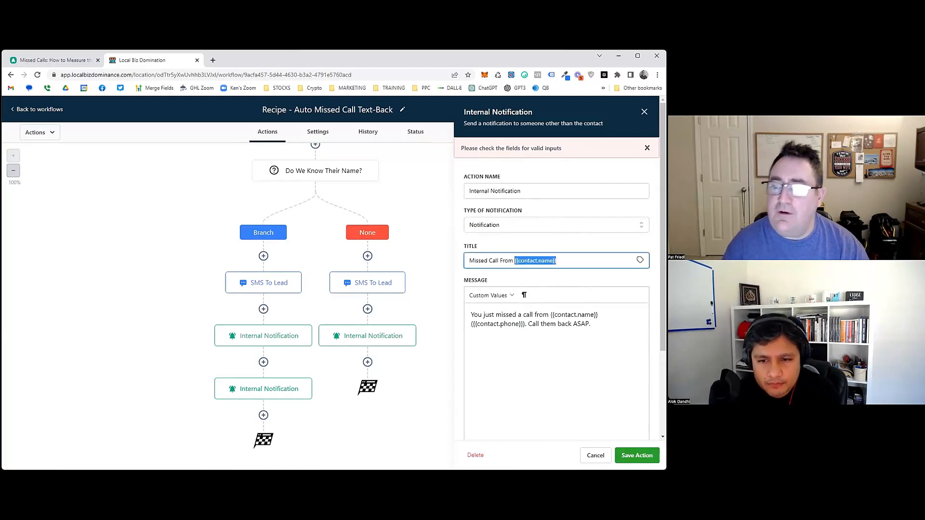
click(640, 261)
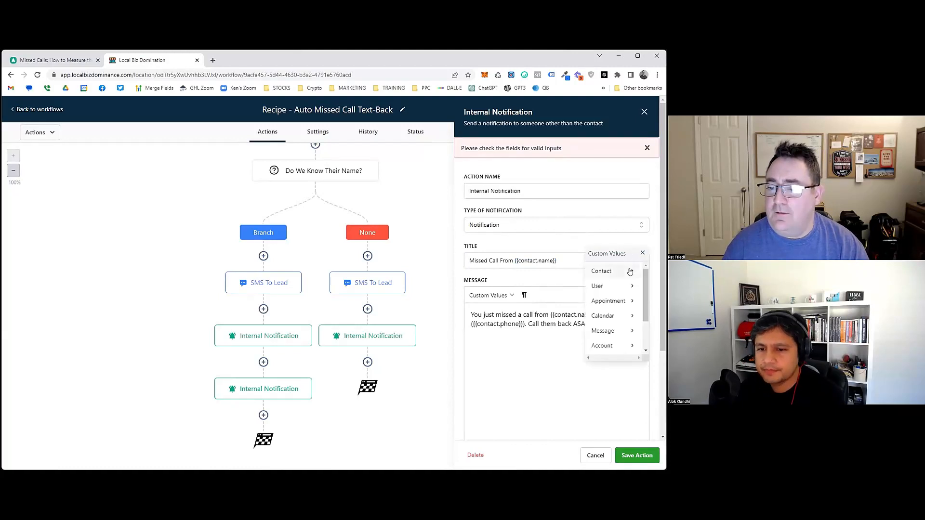
click(604, 271)
click(634, 270)
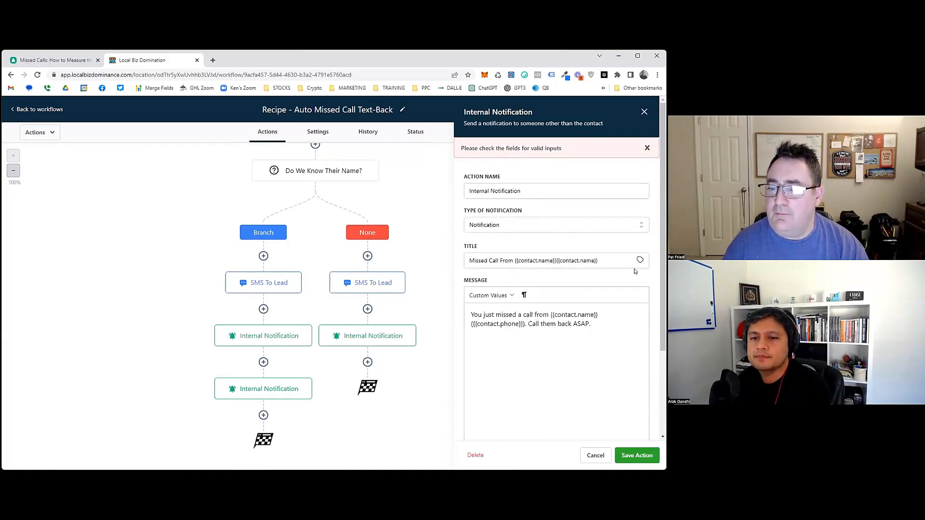
click(556, 260)
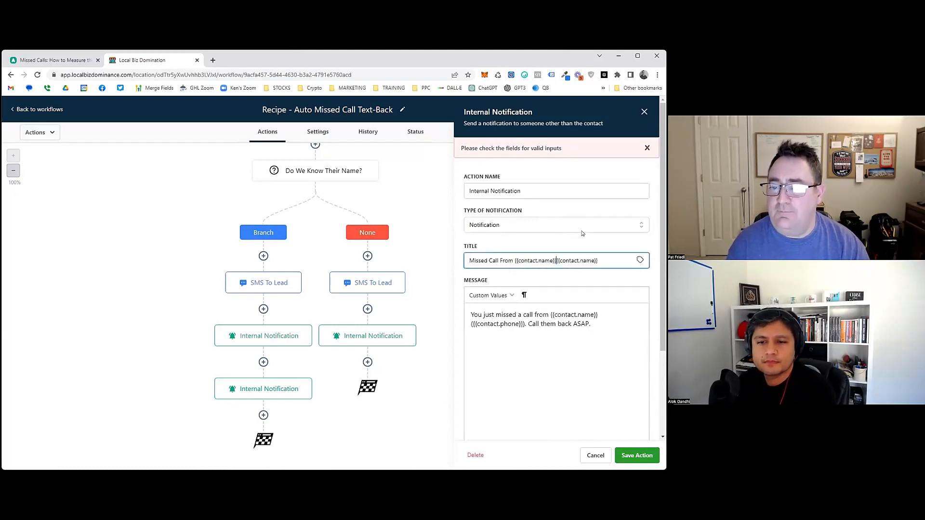
key(shift+Left)
key(shift+Left)
key(shift+Left)
key(shift+Left)
key(shift+Left)
key(shift+Left)
key(shift+Left)
key(shift+Left)
key(shift+Left)
key(shift+Left)
key(shift+Left)
key(shift+Left)
key(shift+Left)
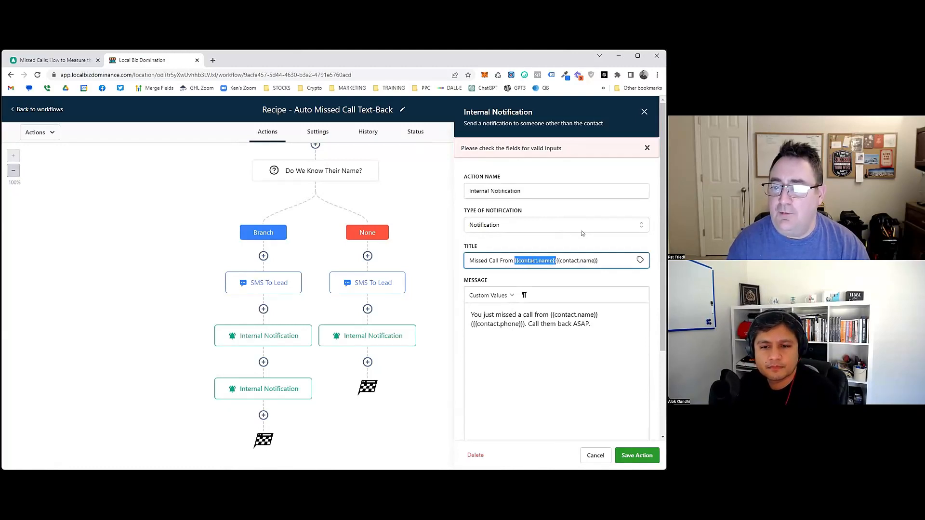
key(BackSpace)
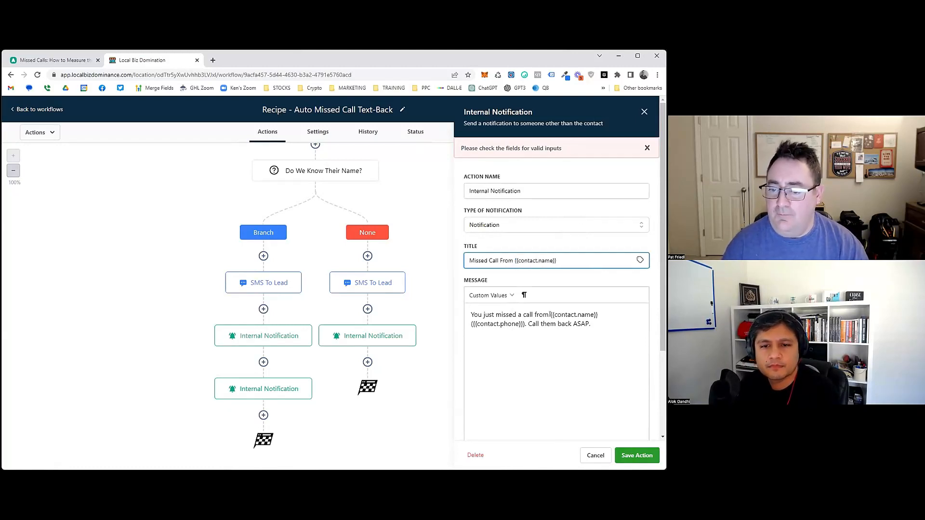
Try to reduce the named branch's notification message to only the contact phone value without parentheses, and save the action
click(648, 303)
key(ctrl+shift+Left)
key(ctrl+shift+Left)
key(ctrl+shift+Left)
key(BackSpace)
key(Delete)
key(Delete)
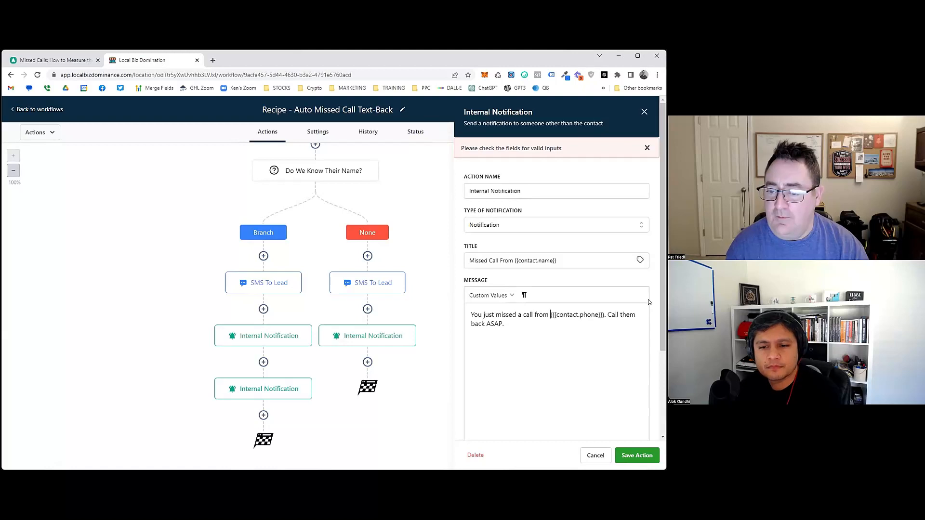
key(BackSpace)
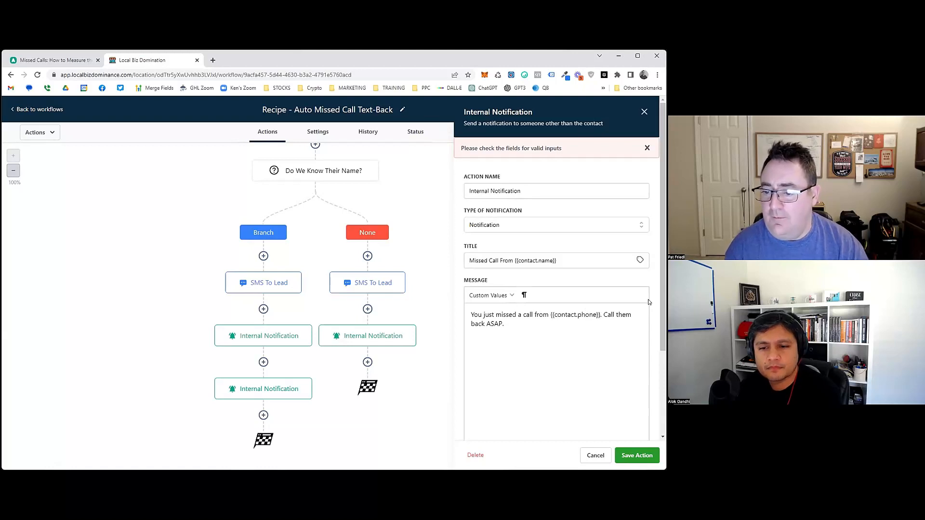
click(634, 459)
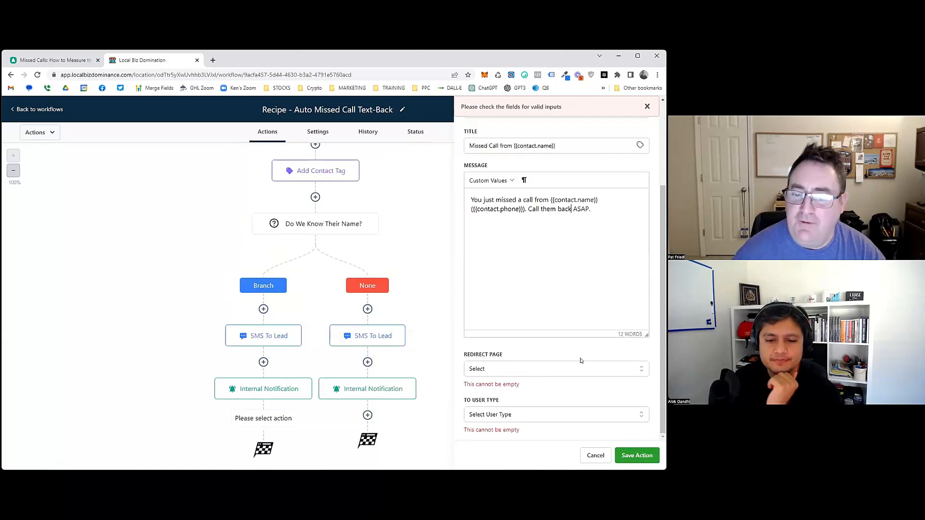
Set the named branch notification's redirect page to Conversation and its user type to All User, and save the action
scroll(559, 312, up, 3)
scroll(549, 223, down, 3)
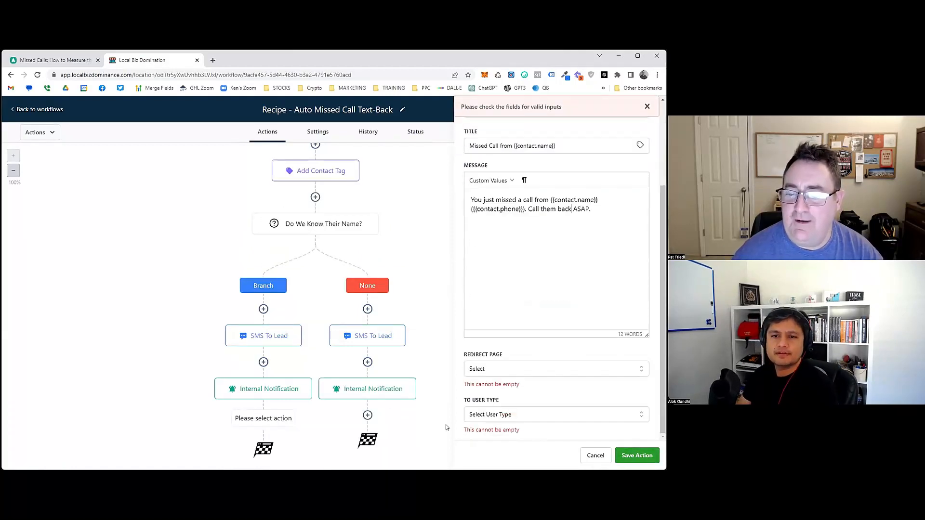
click(519, 369)
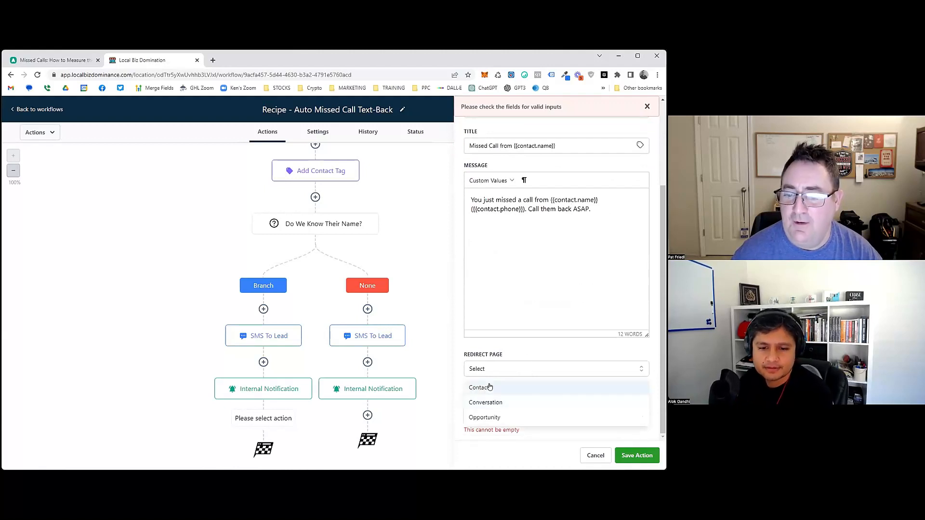
click(503, 403)
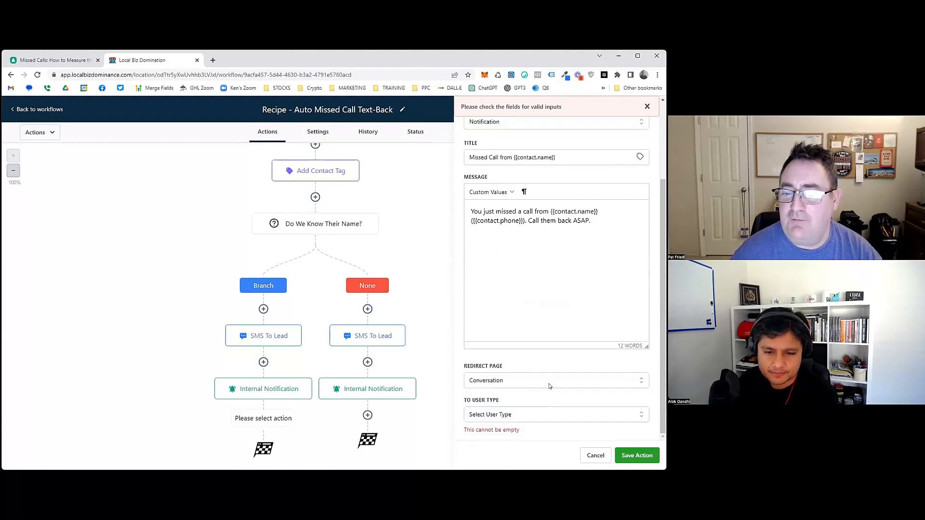
click(547, 415)
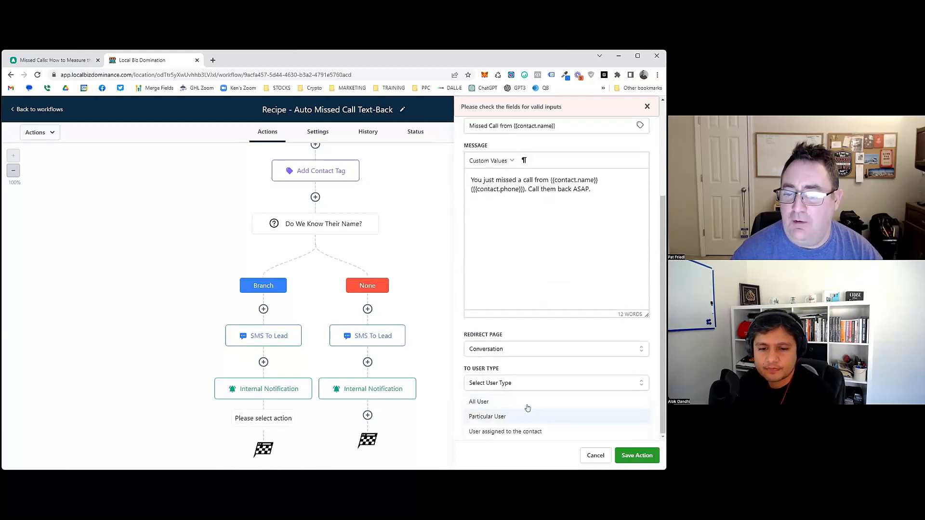
click(569, 402)
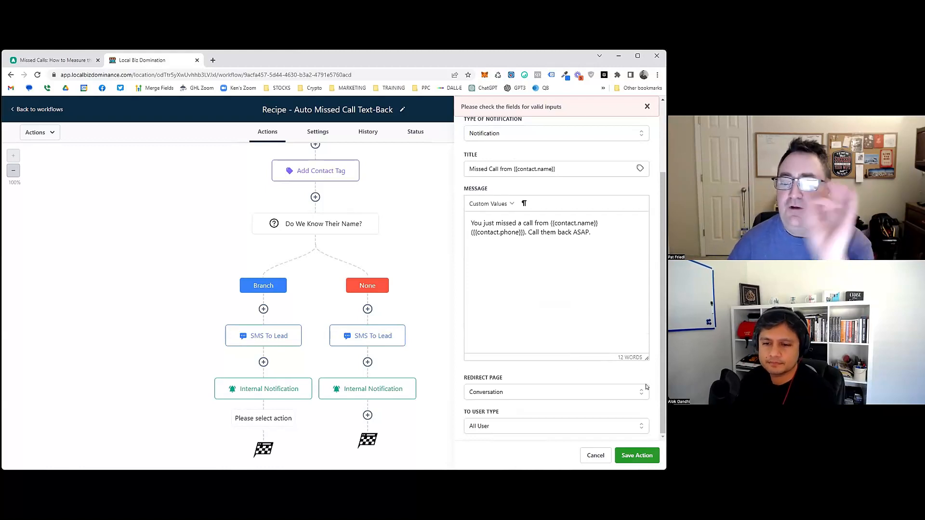
click(637, 456)
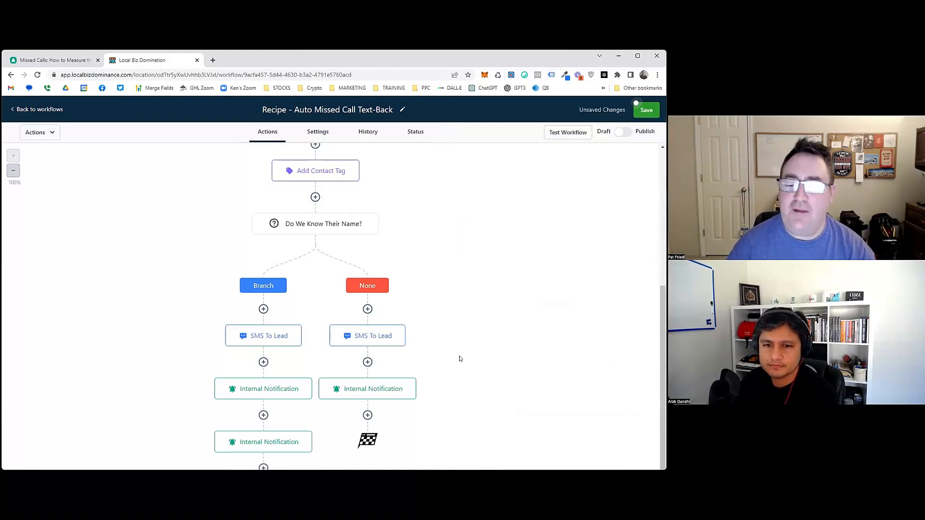
Copy the named branch's second Internal Notification to the end of the None branch
scroll(318, 396, down, 1)
click(311, 379)
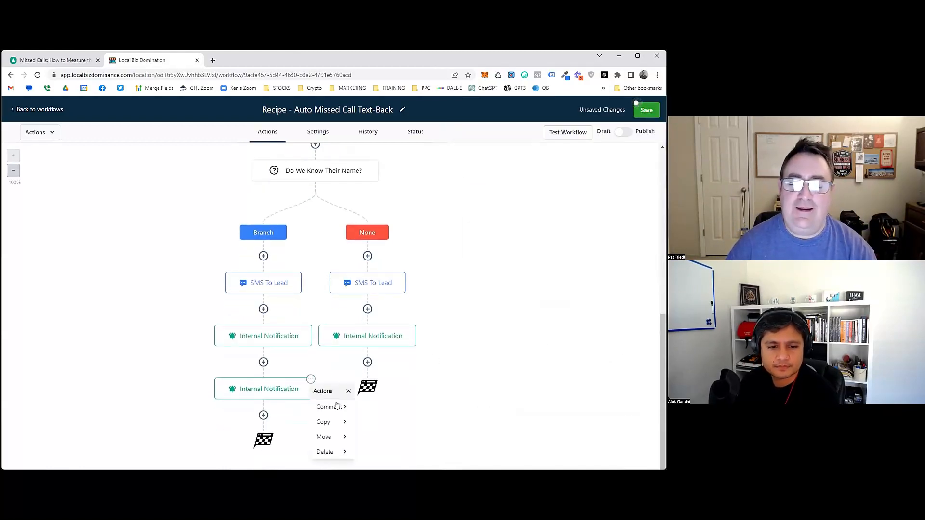
mouse_move(384, 421)
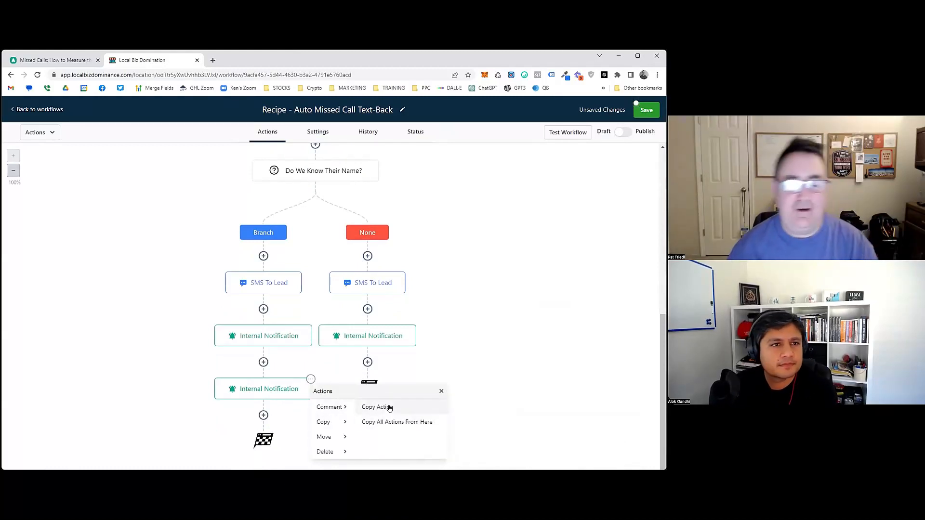
click(389, 408)
click(370, 392)
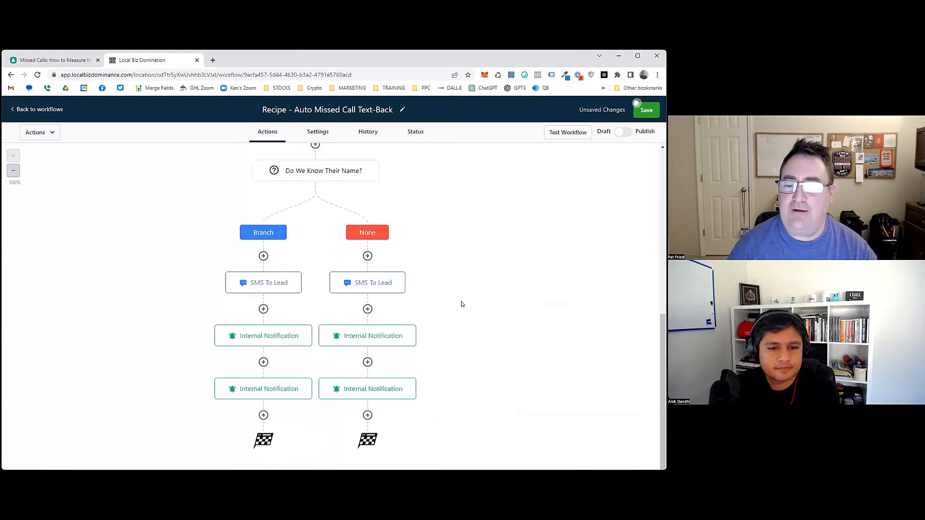
Change the title of the None branch's copied notification to "Missed Call from {{contact.phone}}" using the contact's phone custom value
click(411, 383)
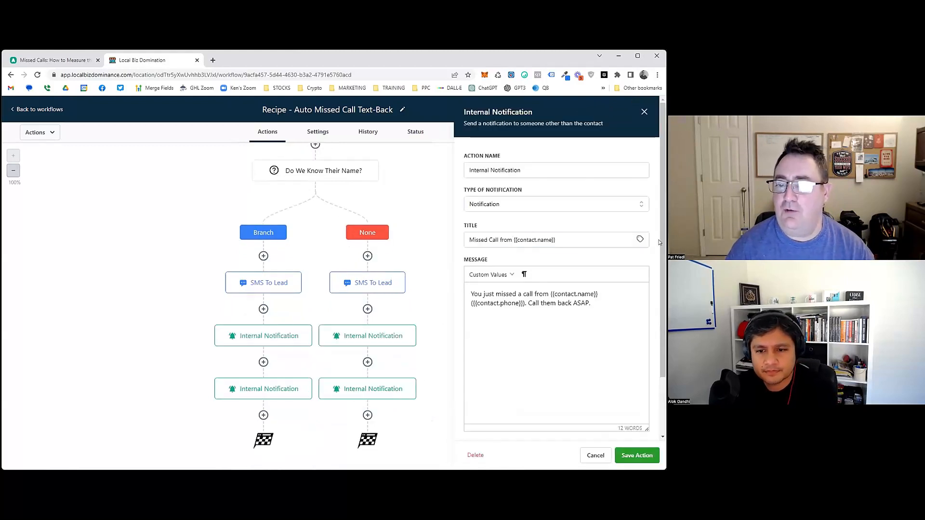
drag(514, 240, 660, 242)
key(BackSpace)
click(640, 239)
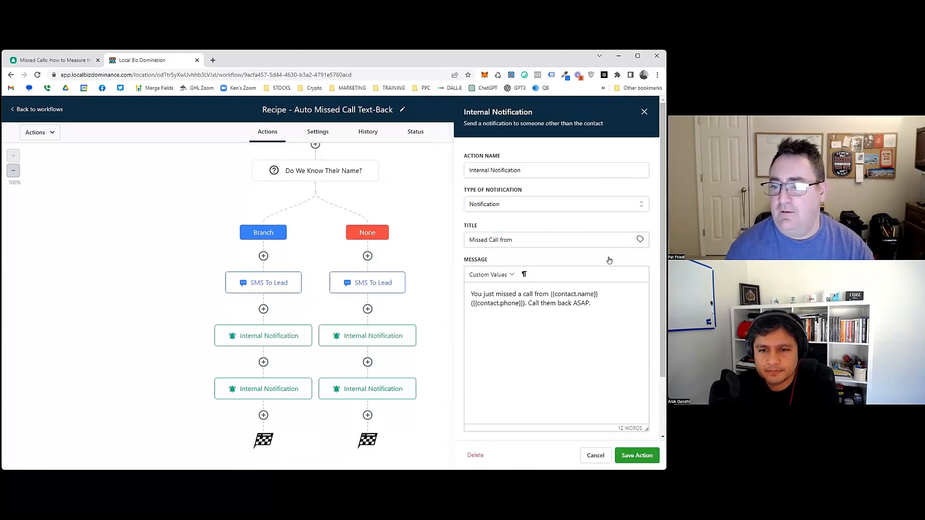
click(616, 251)
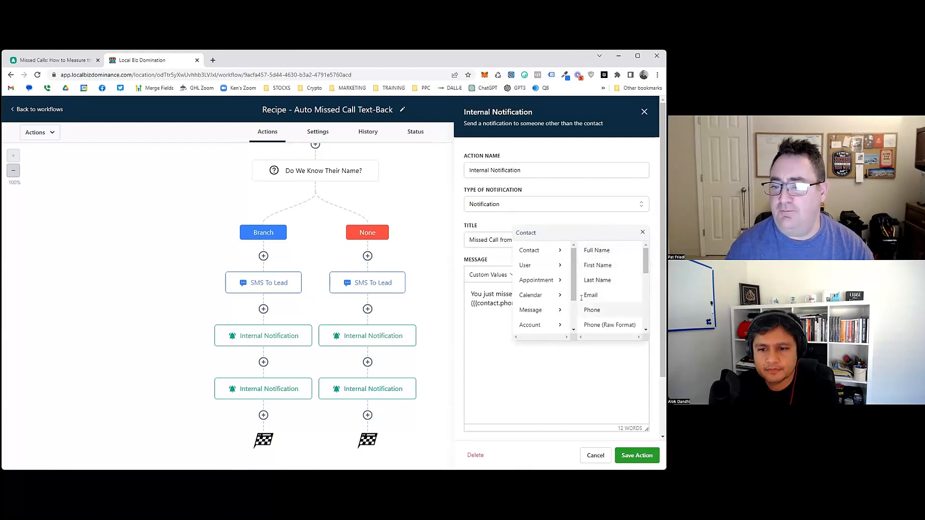
click(592, 310)
Reduce the copied notification's message to "You just missed a call from {{contact.phone}}. Call them back ASAP." and save the action
click(548, 293)
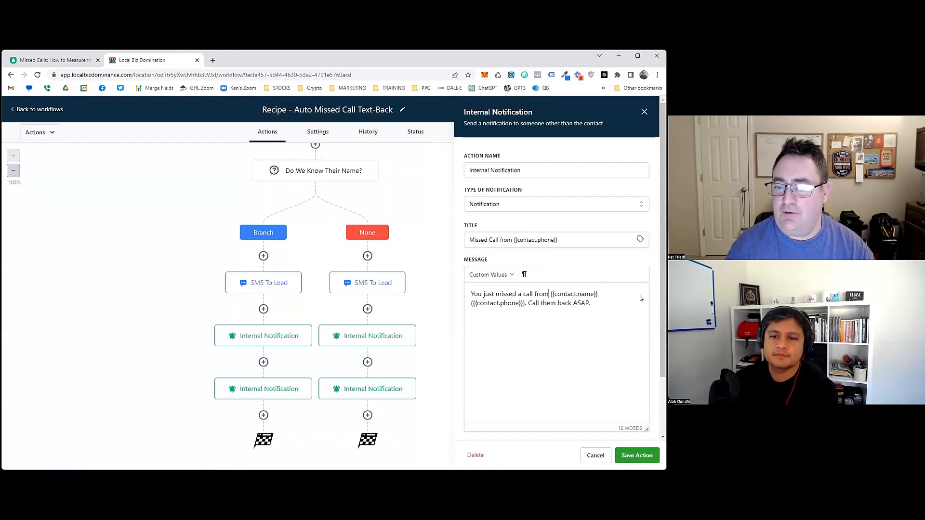
key(shift+End)
key(Delete)
key(Right)
key(Delete)
key(Right)
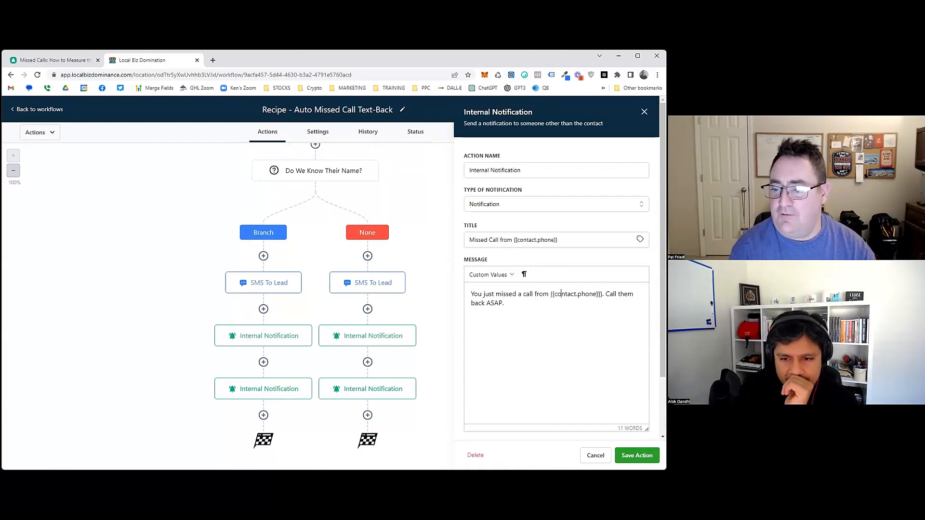
key(Delete)
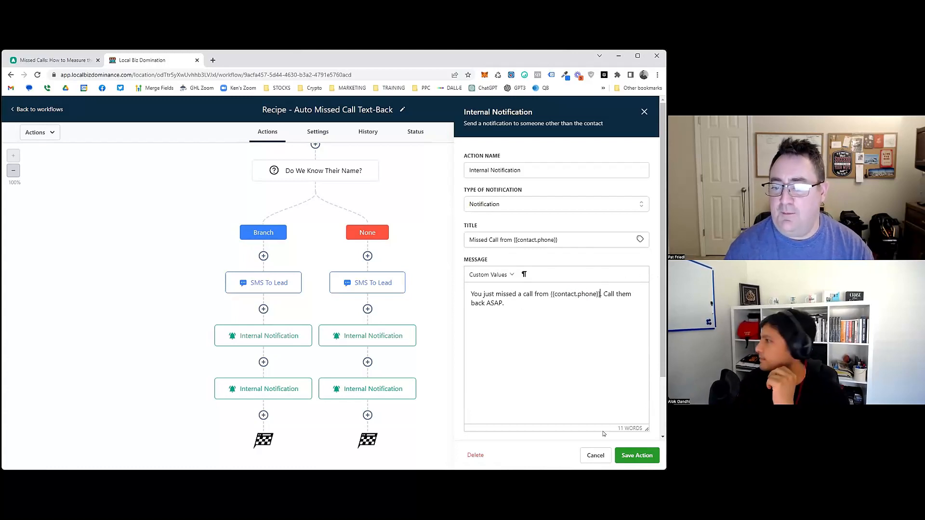
click(637, 455)
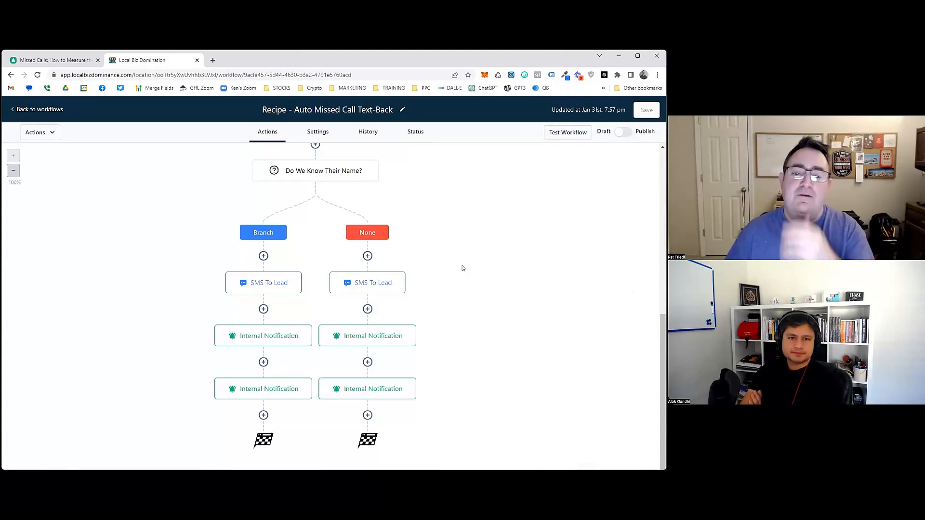
scroll(462, 267, up, 4)
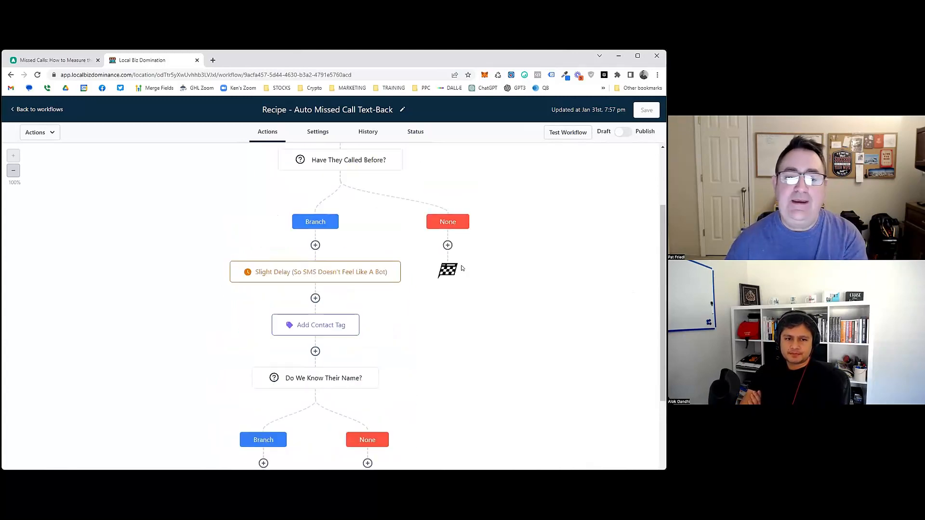
scroll(455, 271, down, 3)
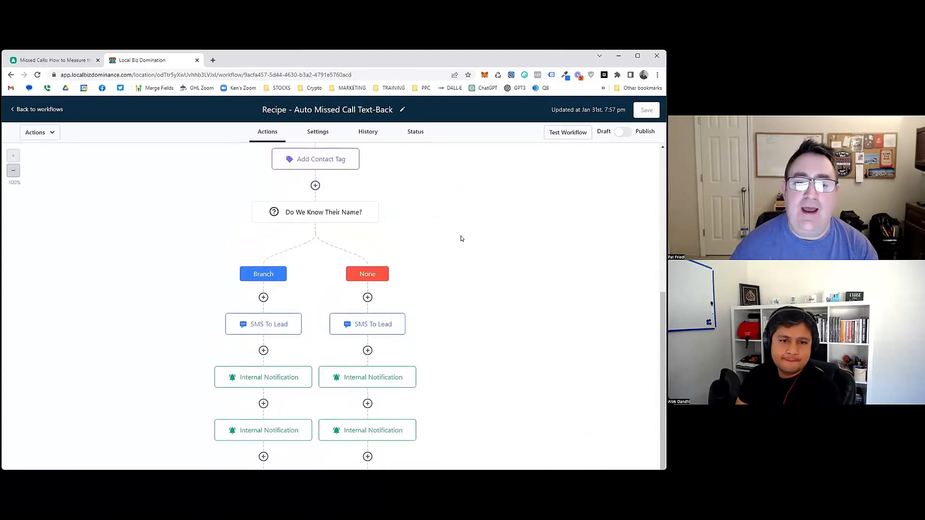
scroll(454, 214, up, 4)
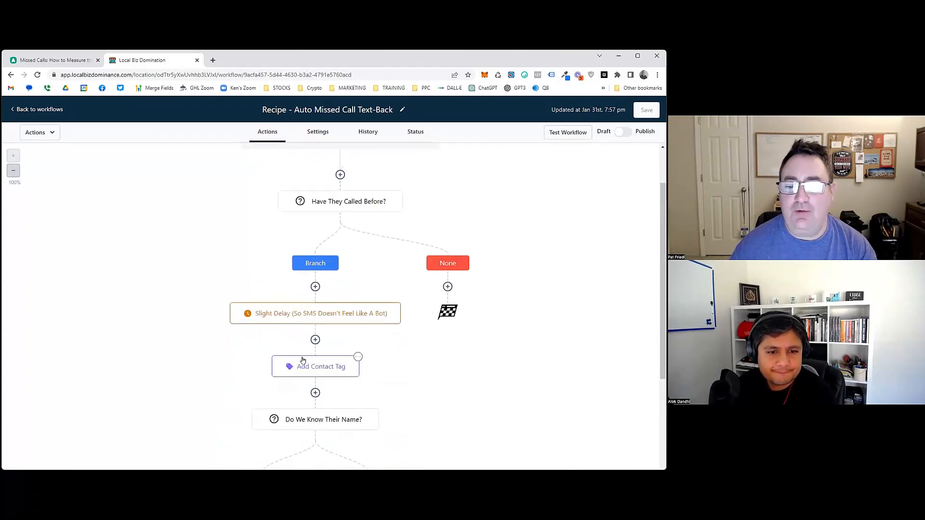
scroll(382, 266, down, 3)
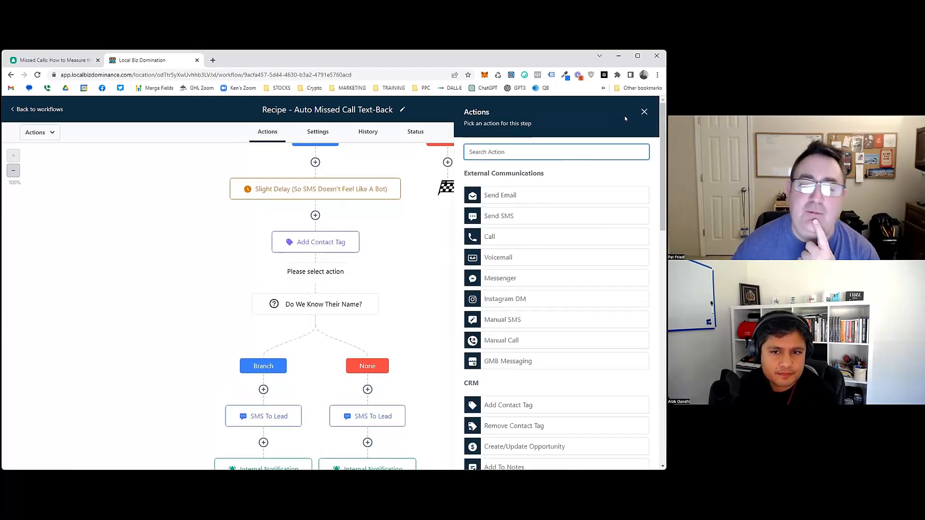
click(644, 113)
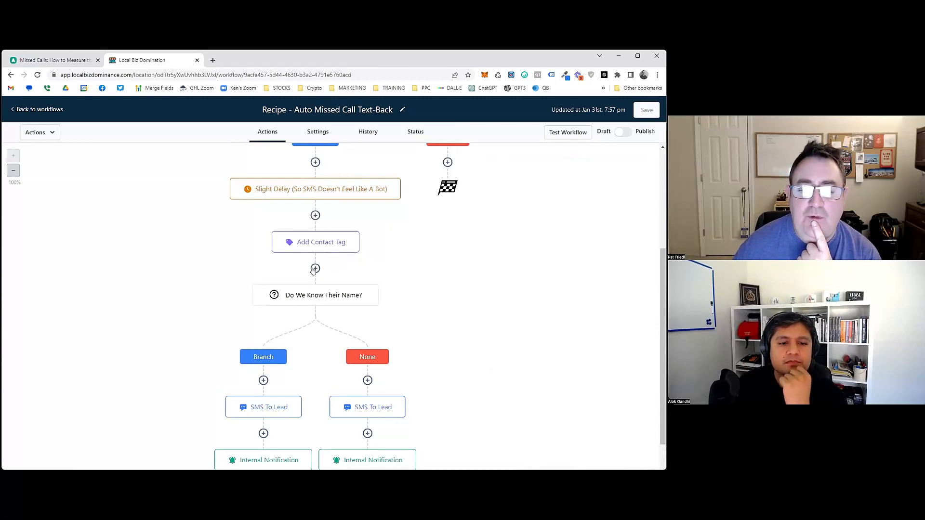
Insert a new condition between Add Contact Tag and the "Do We Know Their Name?" condition
click(315, 268)
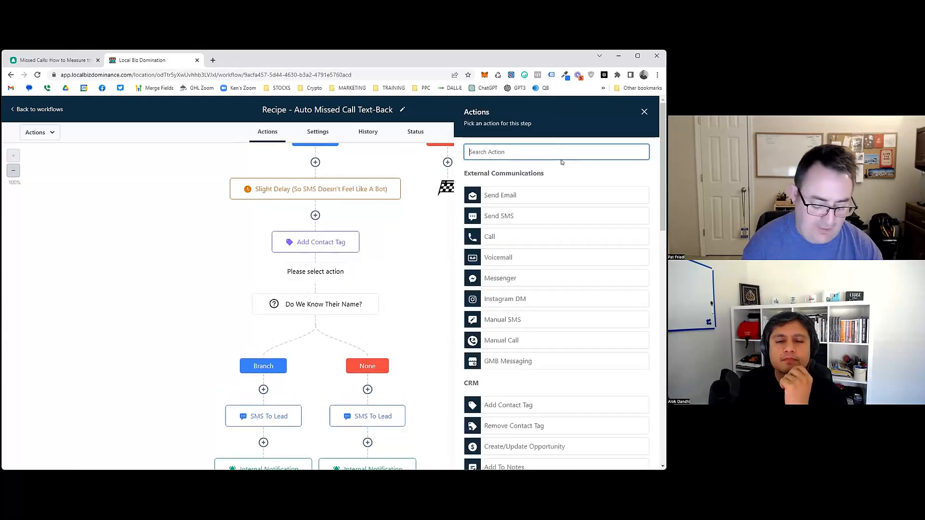
text(if)
click(532, 210)
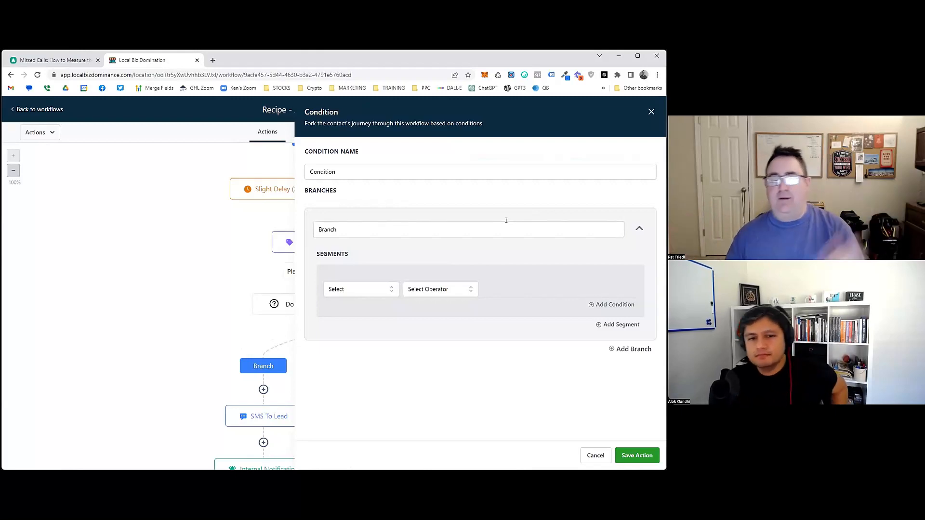
Set the new condition's branch rule to Current Day of week Is Weekday
click(381, 288)
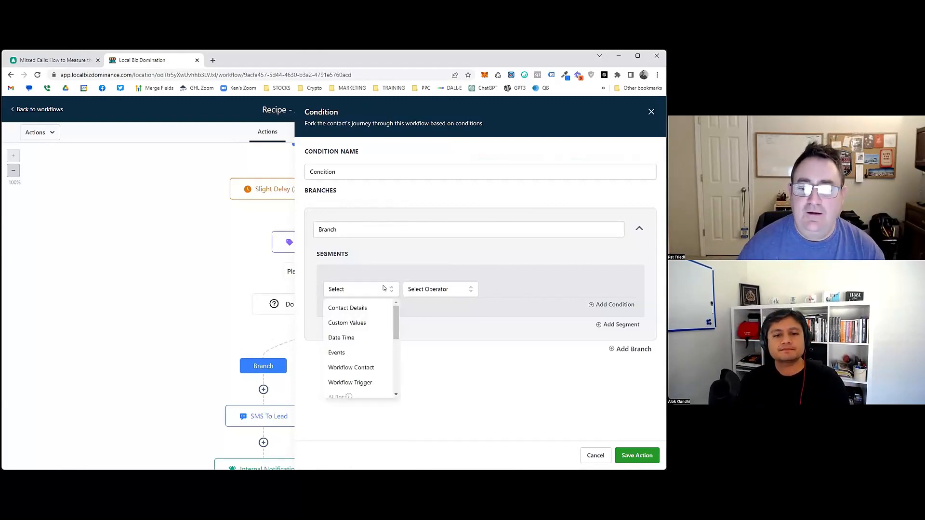
click(357, 338)
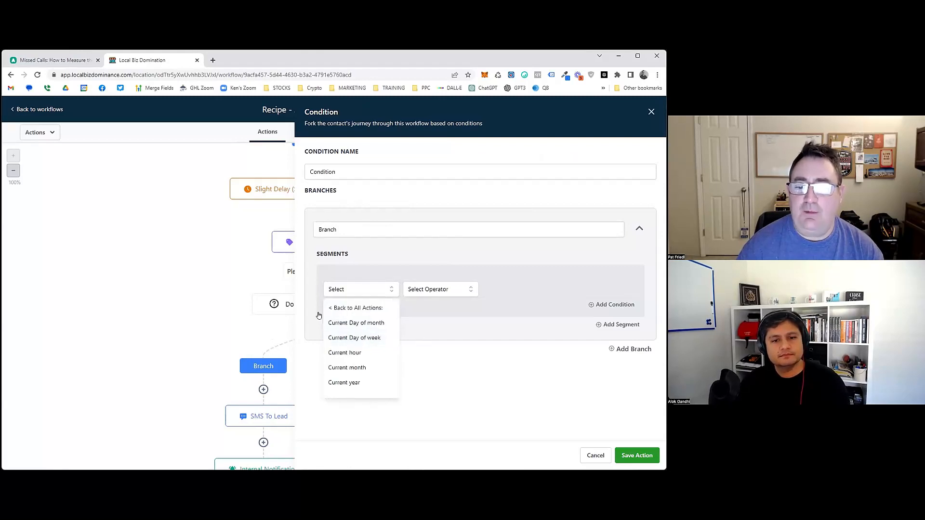
click(379, 338)
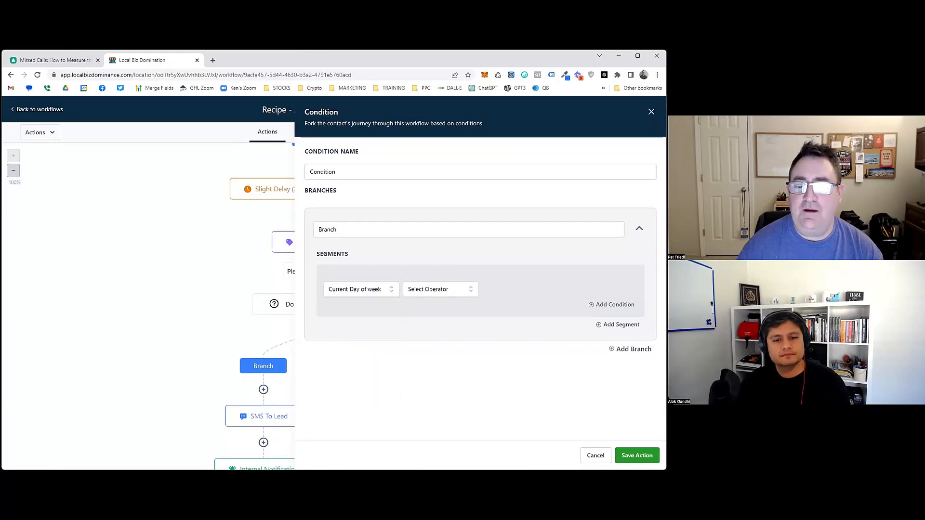
click(458, 289)
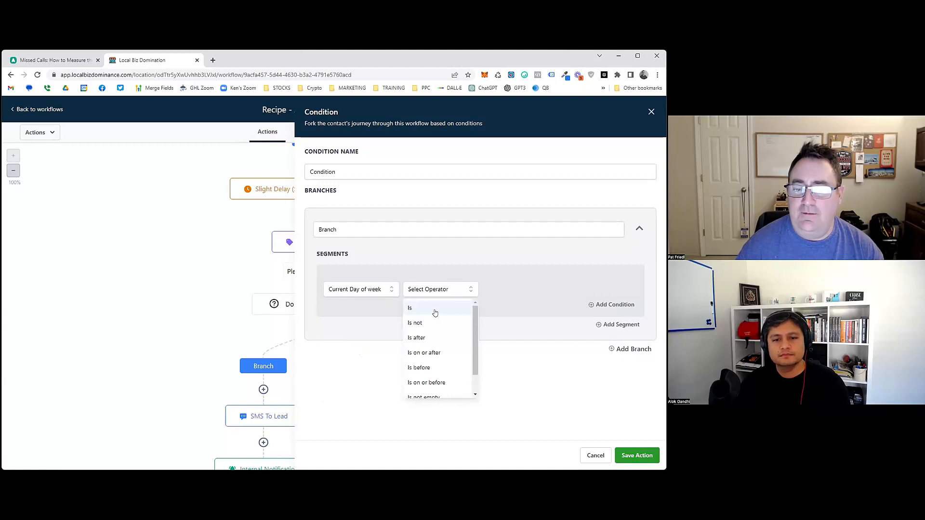
click(452, 308)
click(514, 289)
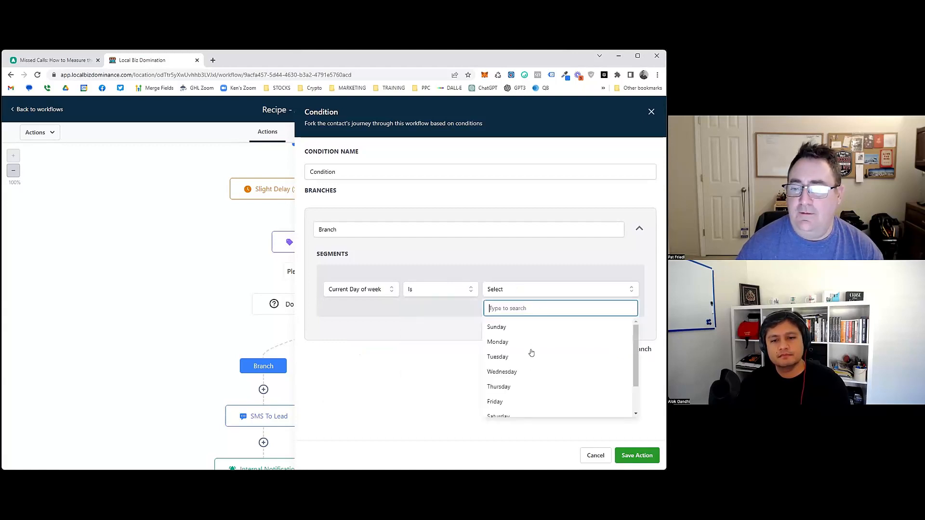
scroll(535, 373, down, 1)
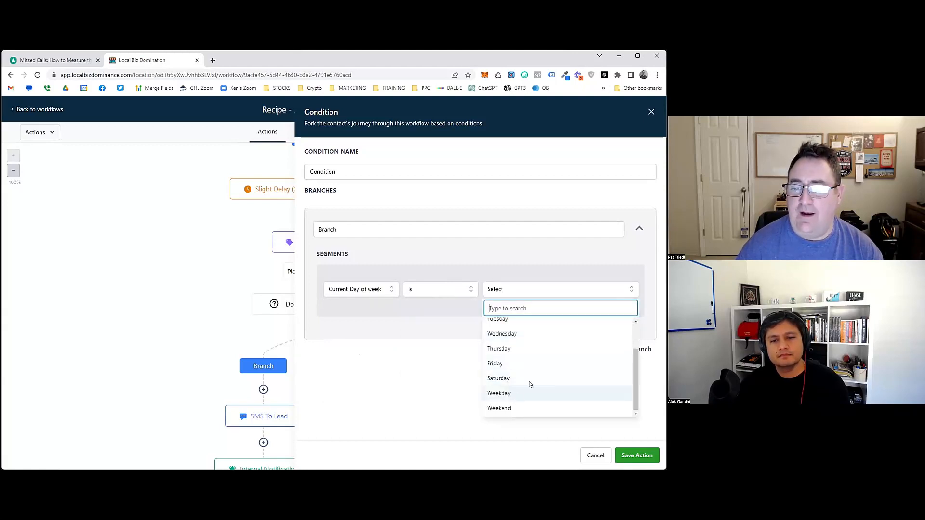
click(531, 390)
Name the new condition "During the Week?" and save the action
click(352, 170)
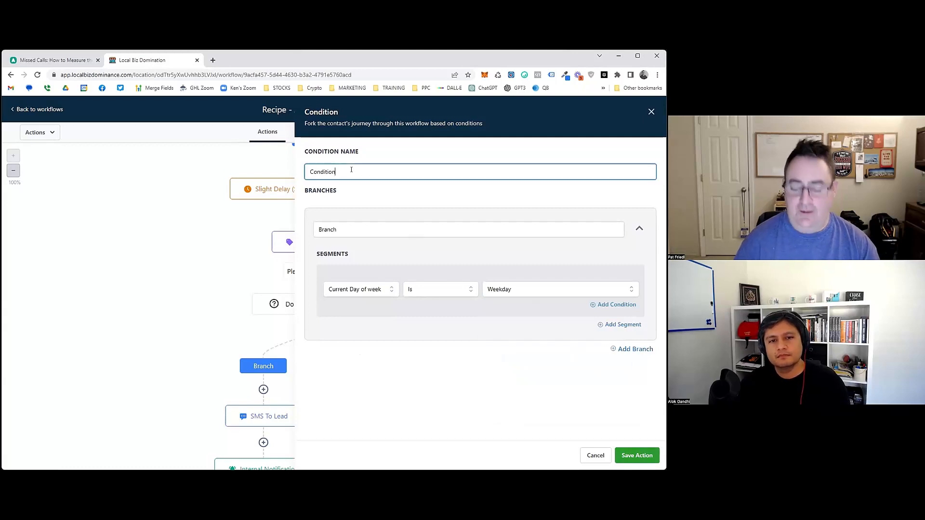
key(ctrl+a)
text(W)
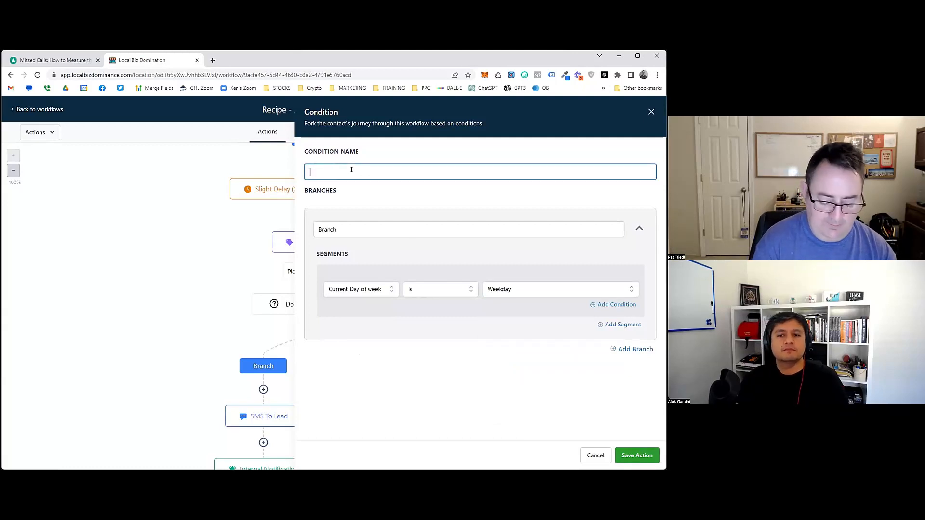
text(Duriung)
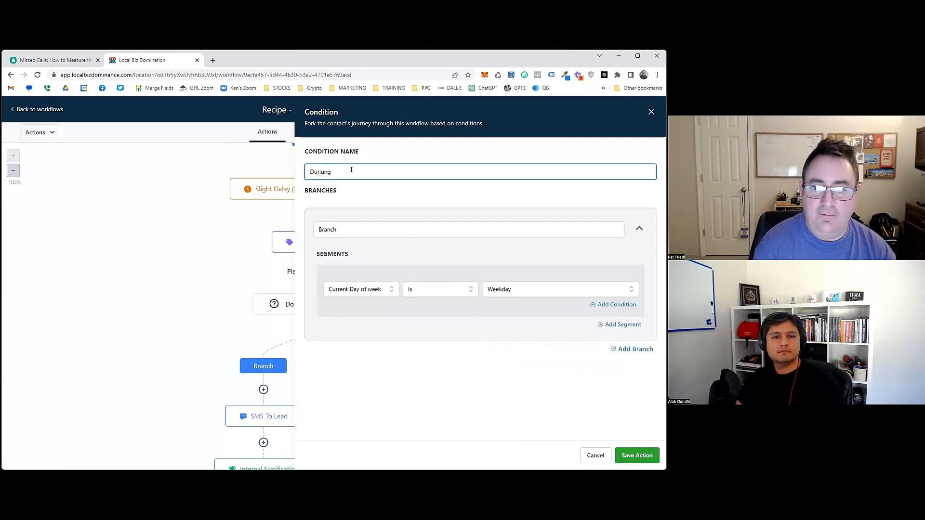
key(ctrl+a)
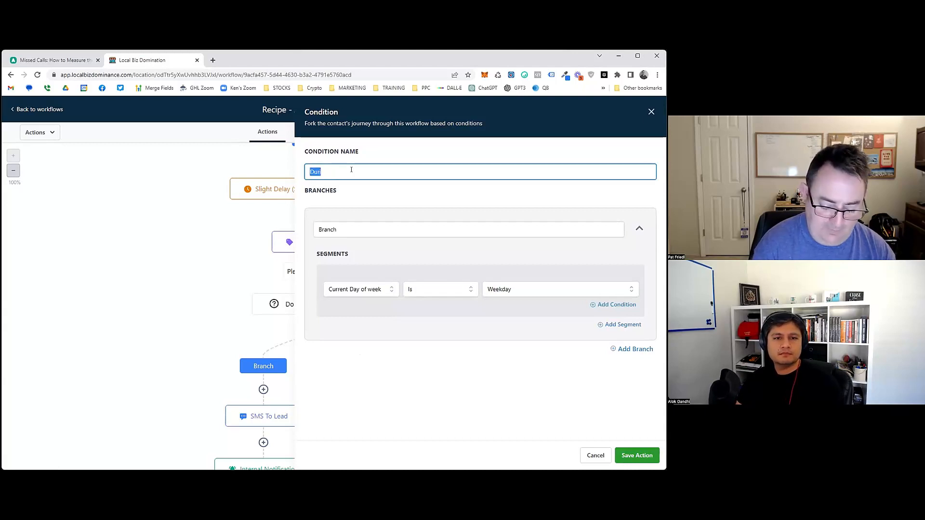
text(During)
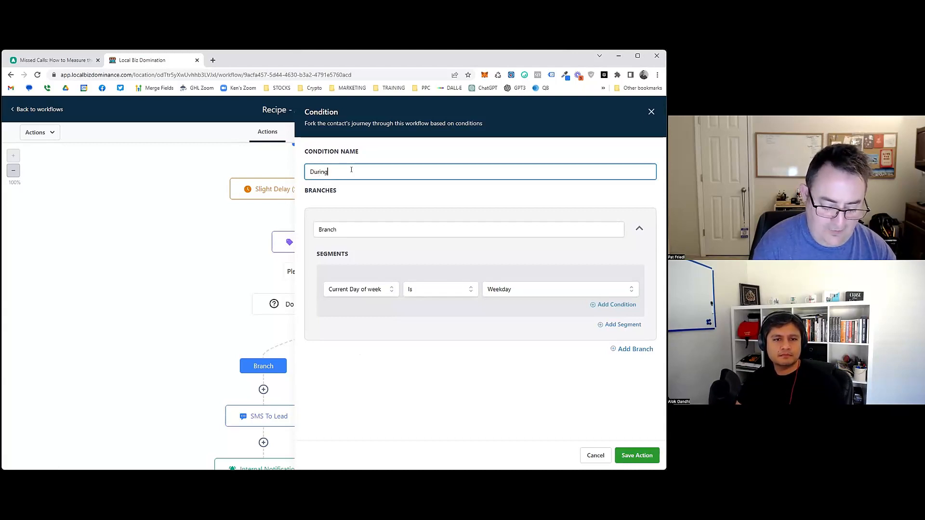
text( the Week?)
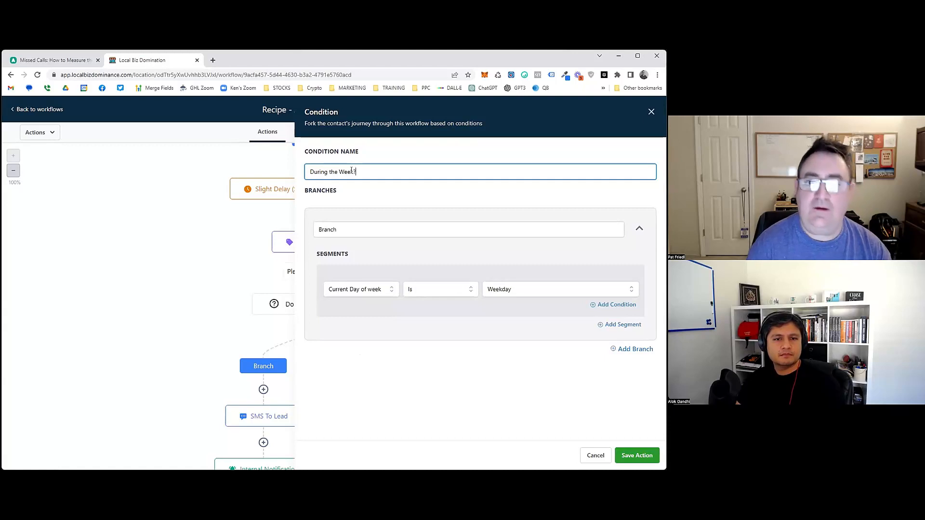
click(637, 455)
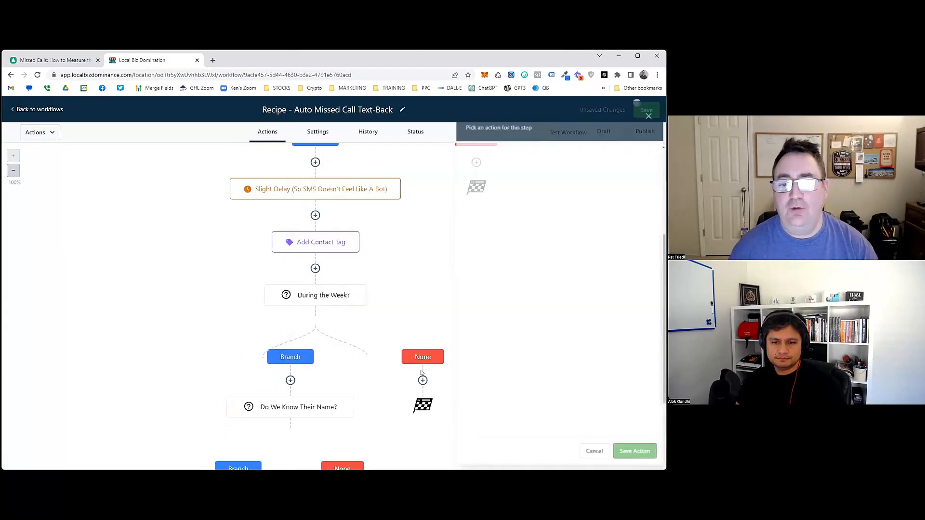
Copy all actions from "Do We Know Their Name?" onward into the None branch of the "During the Week?" condition
scroll(318, 357, down, 3)
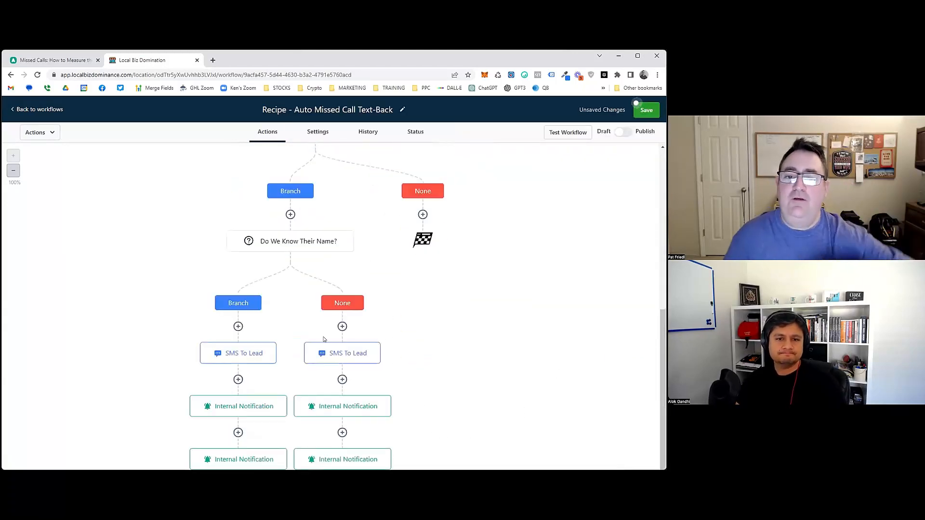
scroll(391, 260, up, 3)
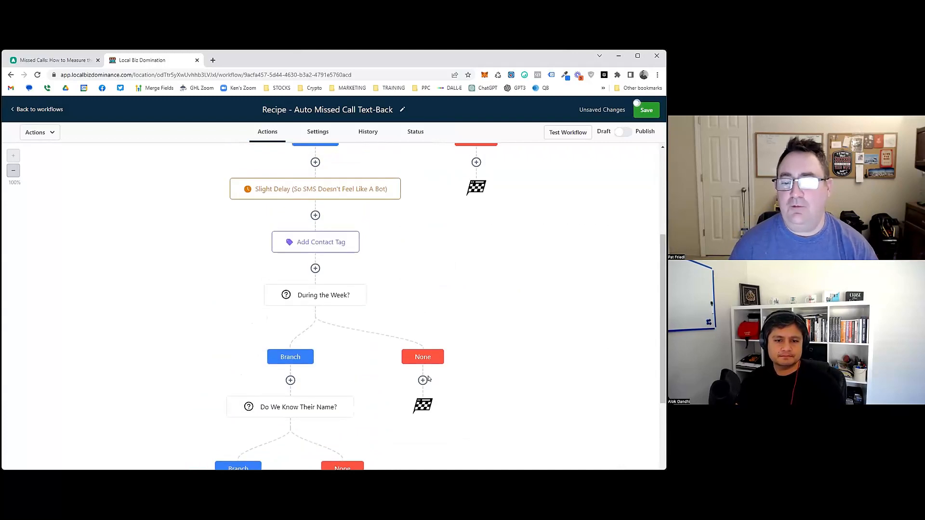
scroll(475, 352, down, 3)
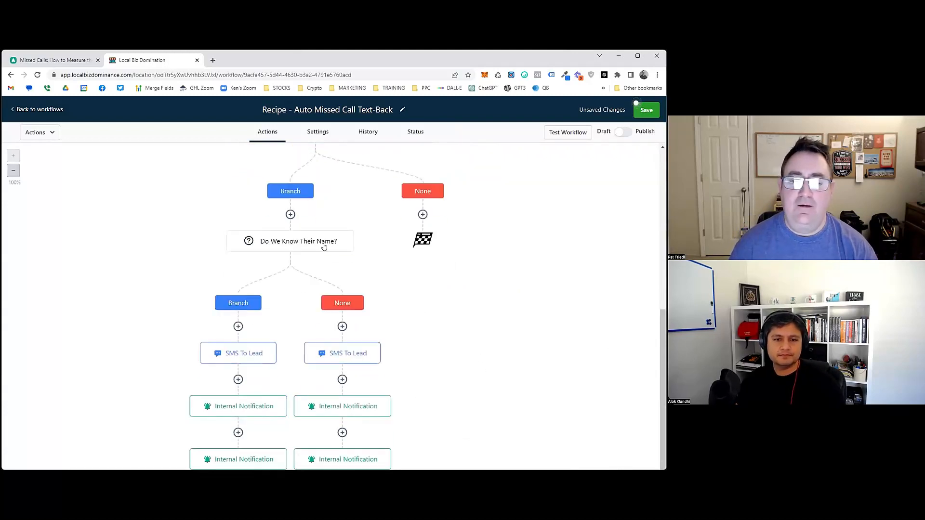
click(353, 231)
mouse_move(366, 274)
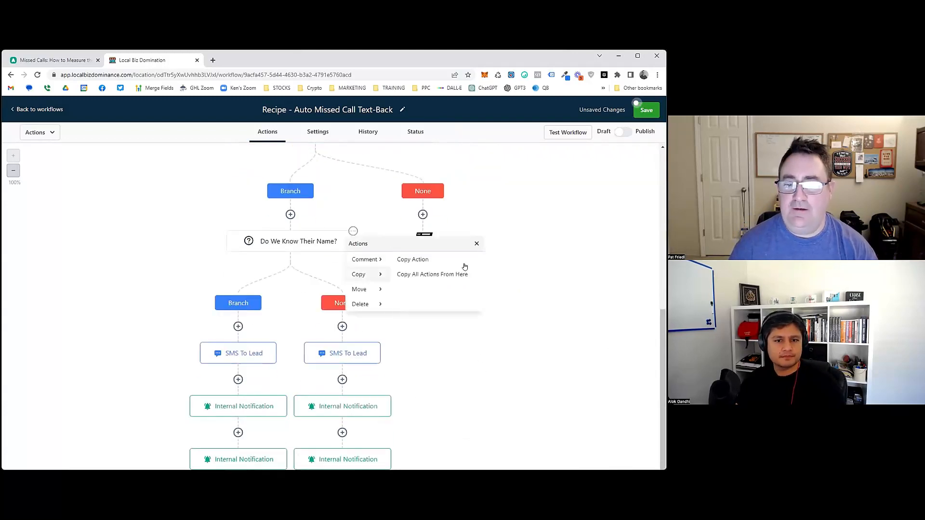
click(440, 275)
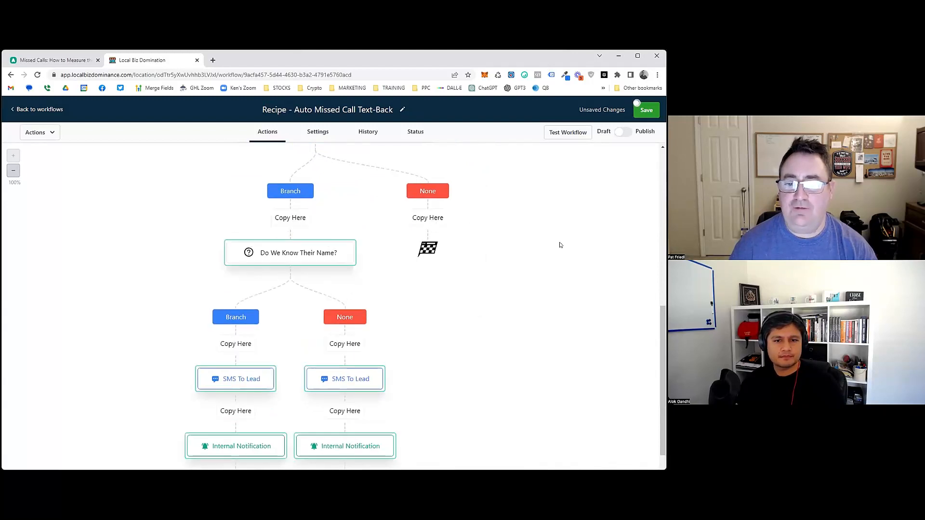
scroll(598, 289, up, 3)
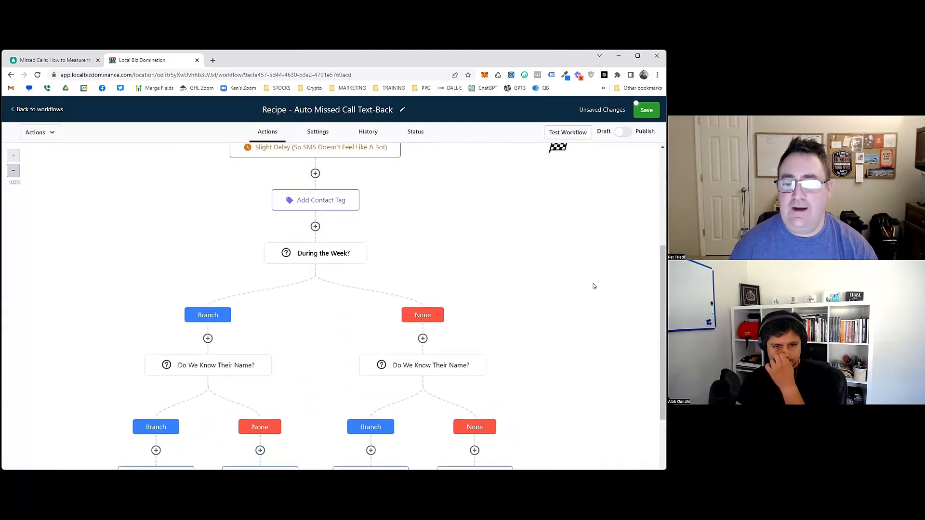
Review the copied actions under the None branch and the message of the copied named branch's SMS to Lead
scroll(591, 284, down, 3)
scroll(447, 260, up, 3)
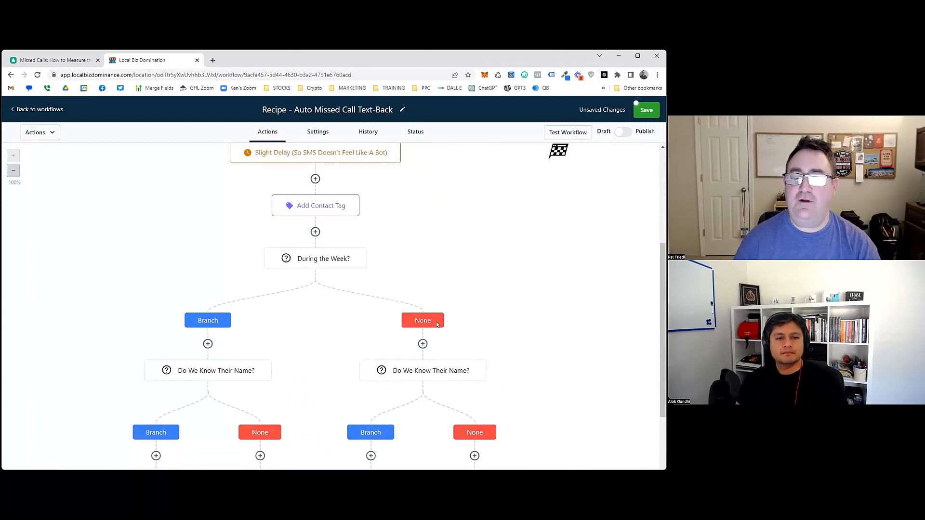
scroll(437, 324, down, 4)
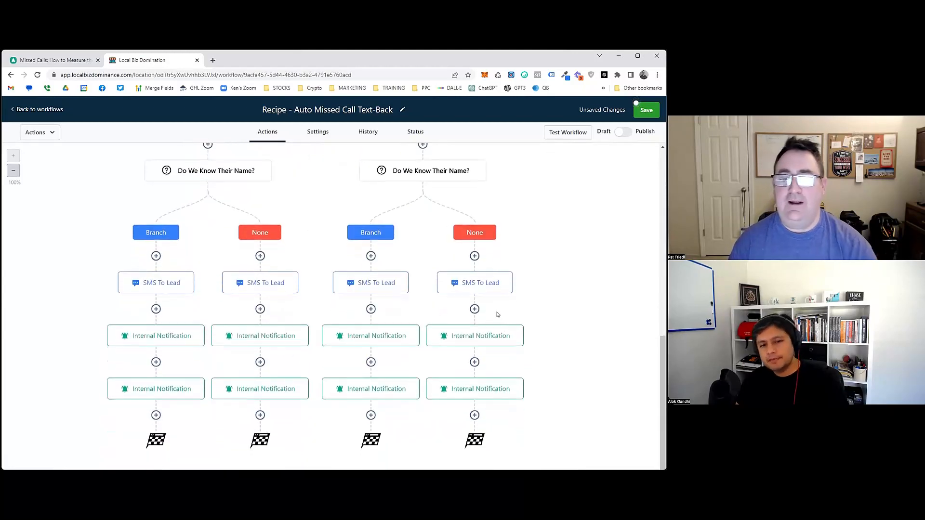
click(369, 284)
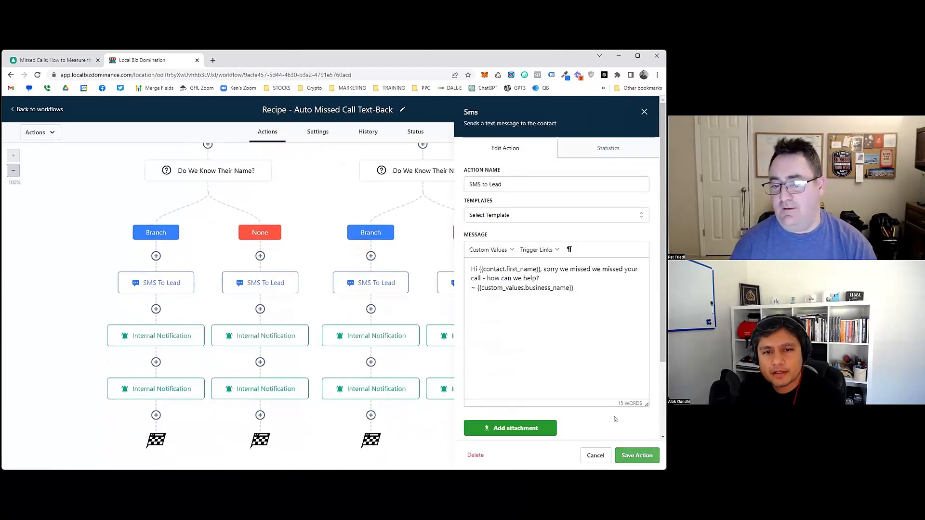
click(596, 456)
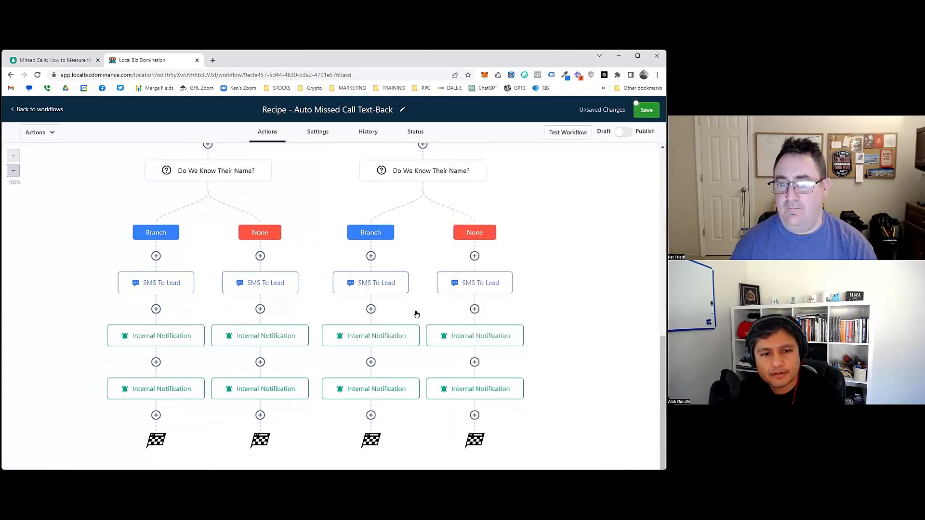
Append "(M-F)" to the name of the "During the Week?" condition
scroll(415, 314, up, 5)
click(359, 301)
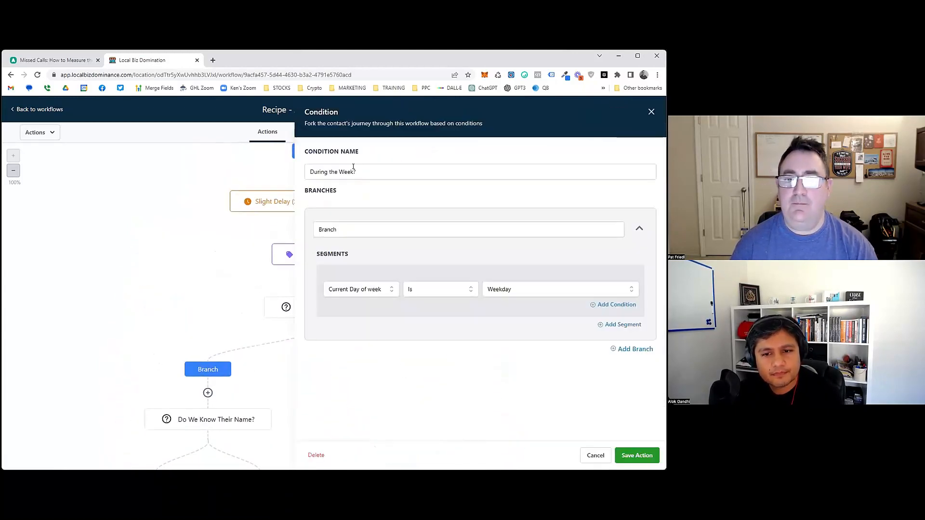
click(372, 167)
text((M-F))
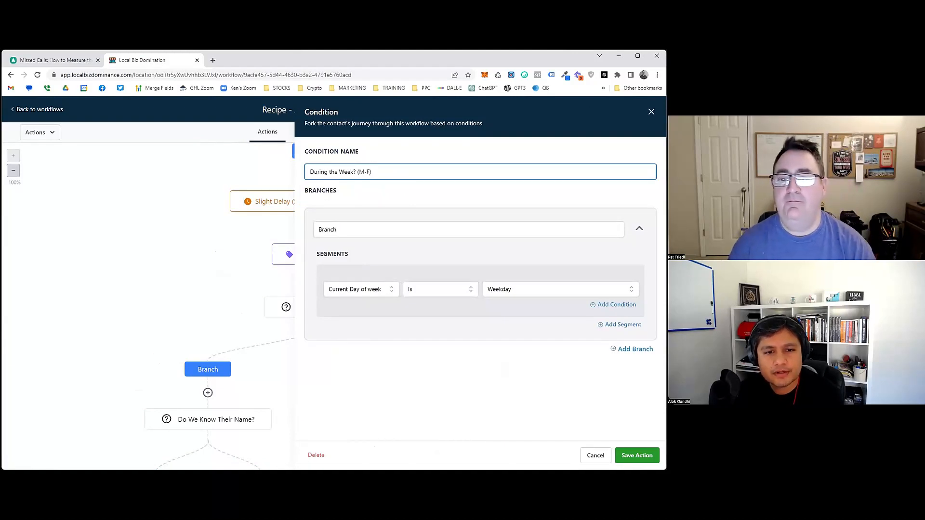
Rename the "During the Week?" condition's branch as "Monday-Friday"
click(419, 230)
key(ctrl+a)
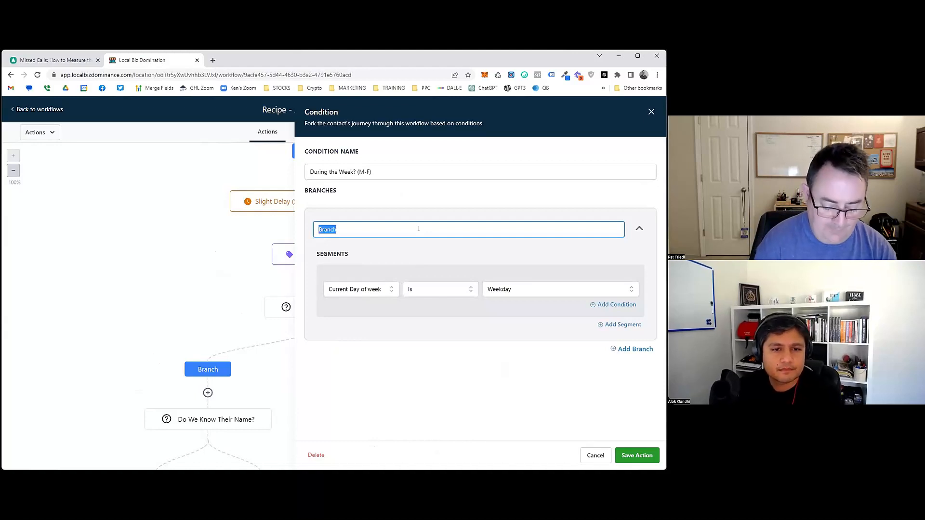
text(Monday-Fr)
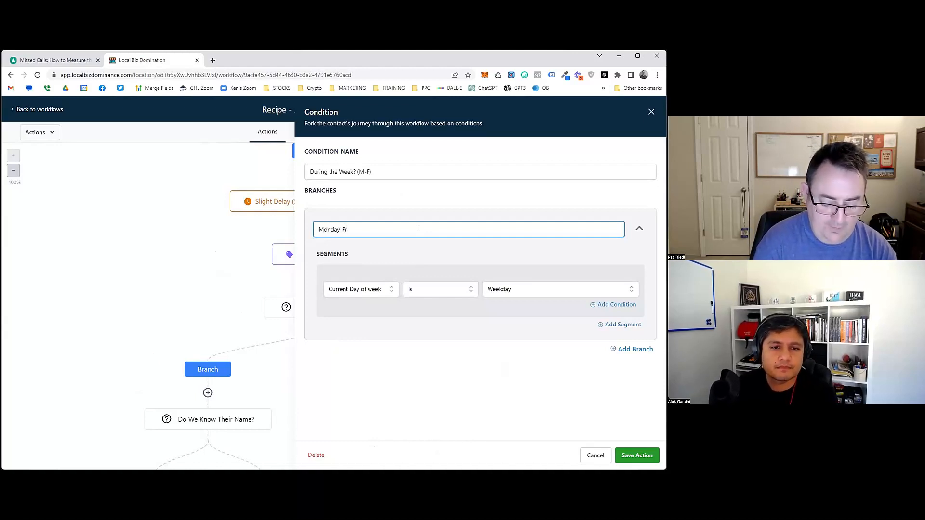
text(ied)
key(BackSpace)
key(BackSpace)
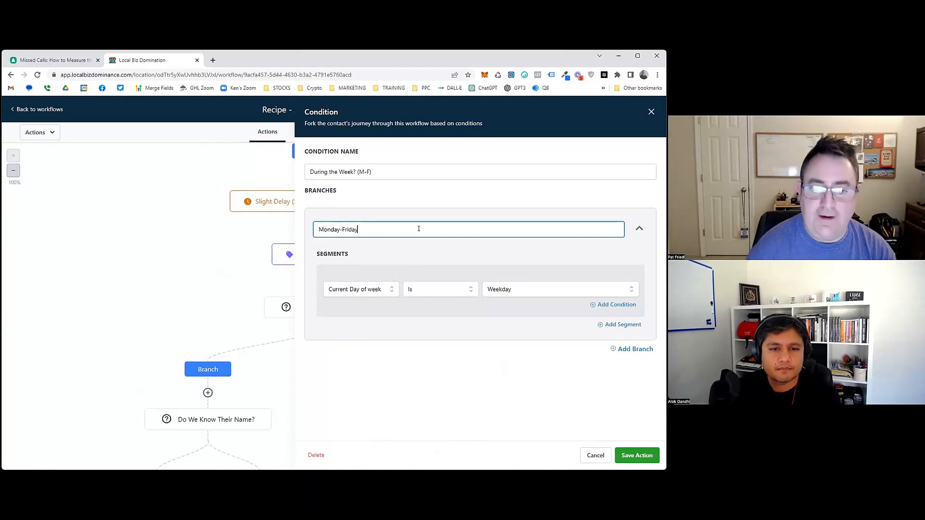
Remove "(M-F)" from the condition's name and save the action
drag(356, 171, 436, 167)
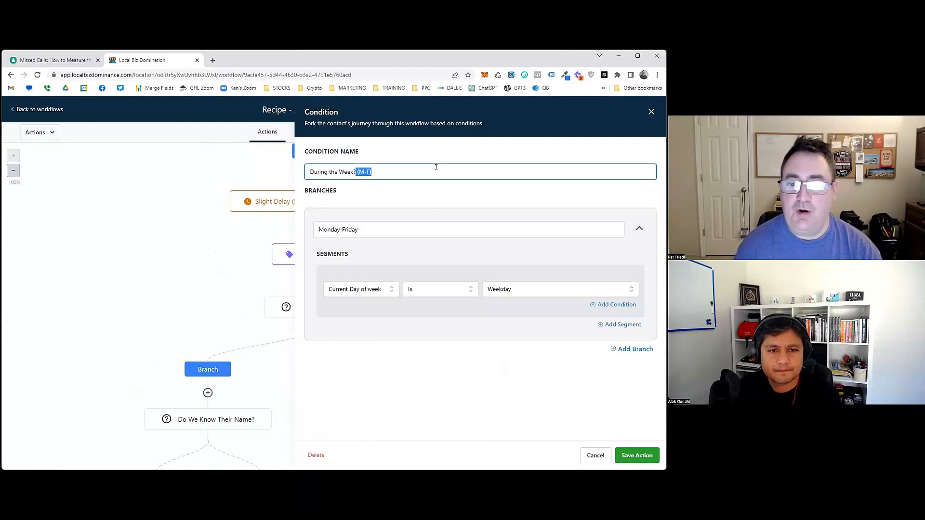
key(BackSpace)
click(637, 455)
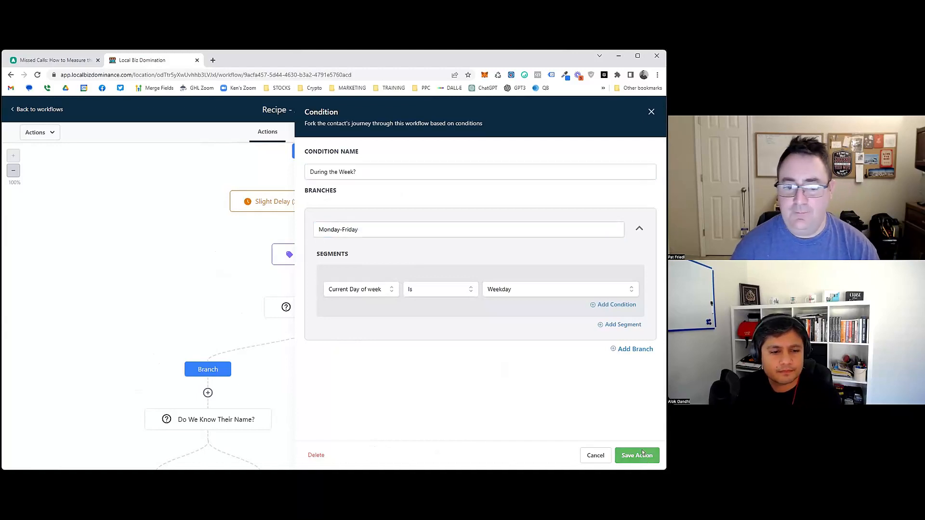
scroll(517, 266, down, 3)
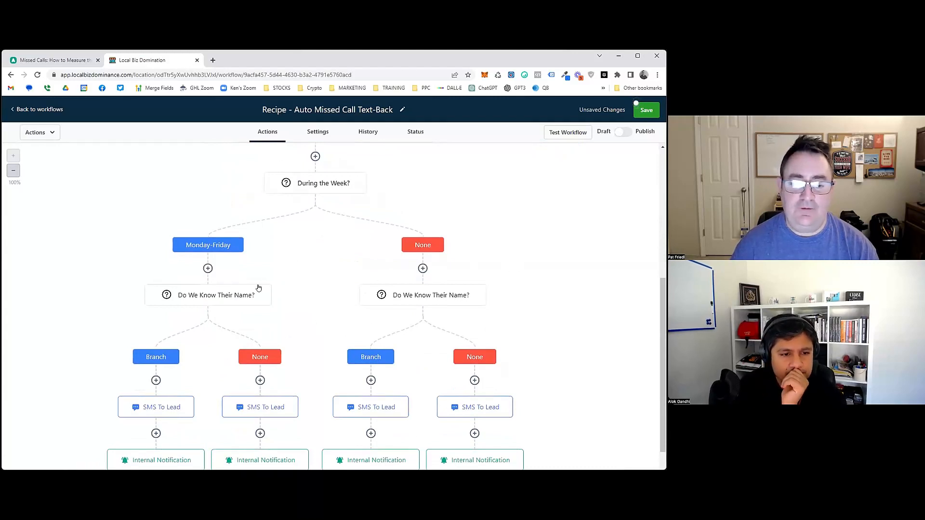
scroll(530, 283, up, 3)
scroll(530, 285, down, 5)
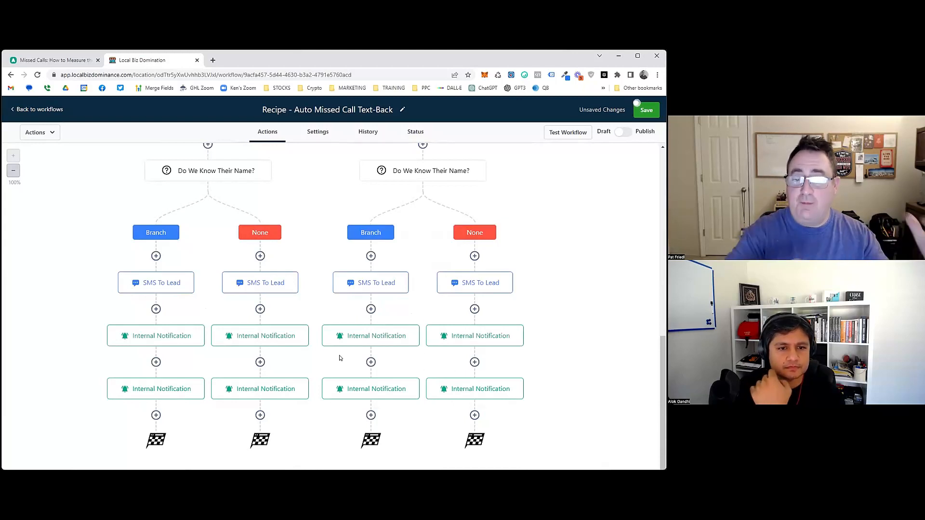
scroll(339, 358, up, 3)
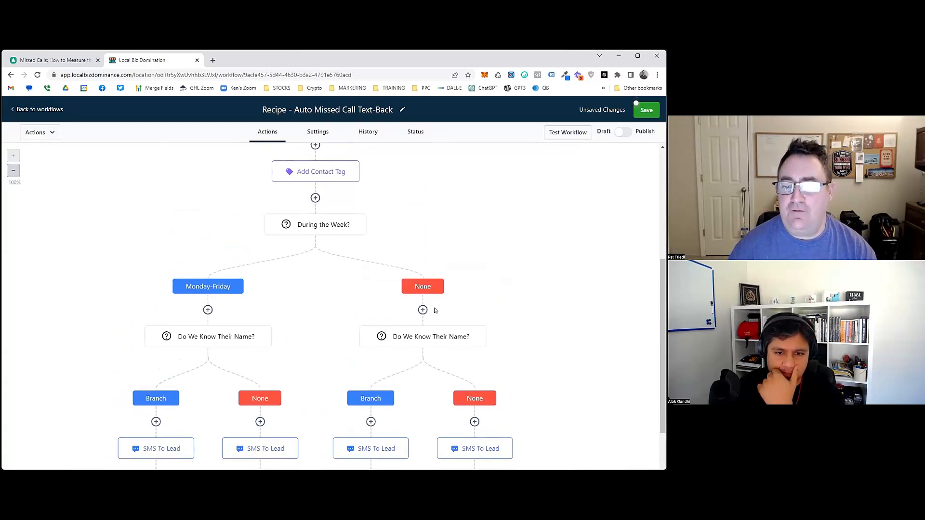
Replace the question in the weekend named branch's SMS to Lead with "We're note open until Monday, so we'll call you back then."
scroll(481, 339, down, 3)
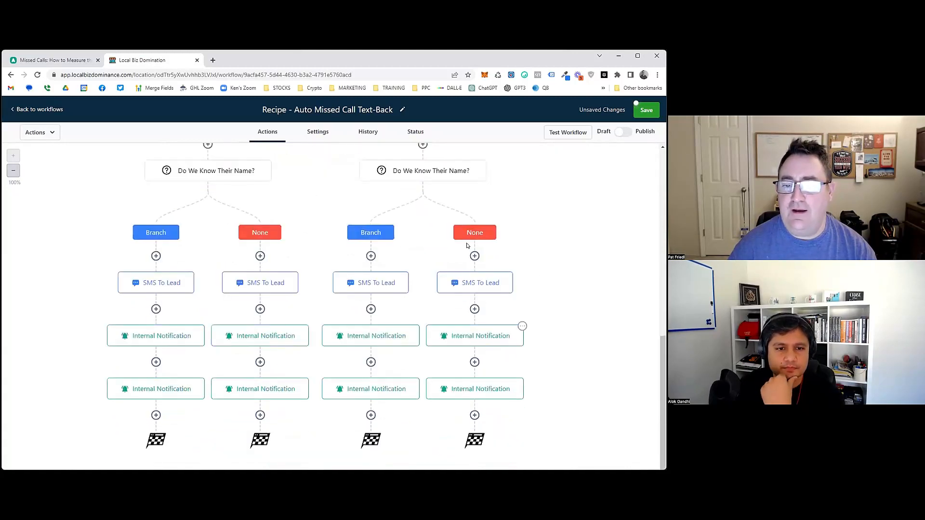
click(384, 284)
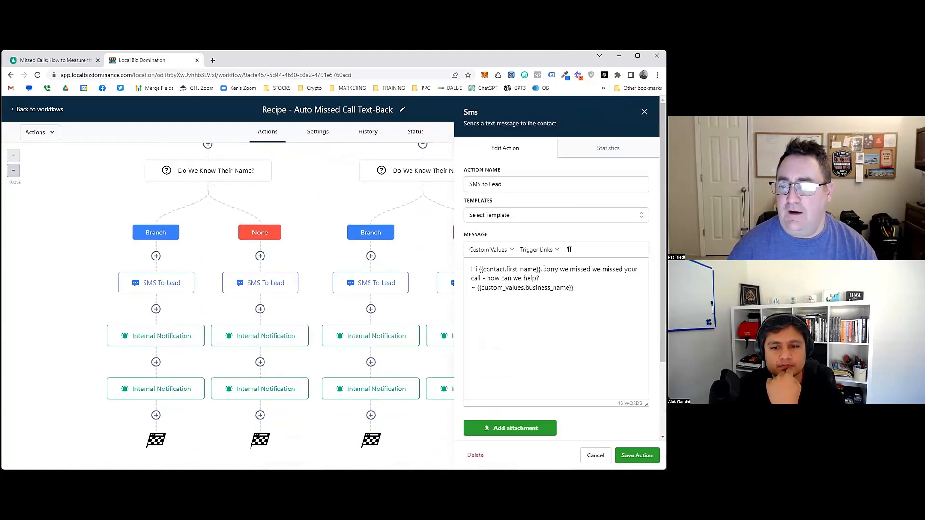
mouse_move(542, 267)
mouse_down()
mouse_move(588, 311)
mouse_move(615, 269)
mouse_move(542, 268)
mouse_up()
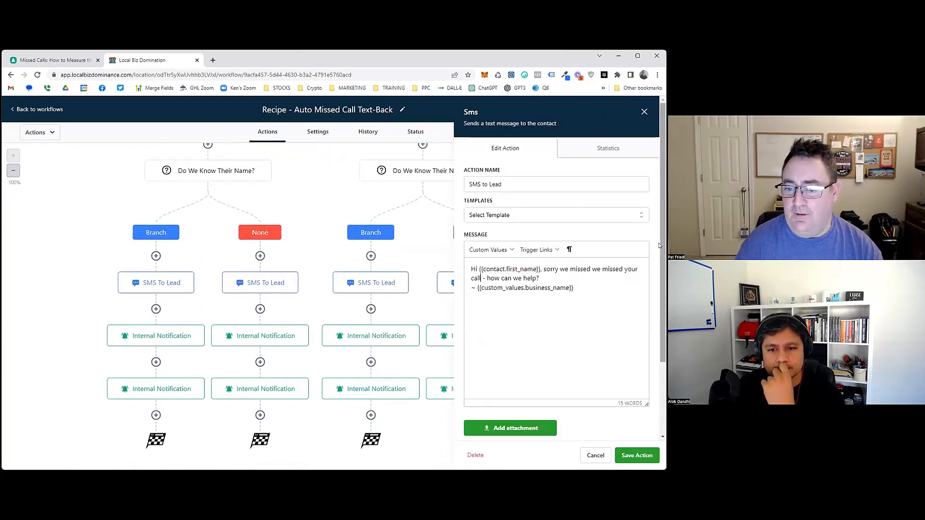
key(shift+End)
text(. )
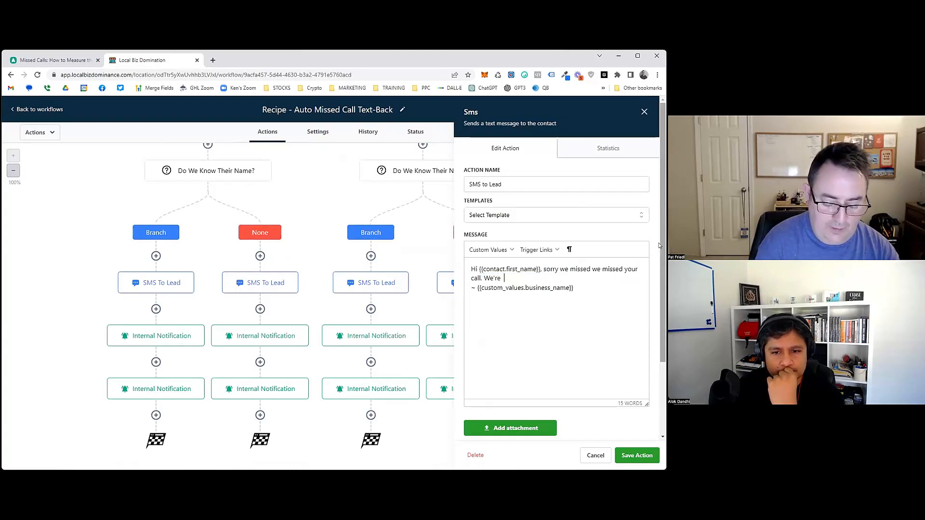
text(We're note ope)
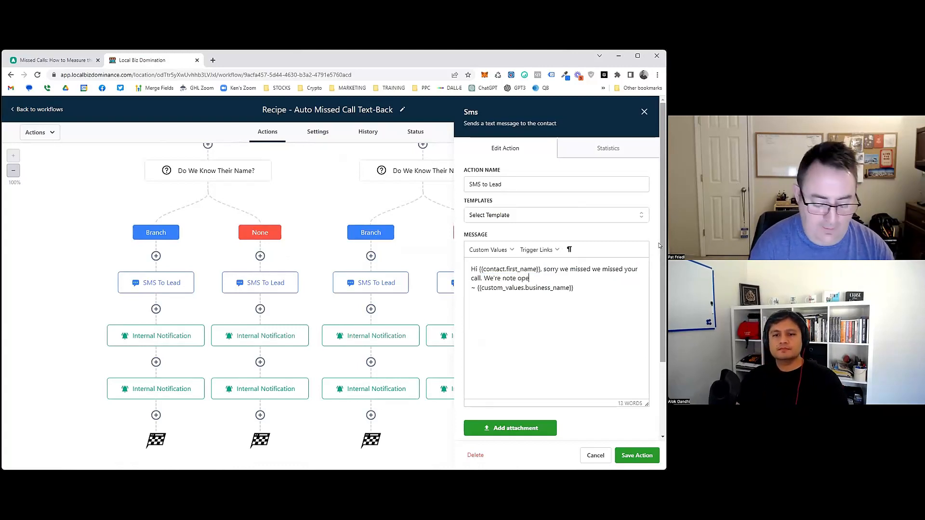
text(n until Mo)
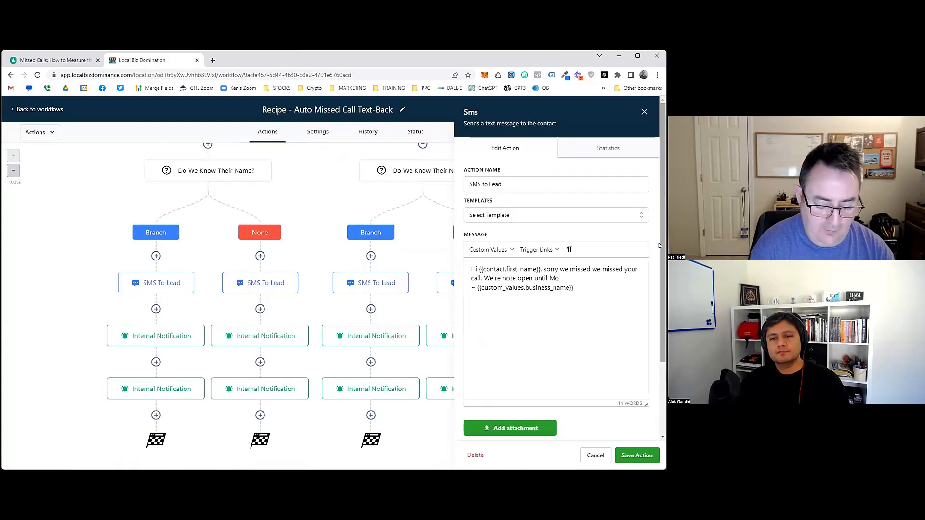
text(nday, so we'll ca)
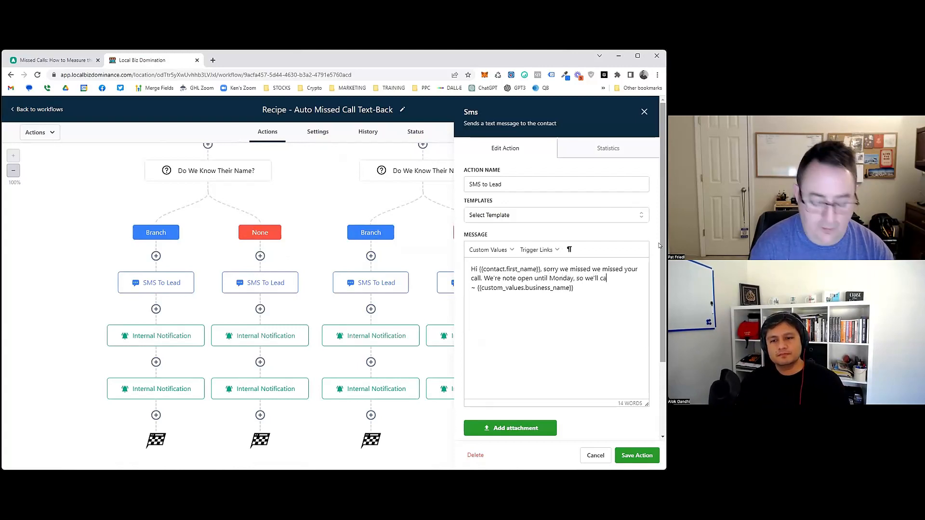
text(ll you back then.)
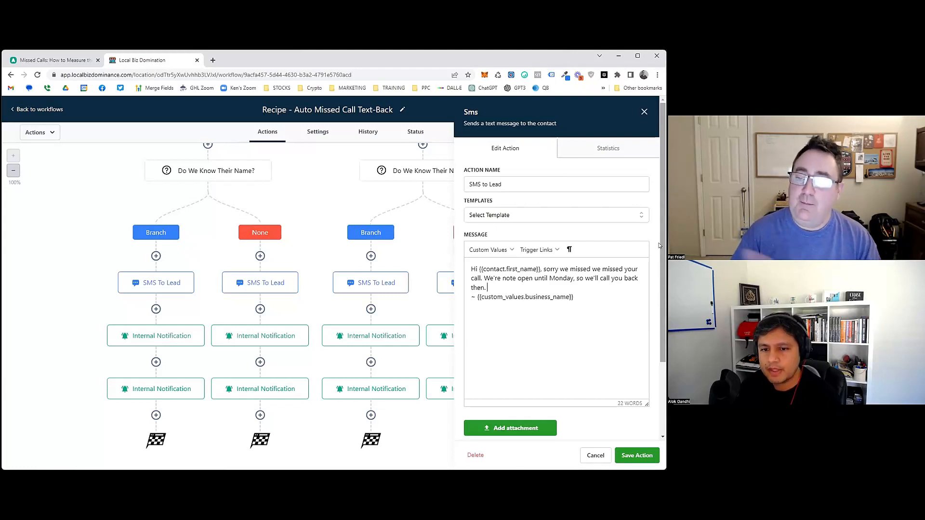
Add "Thanks, and enjoy your weekend!" before the business name signature, copy the full message and save the action
text(Th)
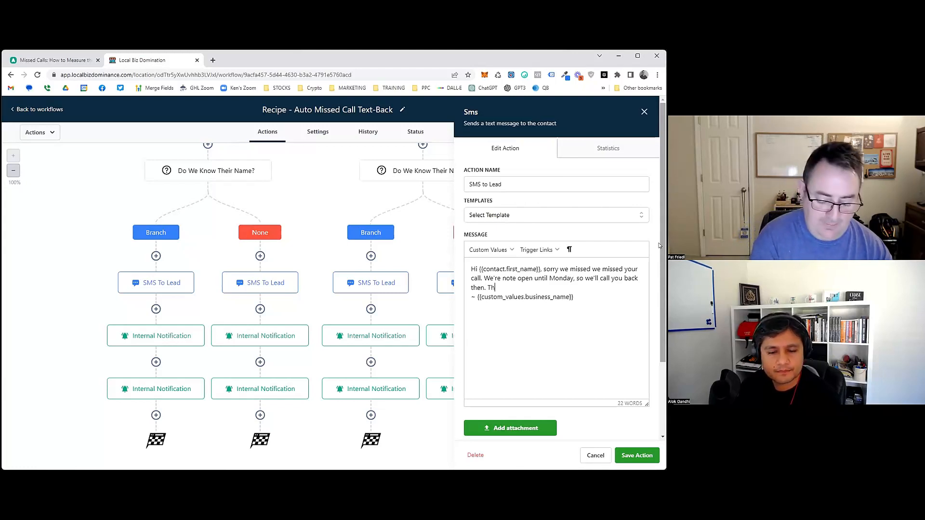
text(anks, and enjo)
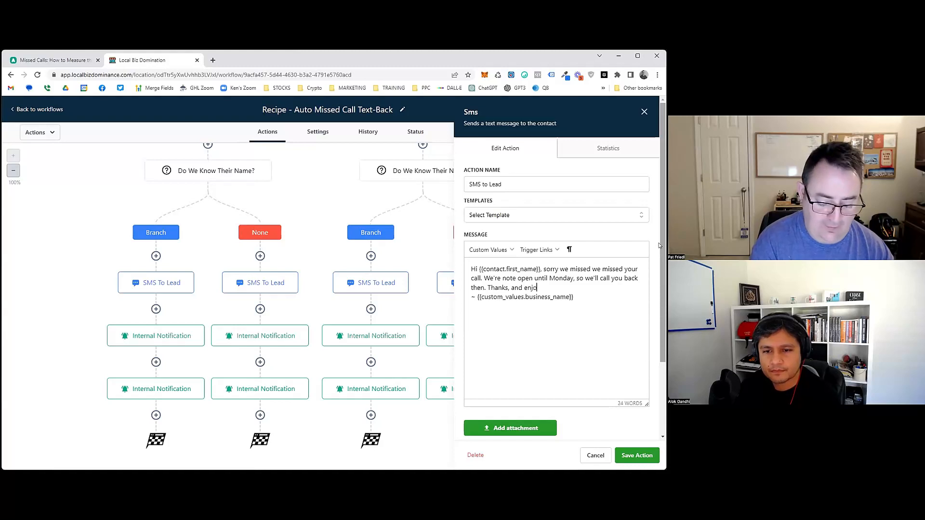
text(y your weekend!)
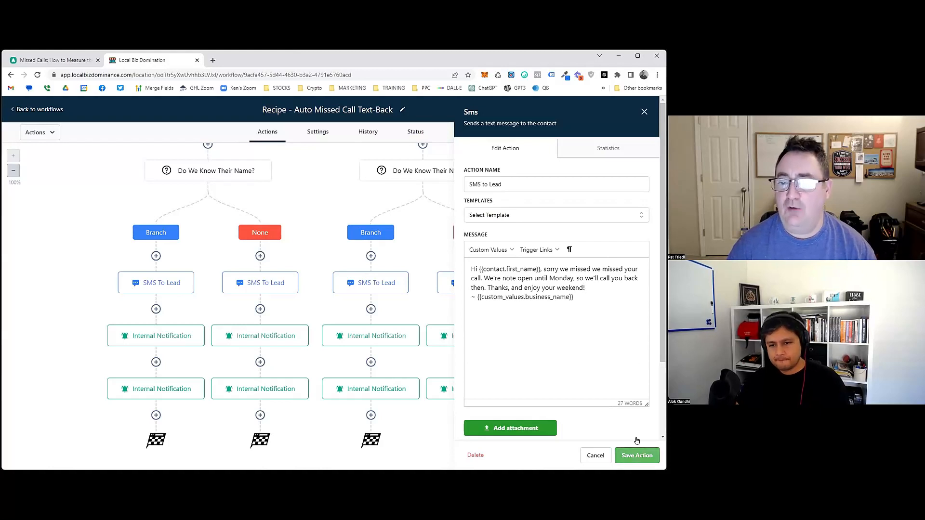
key(ctrl+a)
key(ctrl+c)
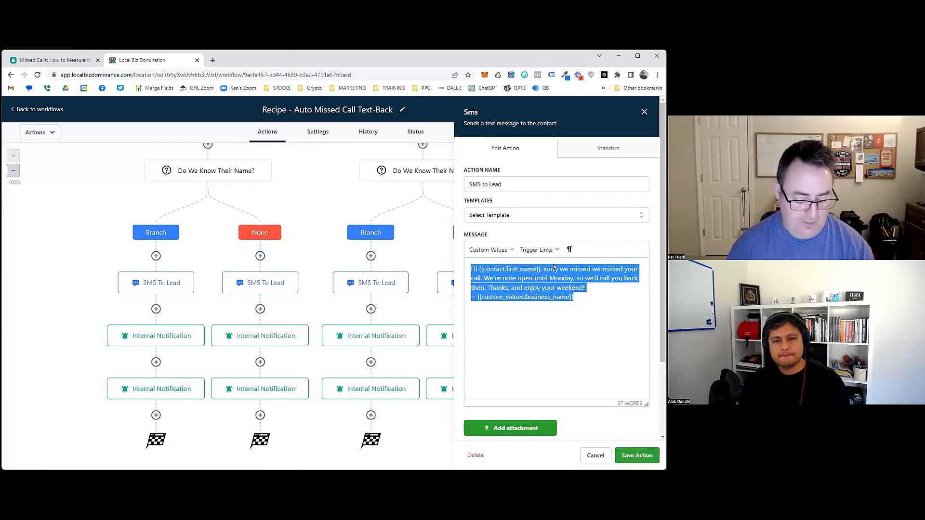
click(646, 454)
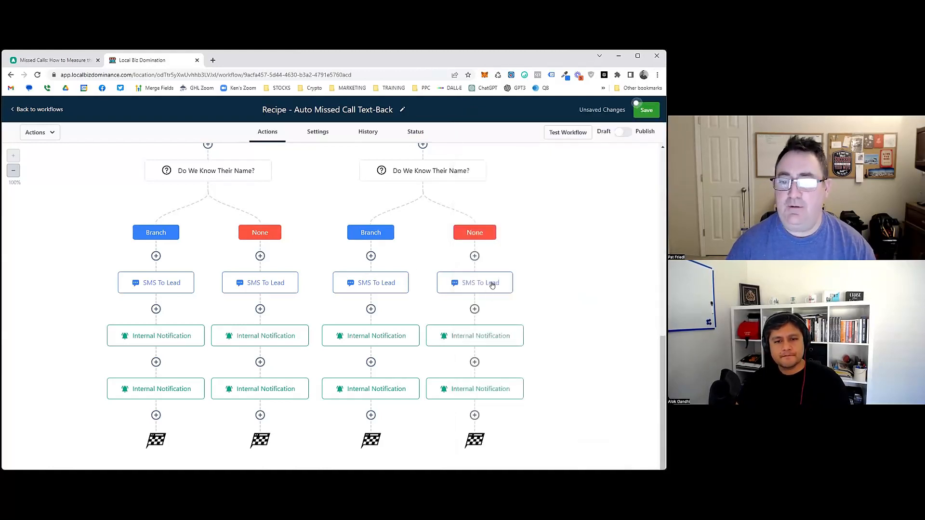
Replace the message of the weekend None branch's SMS to Lead with the copied weekend message
click(492, 284)
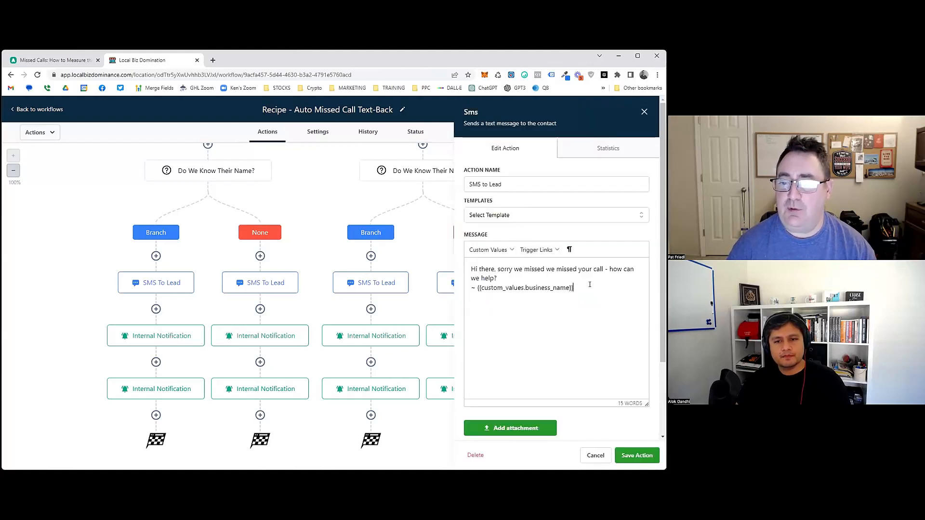
drag(589, 284, 509, 240)
key(ctrl+v)
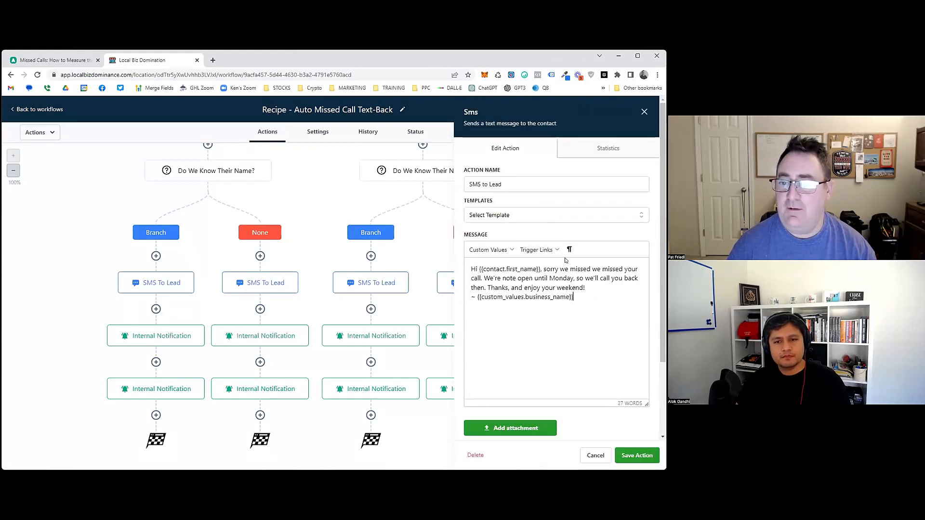
Replace {{contact.first_name}} with "there" in the weekend None branch's SMS greeting and save the action
key(Left)
key(Left)
key(shift+Left)
key(shift+Left)
key(shift+Left)
key(shift+Left)
key(shift+Left)
key(shift+Left)
key(shift+Left)
key(shift+Left)
key(shift+Left)
key(shift+Left)
key(shift+Left)
key(shift+Left)
key(shift+Left)
key(shift+Left)
key(shift+Left)
key(shift+Left)
key(shift+Left)
key(shift+Left)
key(shift+Left)
key(shift+Left)
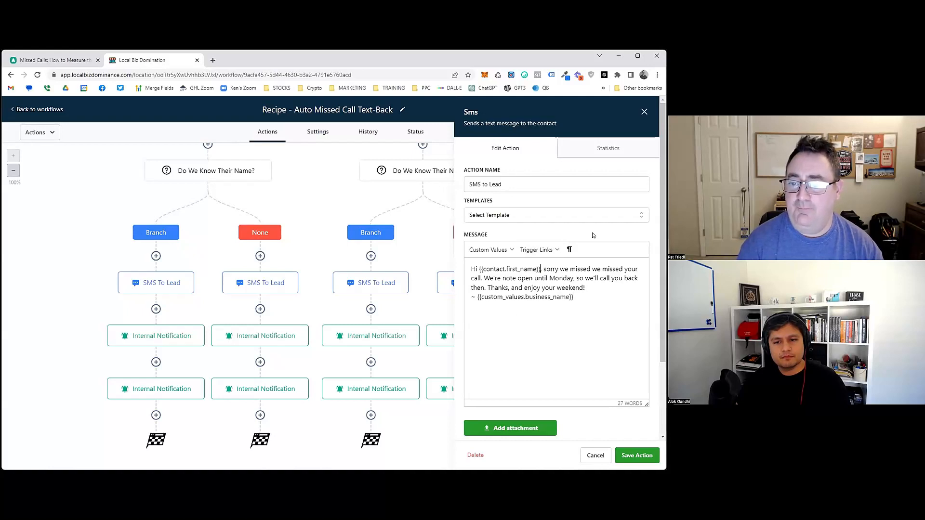
text(there)
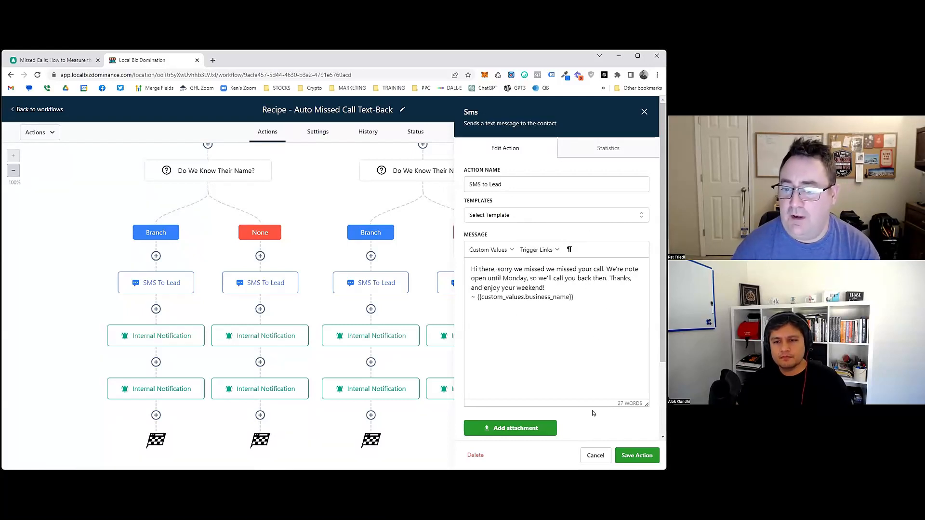
click(637, 455)
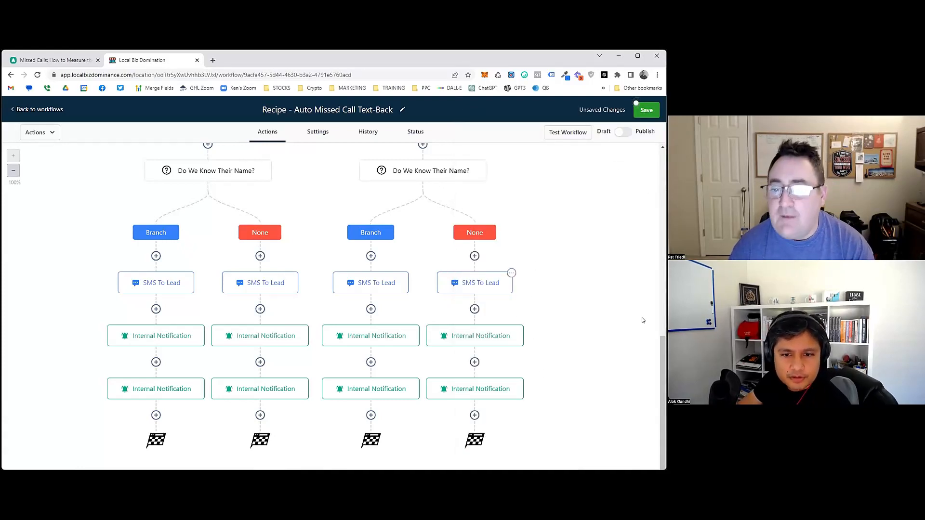
Resave the weekend None branch's SMS to Lead, and correct "note" to "not" in the weekend named branch's SMS
click(510, 275)
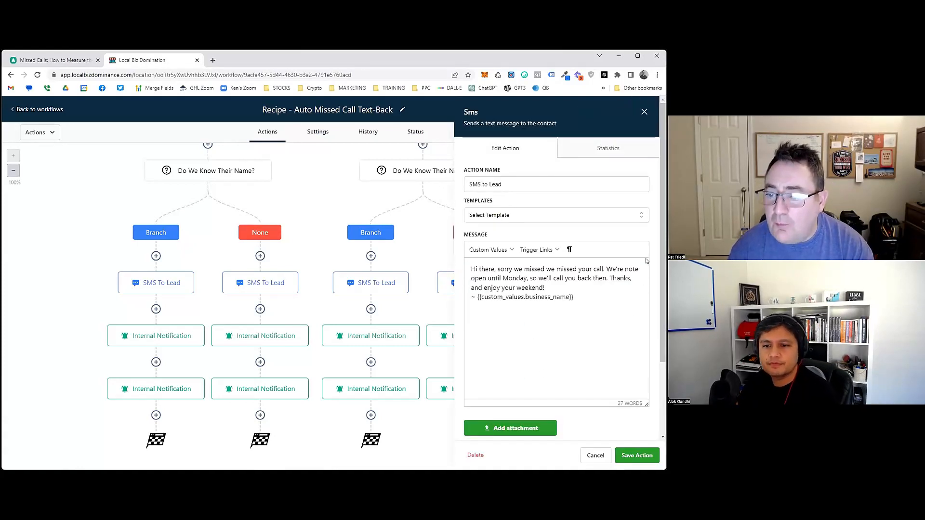
click(637, 455)
click(395, 286)
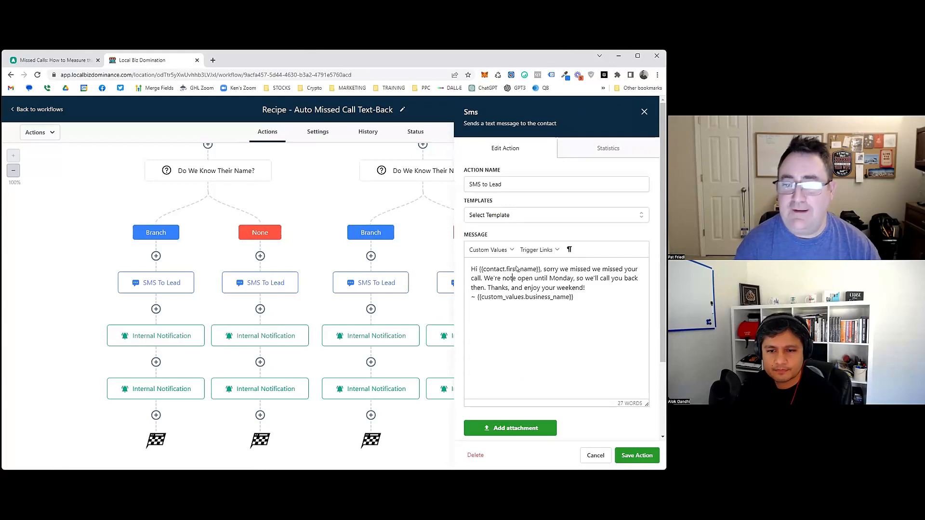
key(Delete)
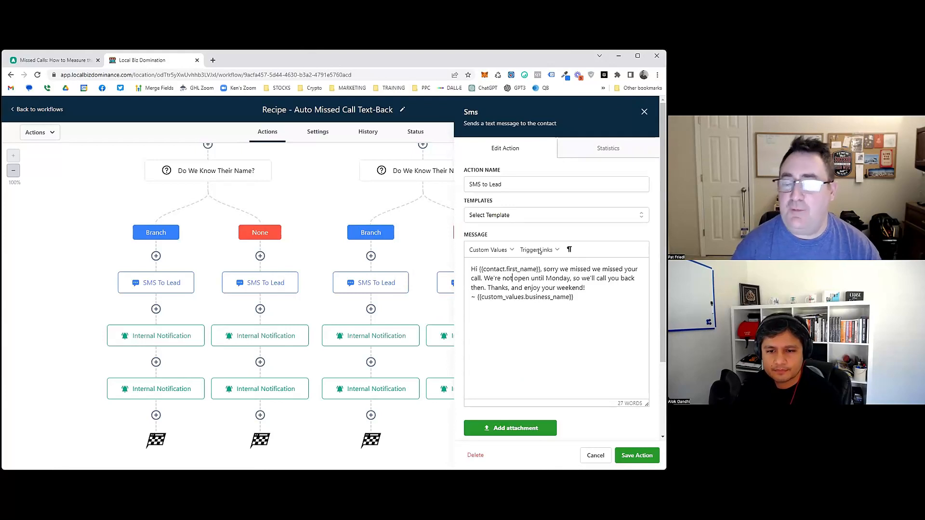
click(638, 455)
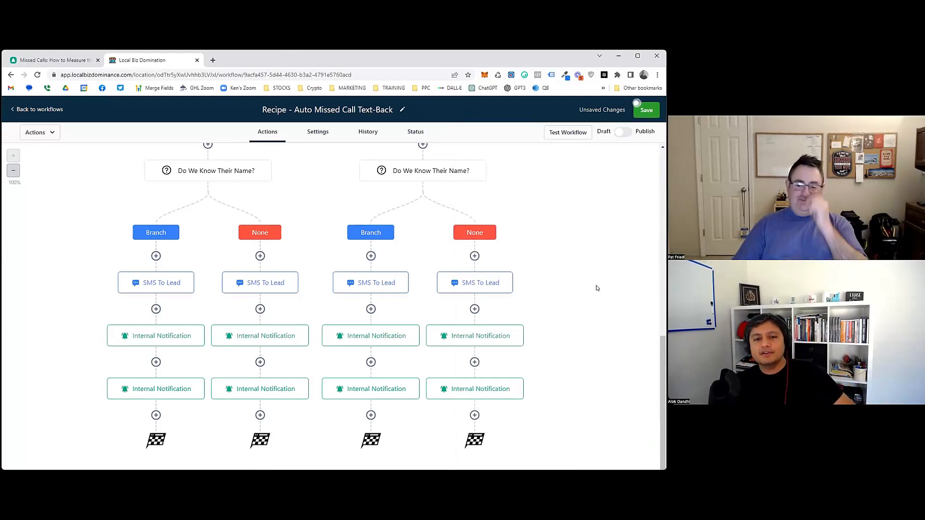
Review the whole workflow from the missed call trigger down to the weekday and weekend branches and an internal notification's settings
scroll(547, 291, up, 10)
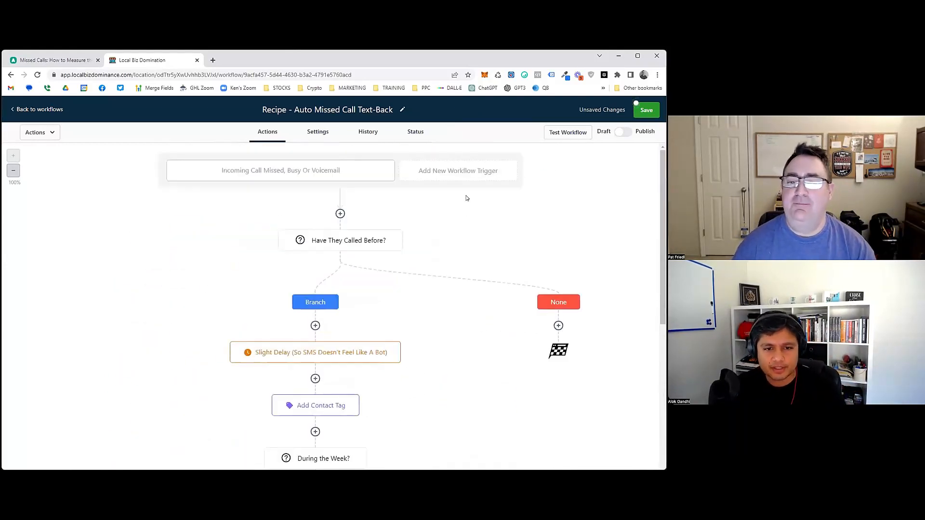
scroll(551, 250, down, 3)
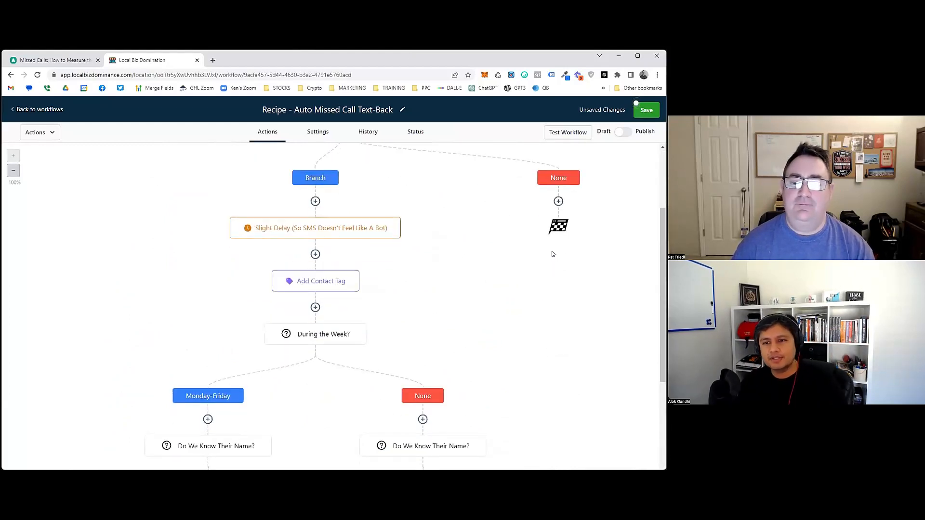
scroll(551, 250, up, 3)
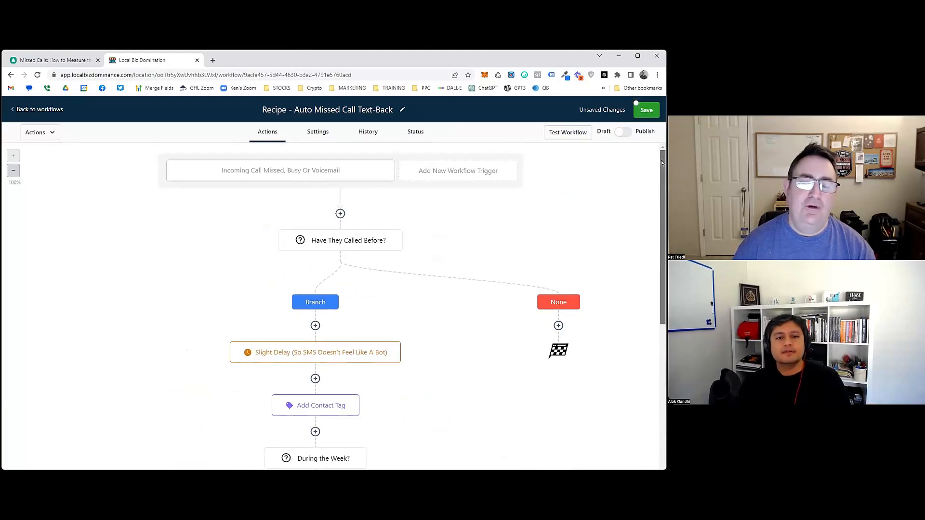
scroll(443, 239, down, 1)
scroll(443, 239, down, 2)
scroll(443, 239, up, 3)
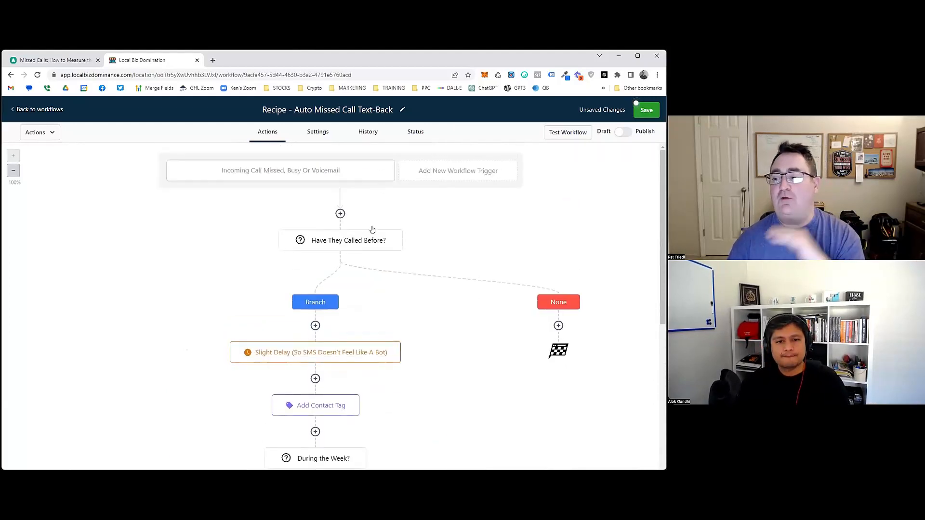
scroll(374, 217, down, 3)
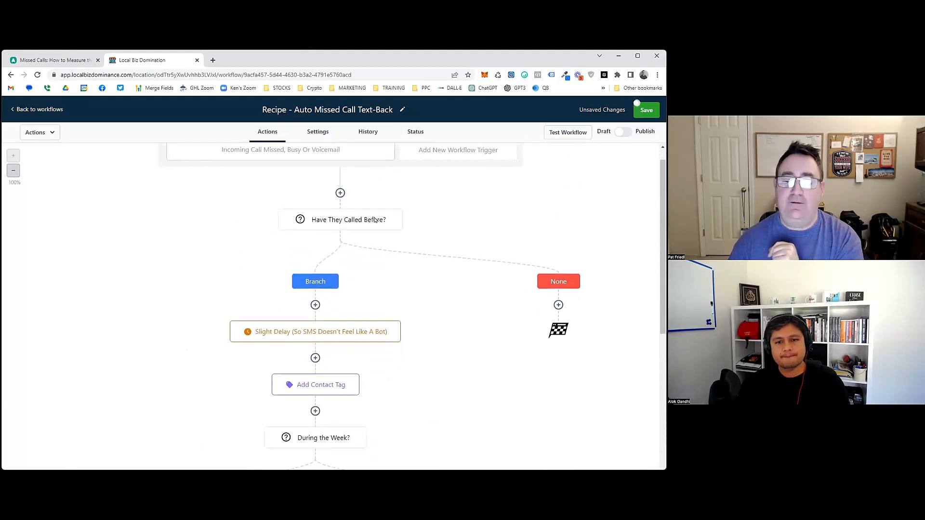
scroll(378, 218, up, 3)
scroll(380, 219, down, 3)
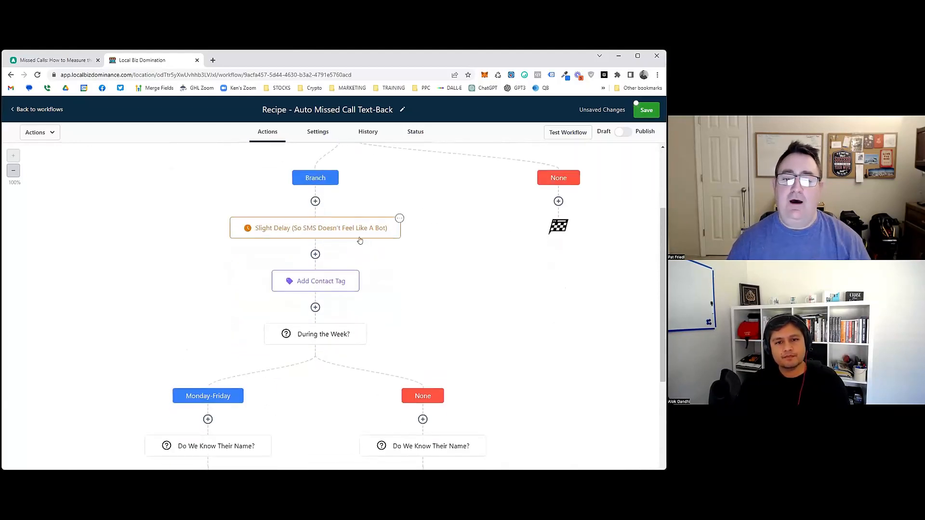
scroll(342, 226, down, 1)
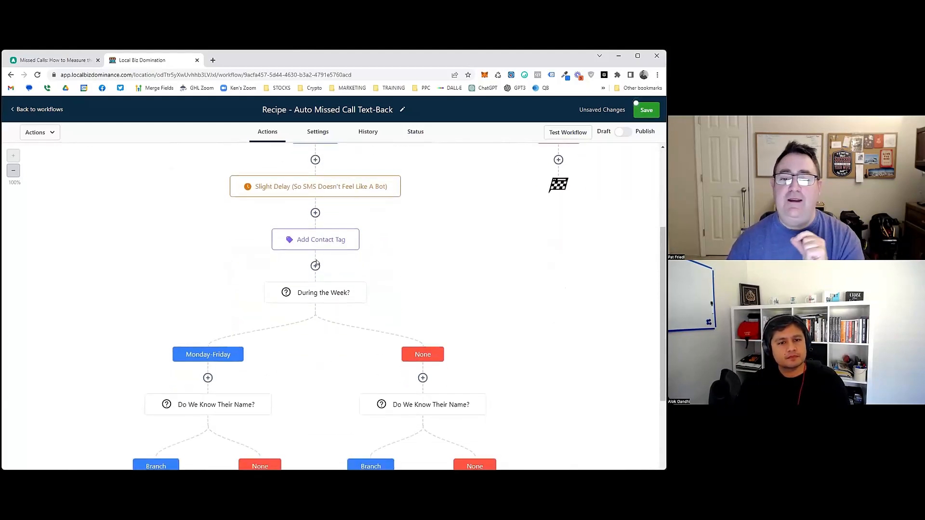
scroll(337, 212, down, 2)
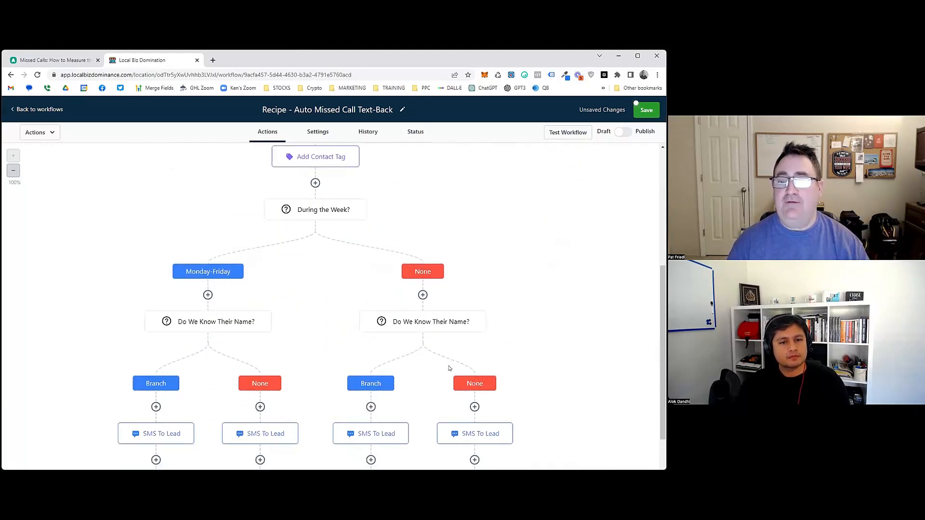
scroll(502, 346, down, 3)
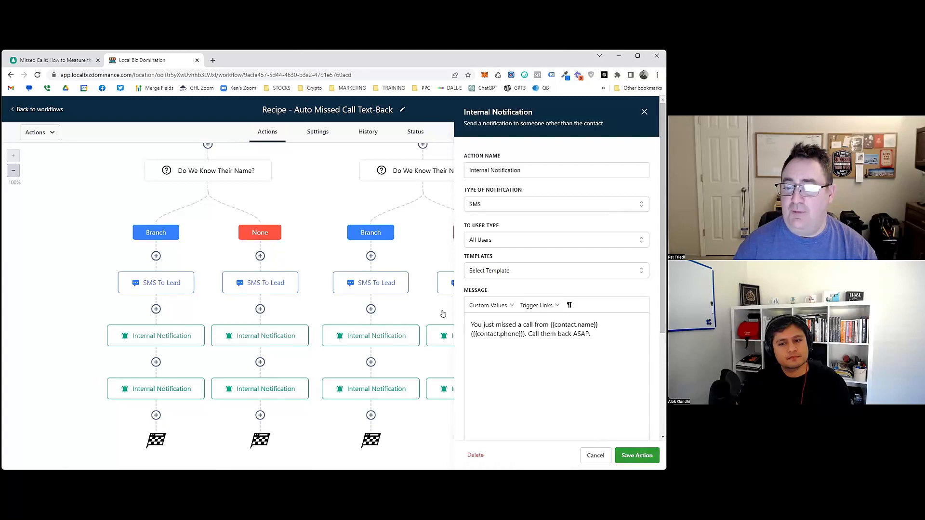
click(595, 455)
Add an If / Else action directly under the Monday-Friday branch and name the condition "During Business Hours?"
scroll(134, 291, up, 3)
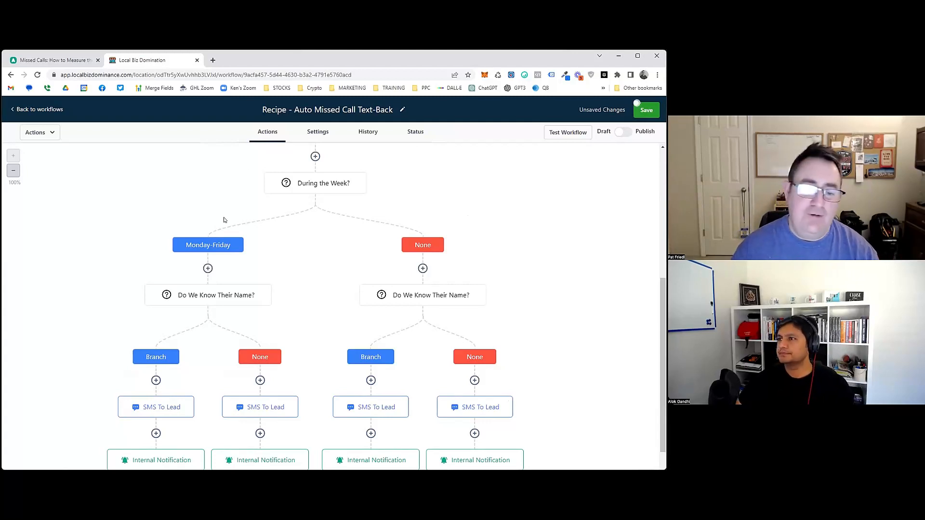
click(208, 269)
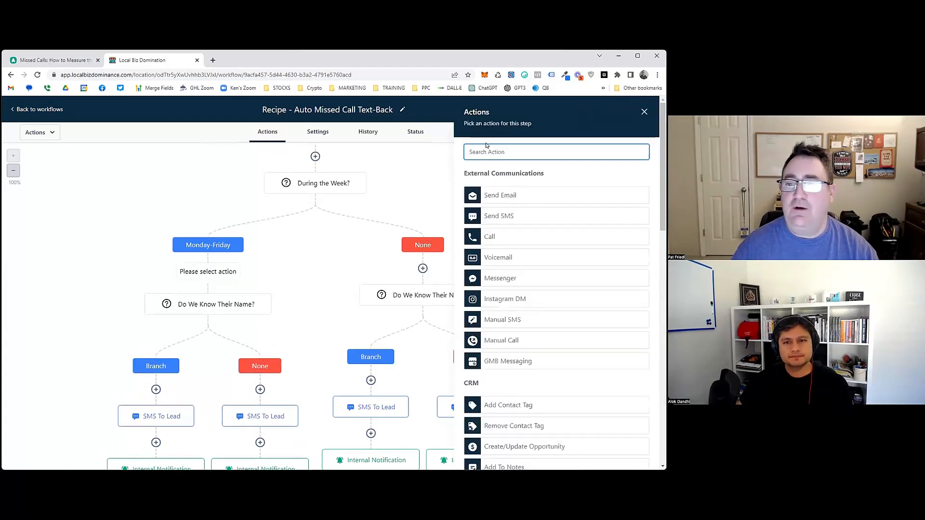
text(if)
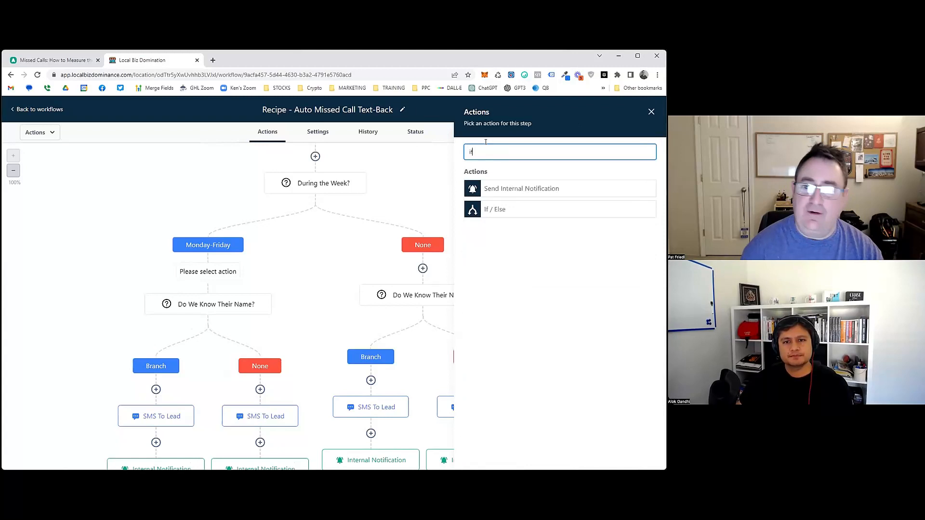
click(515, 209)
click(388, 289)
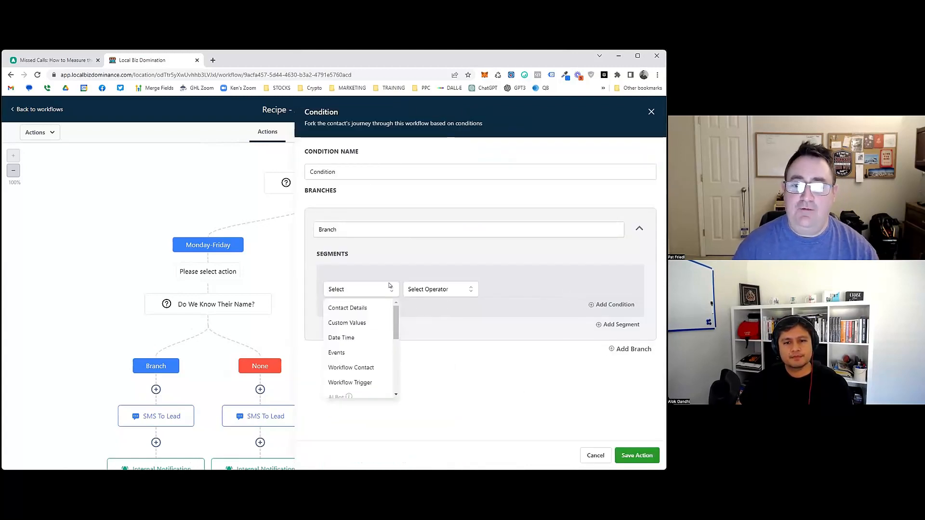
click(366, 175)
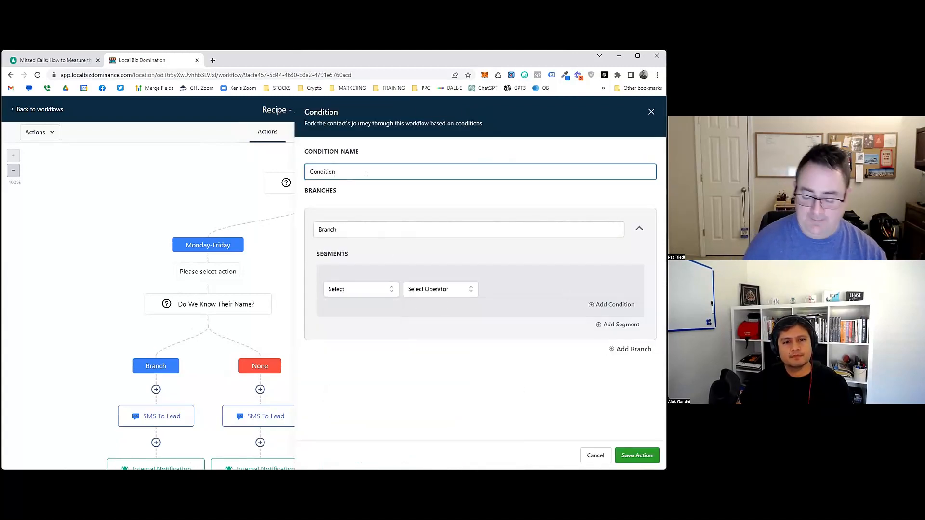
double_click(367, 174)
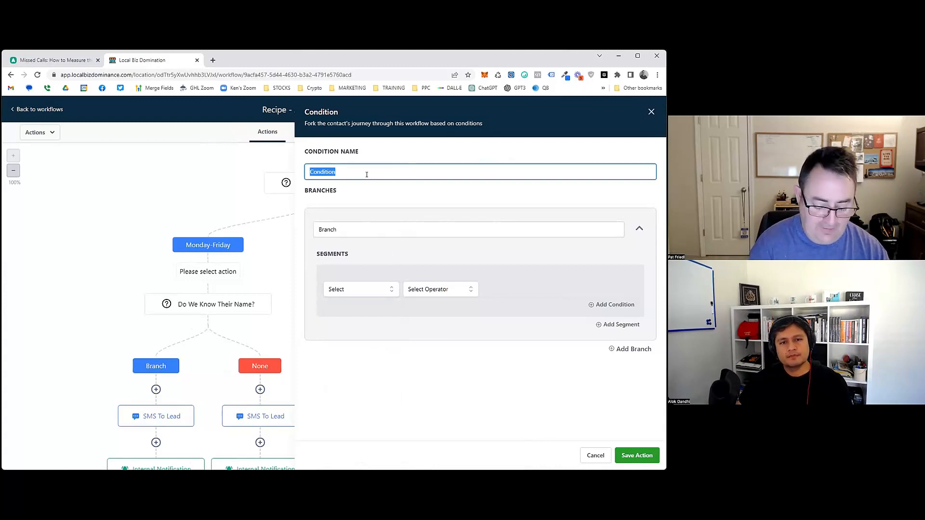
text(During Business Hours?)
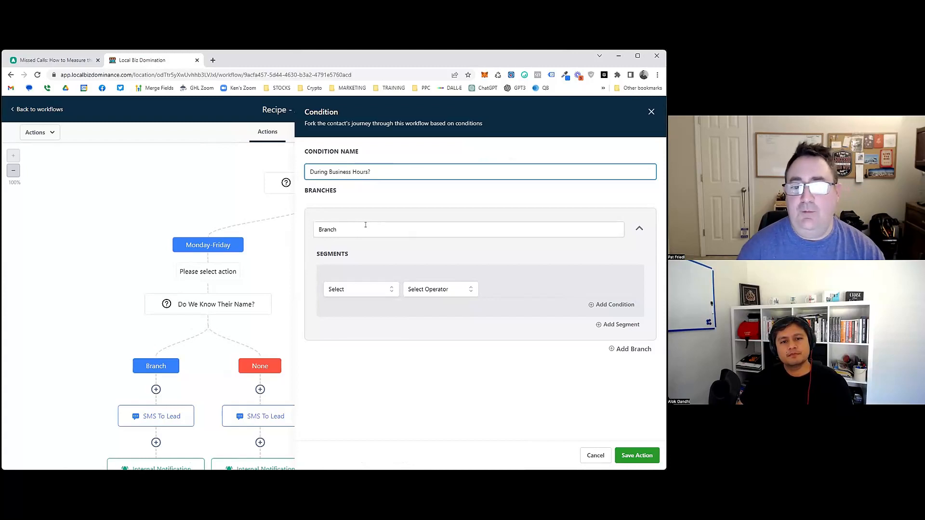
Rename the new condition's branch as 8am-5pm
click(365, 225)
double_click(365, 225)
text(78)
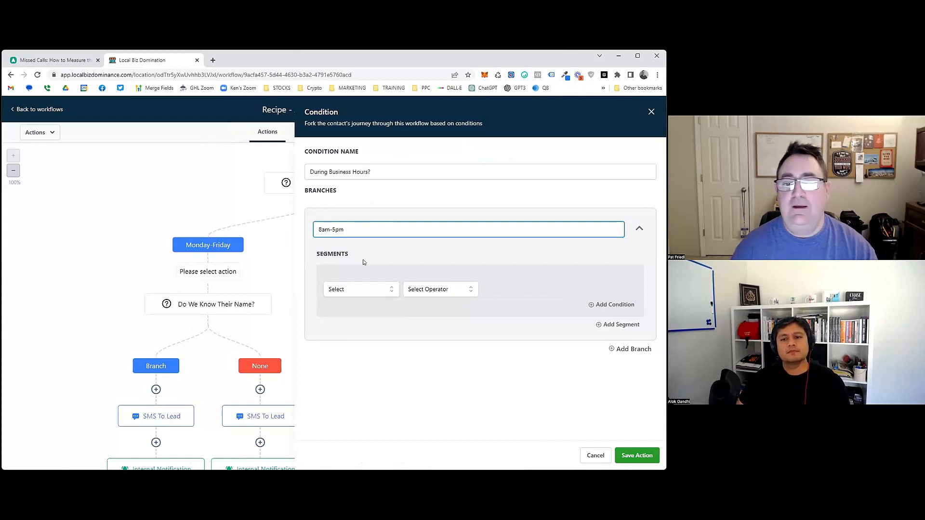
Set the 8am-5pm branch's first condition to Current hour is after 07:00 AM
click(358, 289)
click(369, 337)
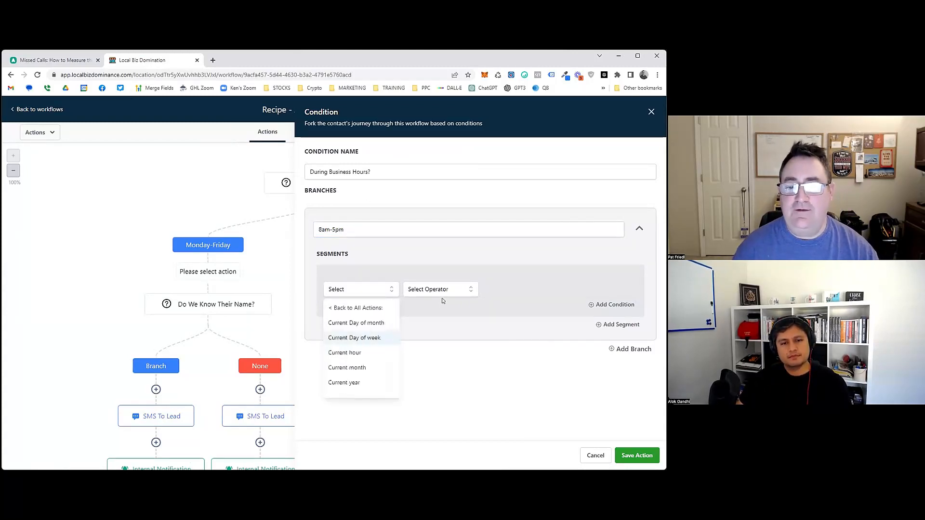
click(361, 353)
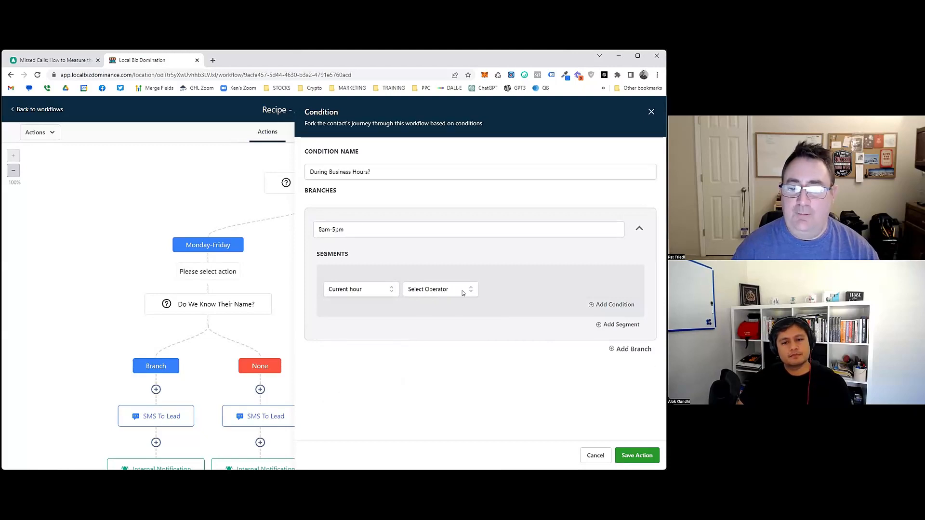
click(463, 291)
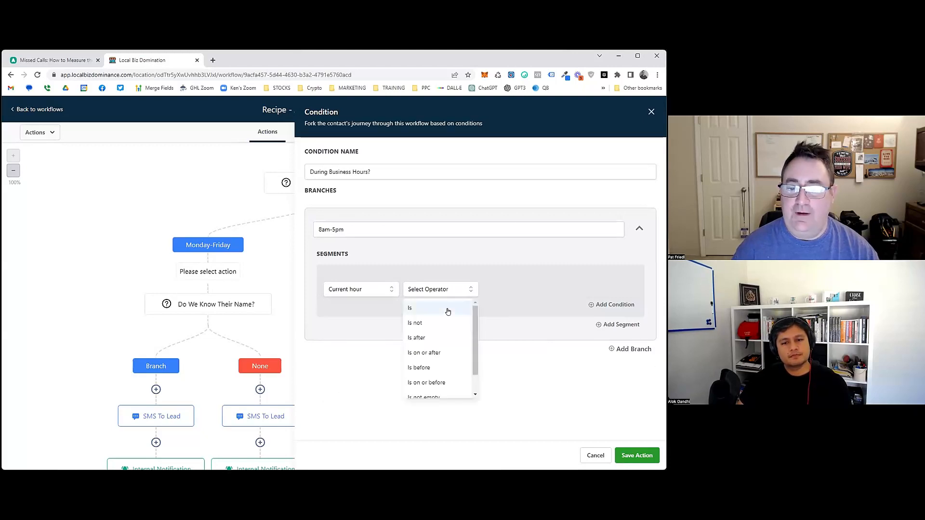
click(446, 339)
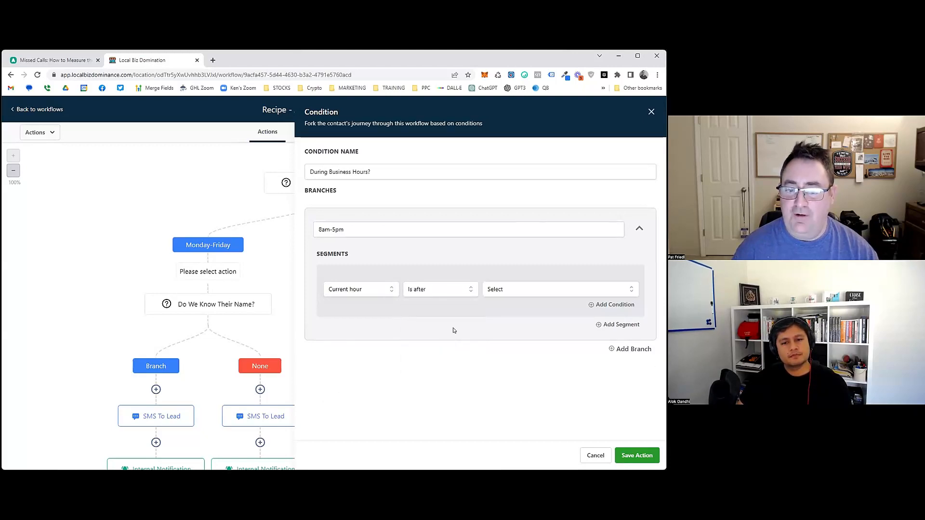
click(508, 291)
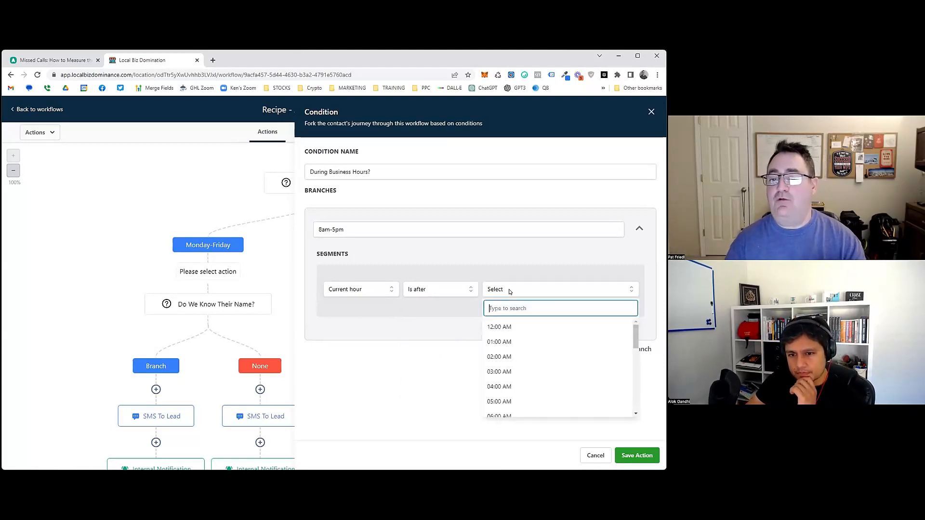
scroll(521, 346, down, 3)
scroll(522, 347, up, 1)
click(522, 346)
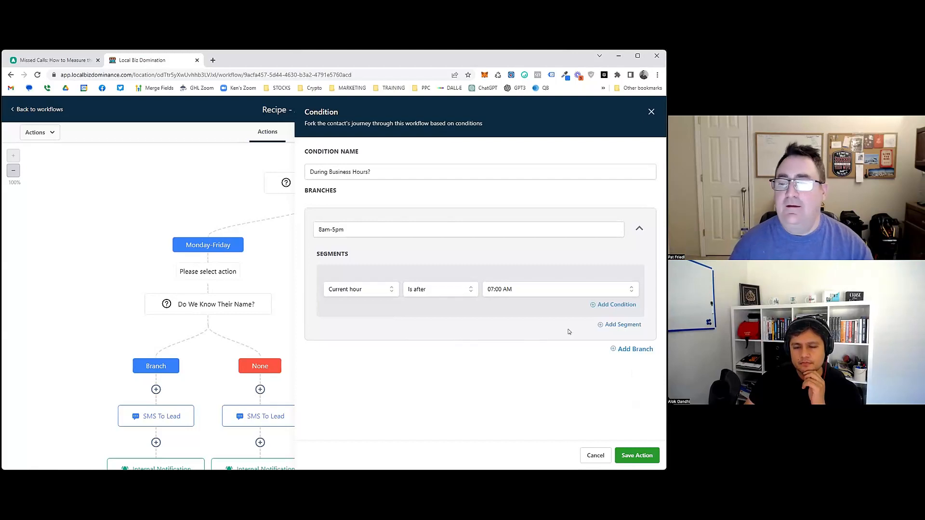
Add a second AND condition to the 8am-5pm branch: Current hour is before 05:00 PM
click(599, 307)
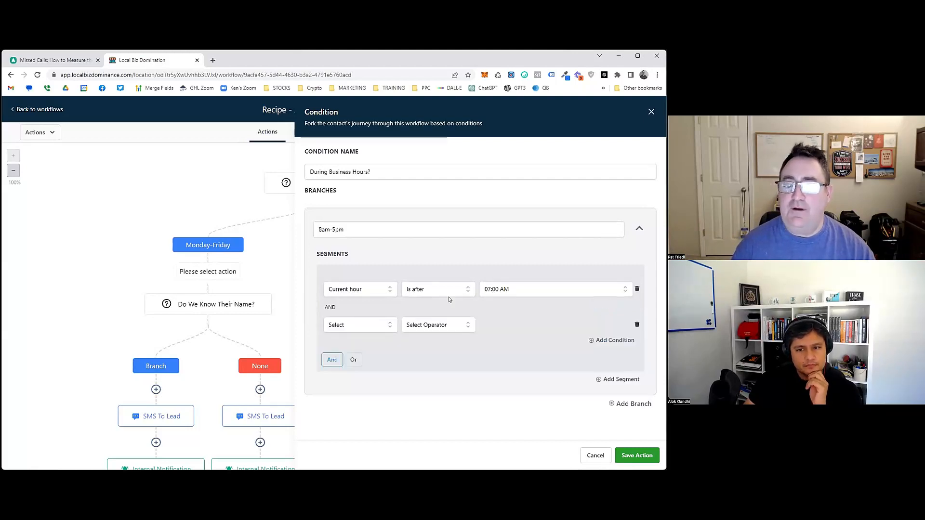
click(361, 327)
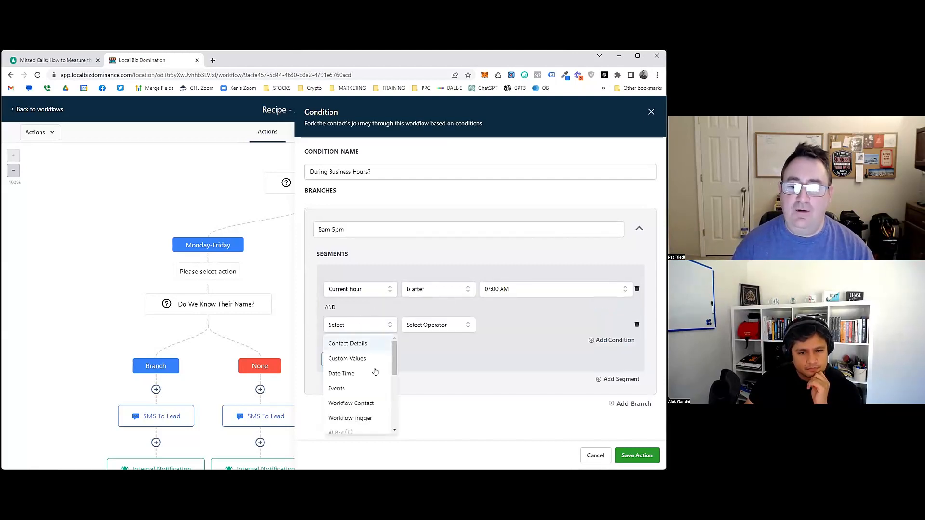
scroll(370, 356, down, 3)
scroll(373, 361, up, 3)
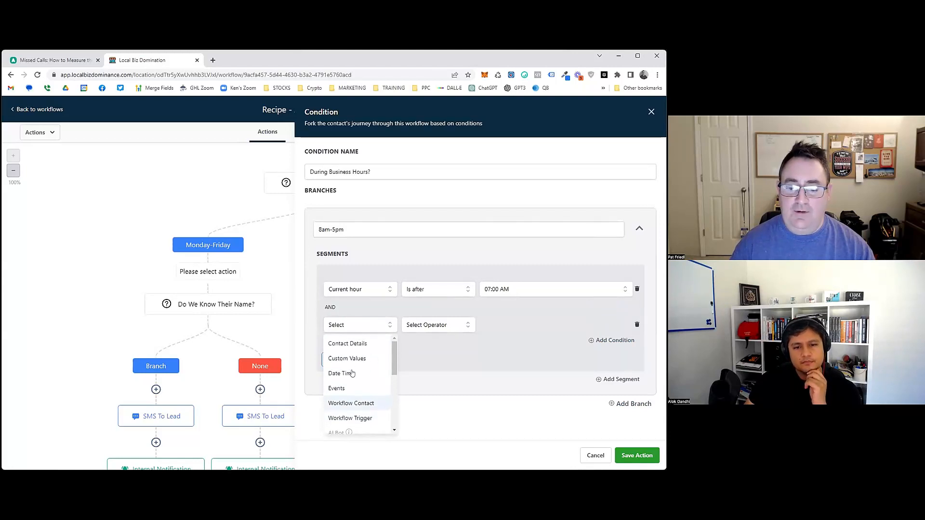
click(354, 376)
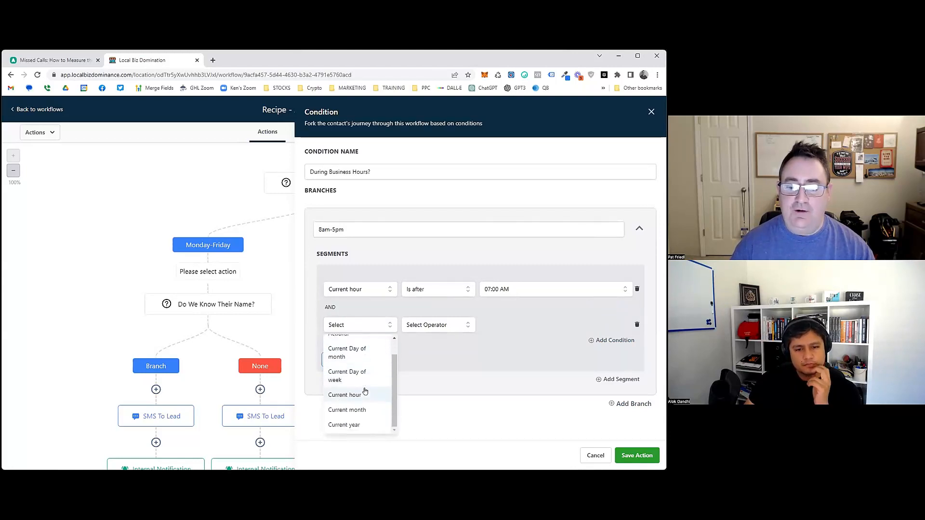
click(366, 392)
click(451, 326)
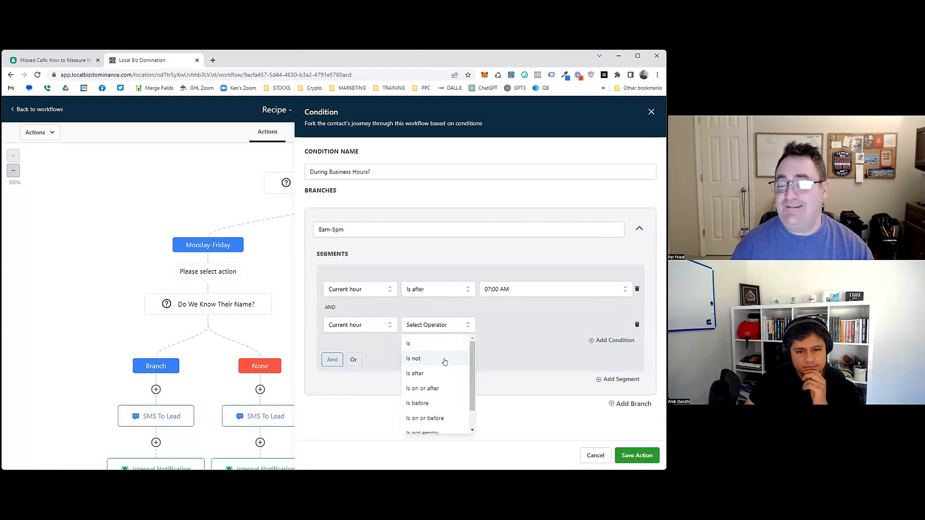
scroll(444, 357, down, 1)
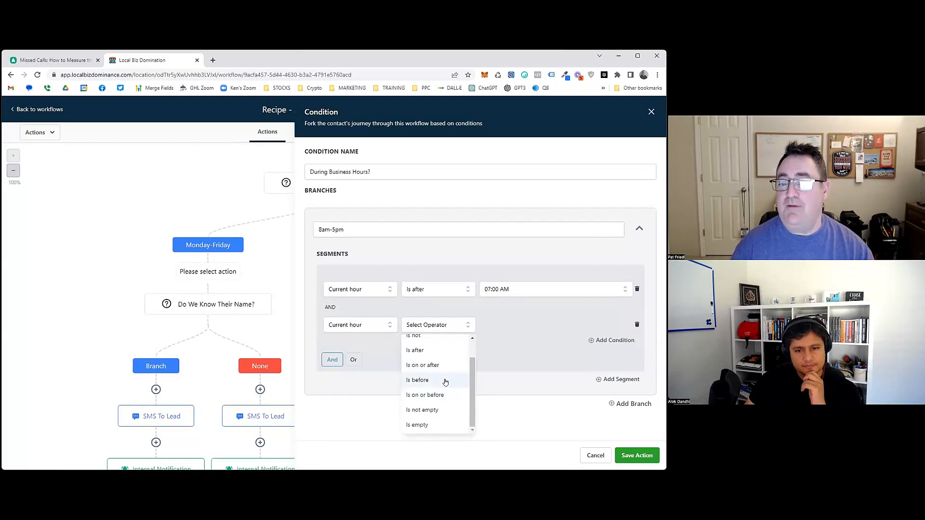
click(445, 381)
click(539, 325)
scroll(530, 382, down, 2)
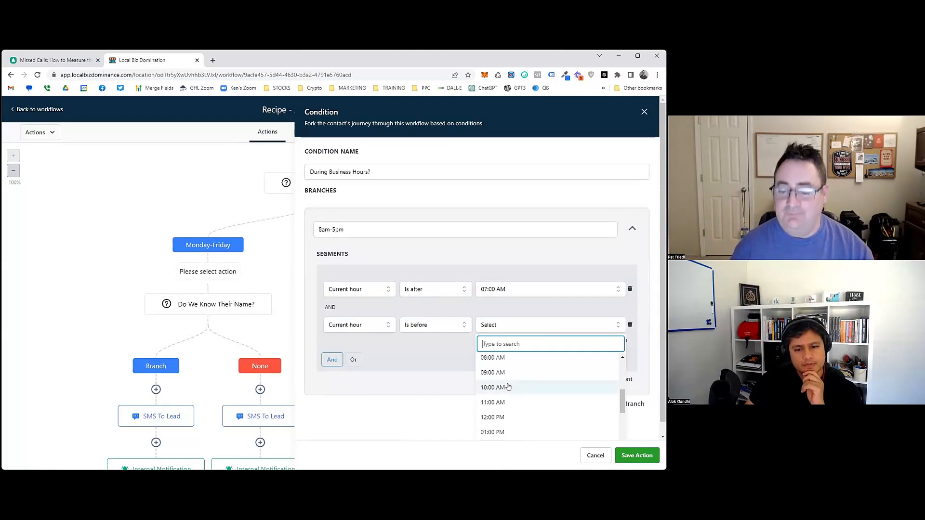
scroll(530, 386, down, 3)
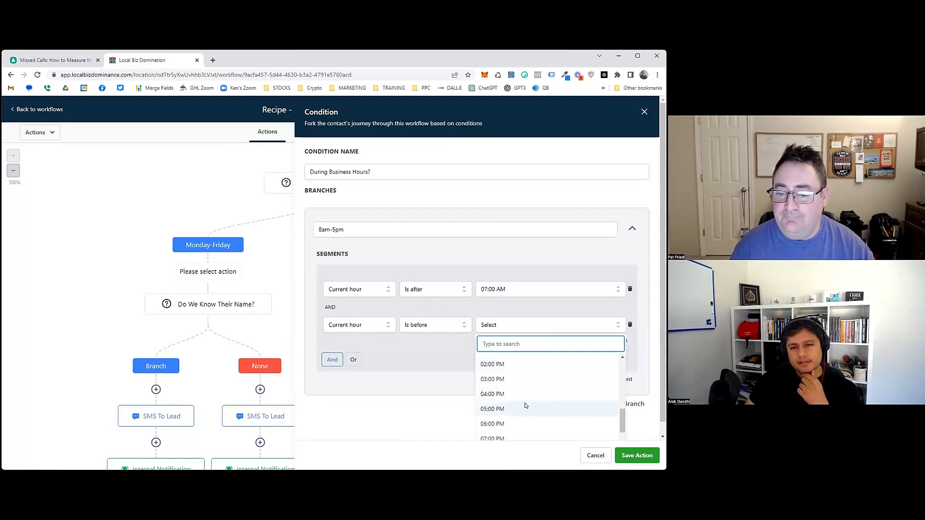
click(525, 409)
Change the second condition's hour to 06:00 PM and save the business hours action
click(533, 331)
scroll(516, 392, down, 2)
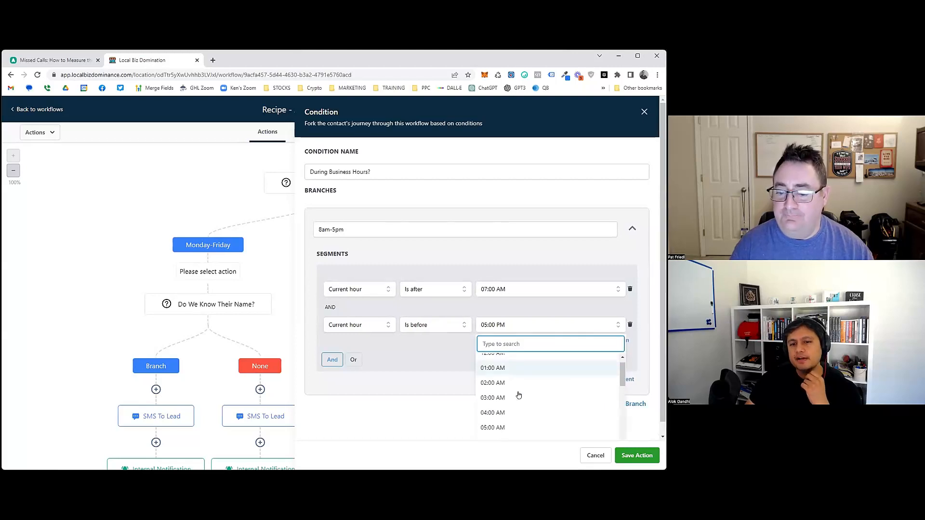
click(514, 400)
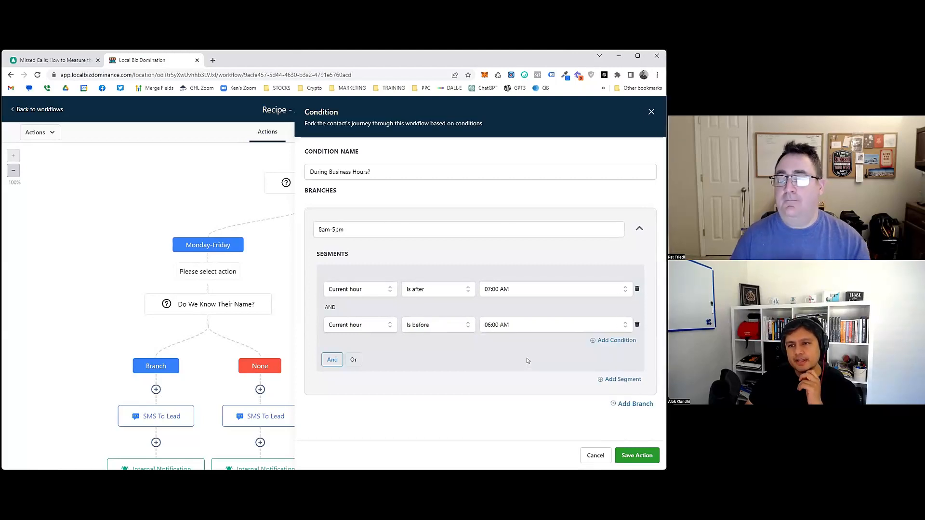
click(517, 326)
scroll(523, 368, down, 5)
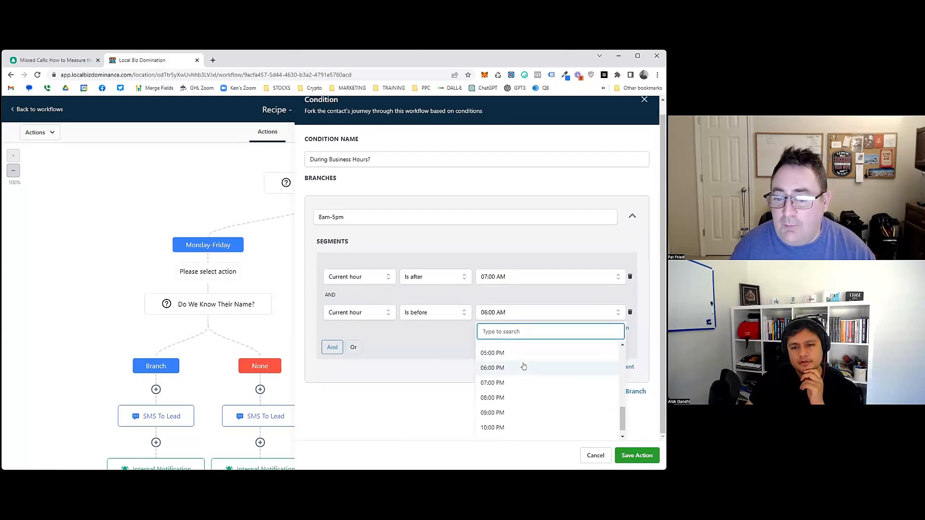
scroll(509, 389, up, 1)
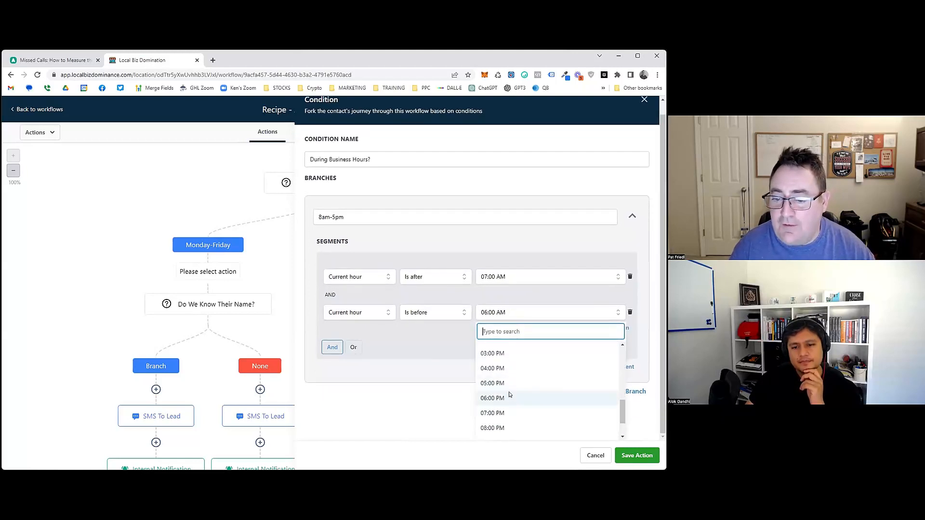
click(510, 395)
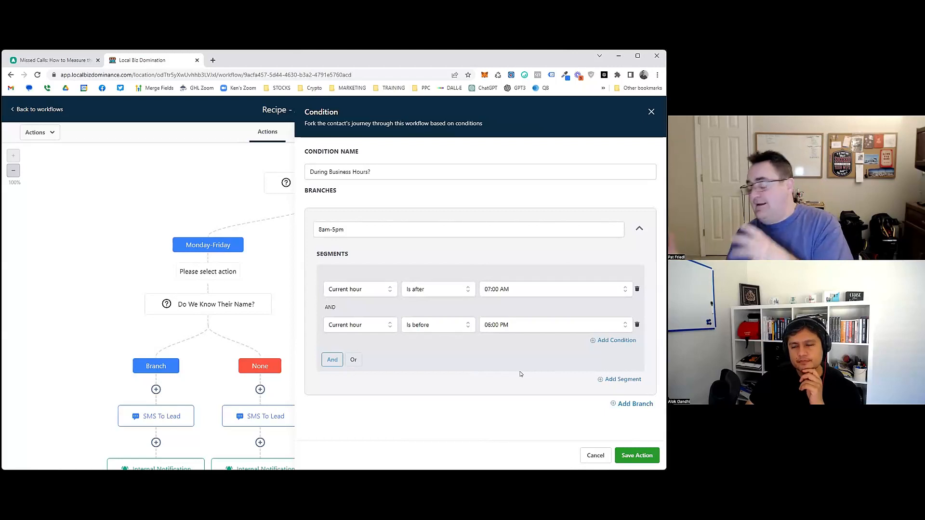
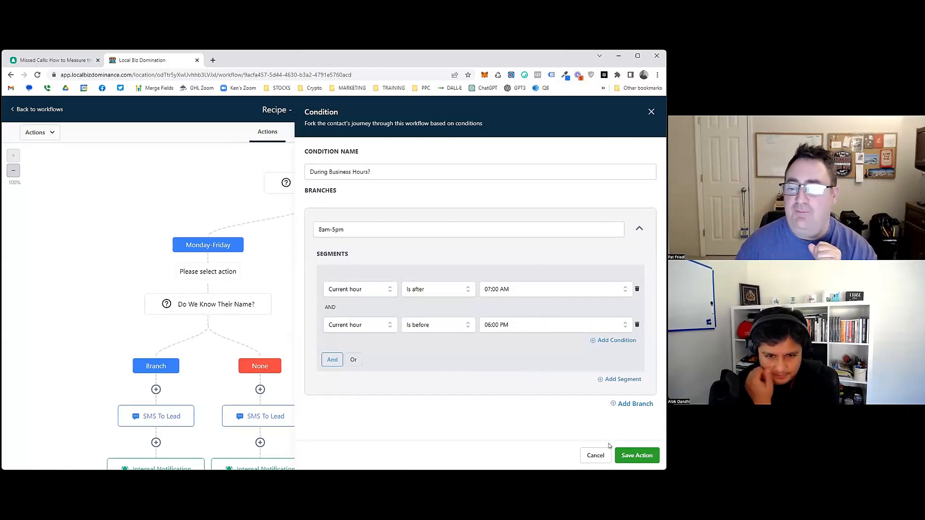
click(637, 456)
Copy all actions from the 8am-5pm branch's "Do We Know Their Name?" condition onward into the business hours None branch
scroll(180, 253, down, 3)
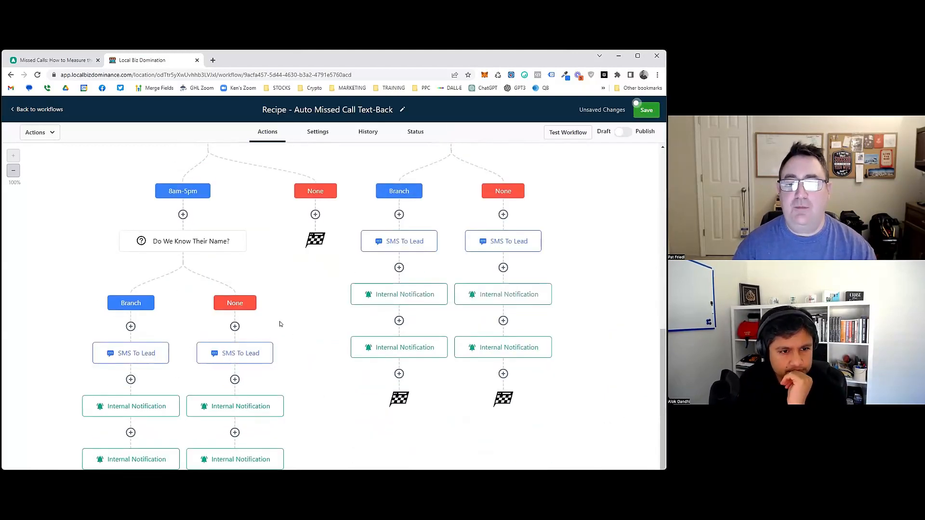
scroll(295, 325, up, 2)
scroll(295, 325, up, 2)
scroll(250, 310, down, 3)
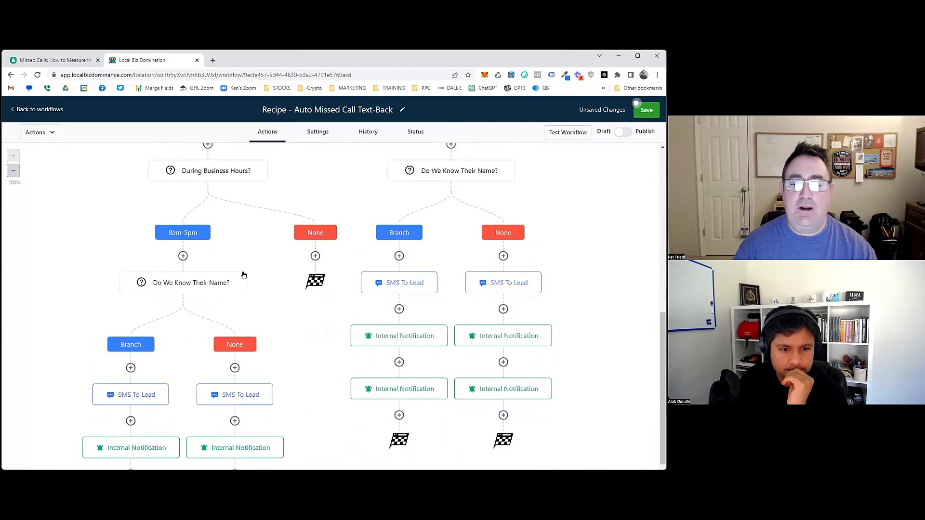
click(245, 273)
click(265, 315)
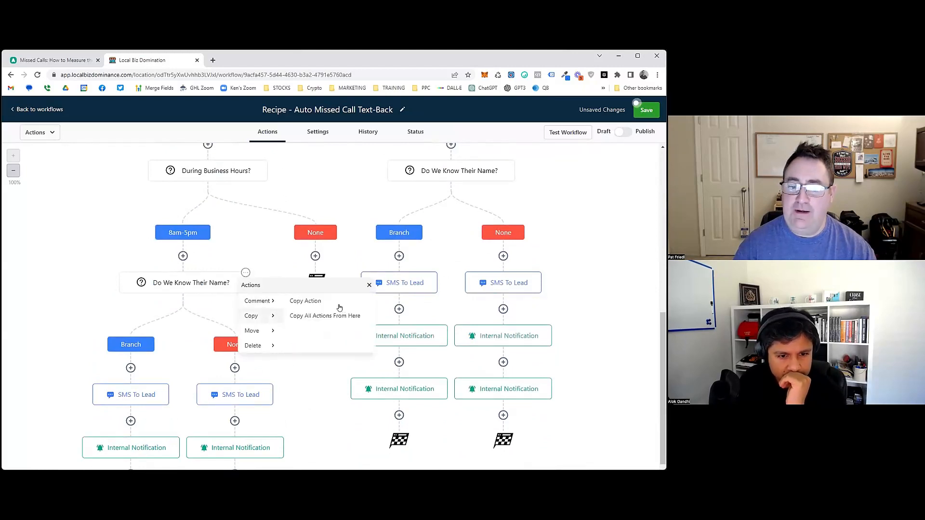
click(336, 315)
click(319, 268)
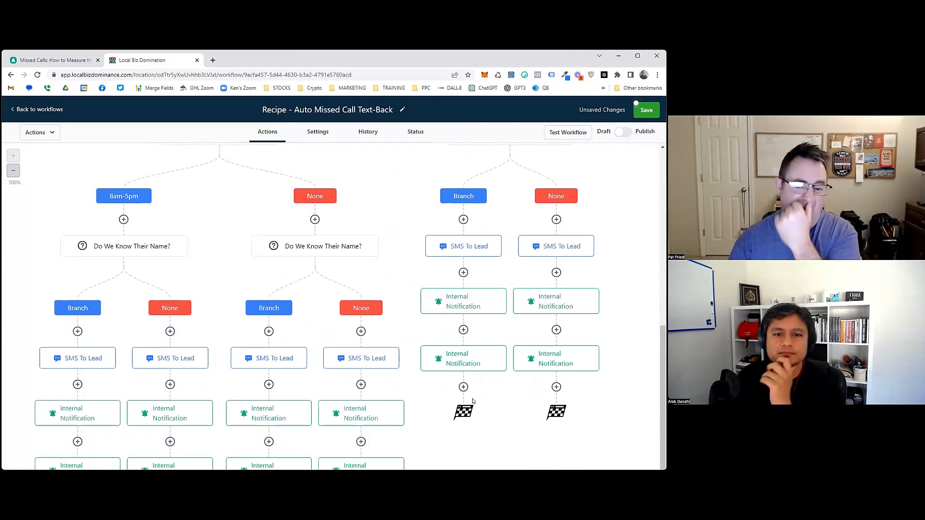
Remove the duplicated "we missed" from the SMS to Lead message in the after-hours named branch
scroll(337, 312, up, 3)
scroll(342, 258, down, 3)
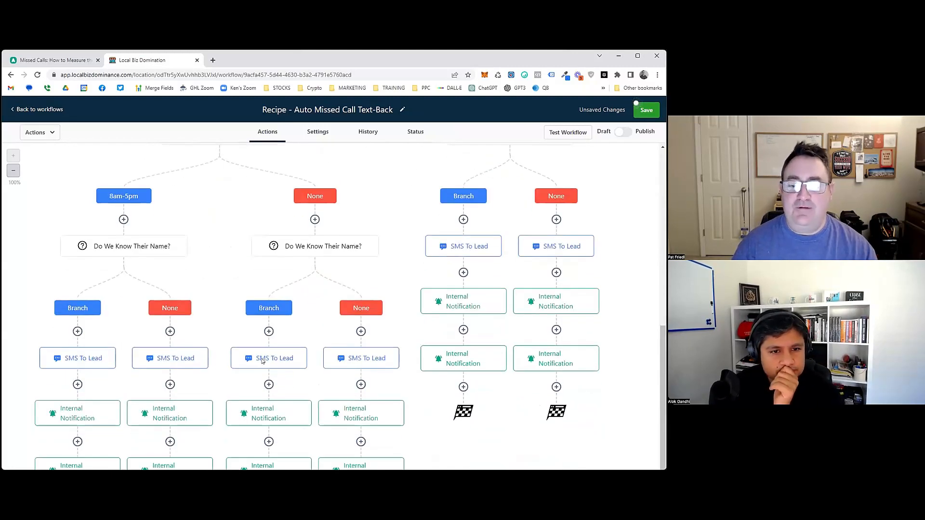
click(263, 359)
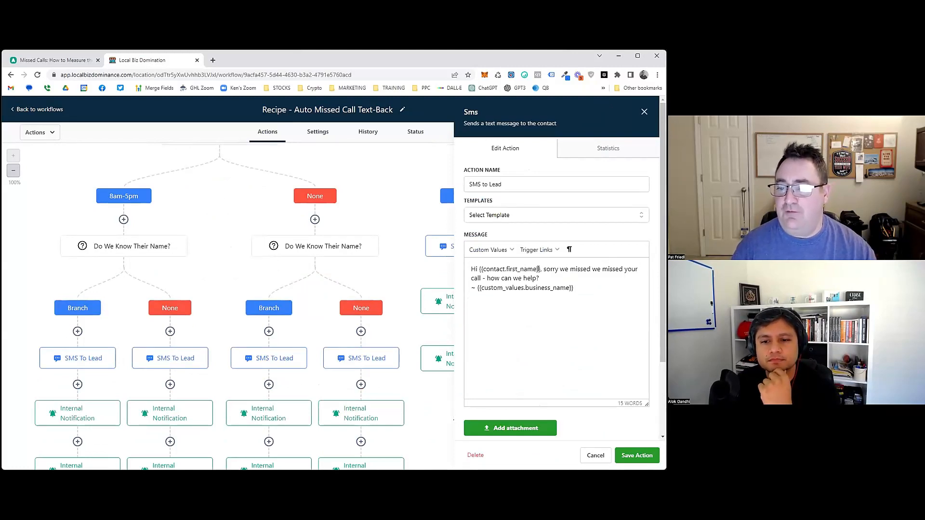
drag(591, 269, 625, 269)
key(BackSpace)
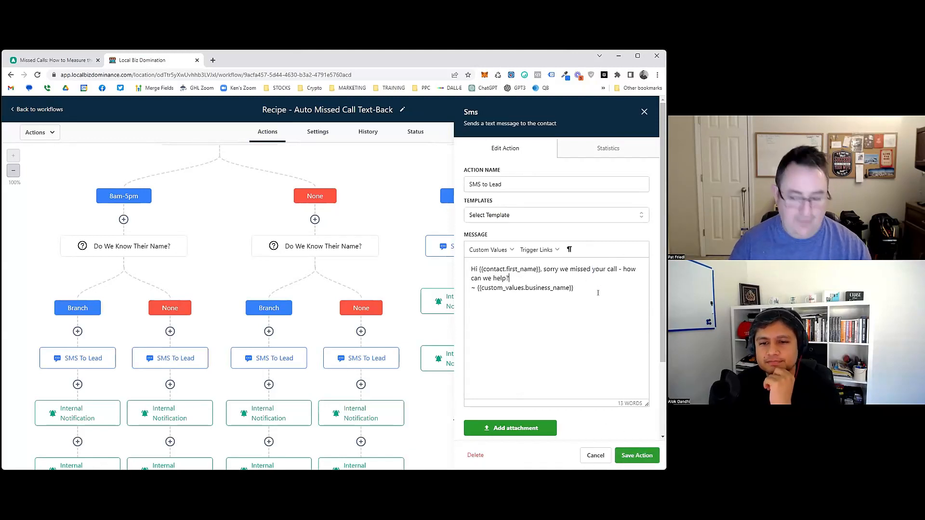
Copy the corrected message "Hi {{contact.first_name}}, sorry we missed your call - how can we help?" into the 8am-5pm Branch SMS and save it
key(ctrl+a)
click(637, 455)
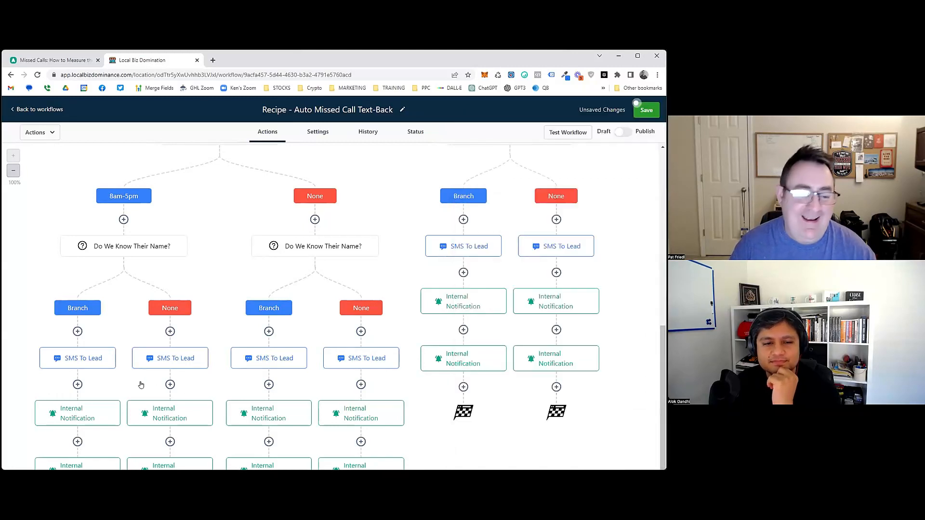
click(85, 352)
key(ctrl+a)
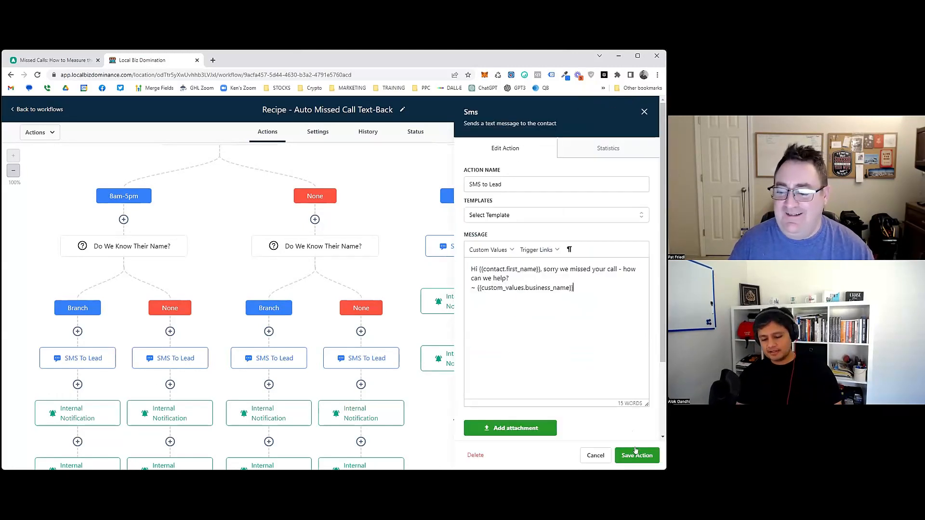
click(636, 453)
Replace the message of the after-hours weekday Branch SMS with the copied text and save the action
click(272, 356)
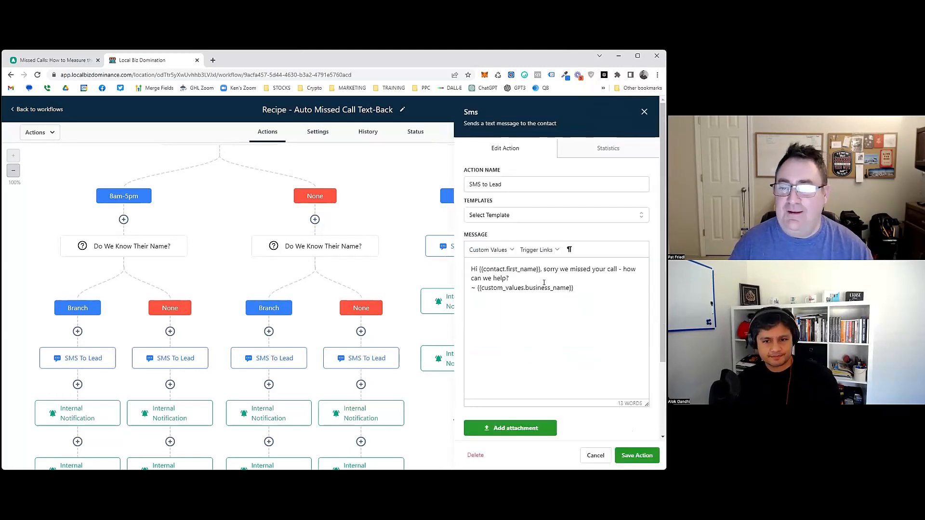
click(549, 284)
key(ctrl+a)
key(ctrl+v)
click(636, 454)
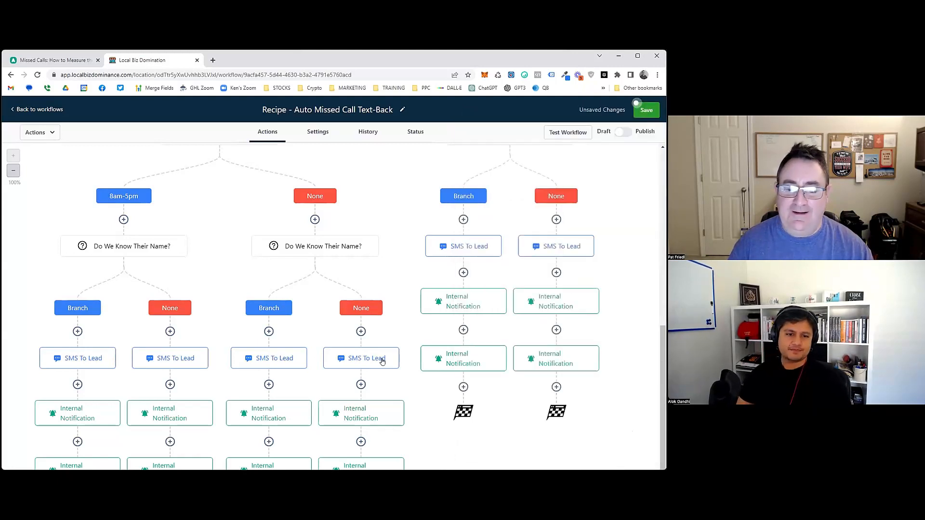
Delete the duplicated "we missed" from the weekend Branch SMS that greets the contact by first name, and save the action
click(448, 250)
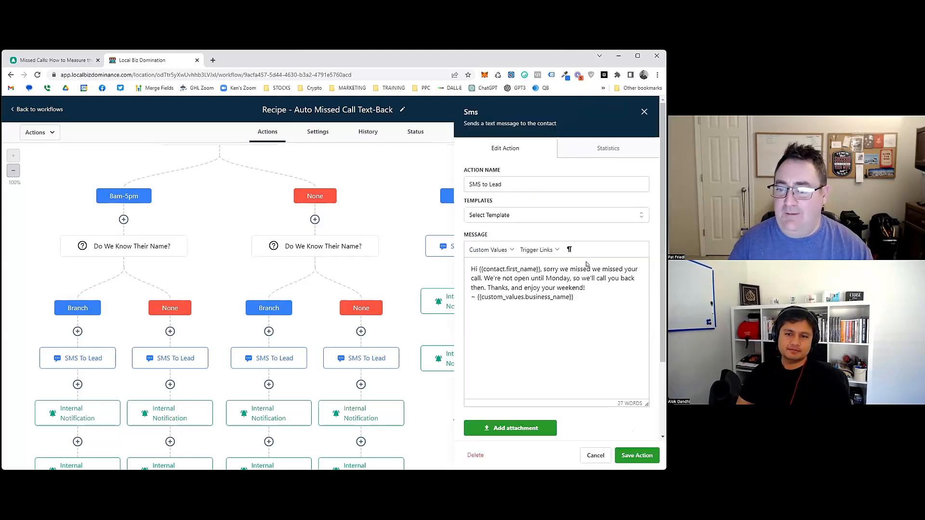
drag(590, 268, 625, 268)
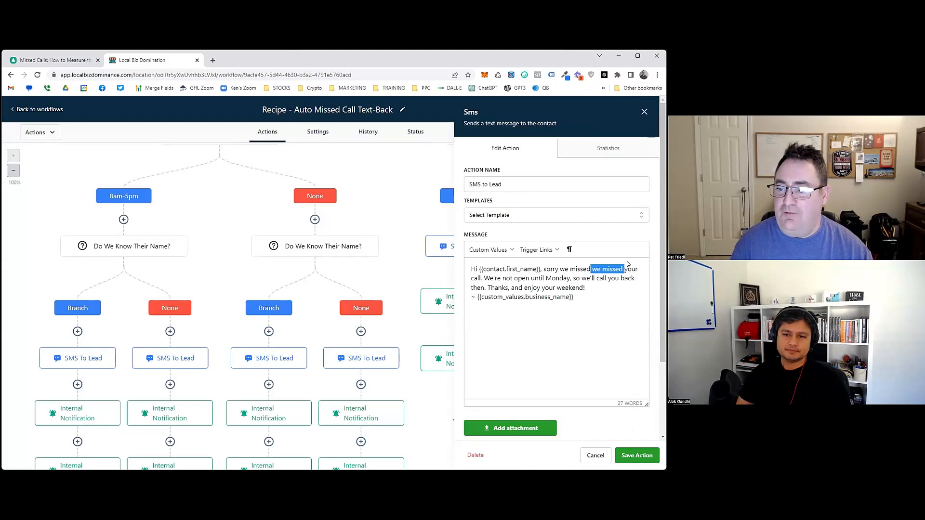
key(BackSpace)
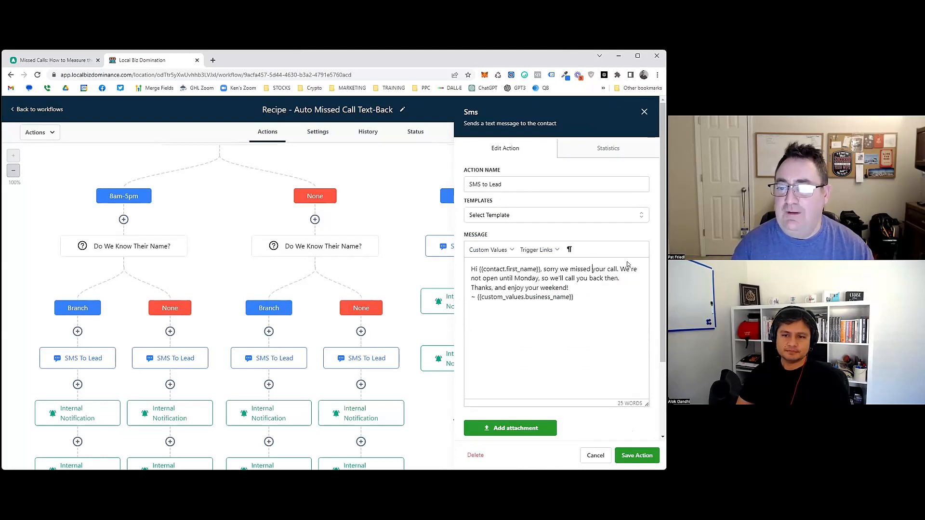
click(647, 455)
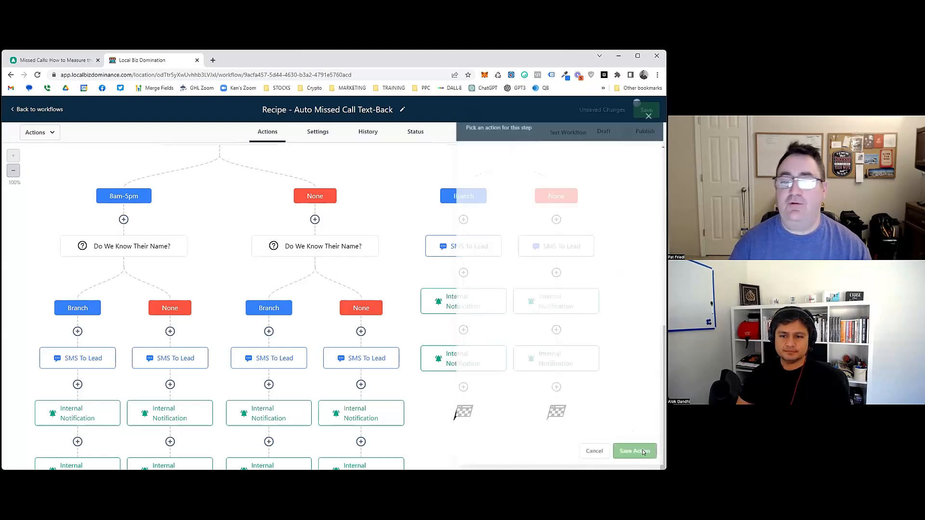
Remove the repeated "we missed" from the "Hi there" message in the weekend None SMS and save the action
click(592, 254)
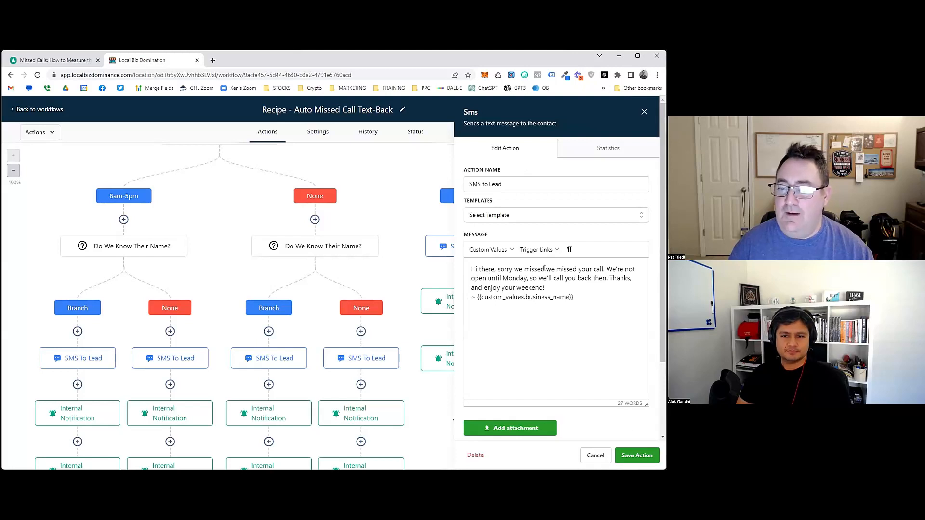
drag(545, 268, 578, 268)
key(BackSpace)
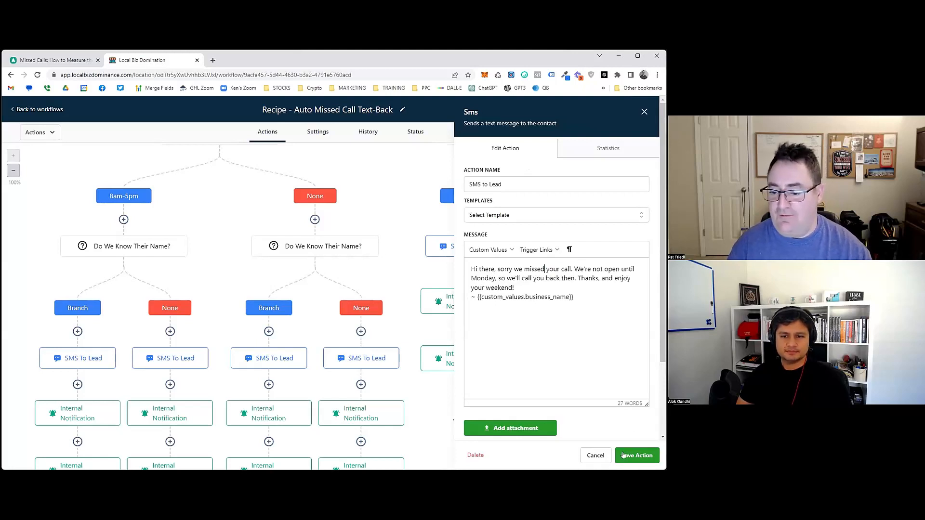
click(623, 455)
Remove the repeated "we missed" from the "Hi there" message in the after-hours weekday None SMS and save the action
click(588, 255)
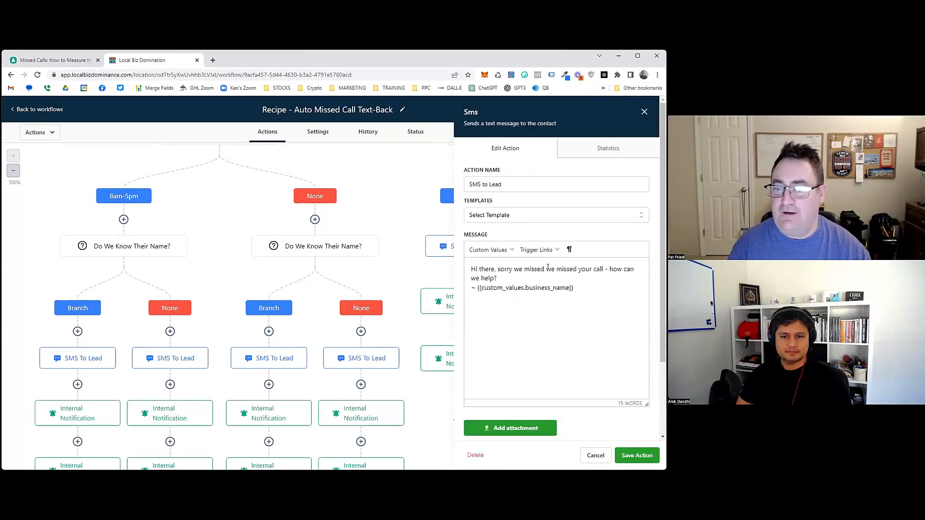
drag(546, 269, 577, 268)
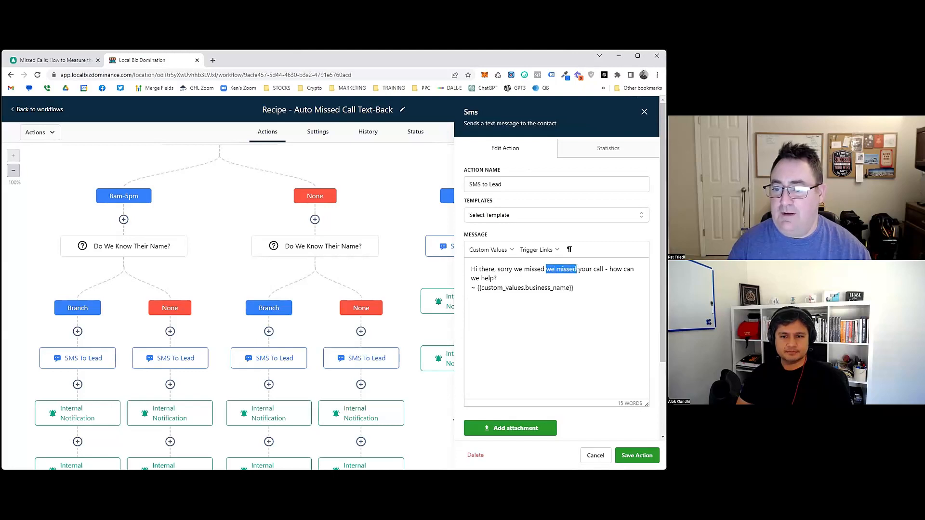
key(BackSpace)
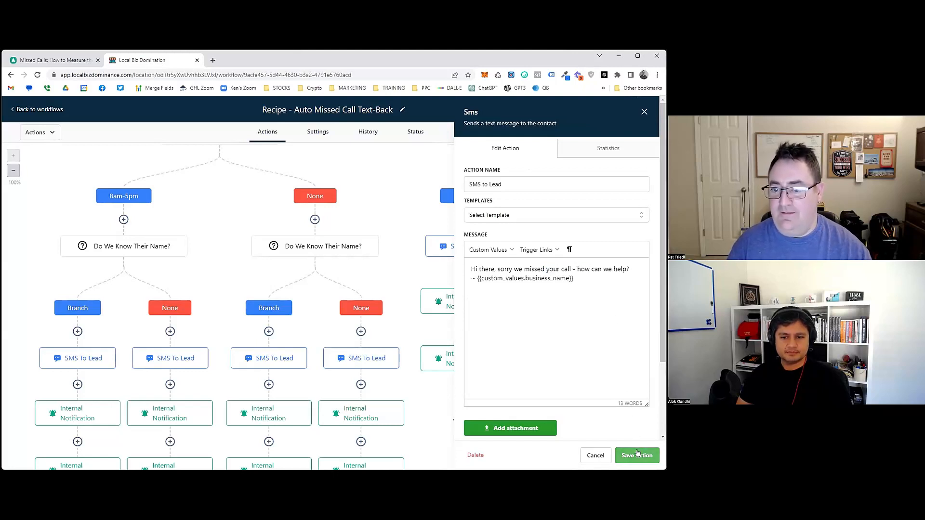
click(635, 453)
Delete the duplicated "we missed" from the "Hi there" message in the 8am-5pm None SMS and save the action
click(203, 353)
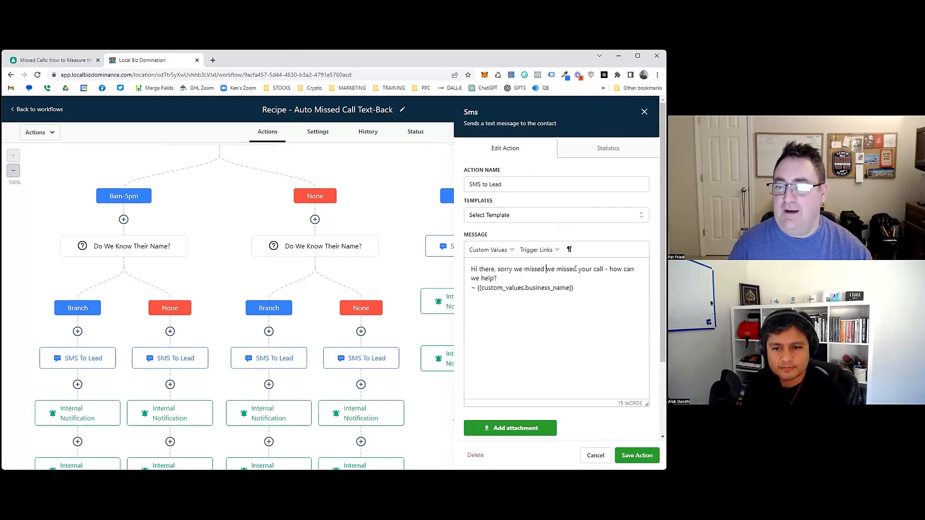
drag(546, 269, 578, 269)
key(BackSpace)
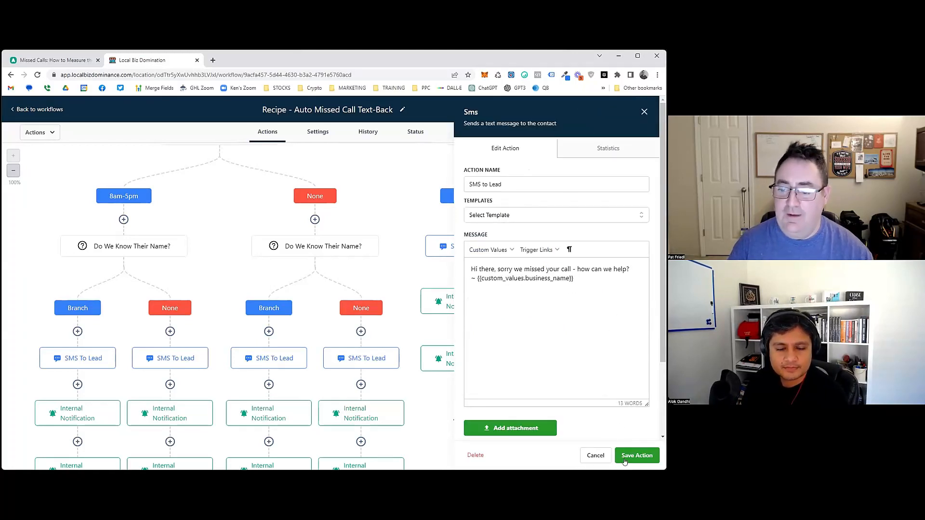
click(637, 455)
In the after-hours weekday Branch SMS, add ", but we're currently closed. We'll call you ASAP in the morning" right after "sorry we missed your call"
scroll(243, 335, down, 2)
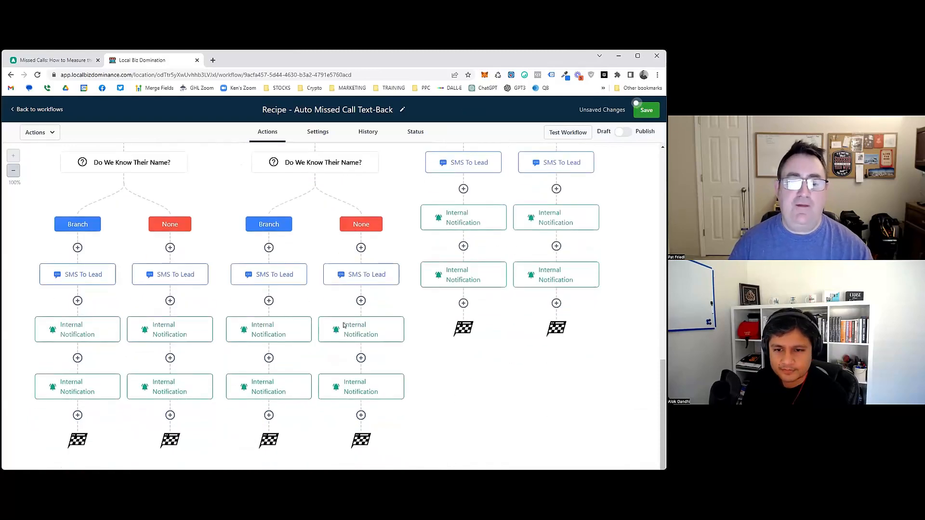
scroll(361, 321, up, 4)
scroll(302, 304, up, 4)
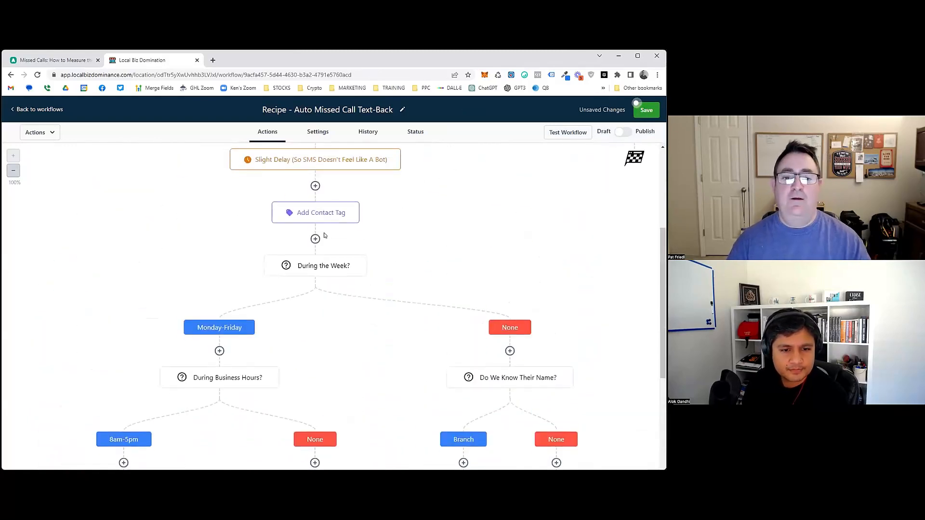
scroll(308, 289, down, 4)
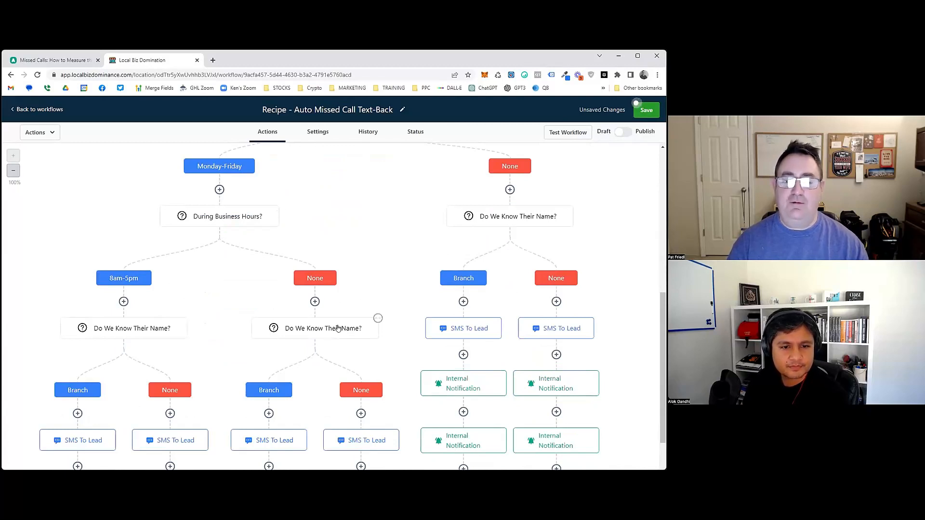
scroll(378, 318, down, 4)
click(304, 266)
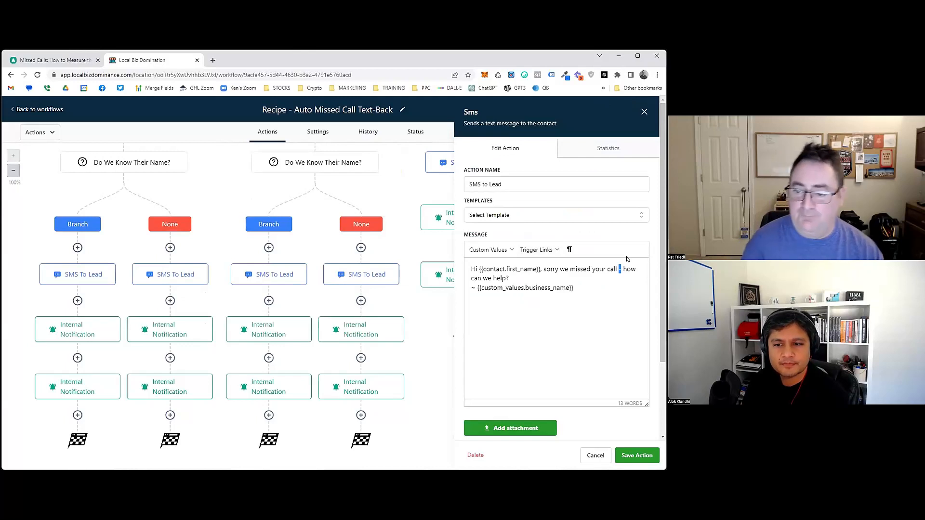
text(, but we're currently)
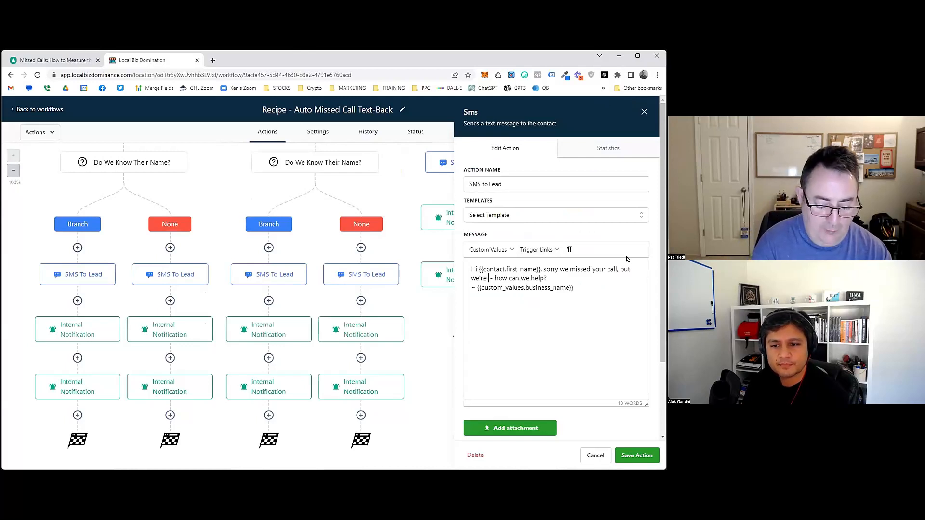
text( closed.)
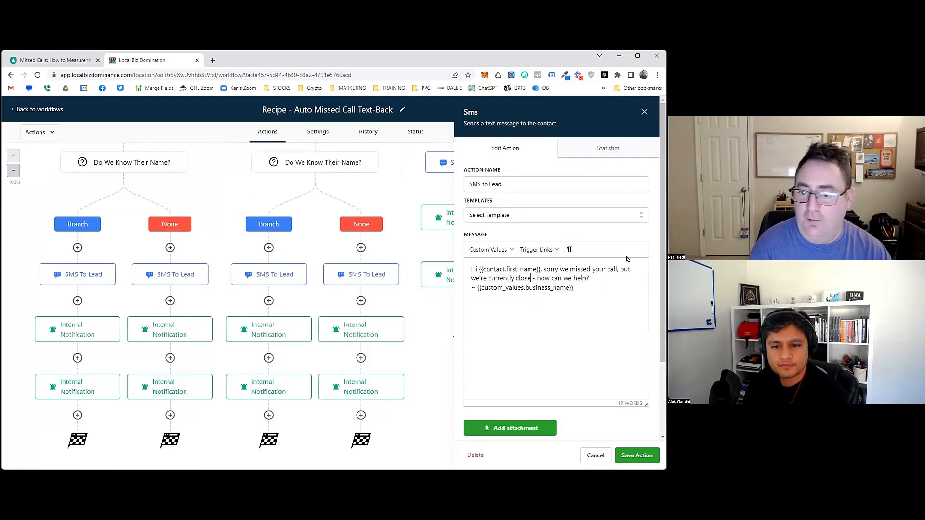
text( We)
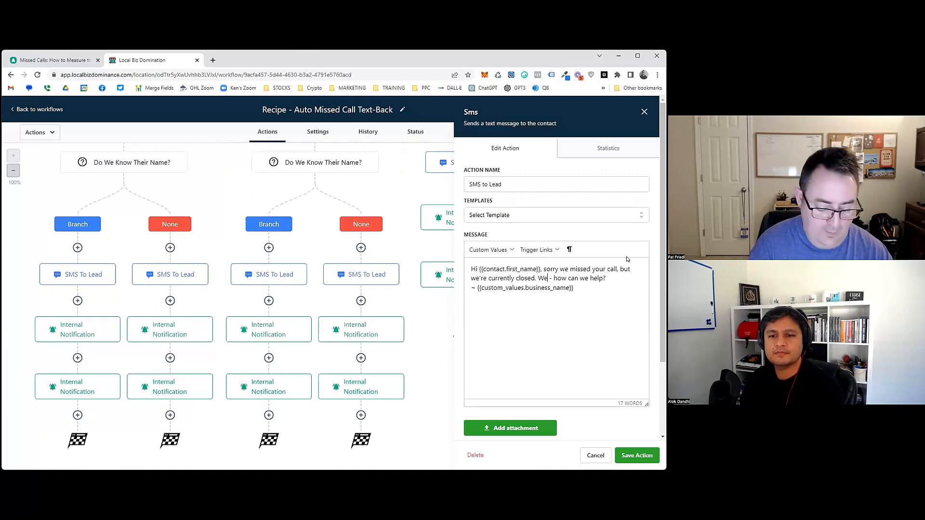
text('ll call you )
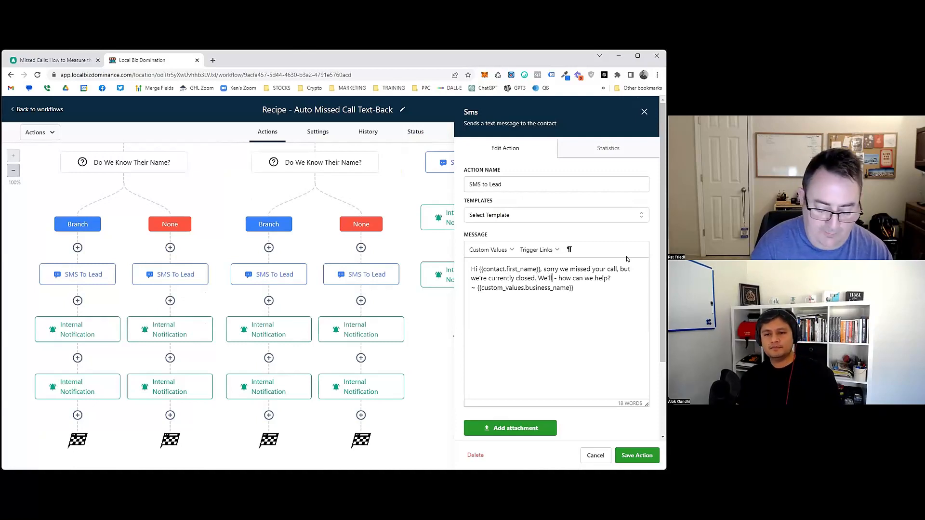
text(ASAP in the mo)
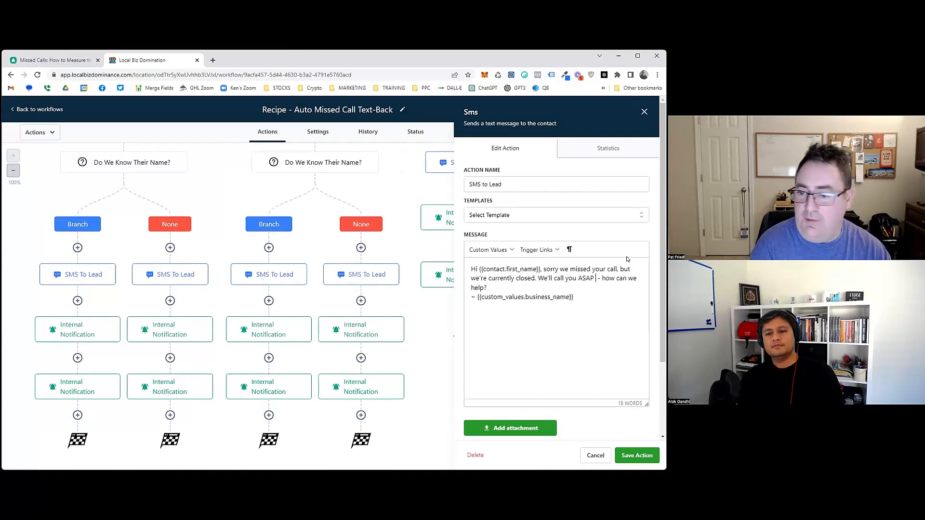
text(rning)
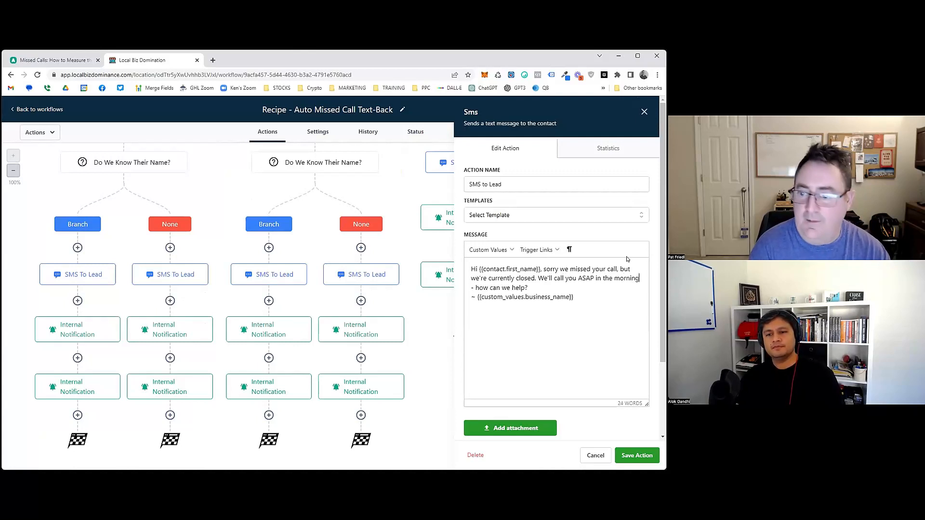
Replace "ASAP" with "first thing" in the after-hours message
key(ctrl+Left)
key(ctrl+Left)
key(ctrl+Left)
key(Left)
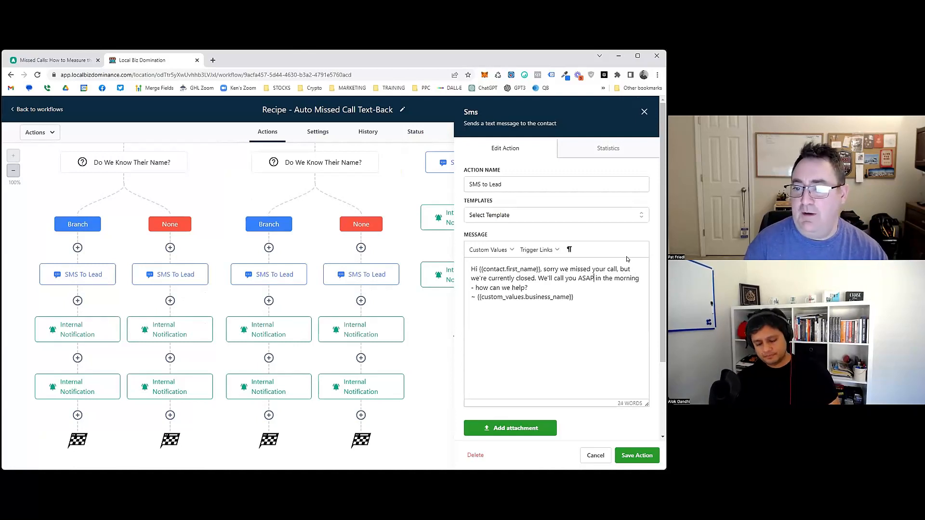
key(ctrl+shift+Left)
text(first thing)
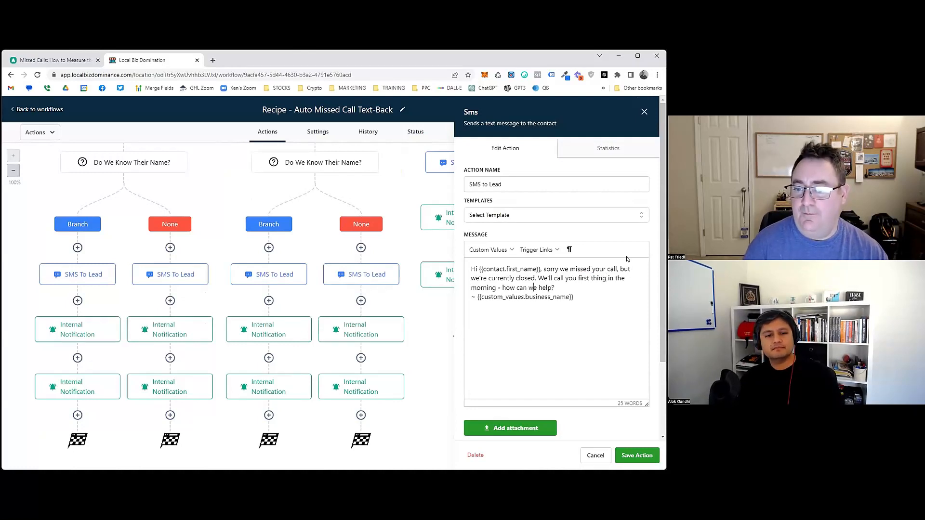
Replace the closing "- how can we help?" with "or text us with more details.", then copy the whole message and save the action
key(shift+End)
key(Delete)
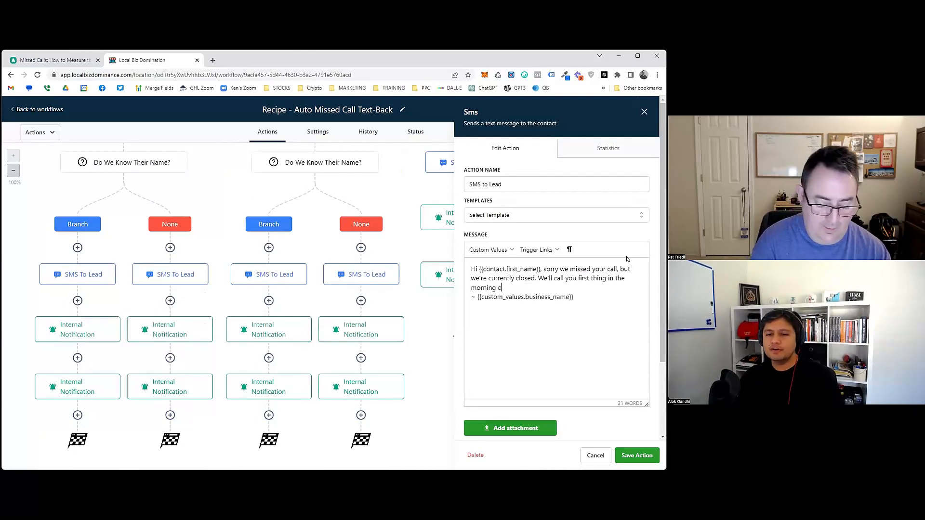
text(or text )
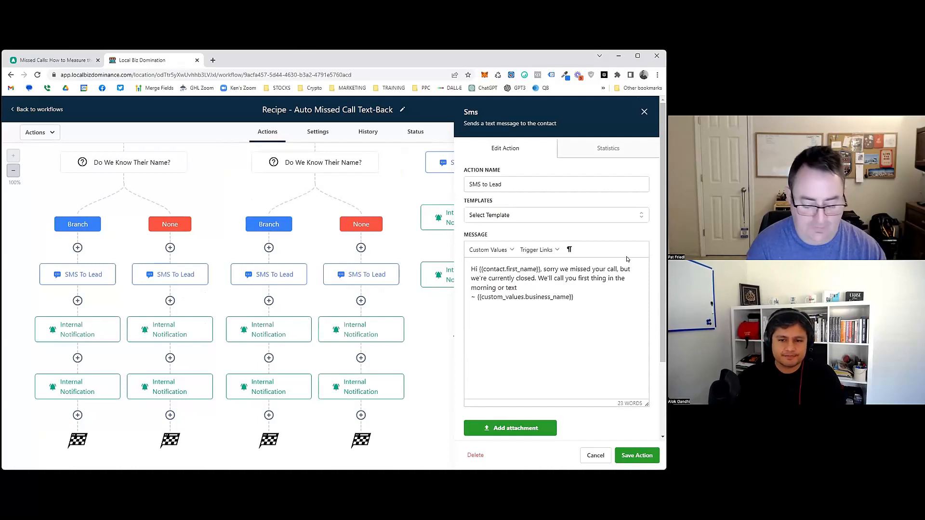
text(us with more e)
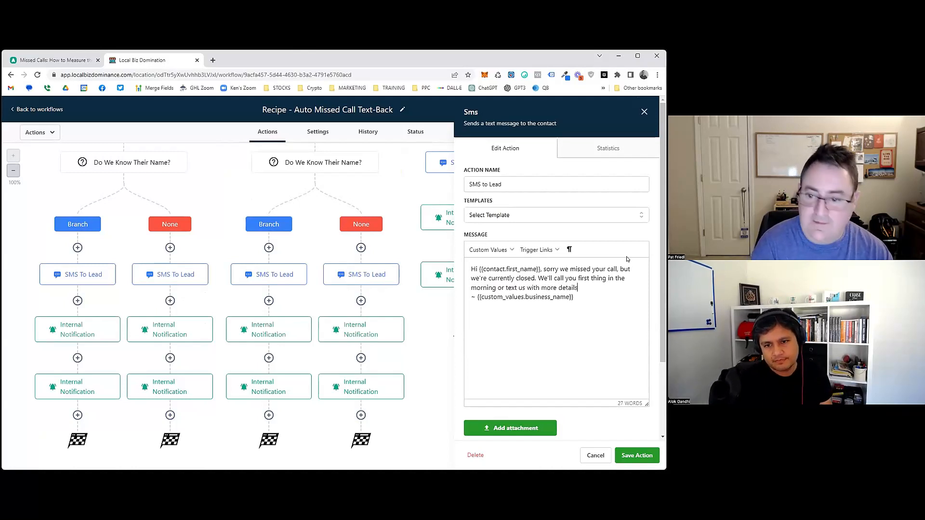
key(ctrl+a)
key(ctrl+c)
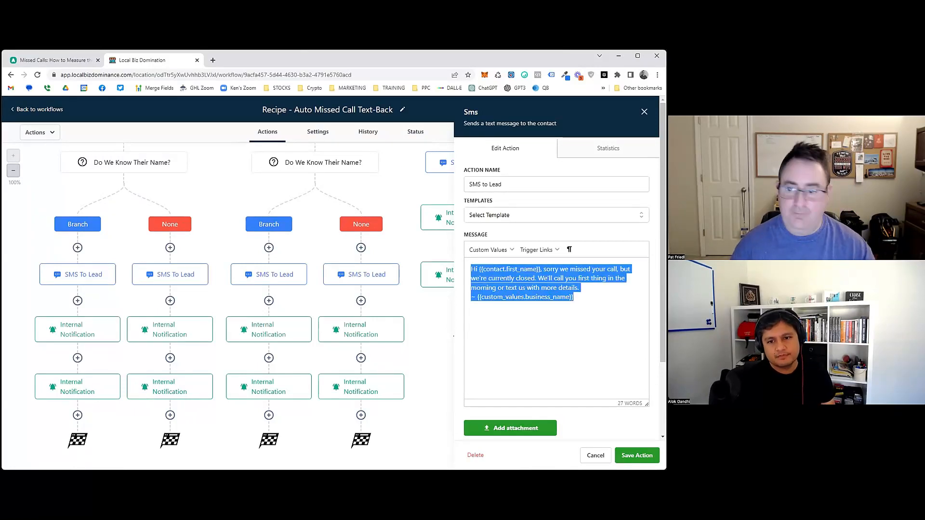
click(625, 453)
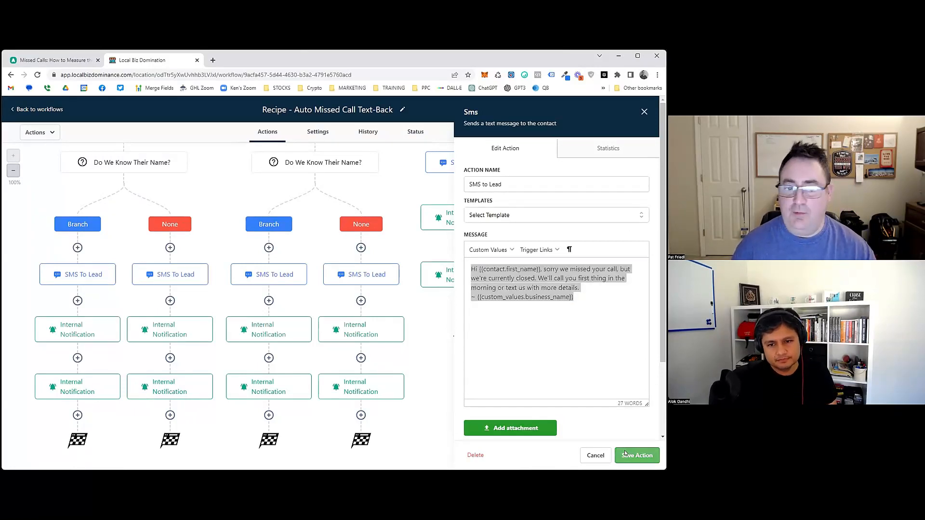
Replace the whole message in the after-hours weekday None SMS with the copied after-hours text
click(391, 270)
key(ctrl+a)
key(ctrl+v)
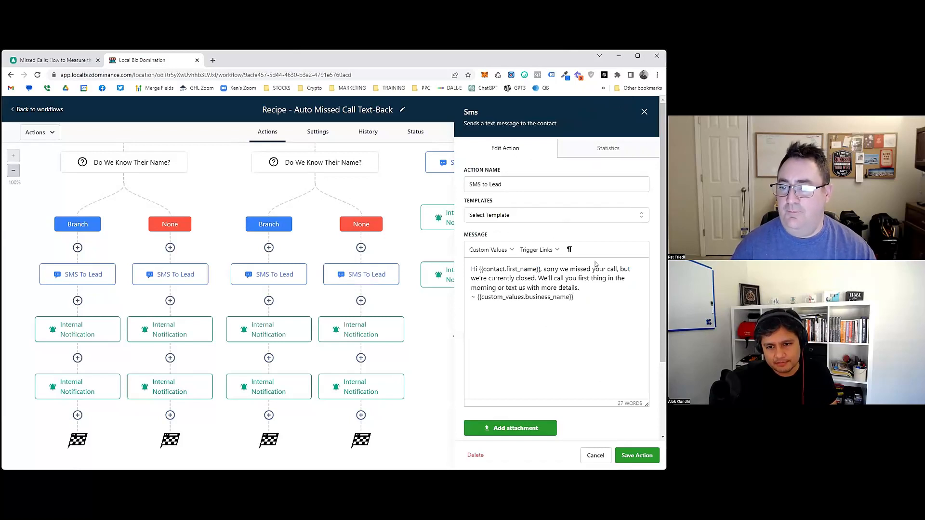
Replace the {{contact.first_name}} placeholder with "there" in the after-hours None message and save the action
click(541, 269)
text(,)
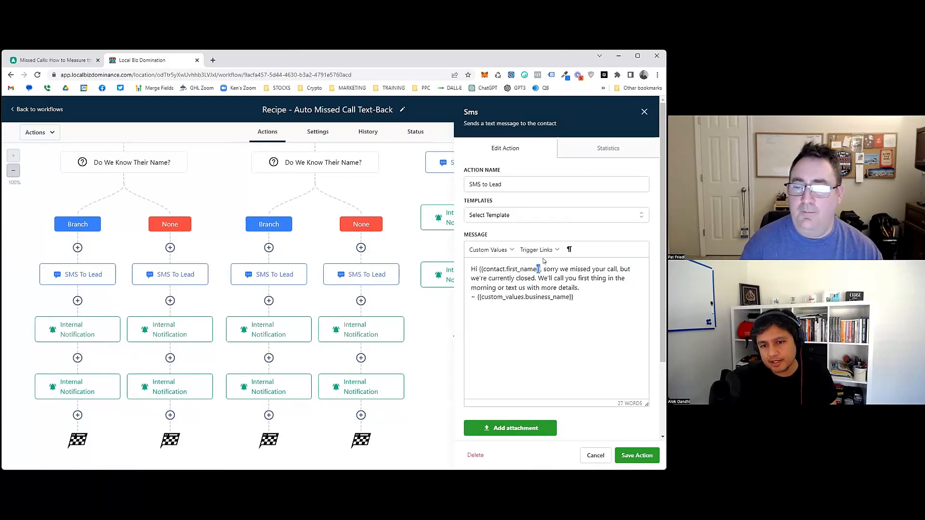
key(ctrl+shift+Left)
key(ctrl+shift+Left)
text(there)
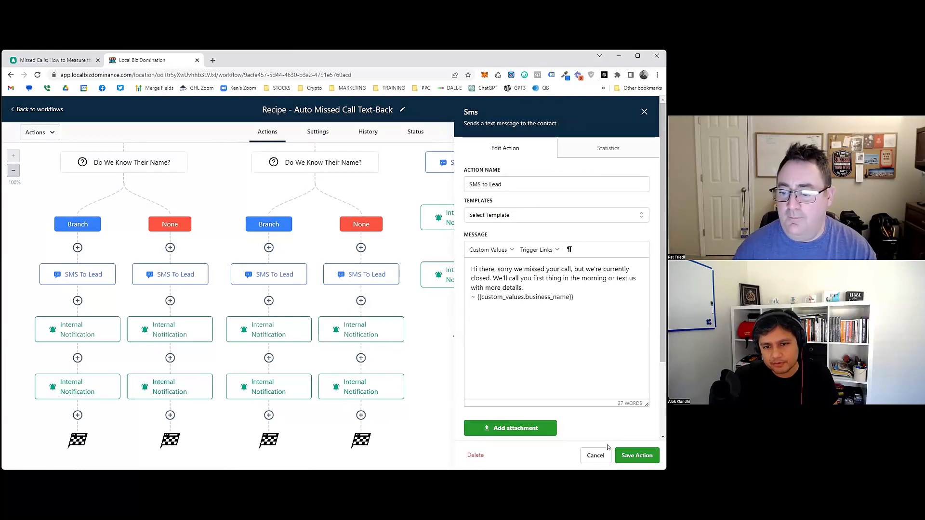
click(637, 455)
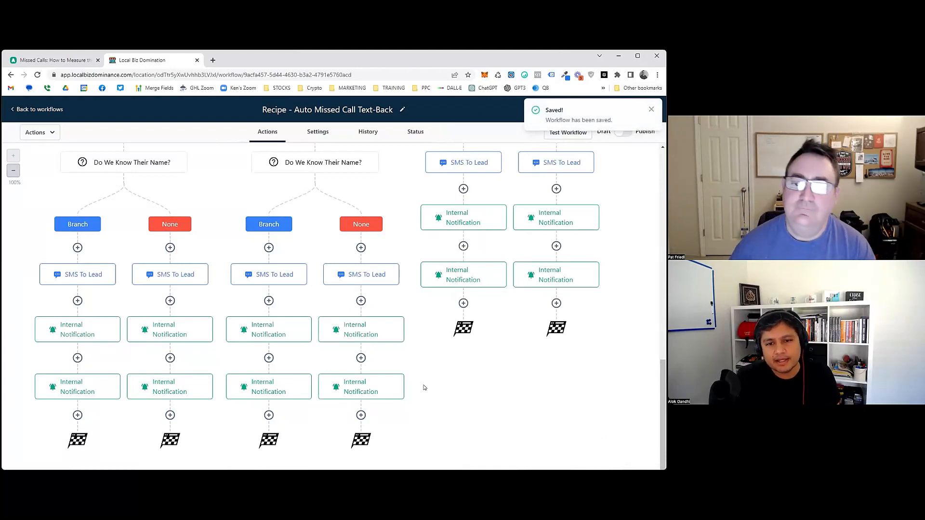
Review the workflow from the missed-call trigger through the weekday, business-hours and weekend branches down to their SMS and internal notification actions
scroll(444, 289, up, 4)
scroll(473, 278, down, 3)
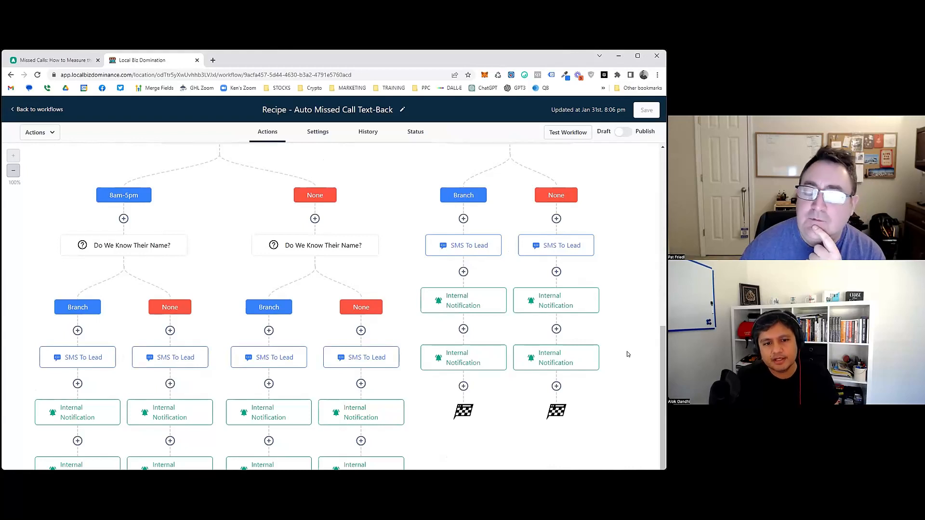
scroll(603, 374, down, 2)
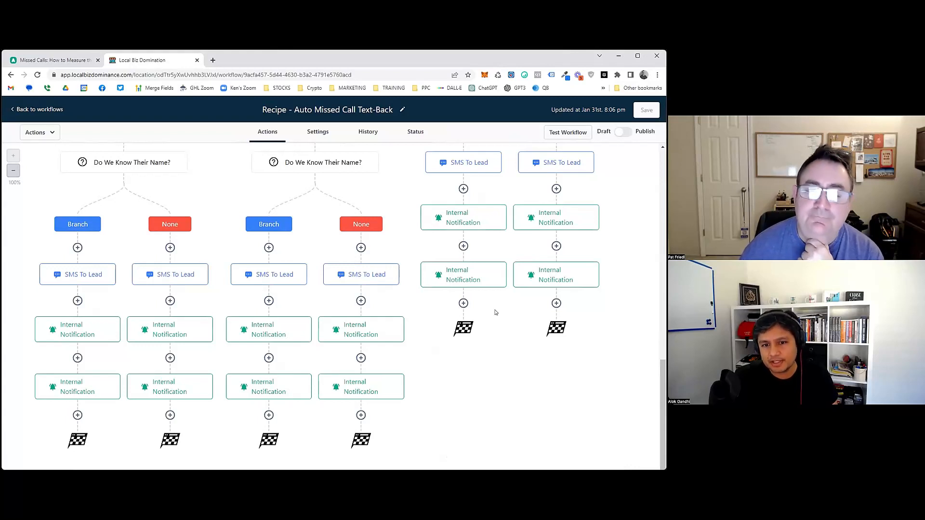
scroll(583, 356, up, 8)
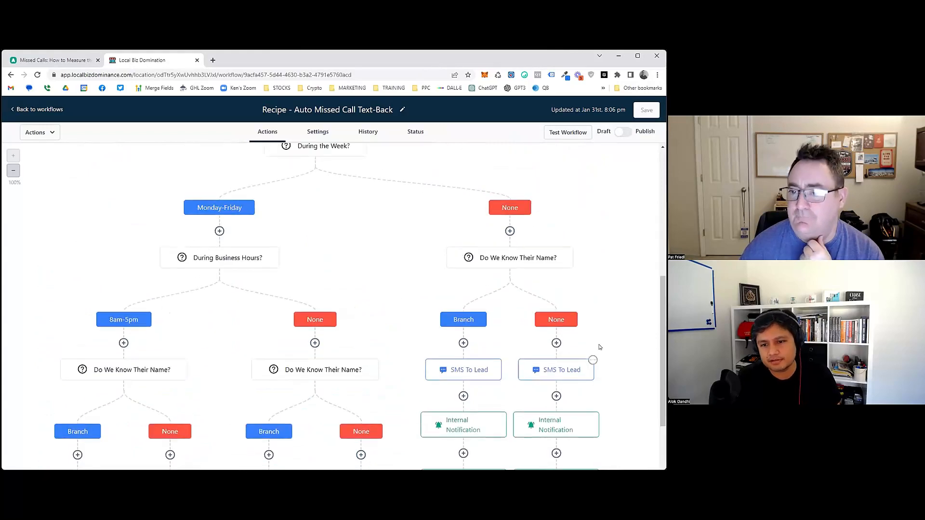
scroll(597, 343, down, 8)
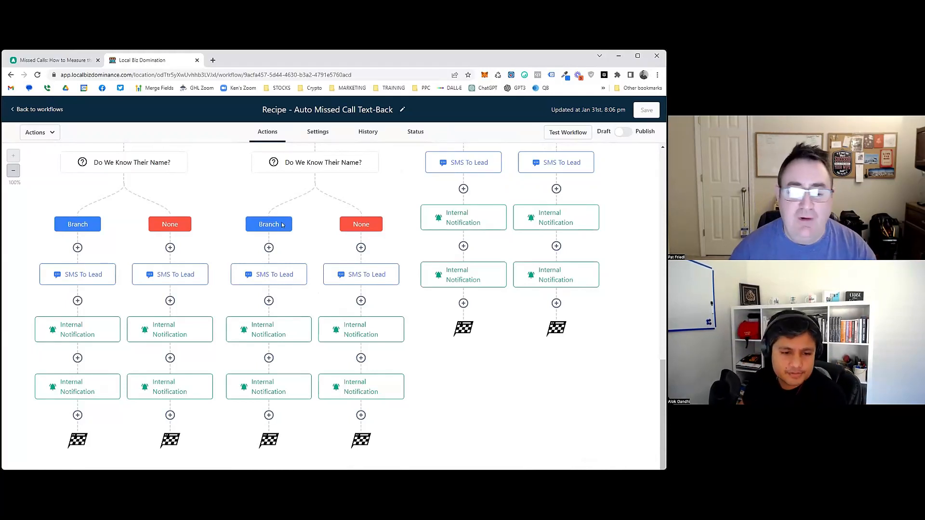
scroll(494, 304, up, 6)
scroll(494, 303, up, 6)
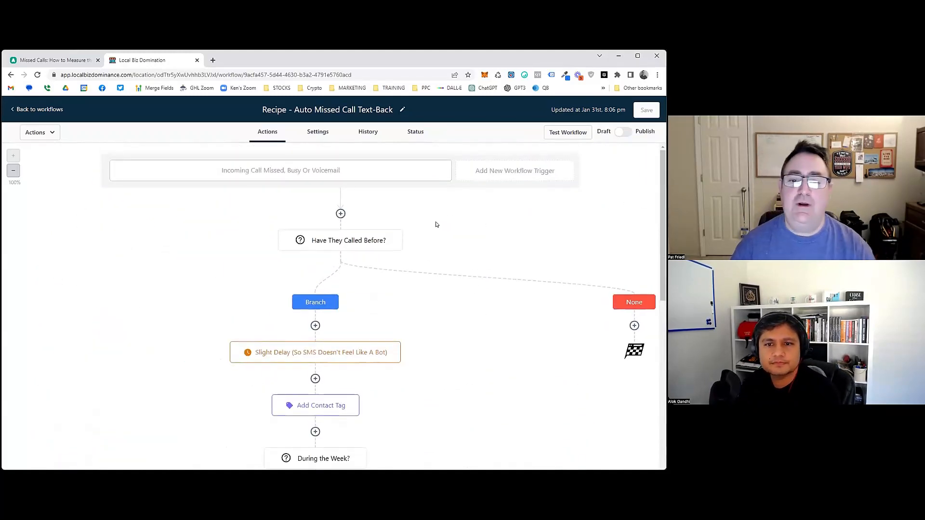
scroll(424, 214, down, 3)
scroll(375, 213, up, 3)
scroll(357, 231, down, 2)
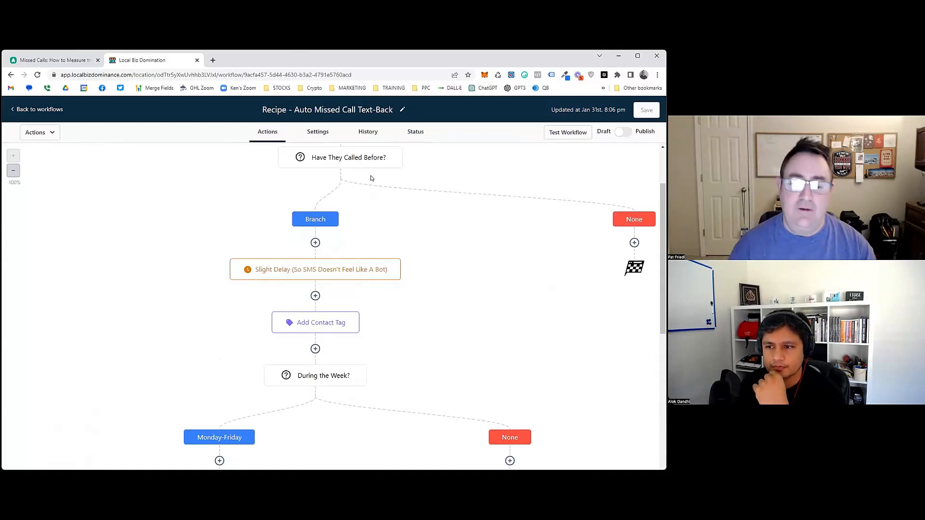
scroll(431, 286, down, 2)
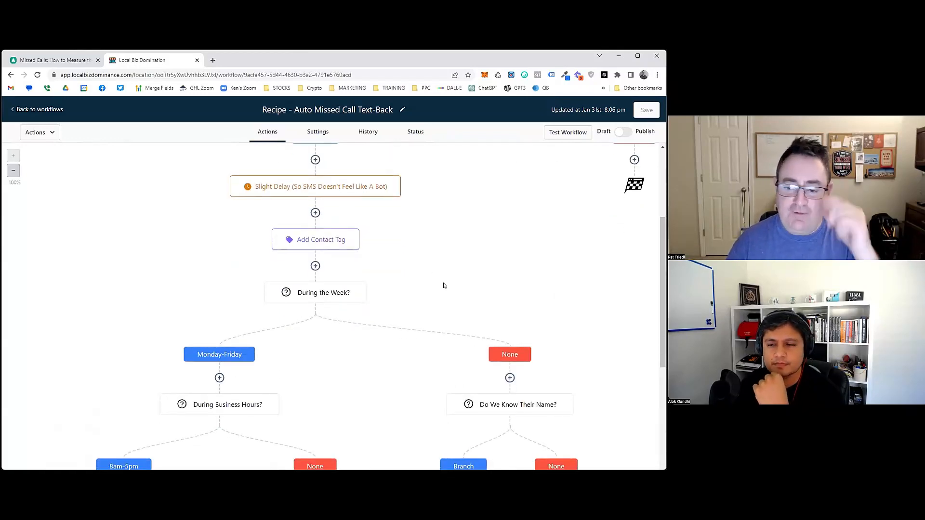
scroll(444, 286, down, 2)
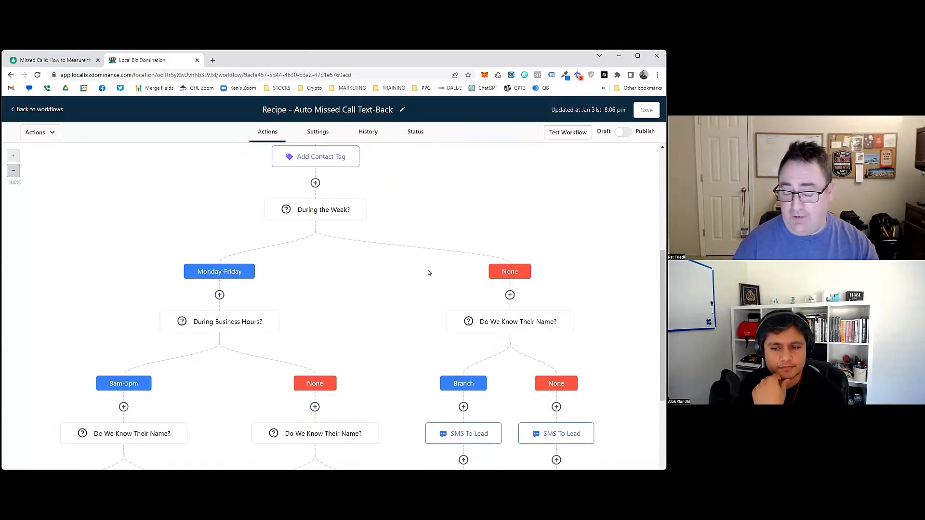
scroll(402, 217, up, 4)
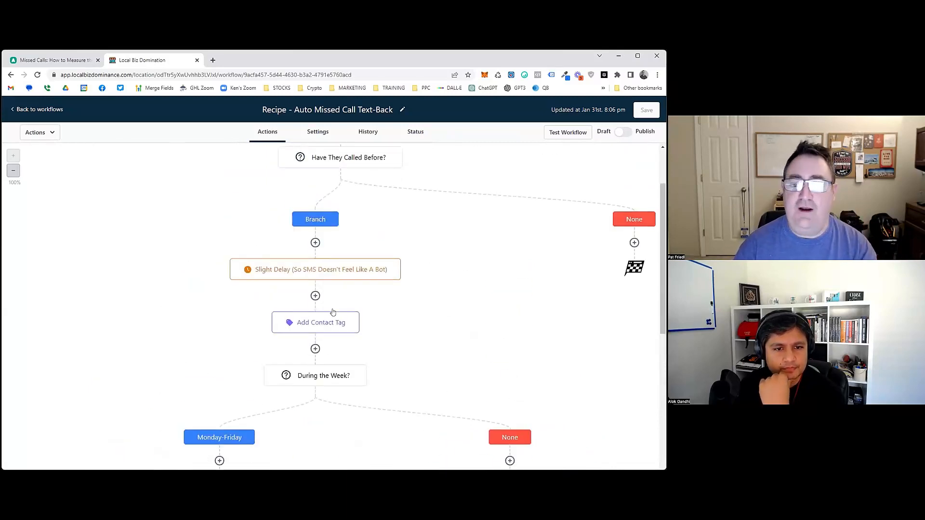
scroll(412, 345, down, 4)
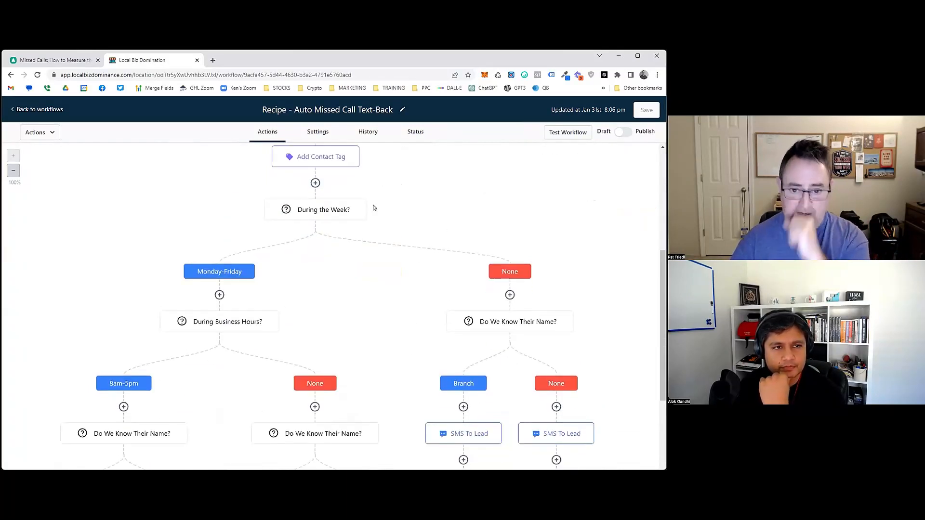
scroll(511, 328, down, 3)
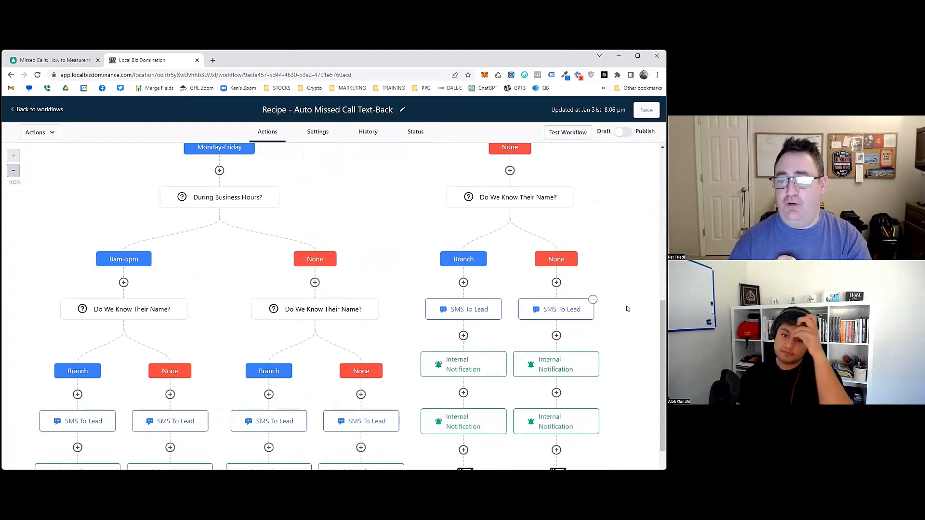
scroll(311, 260, up, 4)
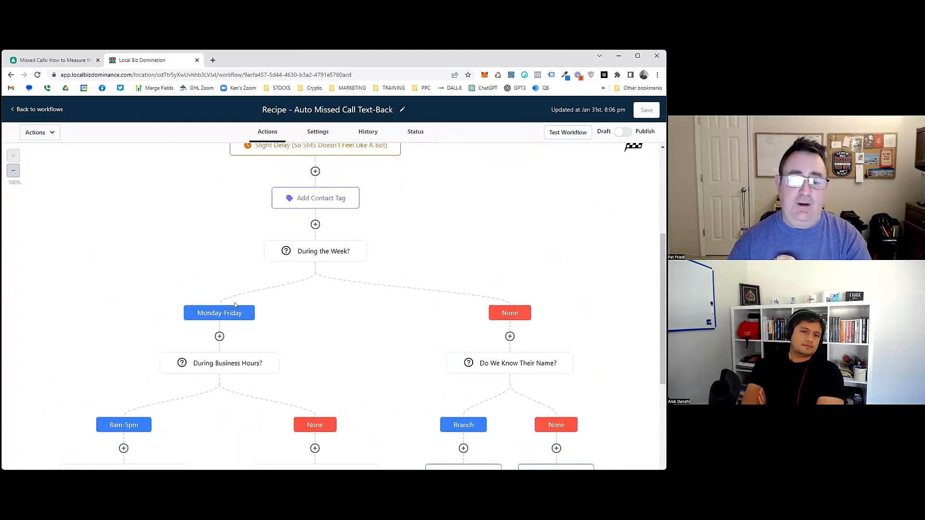
scroll(339, 334, down, 2)
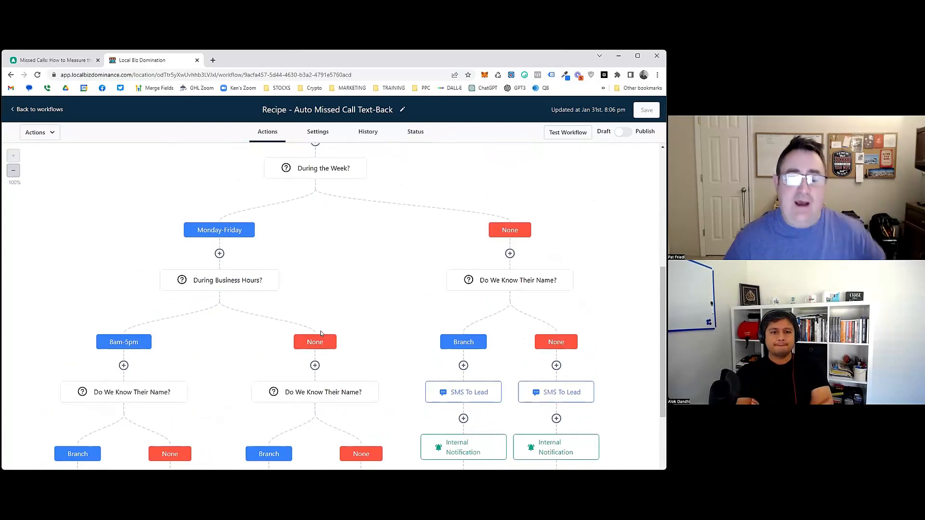
scroll(128, 375, down, 5)
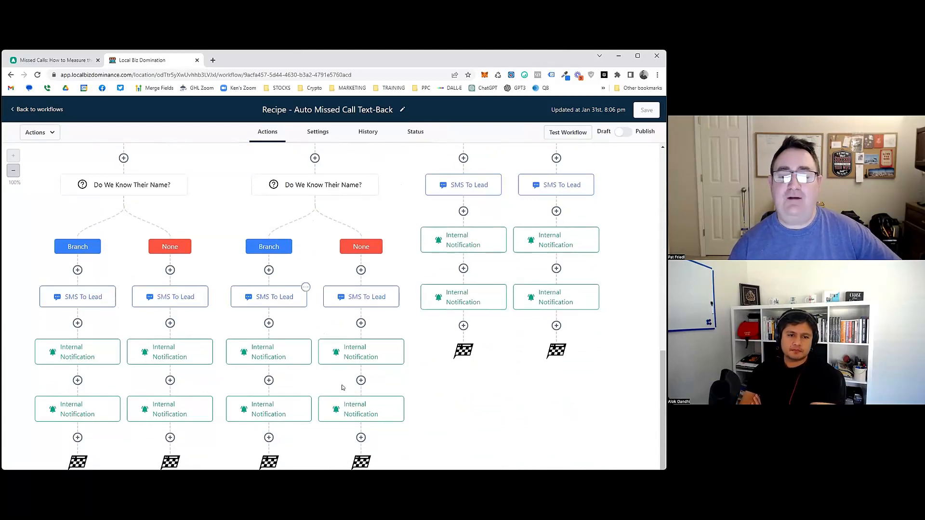
scroll(340, 381, up, 3)
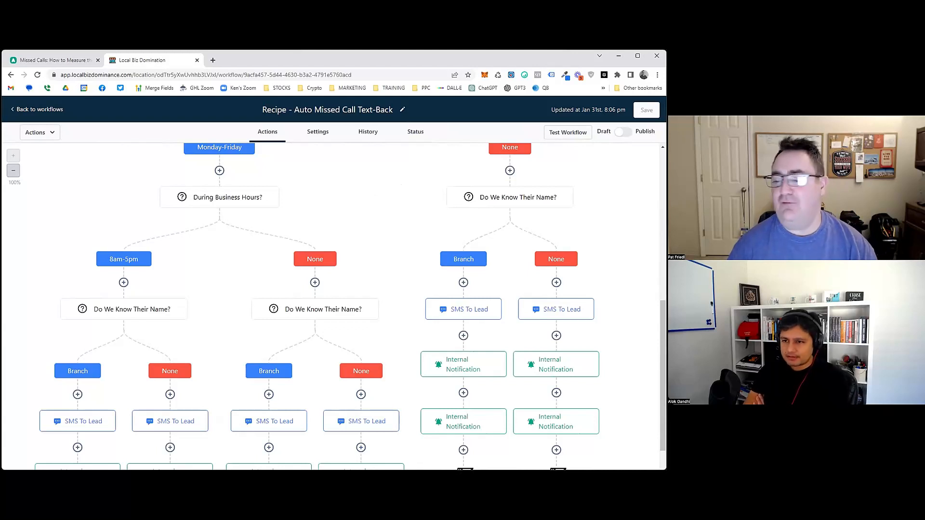
scroll(366, 410, down, 1)
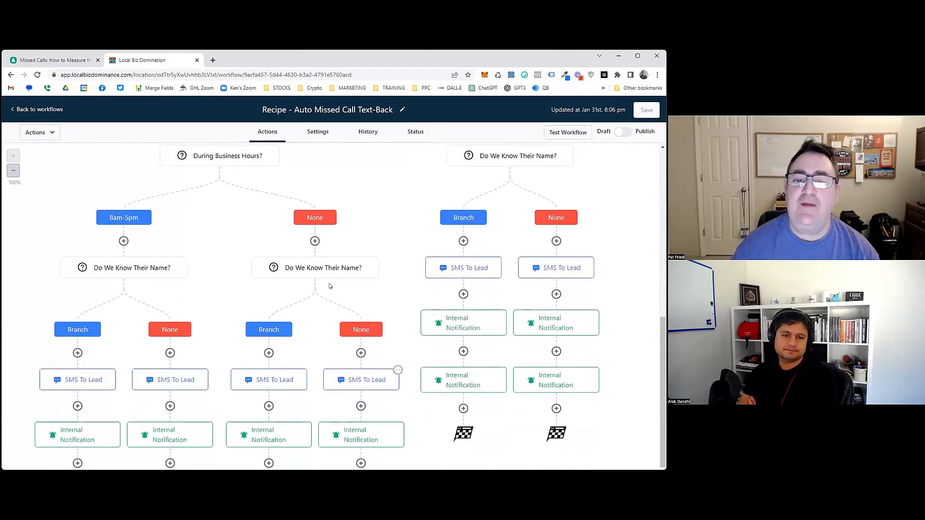
scroll(337, 294, up, 3)
scroll(361, 308, down, 1)
scroll(373, 301, down, 1)
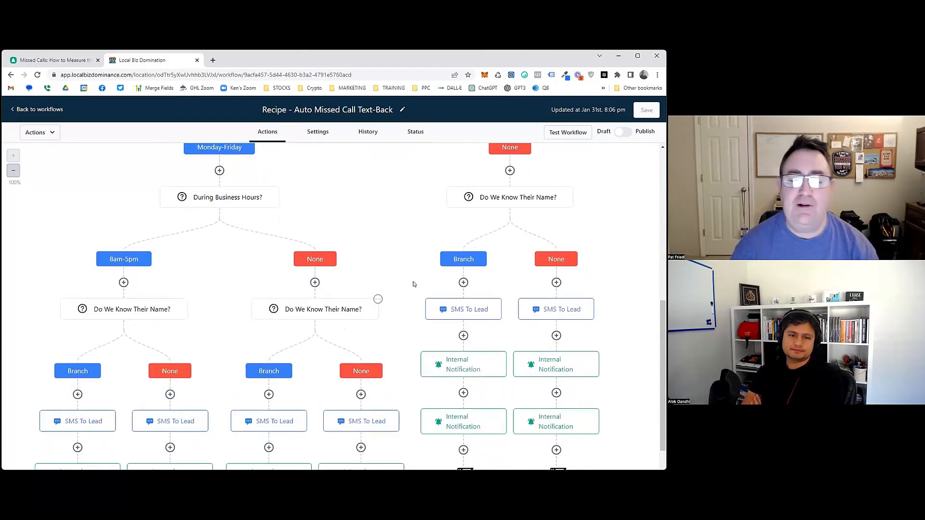
Delete both internal notifications below the SMS in the 8am-5pm None branch
scroll(424, 313, down, 1)
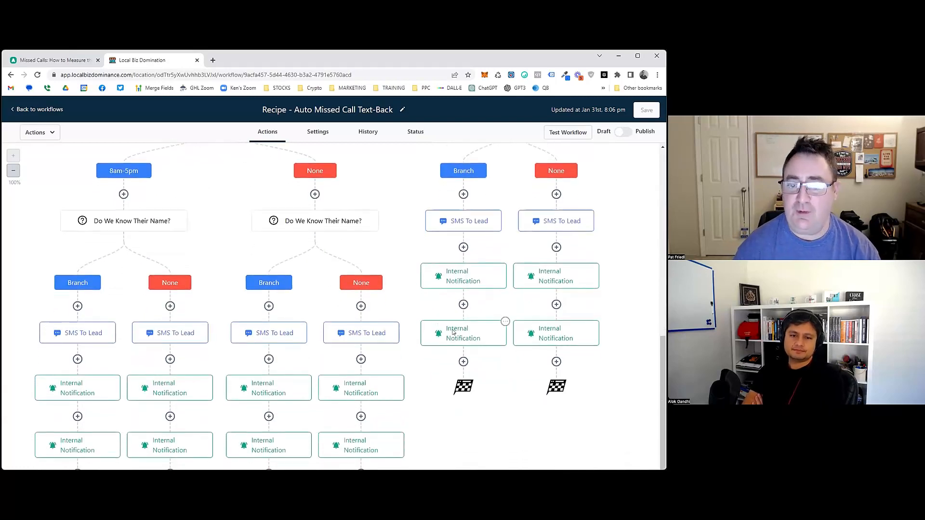
scroll(453, 338, down, 1)
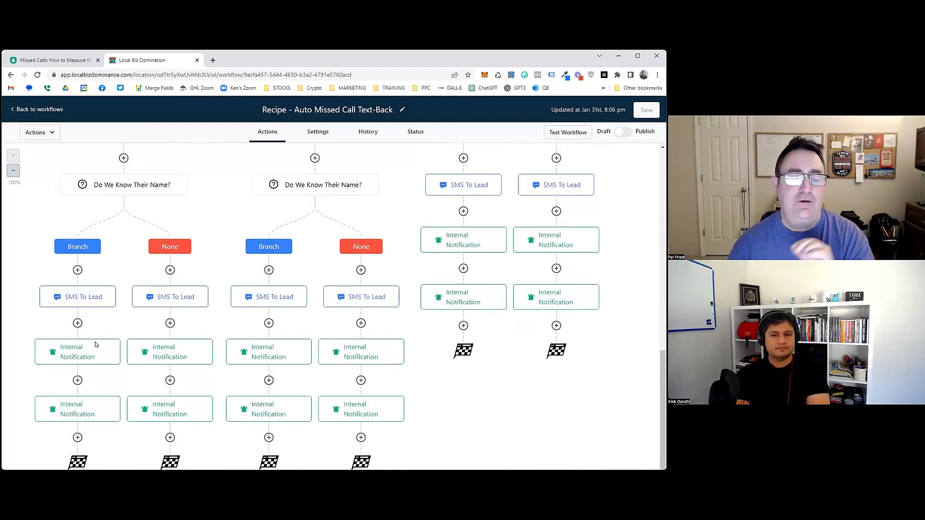
click(210, 340)
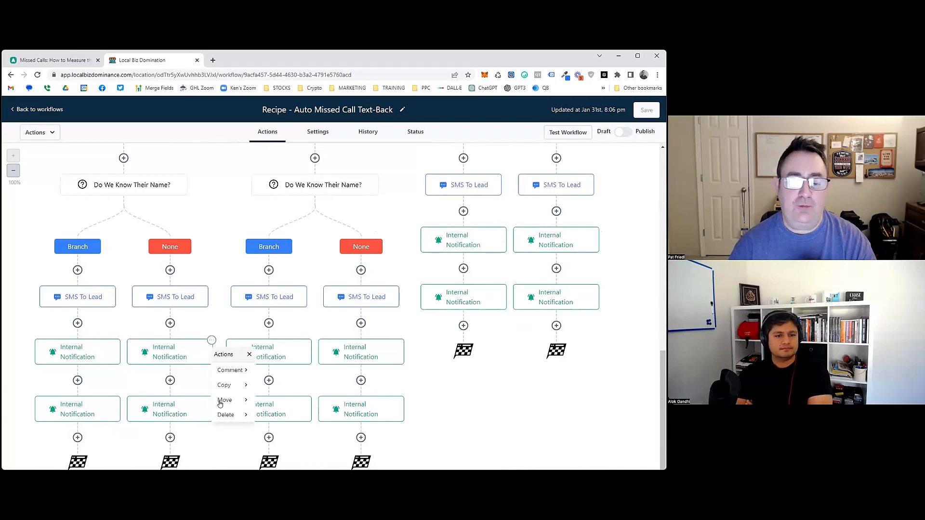
mouse_move(243, 415)
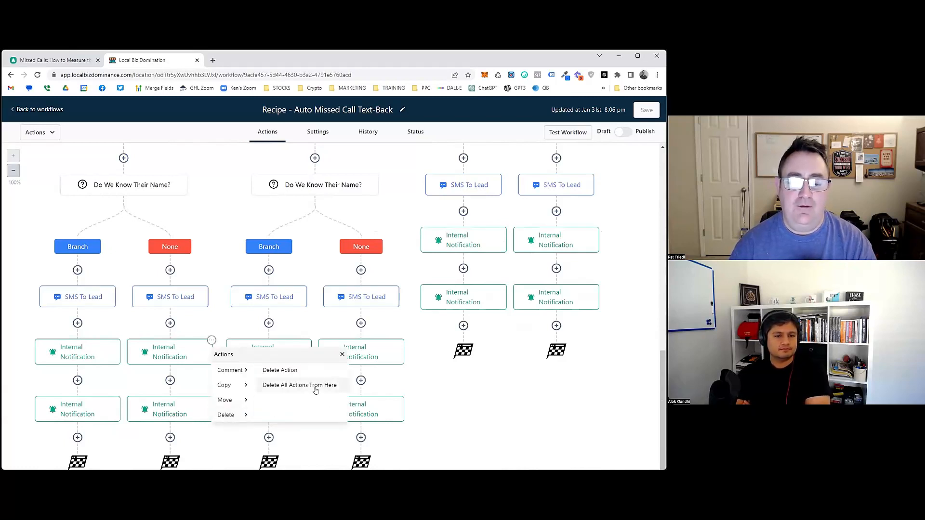
click(311, 385)
click(406, 325)
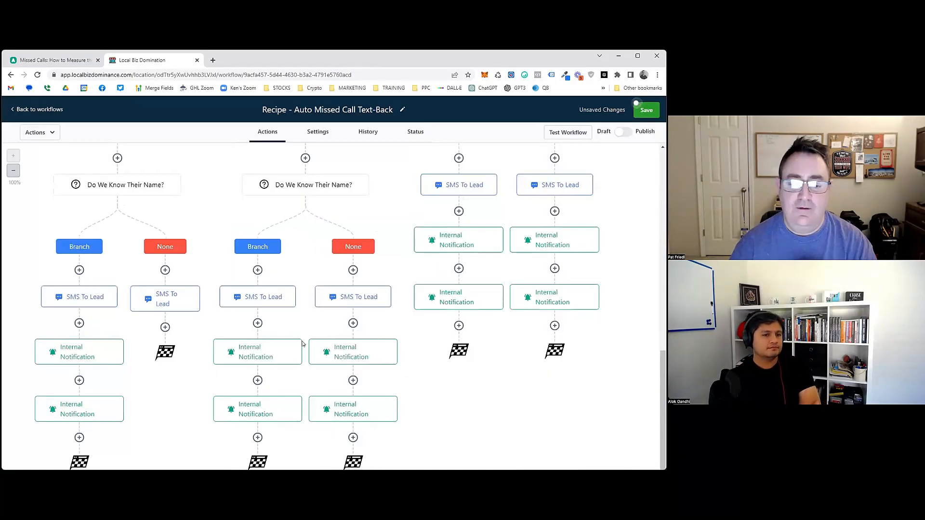
Delete all internal notifications below the SMS actions in the after-hours weekday Branch and None paths
click(300, 340)
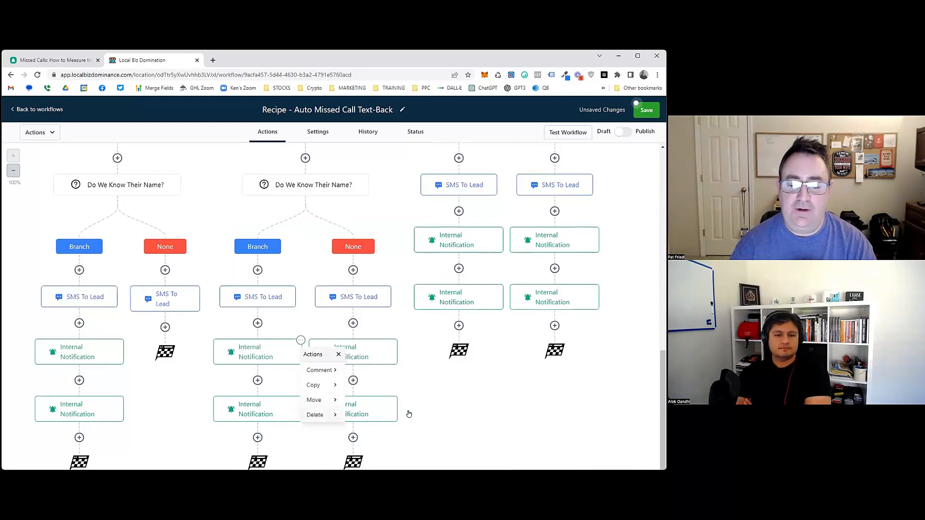
mouse_move(407, 414)
click(420, 385)
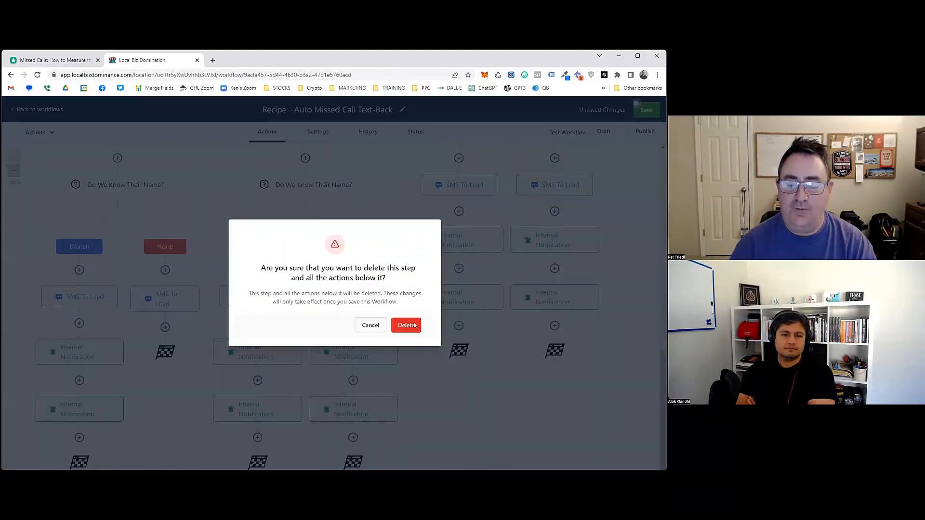
click(406, 325)
click(389, 340)
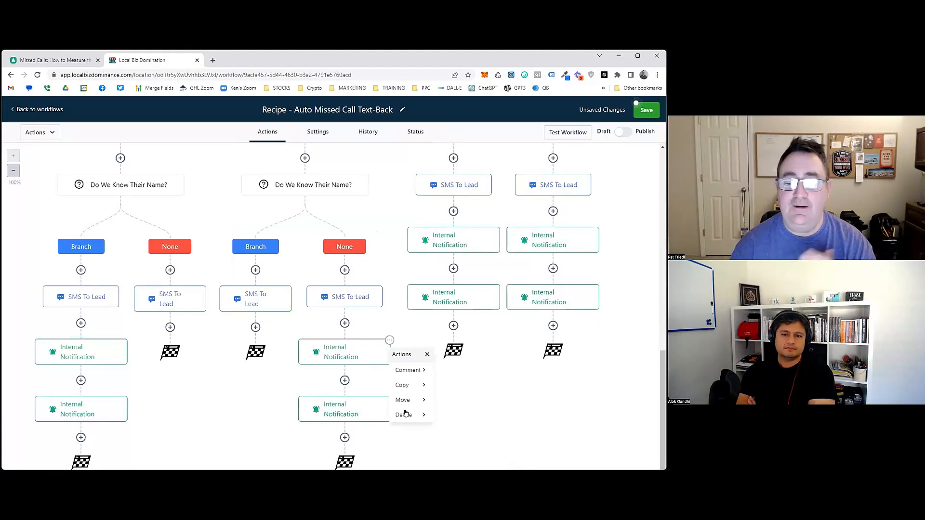
mouse_move(407, 415)
click(487, 384)
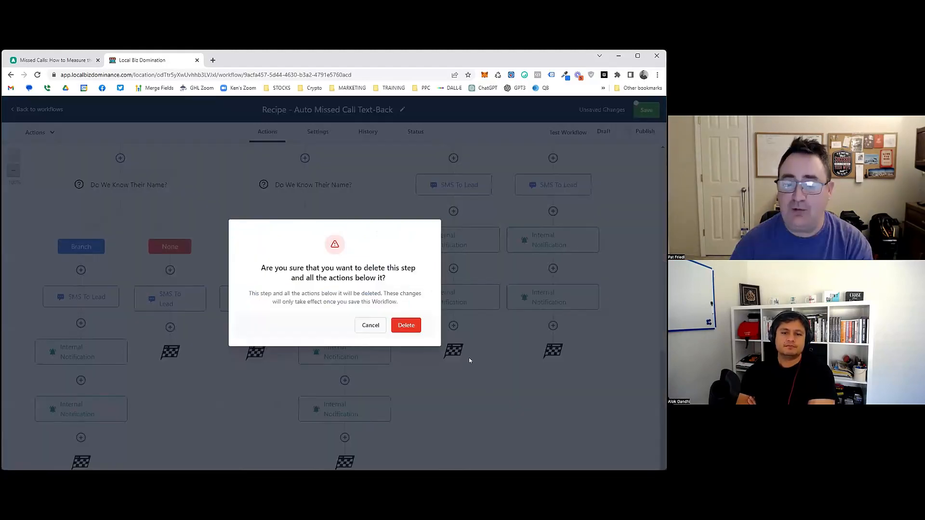
click(414, 329)
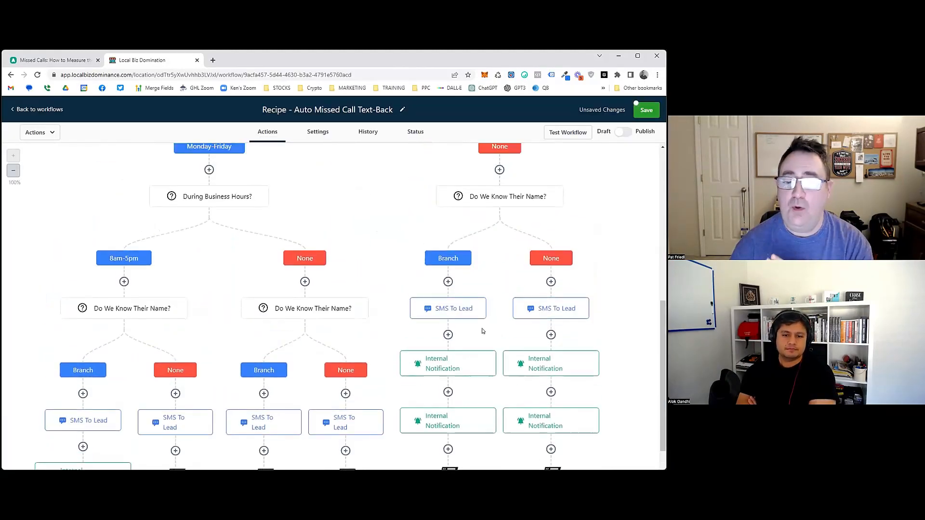
Delete both internal notifications below the SMS in the weekend known-name Branch
scroll(494, 289, down, 1)
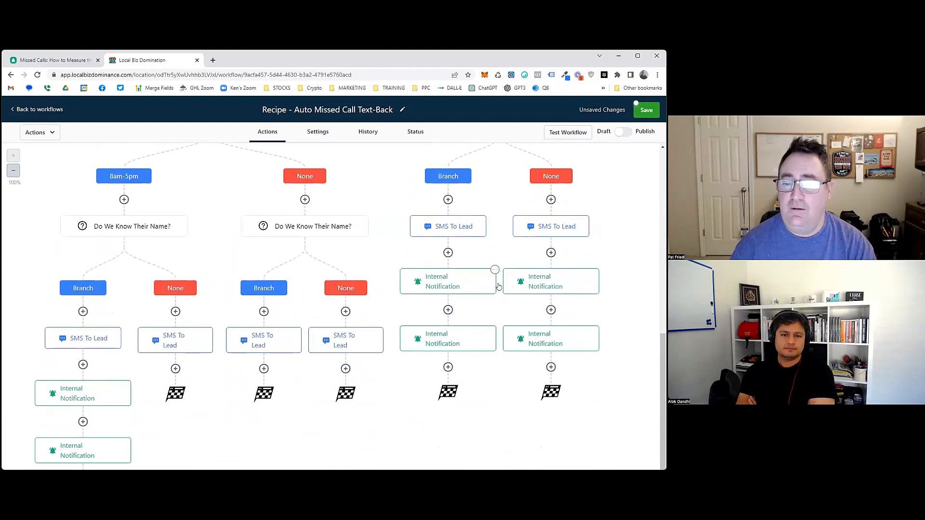
click(494, 270)
mouse_move(539, 344)
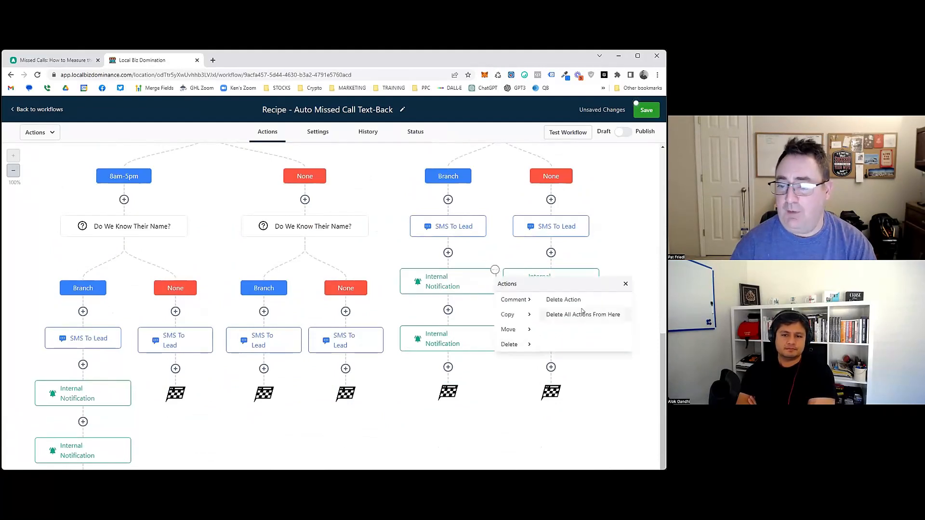
click(582, 314)
click(406, 323)
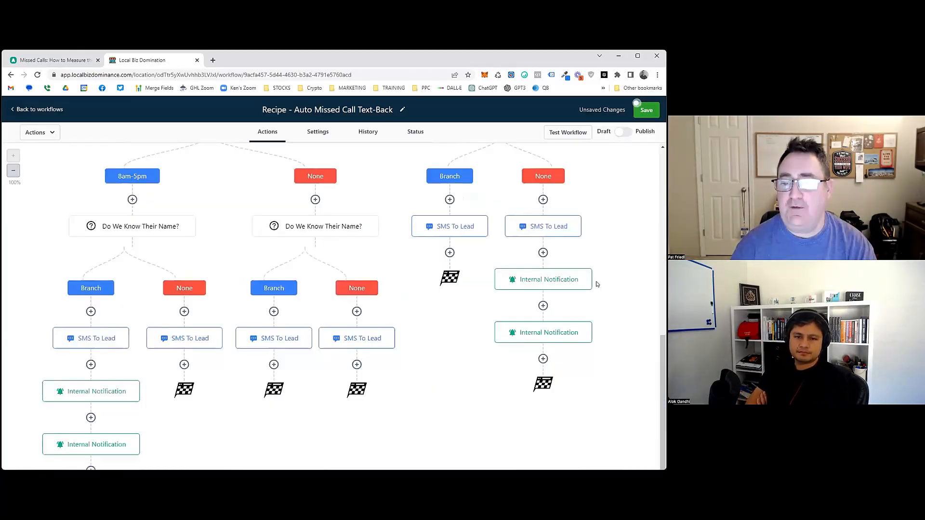
Delete both internal notifications below the SMS in the weekend None branch
click(590, 269)
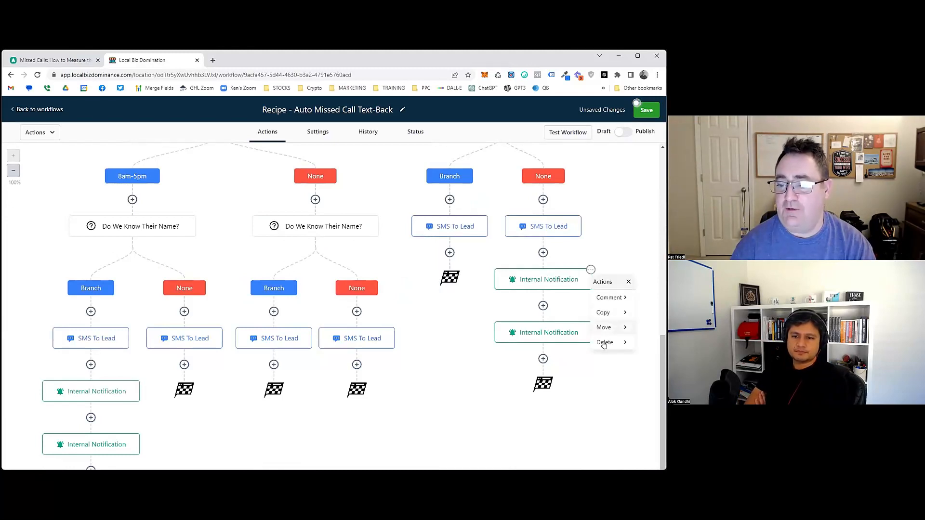
mouse_move(621, 342)
click(650, 311)
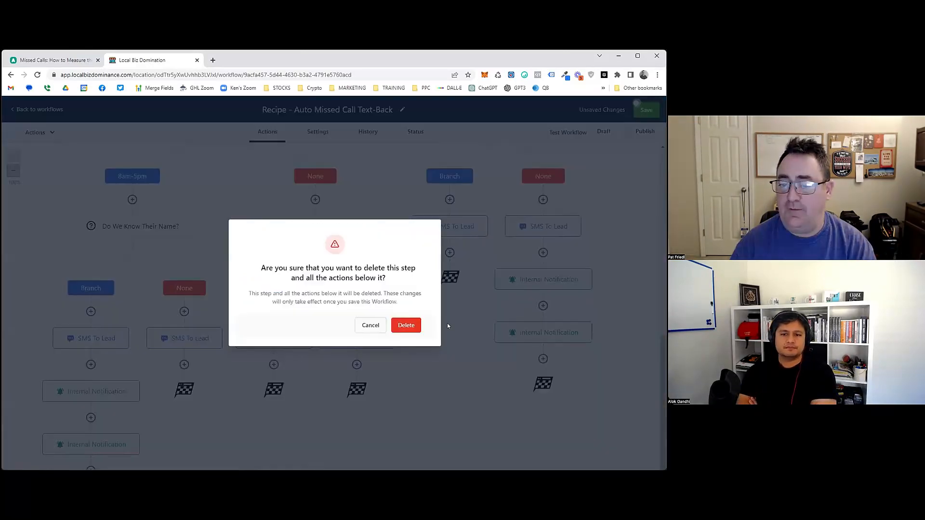
click(406, 325)
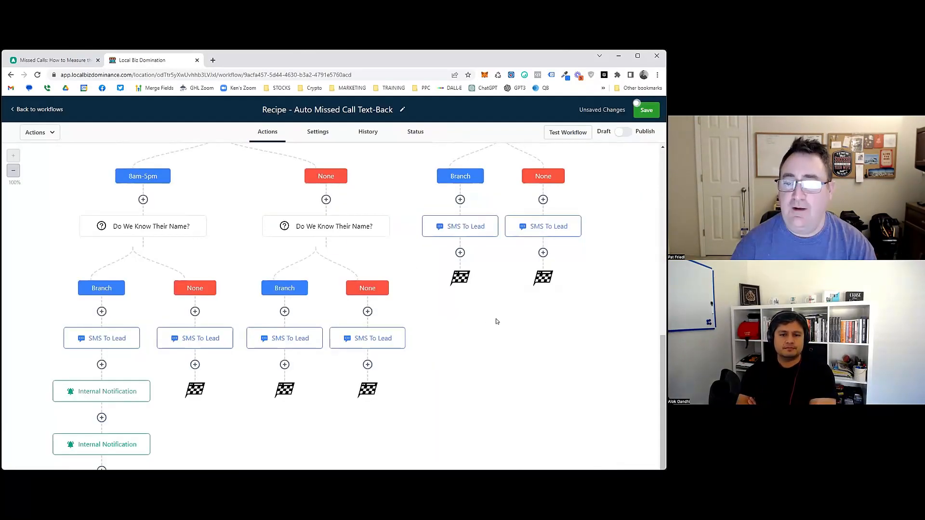
Add a Go To action after the weekend None SMS, linked to the first internal notification in the 8am-5pm Branch path
click(543, 253)
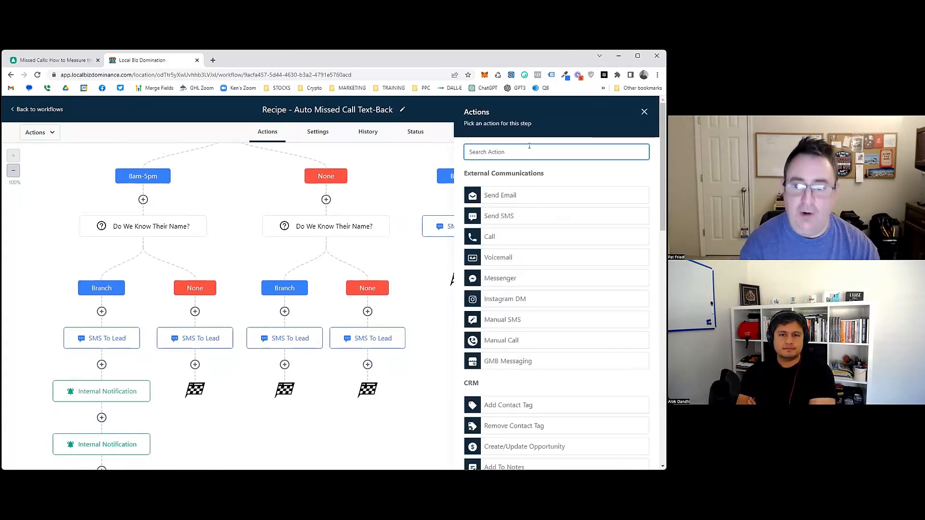
text(go)
click(506, 231)
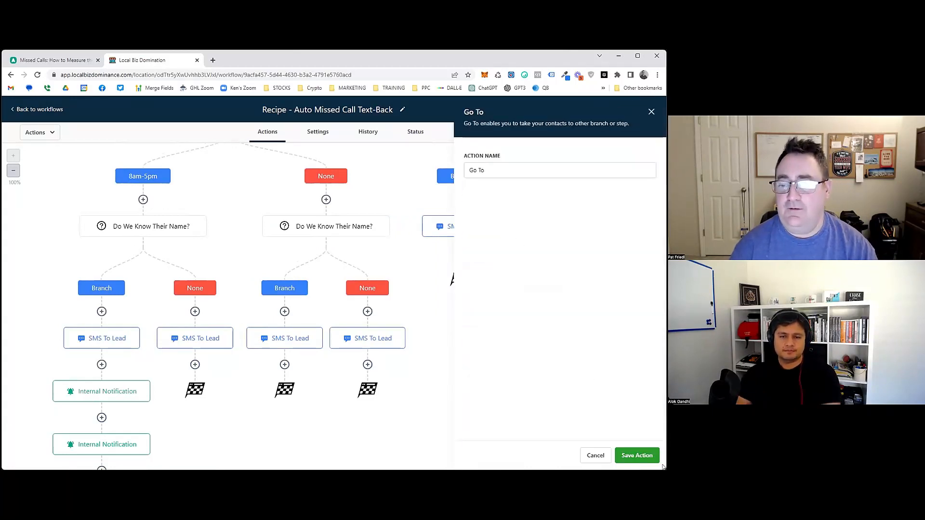
click(640, 456)
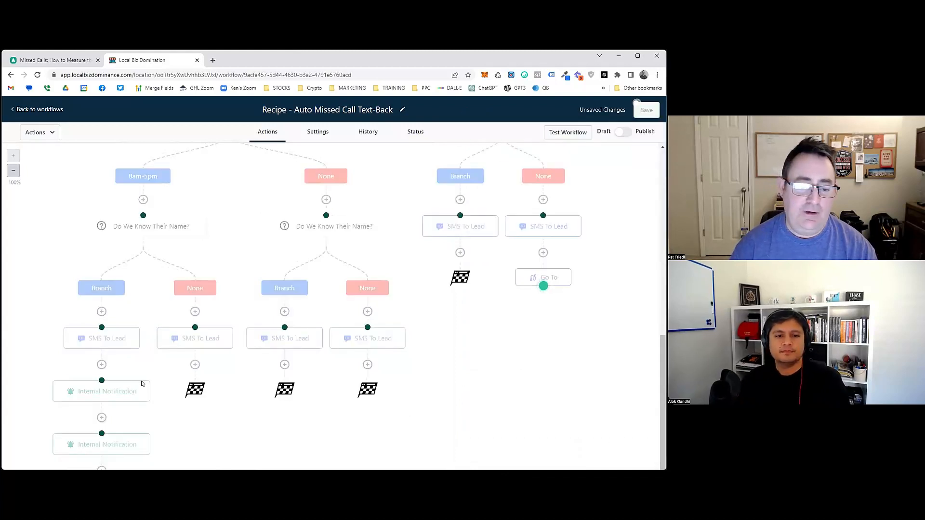
click(103, 381)
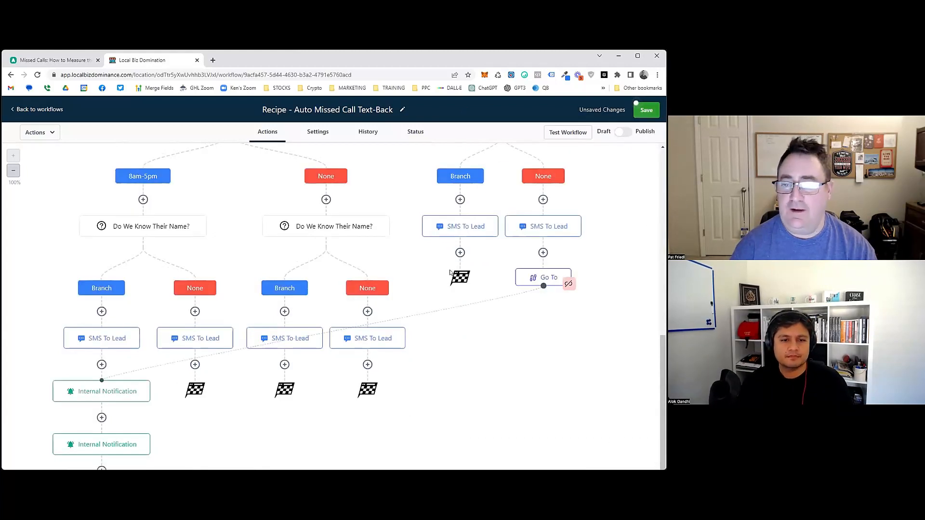
Add a Go To action after the weekend known-name Branch SMS, linked to the first 8am-5pm internal notification
click(570, 270)
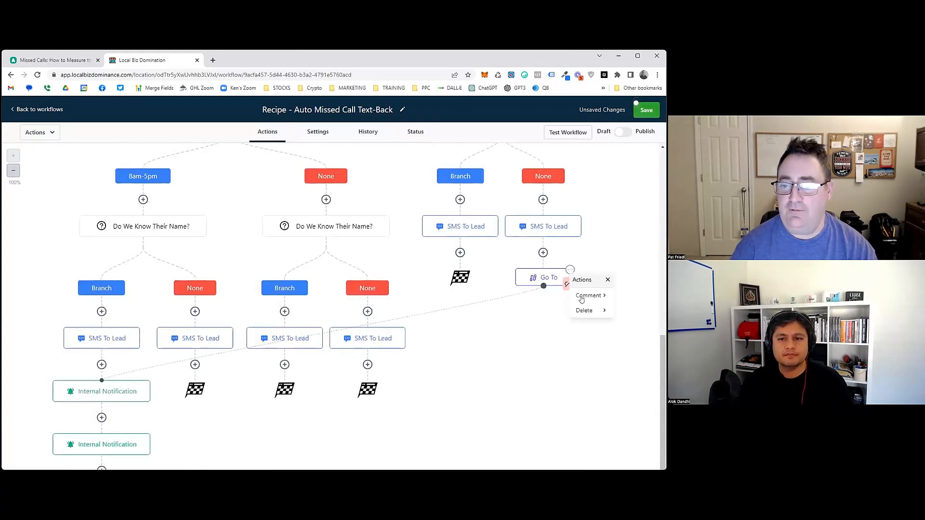
click(460, 253)
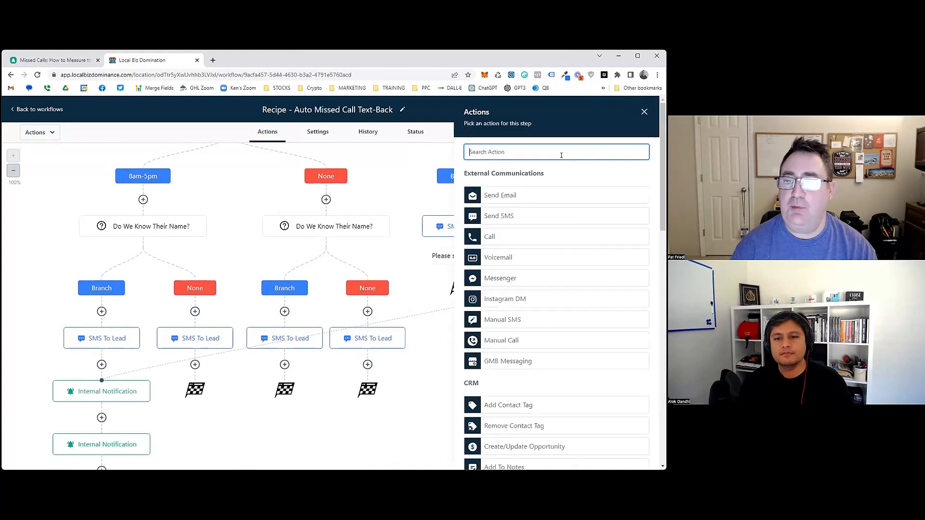
text(go)
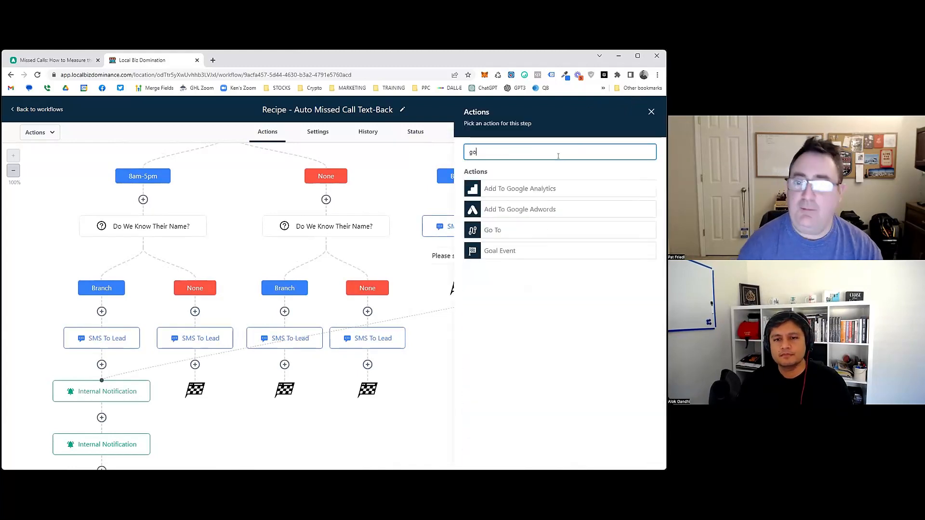
click(527, 231)
click(637, 456)
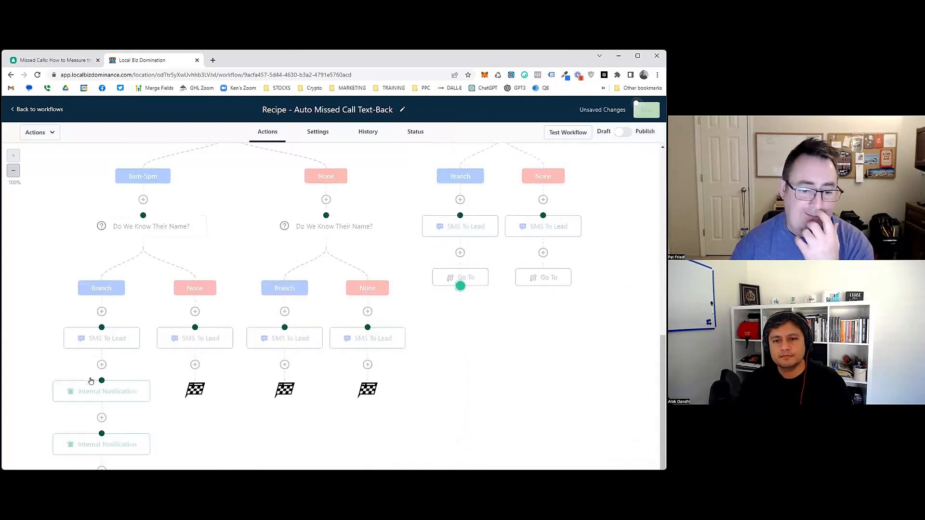
Add a Go To action after the after-hours weekday None SMS, linked to the first 8am-5pm internal notification
click(367, 364)
text(go)
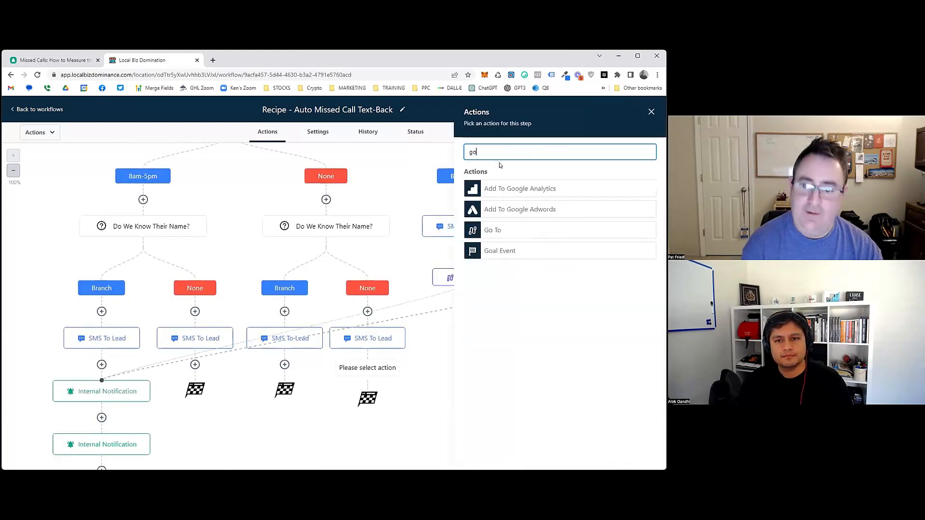
click(489, 231)
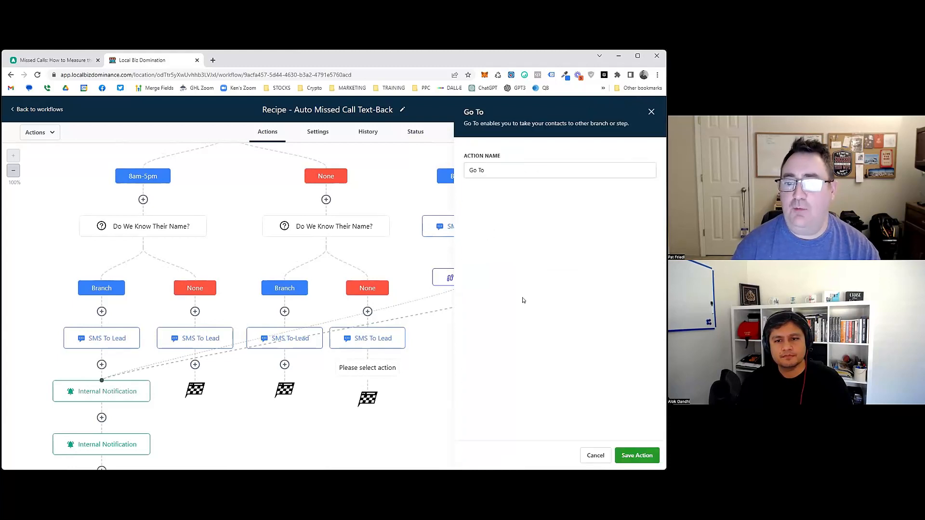
click(622, 451)
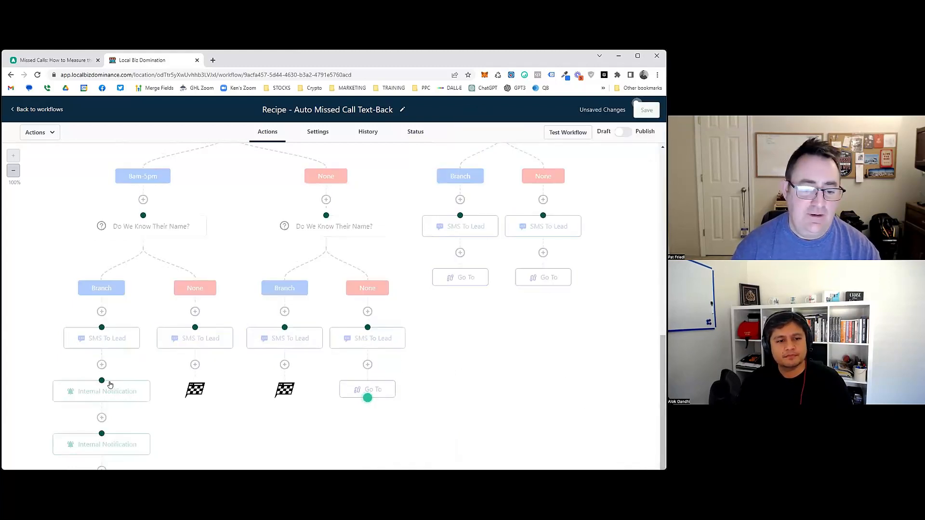
Add a Go To action after the after-hours weekday Branch SMS, linked to the first 8am-5pm internal notification
click(285, 365)
text(go)
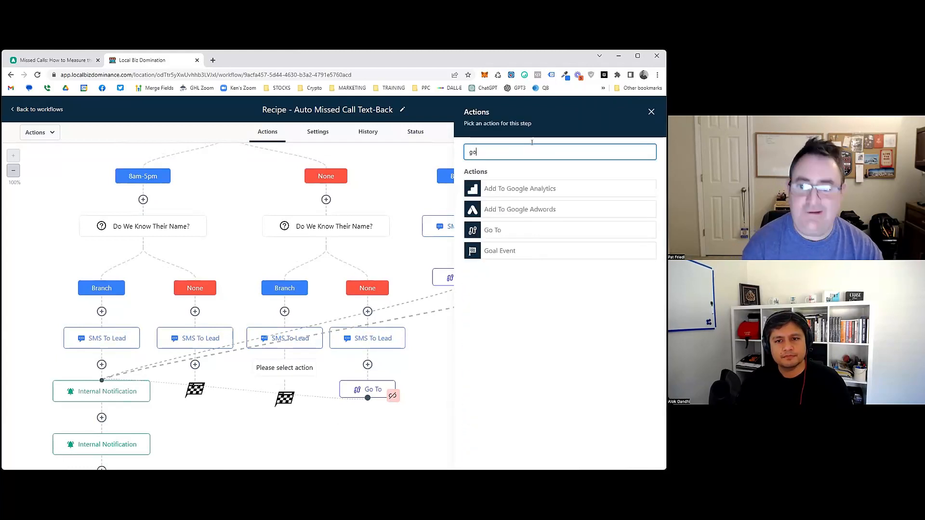
click(524, 234)
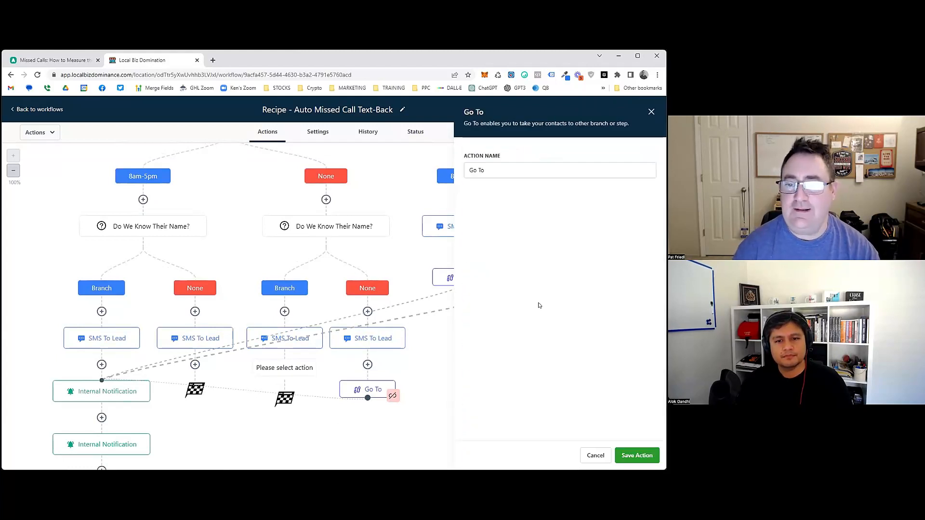
click(636, 455)
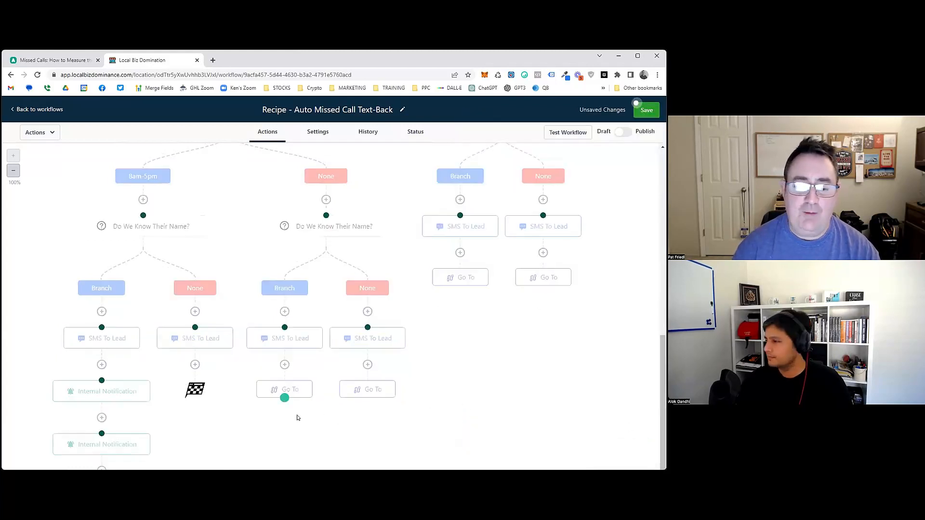
click(102, 381)
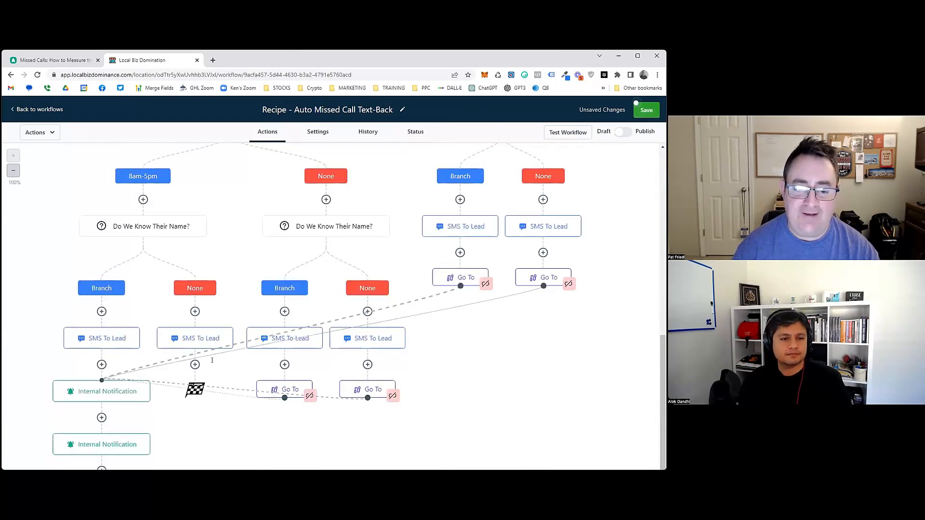
Add a Go To action after the 8am-5pm None SMS, linked to the first internal notification in the neighbouring Branch path
click(195, 364)
text(go)
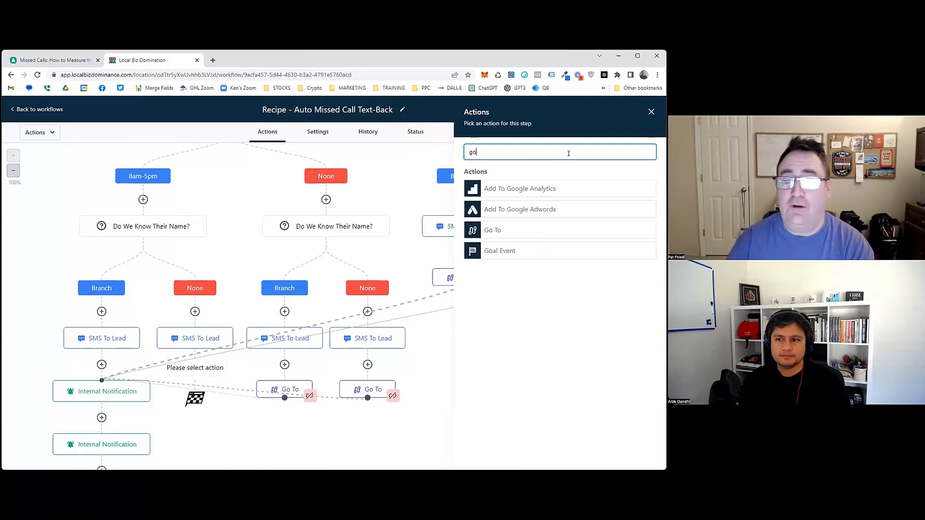
click(507, 232)
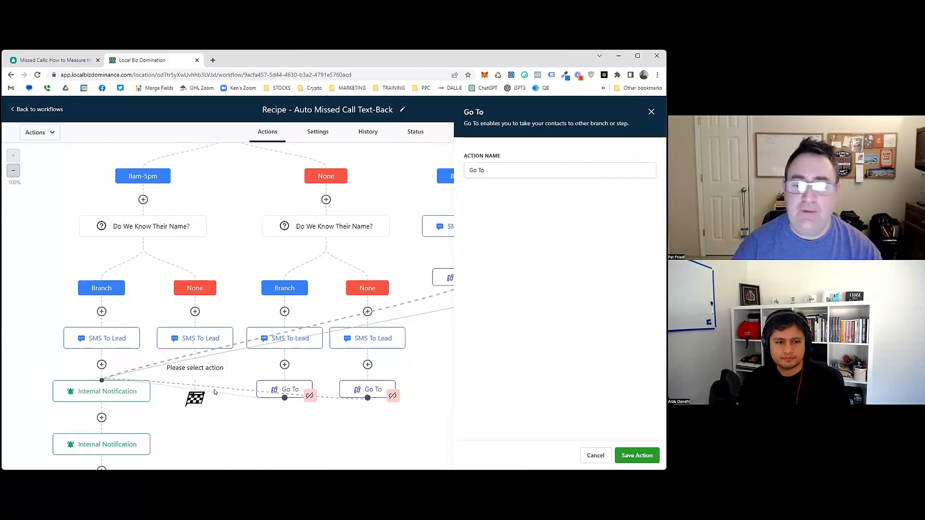
click(637, 455)
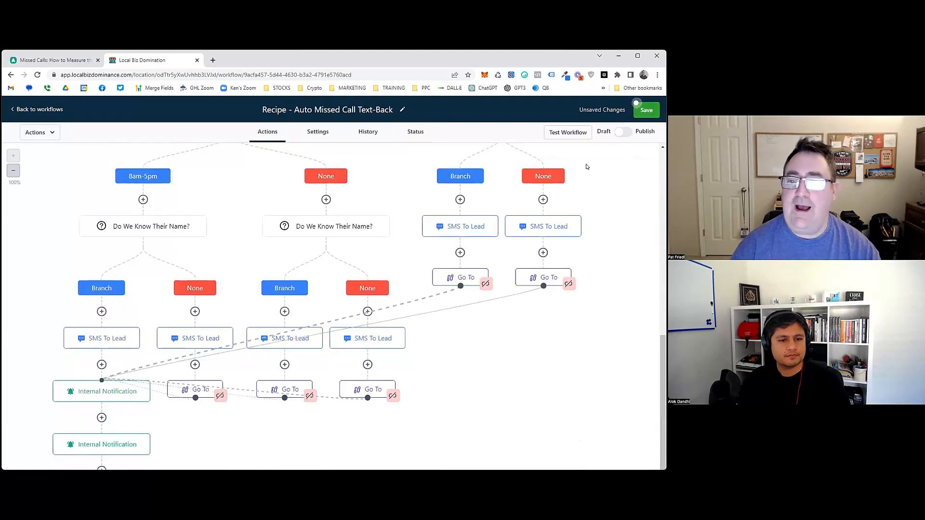
Add a Wait action with a 30-minute time delay below the second internal notification in the 8am-5pm Branch path
scroll(523, 265, up, 3)
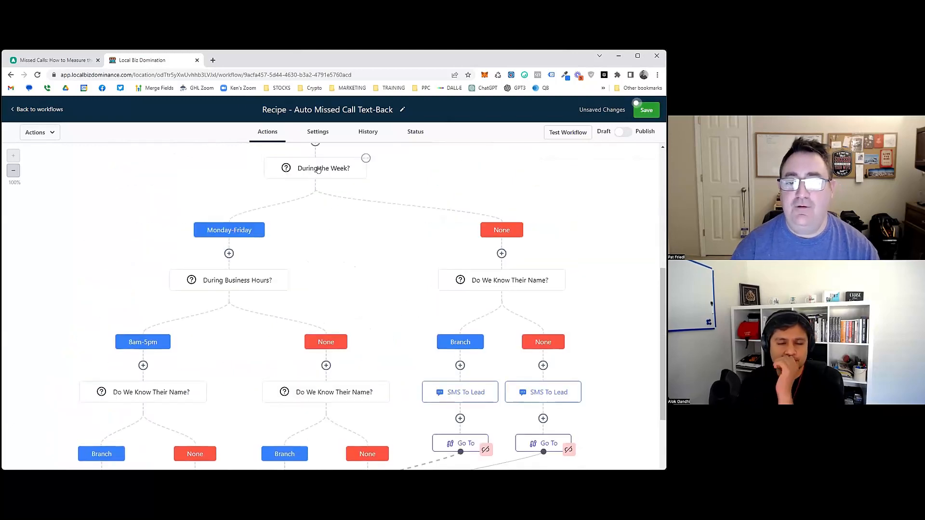
scroll(554, 284, down, 3)
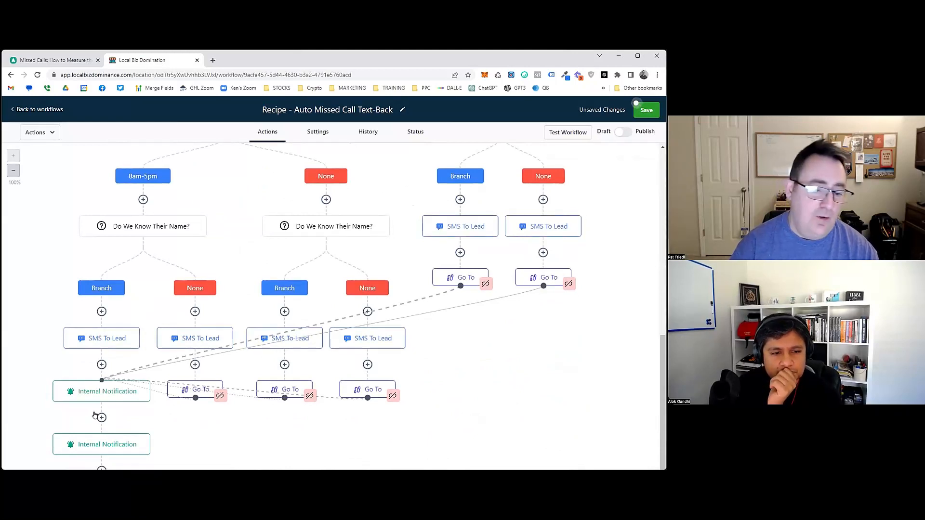
scroll(100, 401, down, 1)
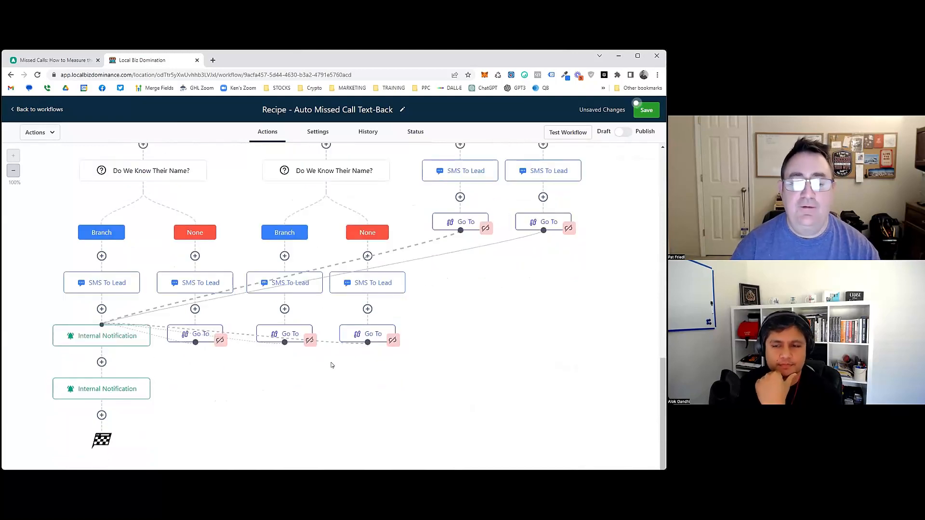
click(101, 415)
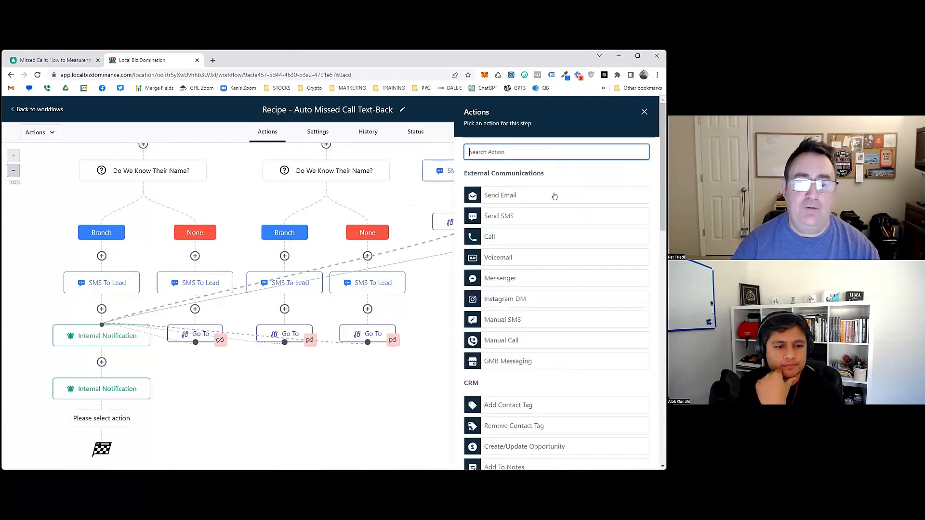
text(wait)
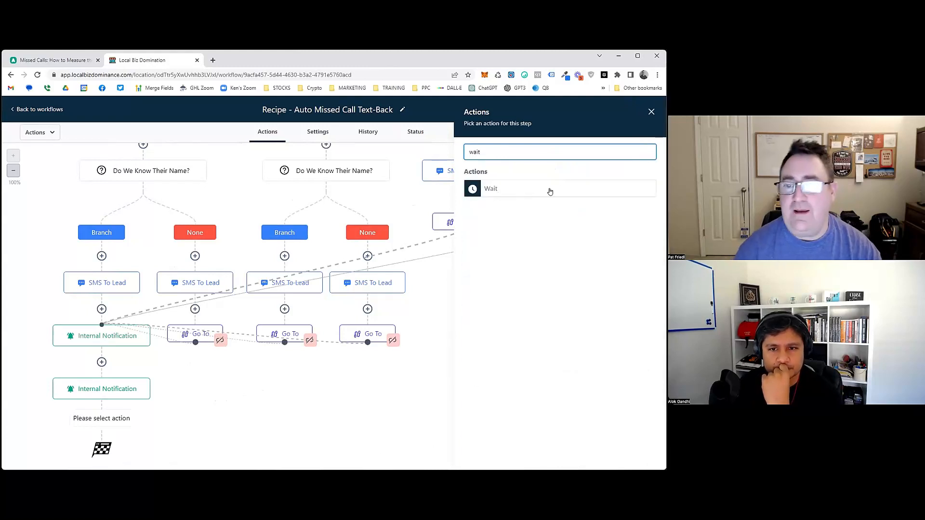
click(550, 191)
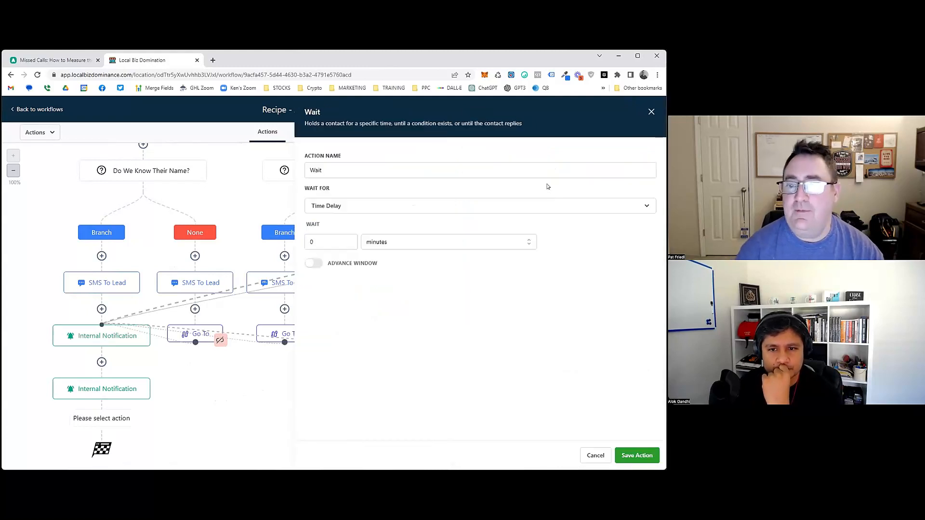
click(311, 236)
text(30)
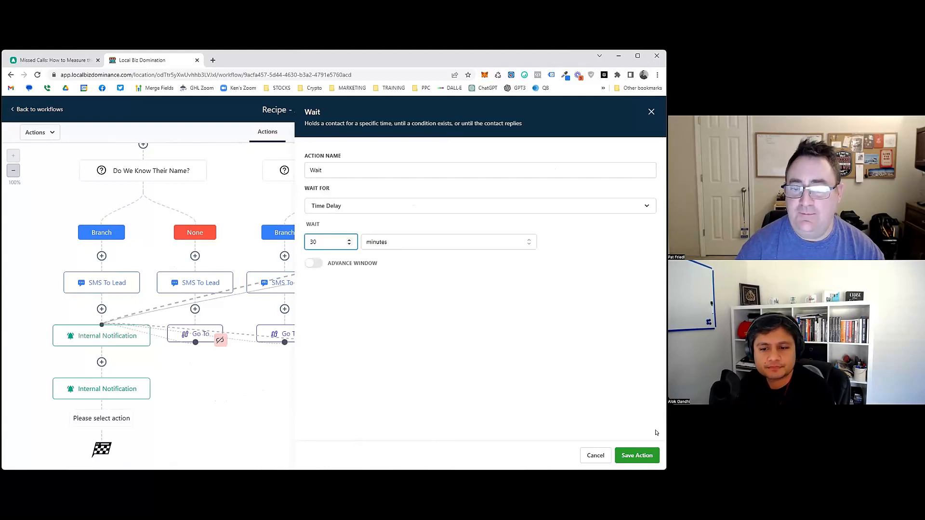
click(636, 455)
Add a Remove Contact Tag action for the missed-call tag after the Wait, and save the workflow
scroll(111, 436, down, 2)
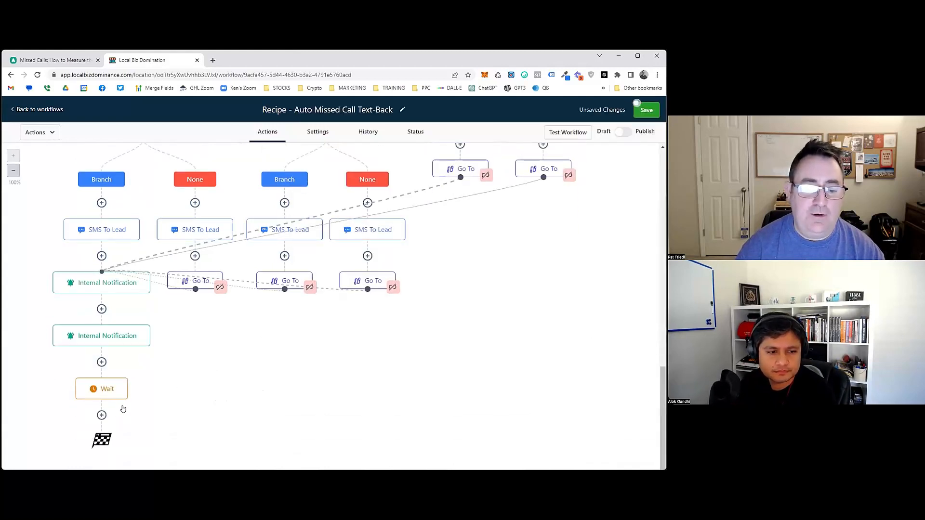
text(rem)
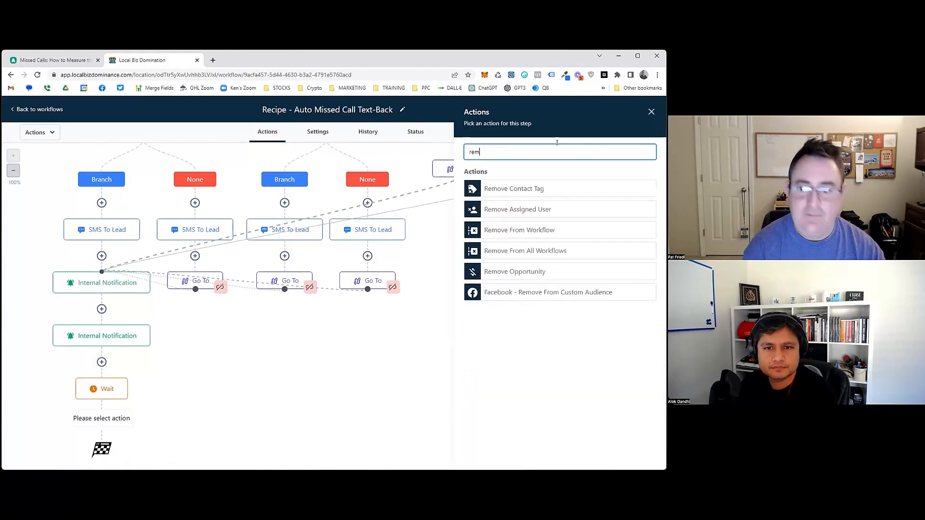
click(525, 189)
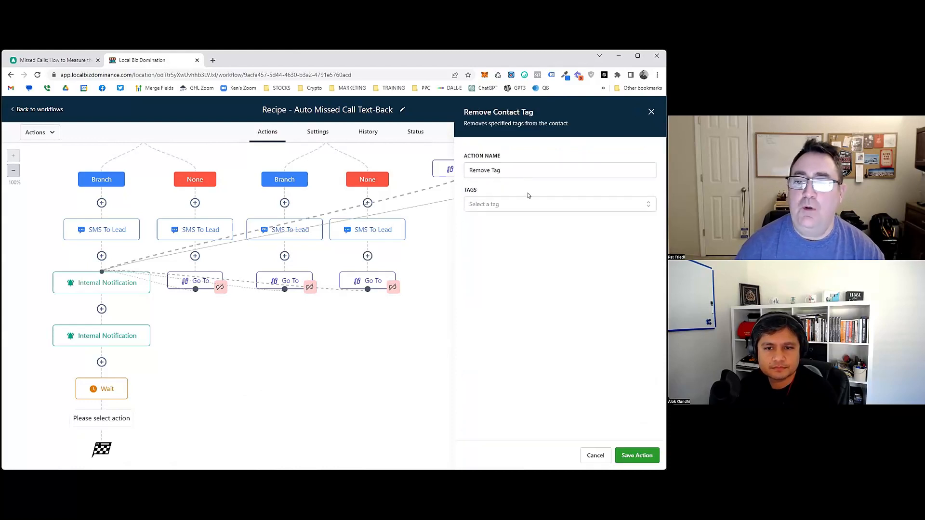
click(527, 203)
click(495, 254)
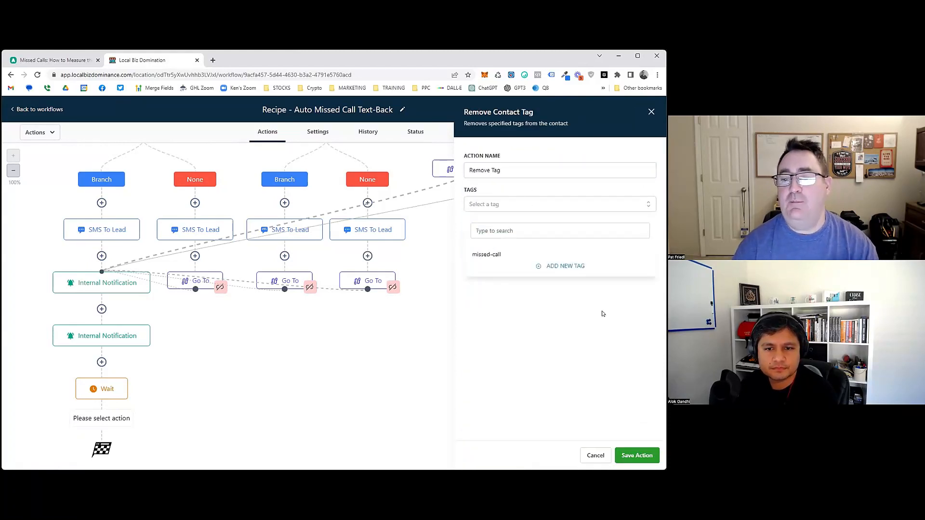
click(636, 455)
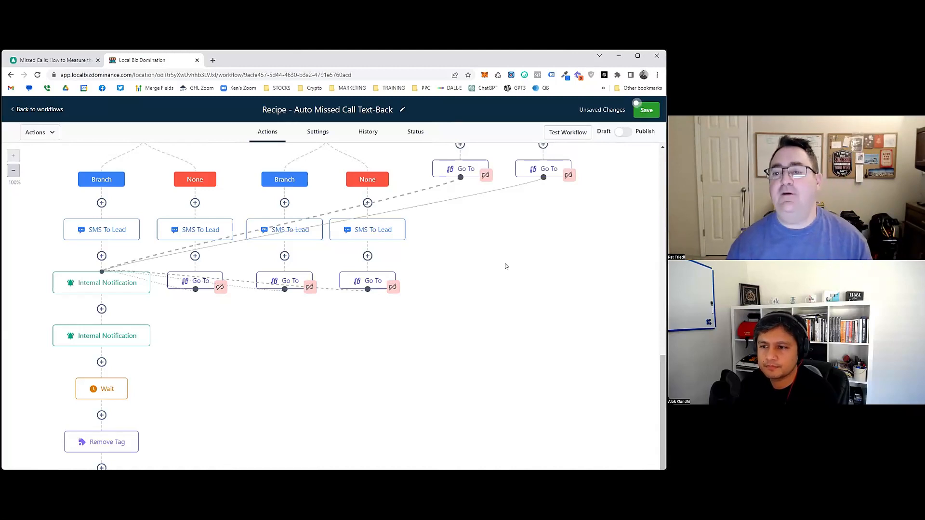
click(654, 112)
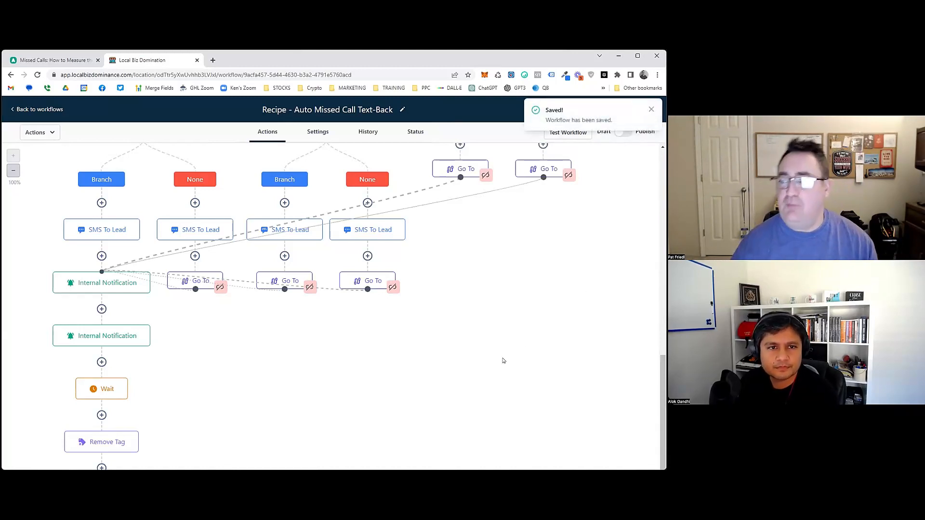
scroll(429, 373, down, 1)
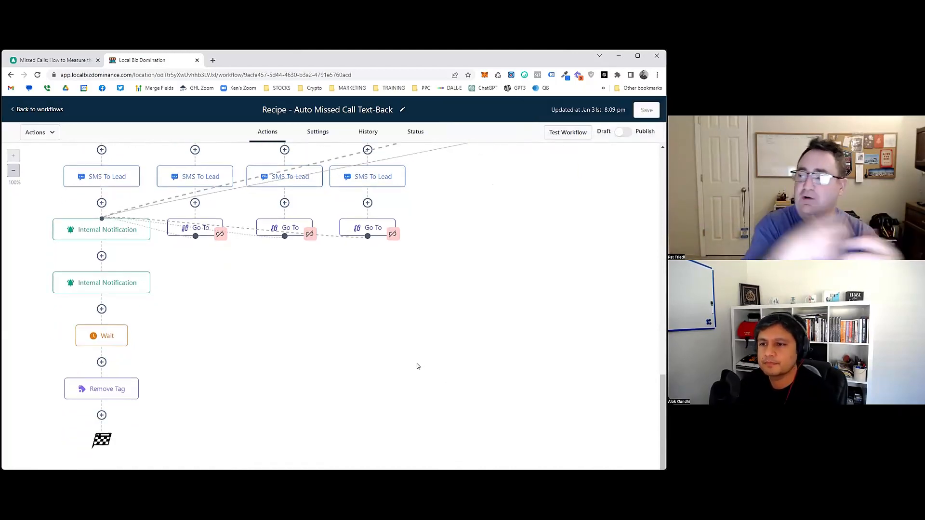
Review the full workflow from the missed-call trigger through the weekday, business-hours and name branches down to the tag removal
scroll(417, 366, up, 12)
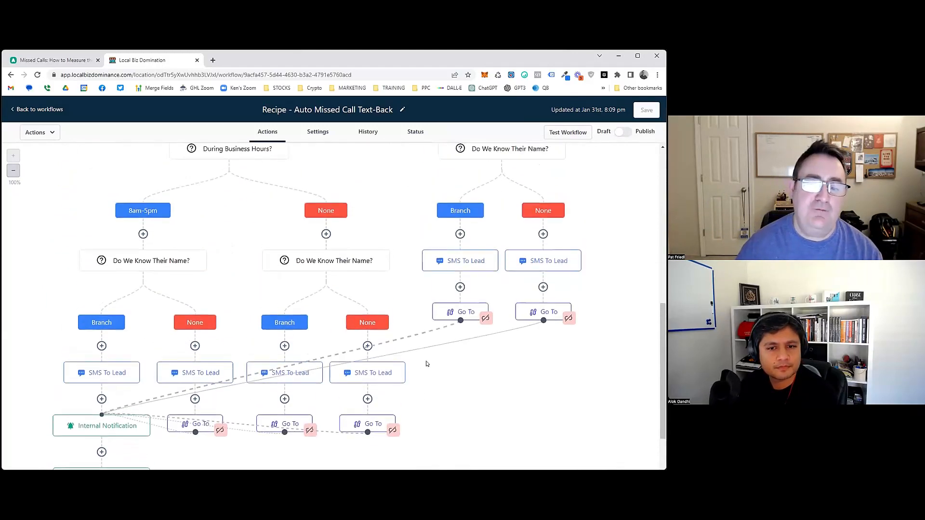
scroll(535, 318, up, 1)
scroll(542, 292, down, 2)
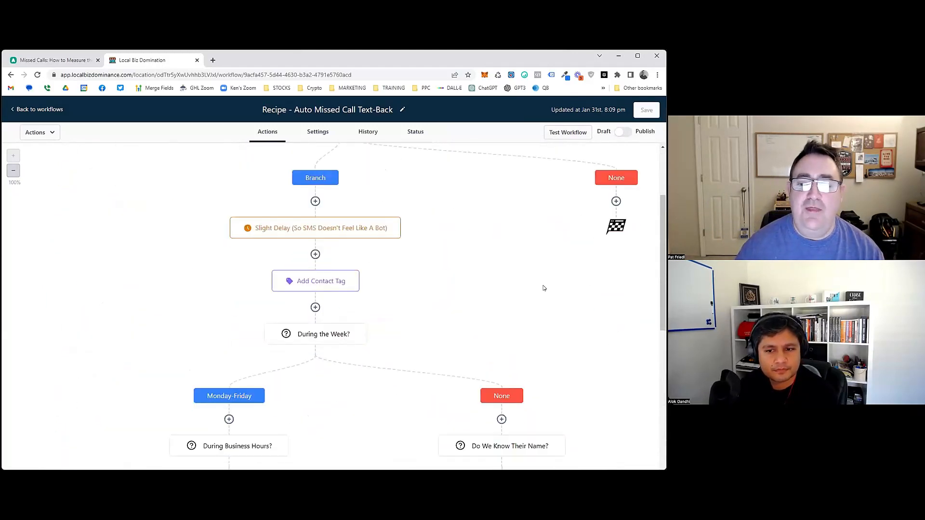
scroll(552, 284, up, 3)
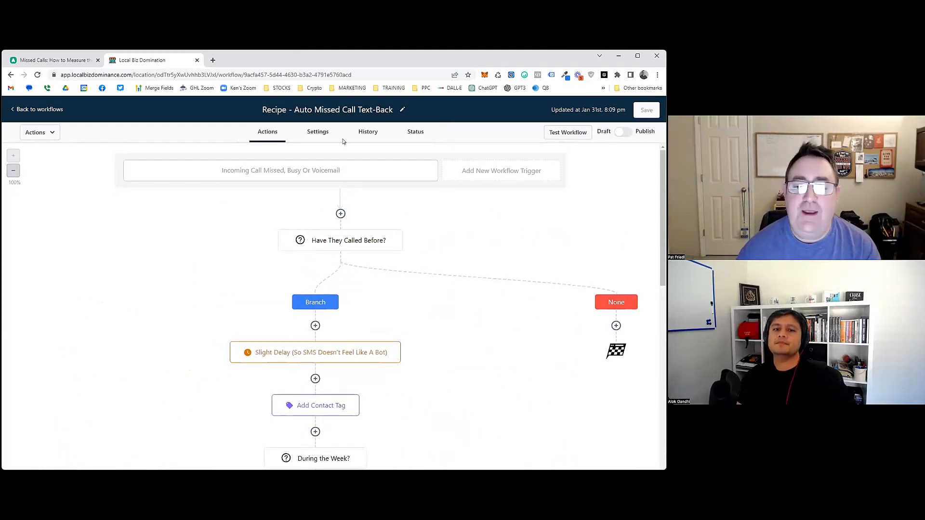
scroll(264, 226, down, 3)
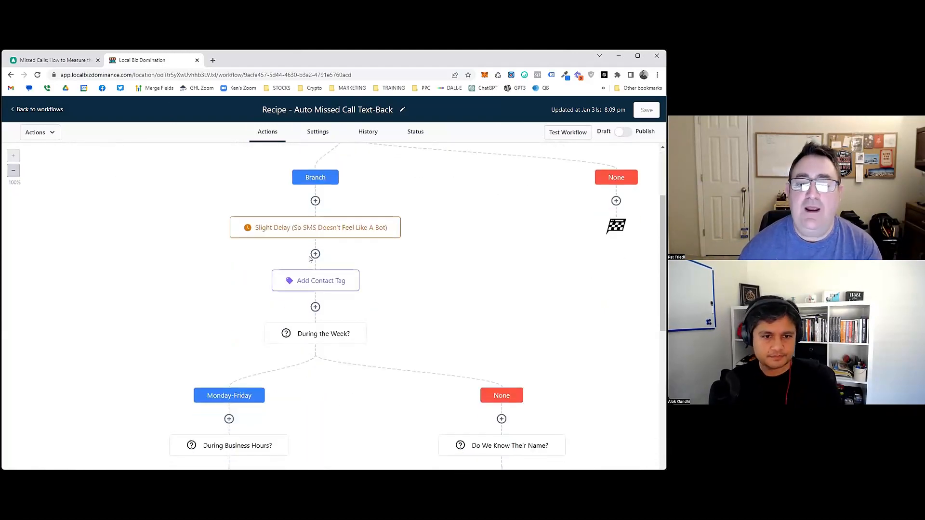
scroll(342, 160, down, 3)
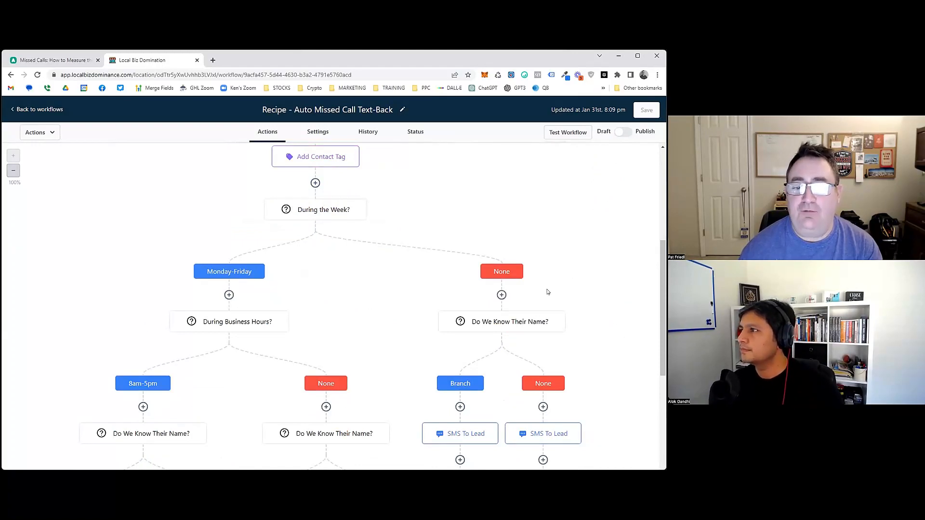
scroll(335, 227, down, 3)
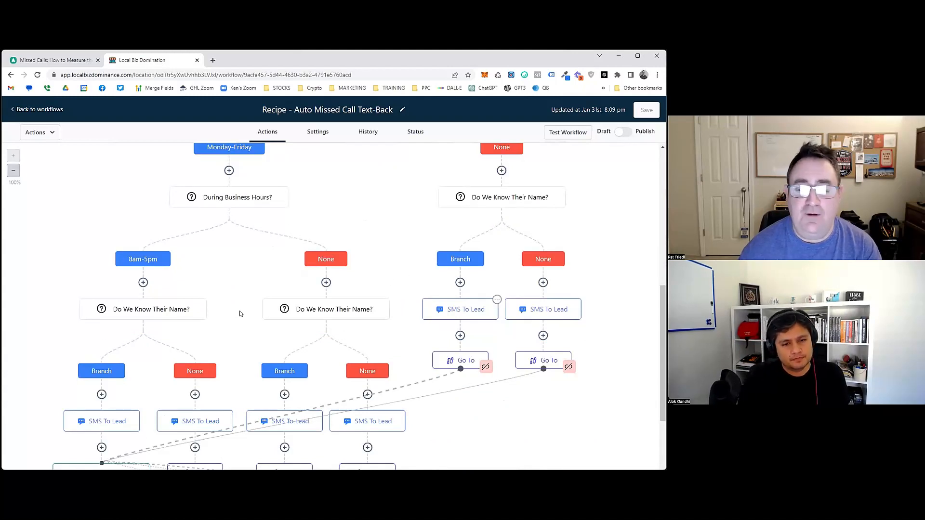
scroll(513, 400, down, 3)
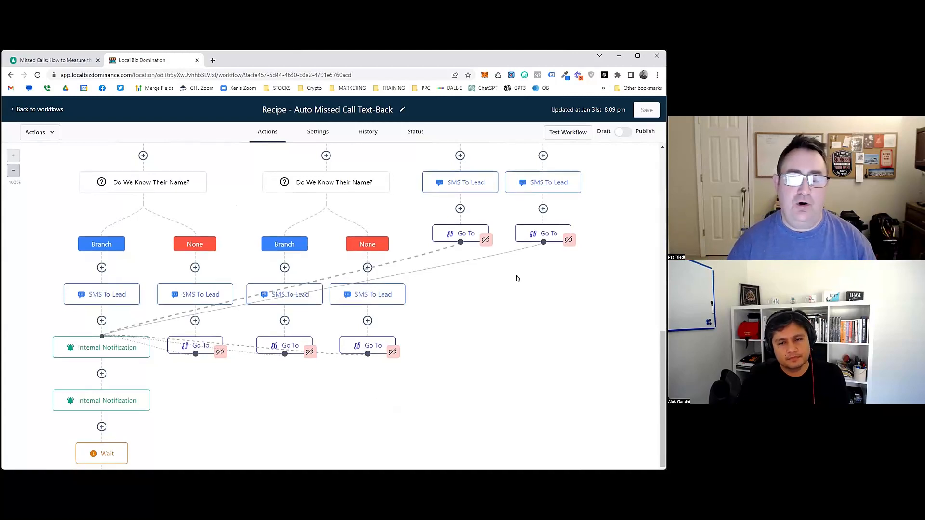
scroll(518, 276, down, 3)
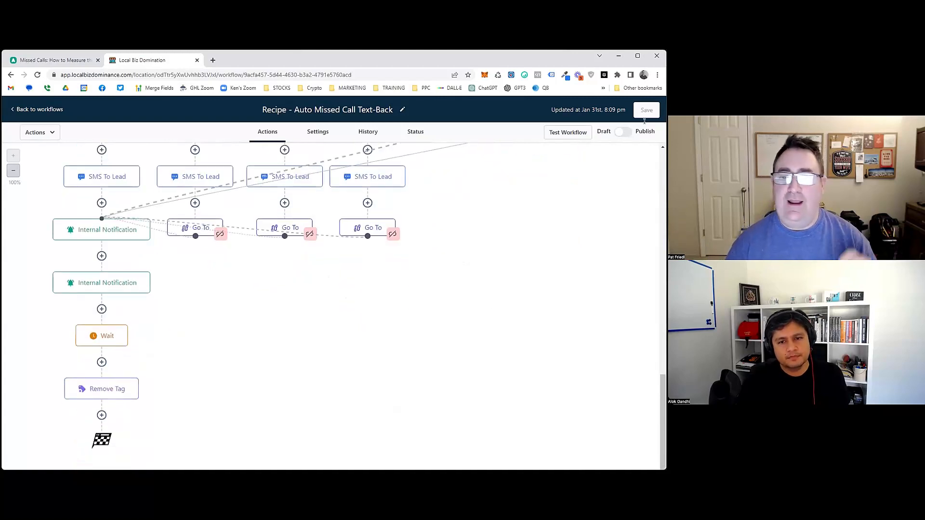
Enable Allow Multiple in the workflow's settings, switch the workflow from Draft to Publish, and save it
click(318, 132)
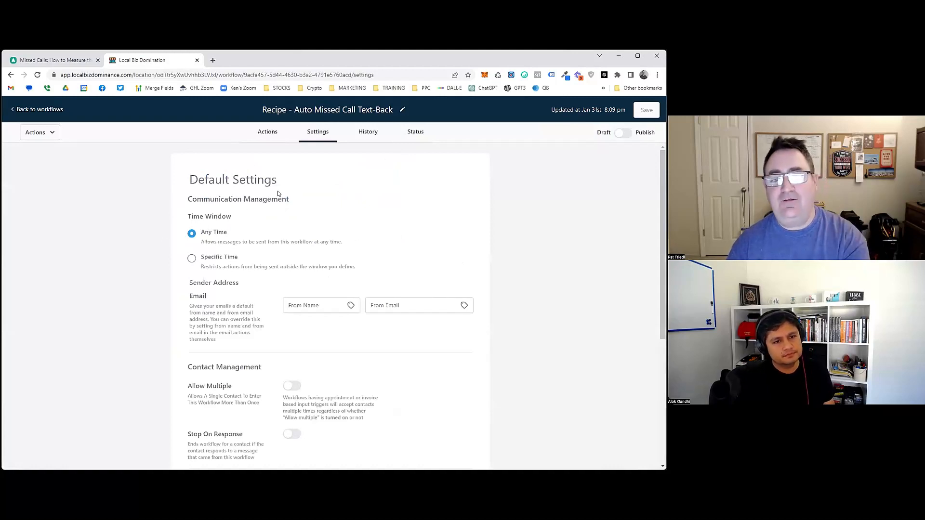
scroll(277, 231, down, 1)
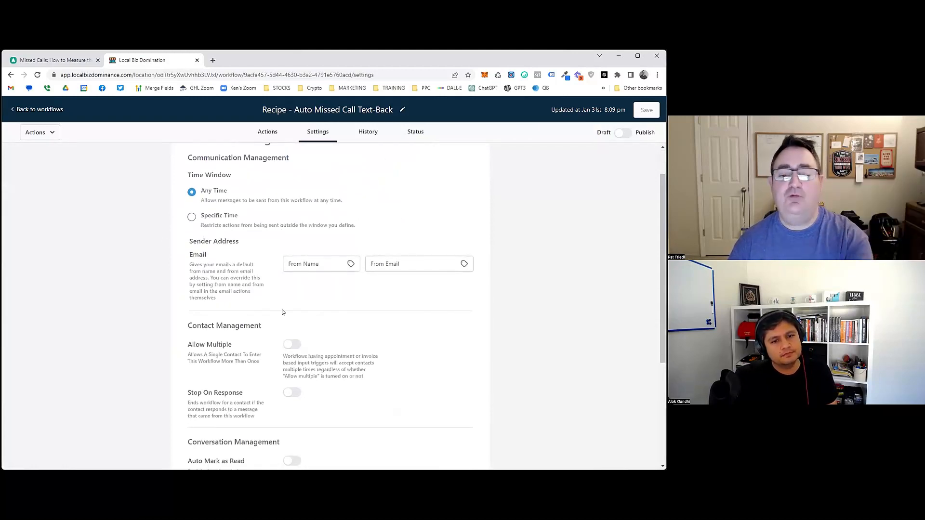
click(333, 338)
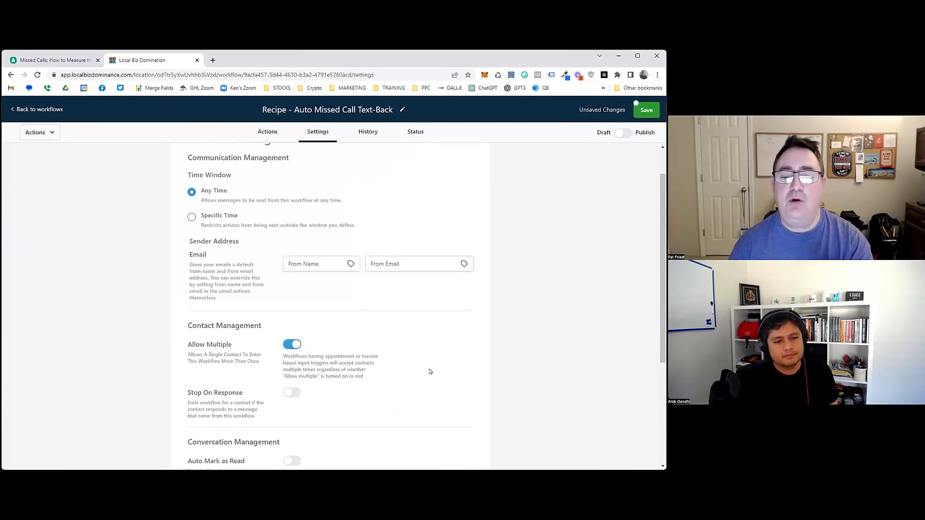
scroll(430, 371, up, 1)
click(624, 133)
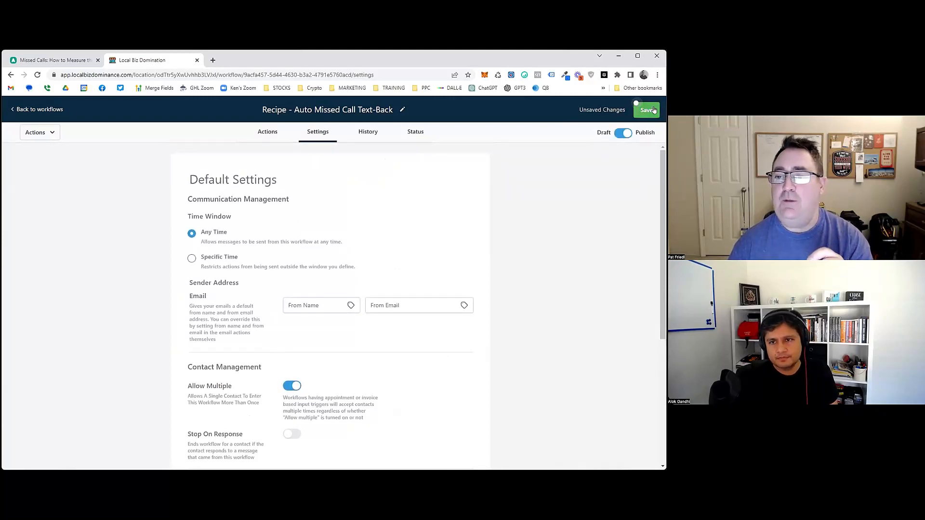
click(654, 111)
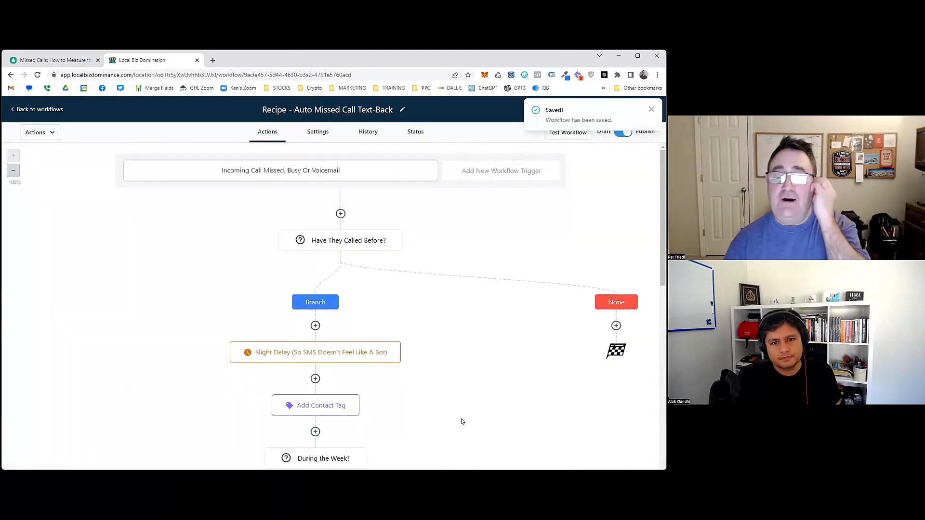
scroll(461, 422, down, 10)
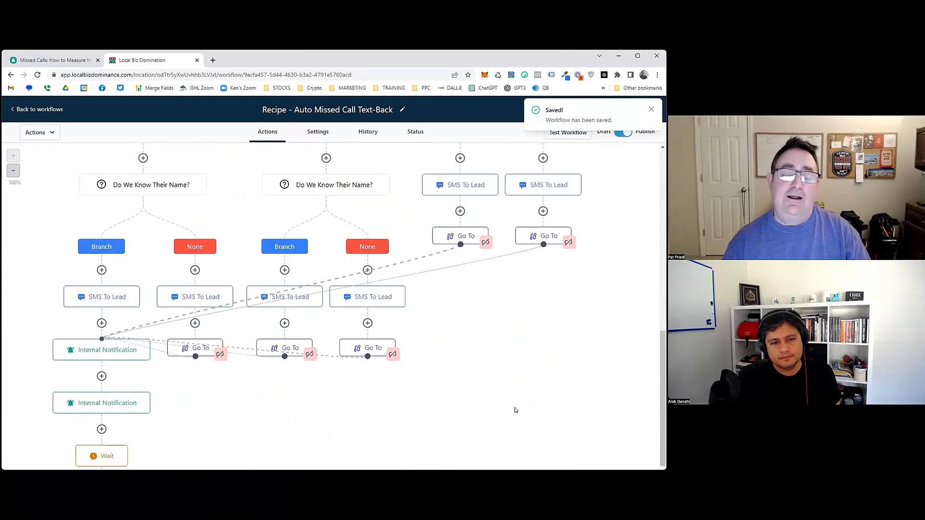
scroll(515, 408, up, 4)
scroll(559, 360, down, 3)
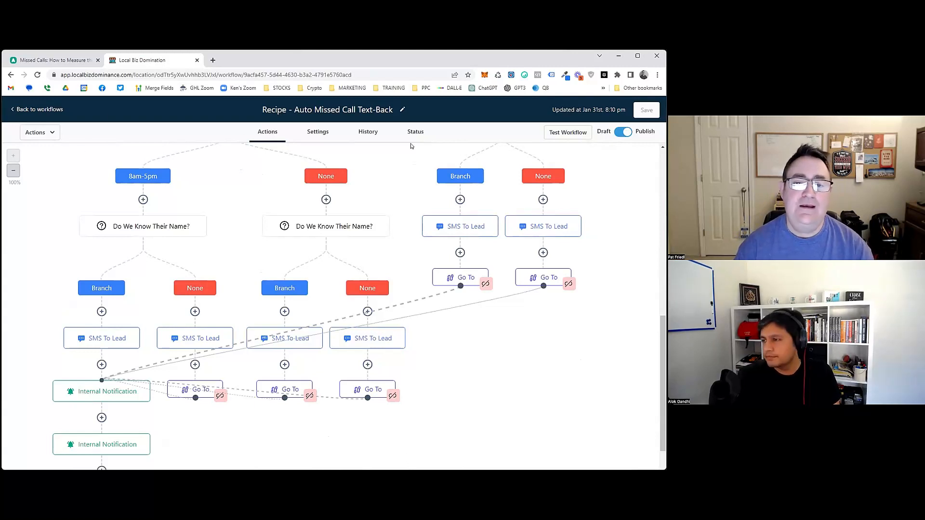
Rename the workflow to "Ultimate Missed Call Text-Back", copy the new name for reuse, and save the workflow
key(alt+Left)
click(246, 220)
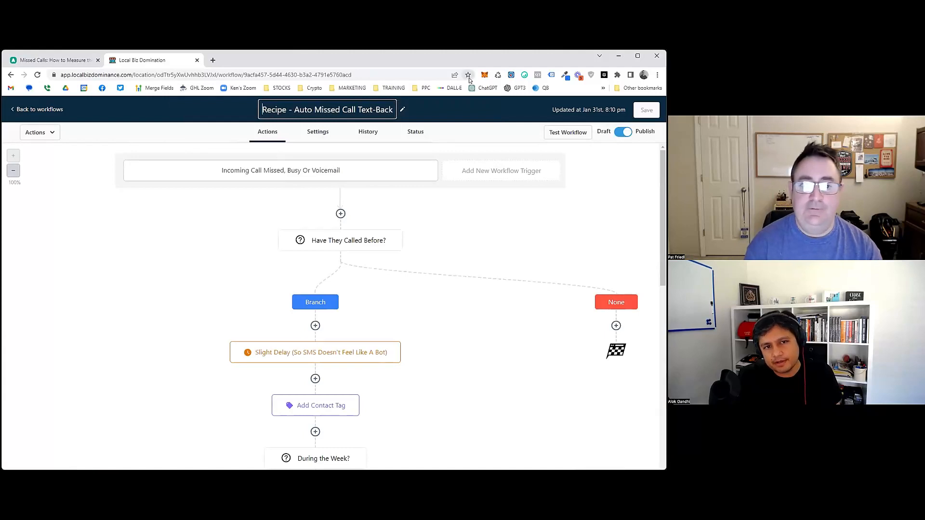
key(shift+Right)
key(shift+Right)
key(shift+Right)
key(shift+Right)
key(shift+Right)
key(shift+Right)
key(shift+Right)
key(shift+Right)
key(shift+Right)
key(shift+Right)
key(shift+Right)
key(shift+Right)
key(shift+Right)
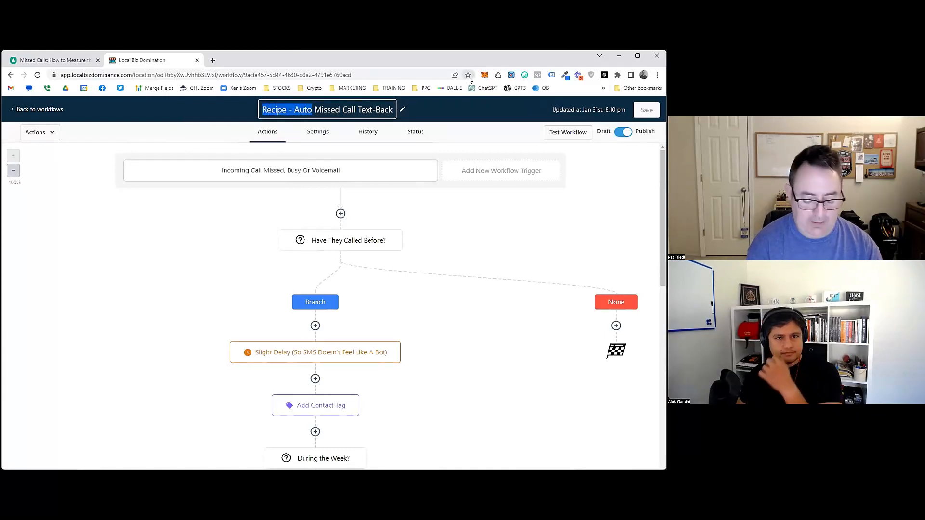
text(Ultimate)
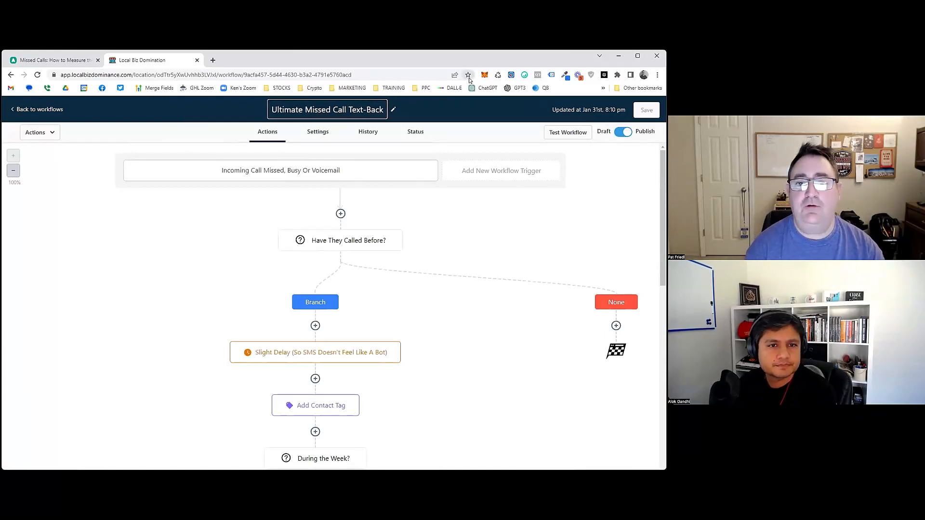
key(ctrl+a)
key(ctrl+c)
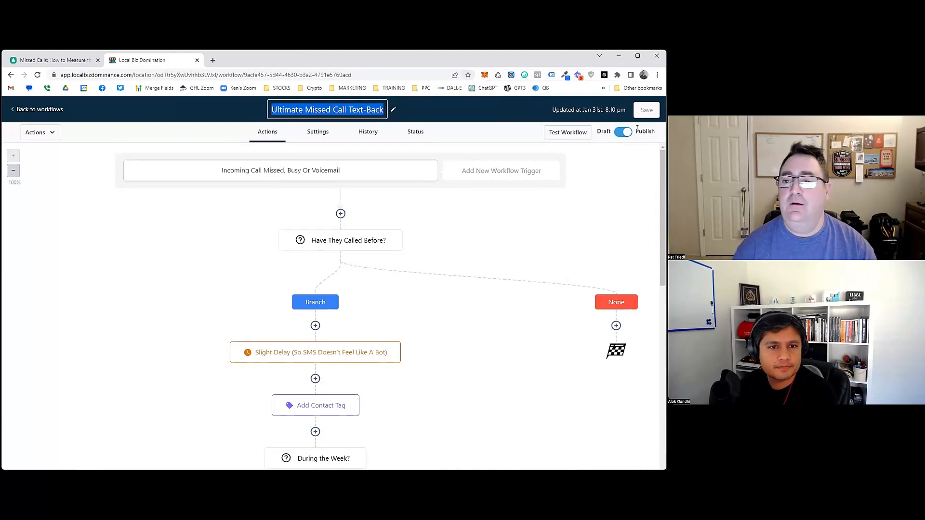
click(646, 114)
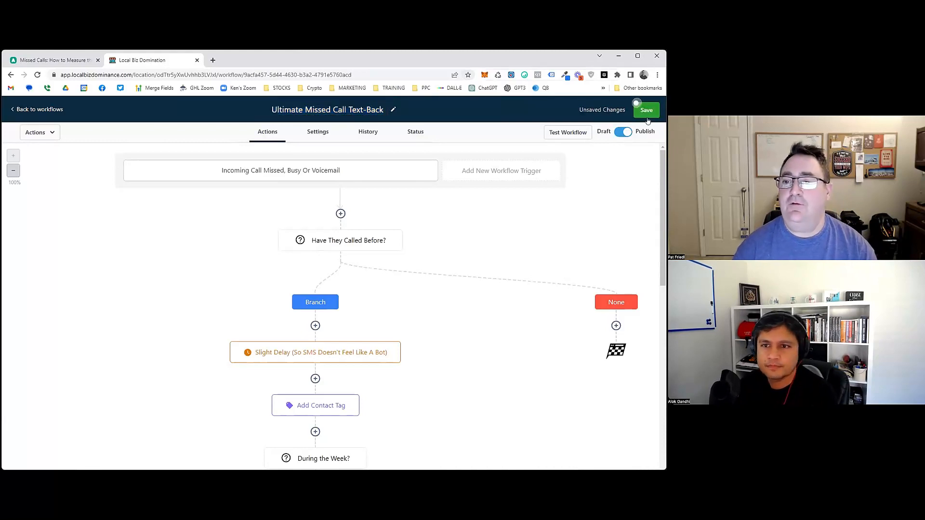
Create a new workflow from scratch and name it "Ultimate Missed Call Text-Back Emergency", reusing the copied name
click(42, 110)
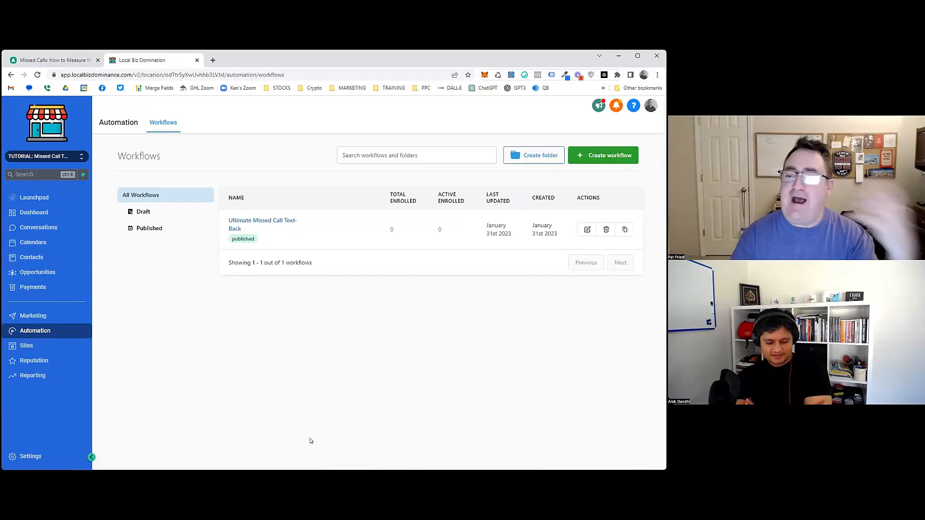
click(603, 155)
click(329, 308)
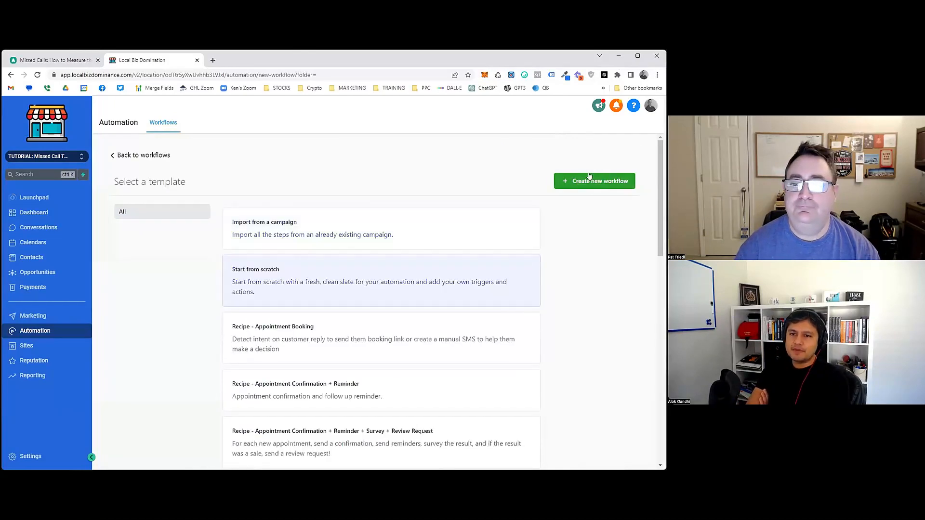
click(588, 177)
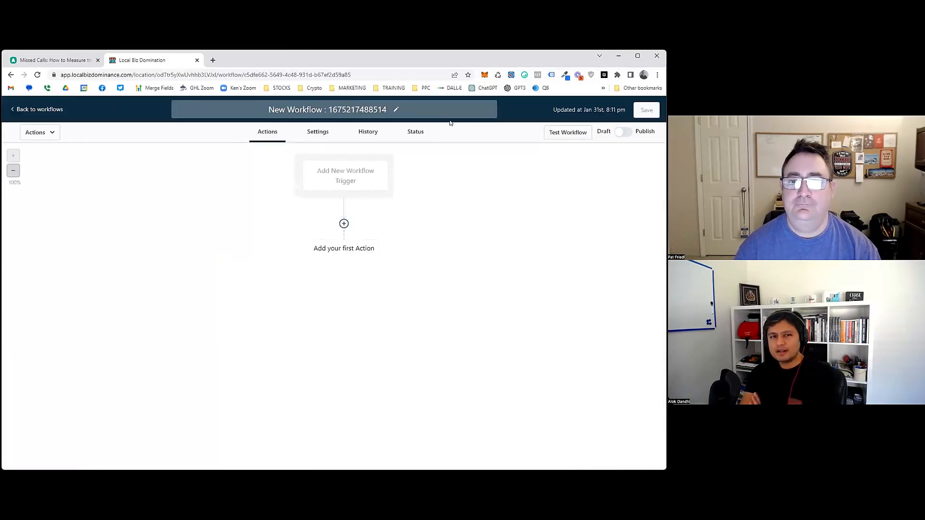
click(458, 114)
key(ctrl+v)
text(Emergency)
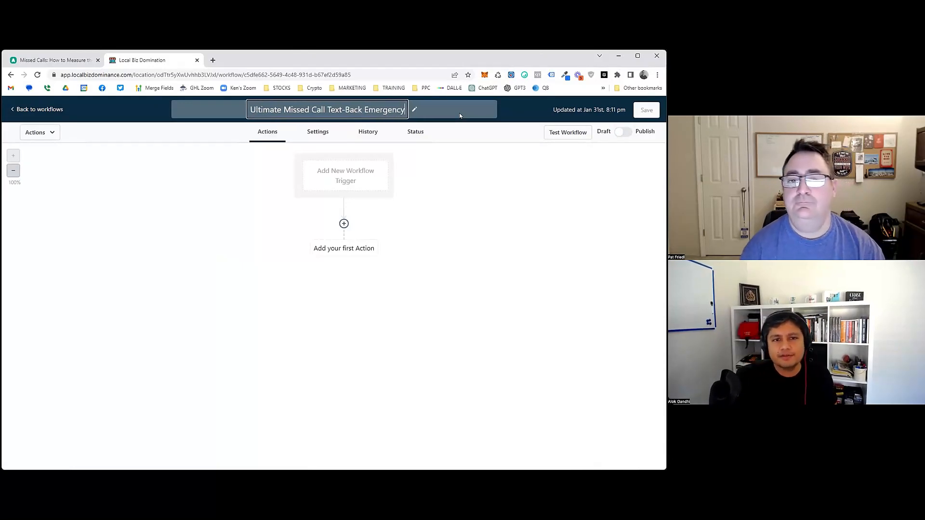
click(512, 199)
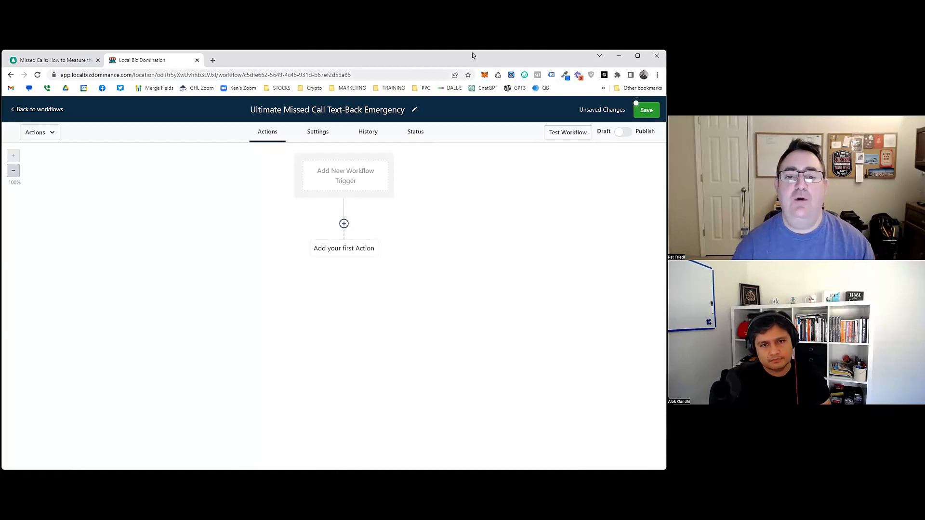
Enable Allow Multiple in the emergency workflow's settings and return to its action canvas
click(320, 133)
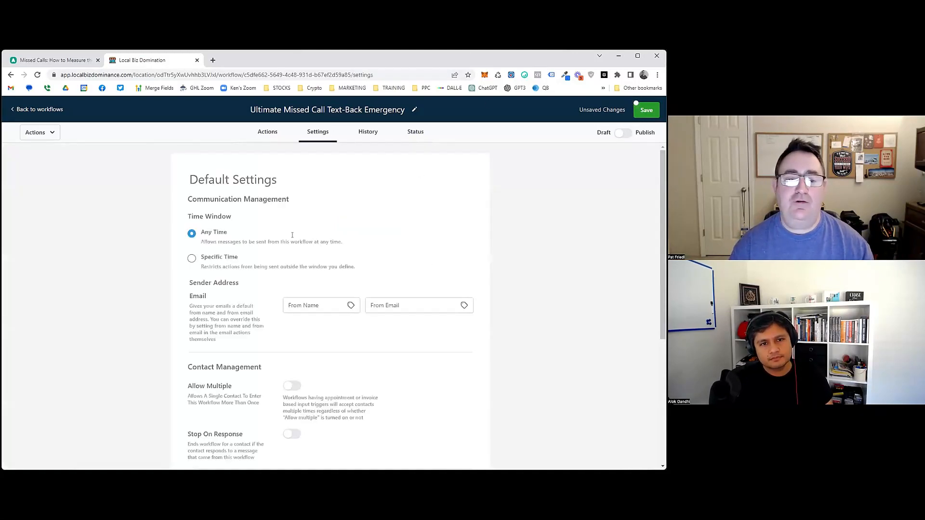
click(291, 386)
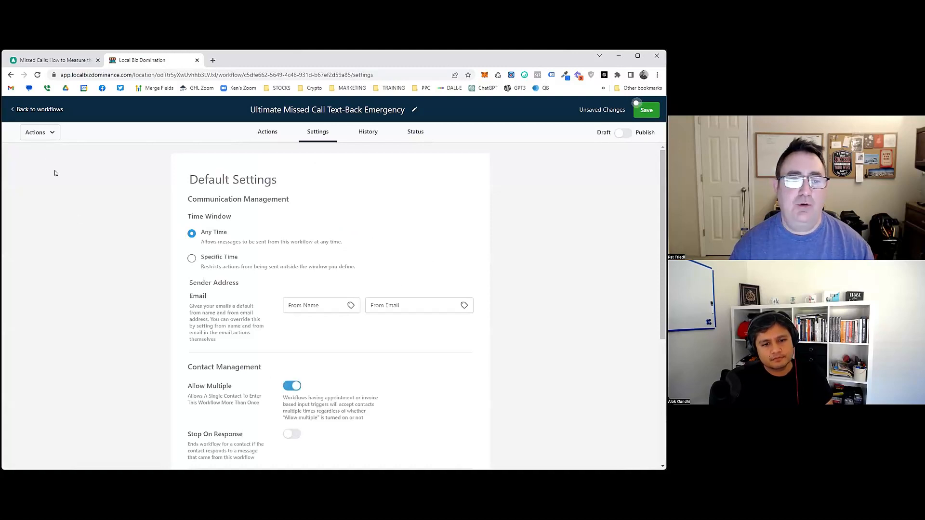
click(268, 133)
Set up a Customer Replied trigger with the filter Replied to Workflow set to Ultimate Missed Call Text-Back
click(351, 181)
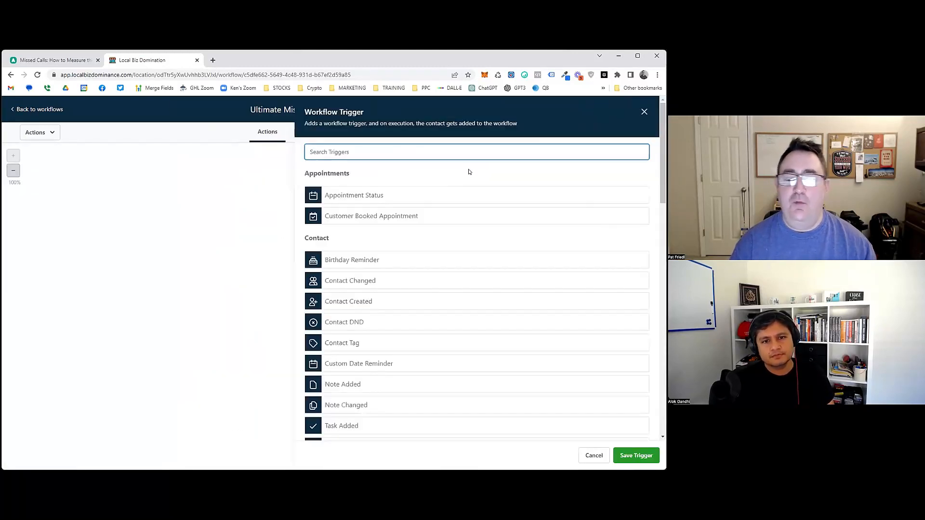
text(repli)
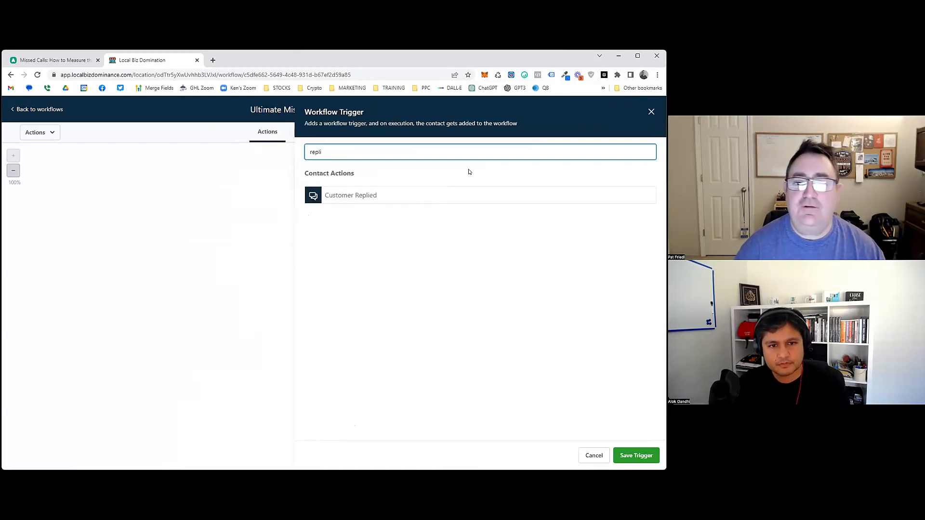
click(390, 195)
click(335, 241)
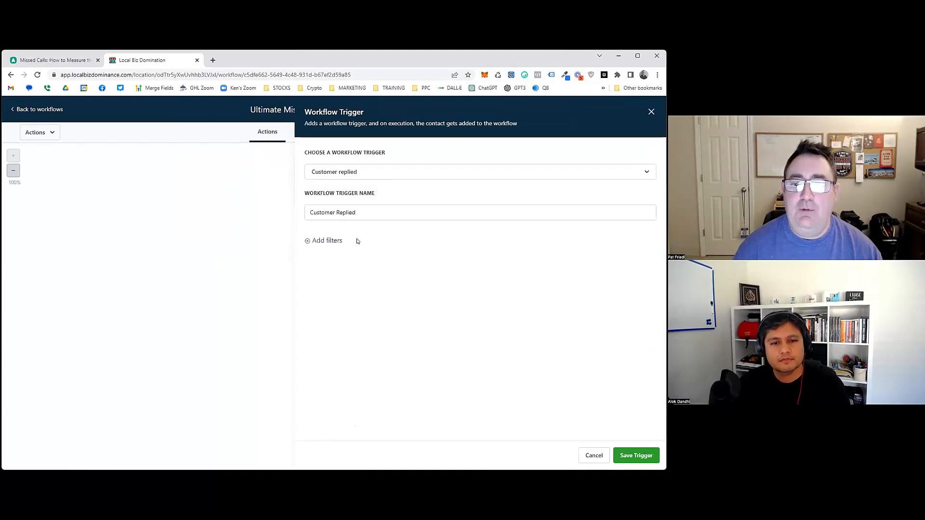
click(415, 250)
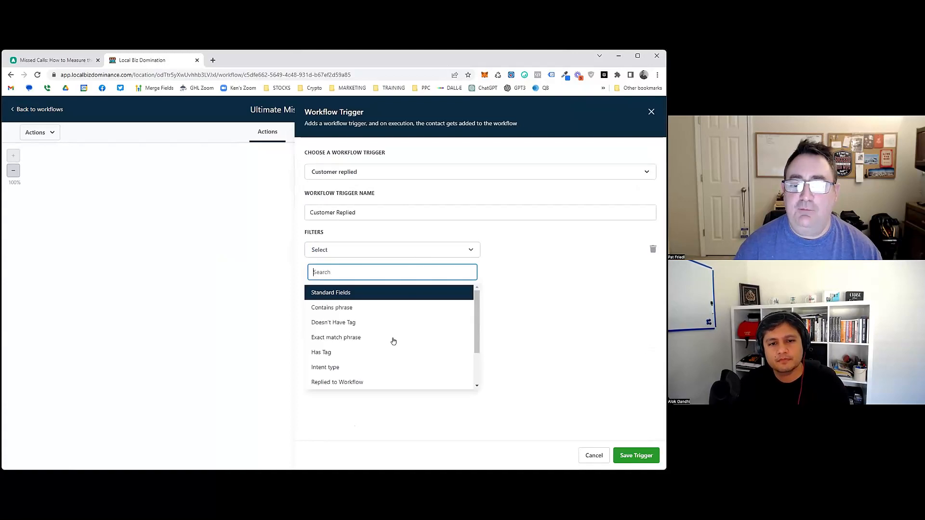
click(372, 381)
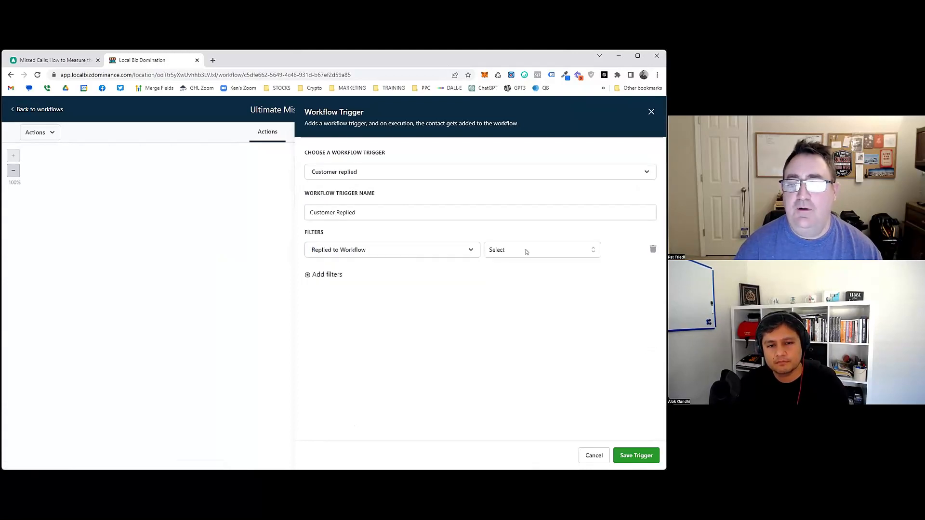
click(526, 250)
click(543, 302)
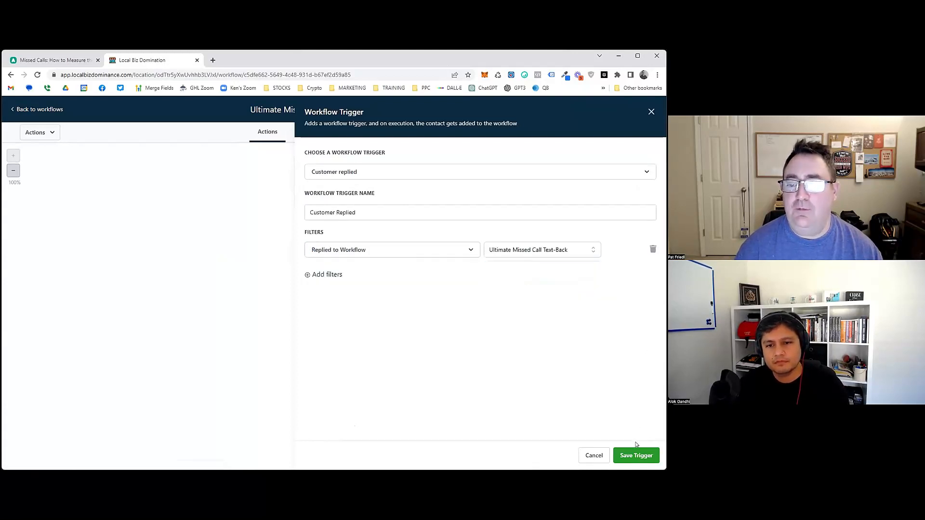
Add a second filter to the Customer Replied trigger: Contains phrase with the value "emergency"
click(350, 278)
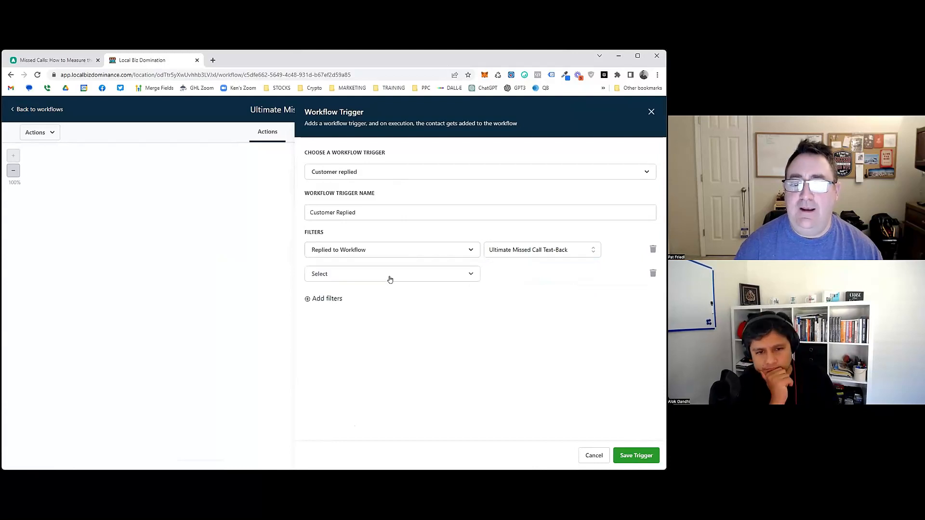
click(390, 278)
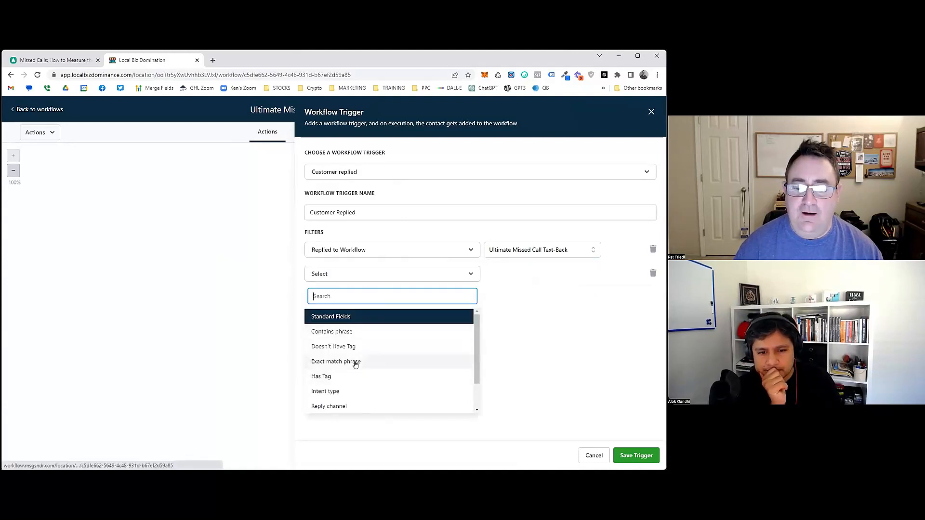
click(354, 330)
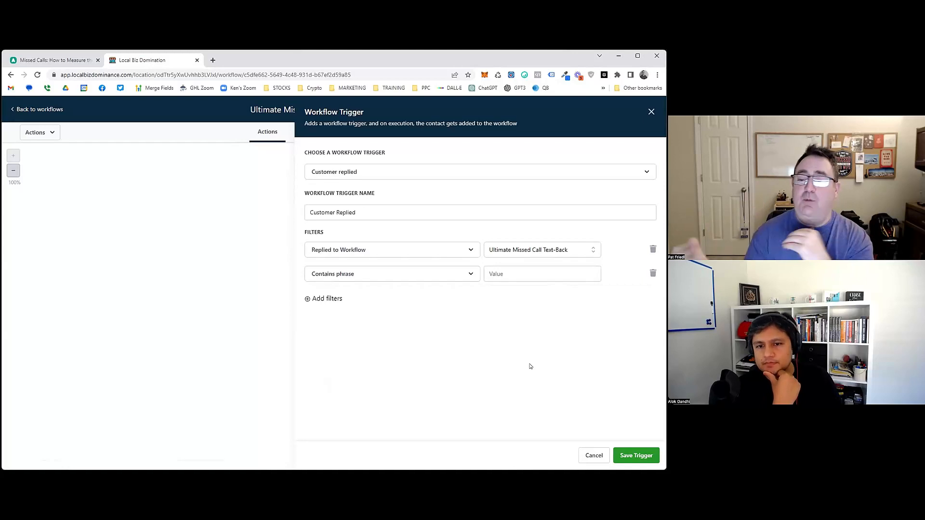
click(543, 269)
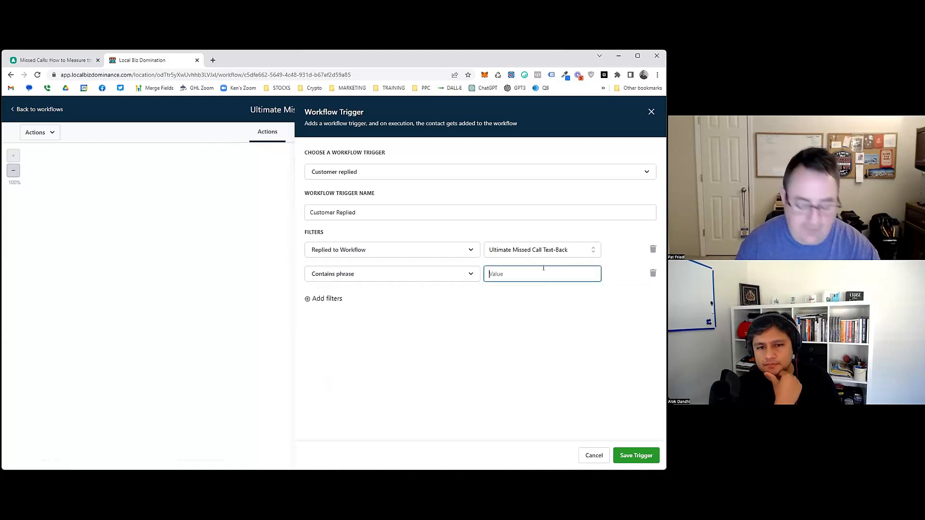
text(emergency)
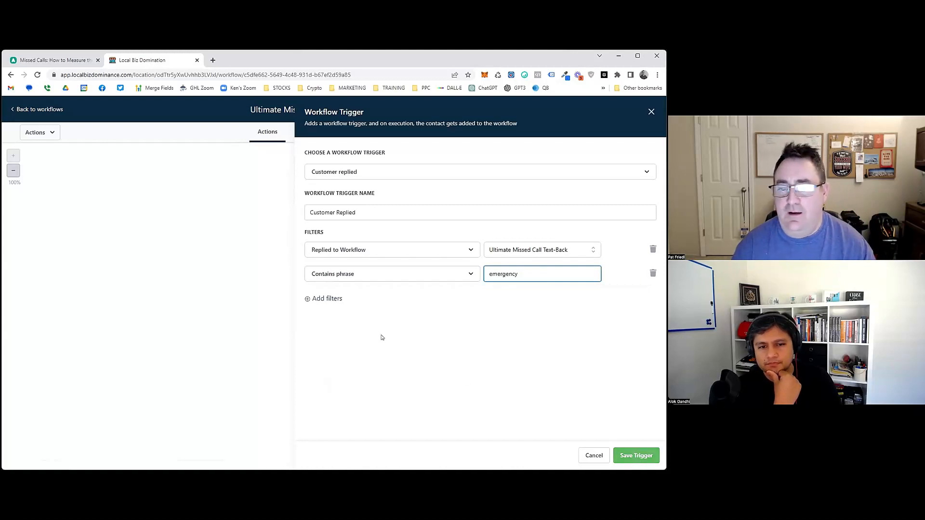
click(629, 454)
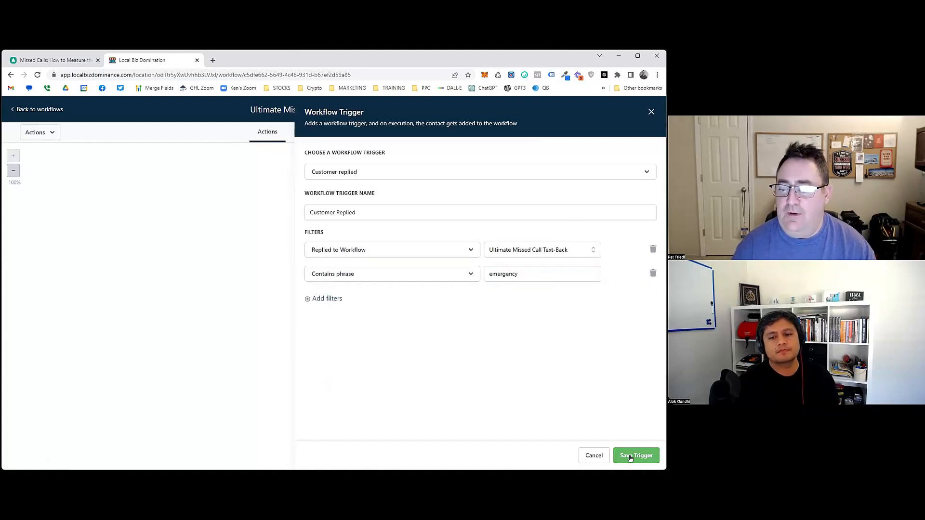
Add a Reply channel filter set to SMS, remove the Replied to Workflow filter, and save the trigger
click(340, 298)
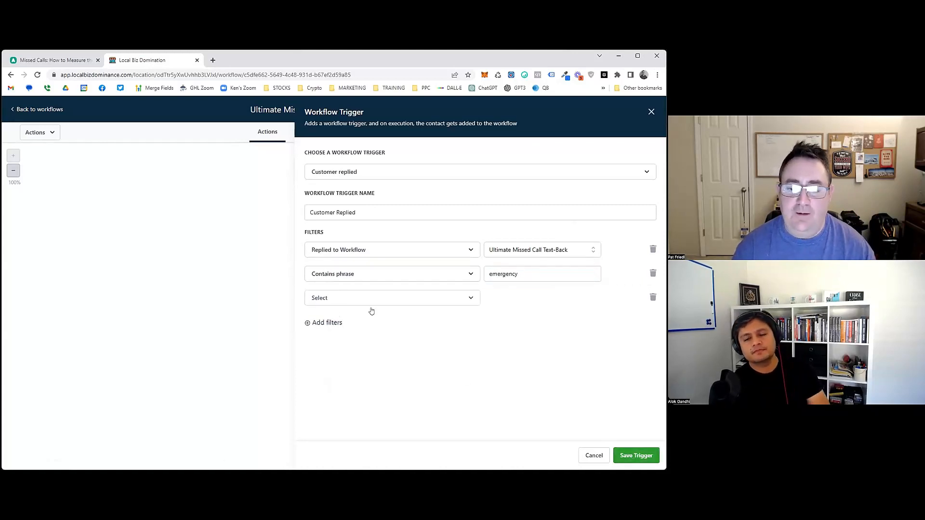
click(356, 415)
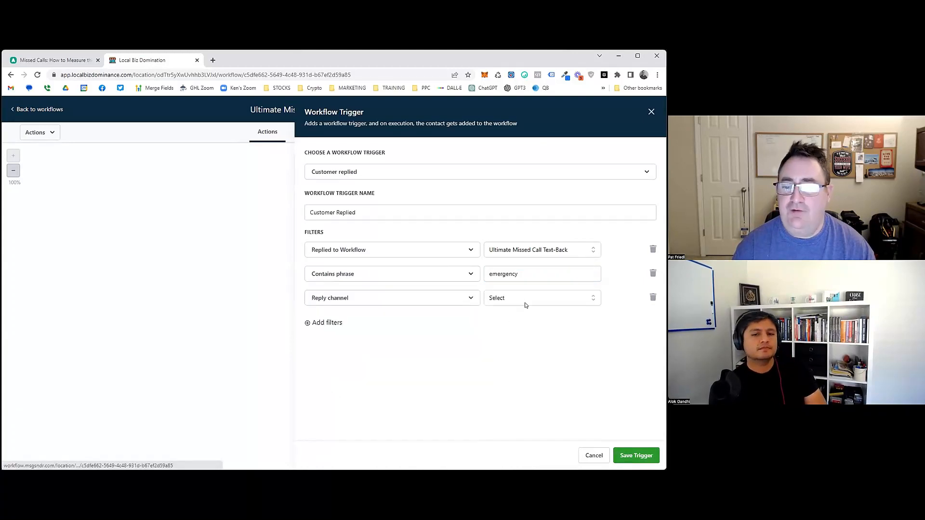
click(524, 299)
click(494, 423)
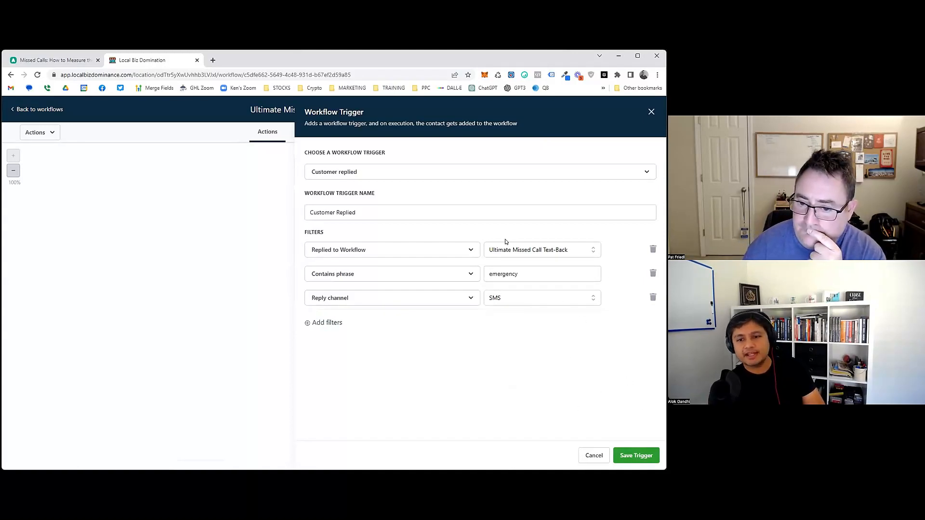
click(652, 250)
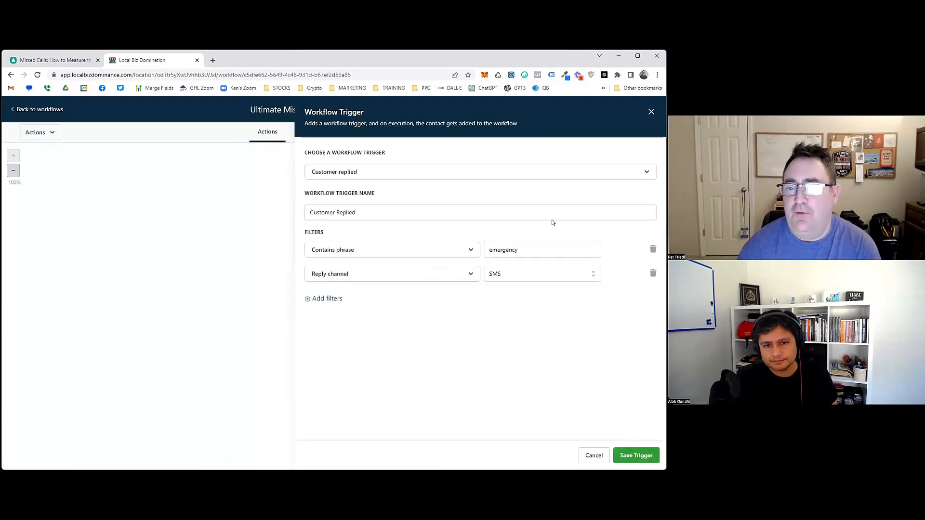
click(640, 457)
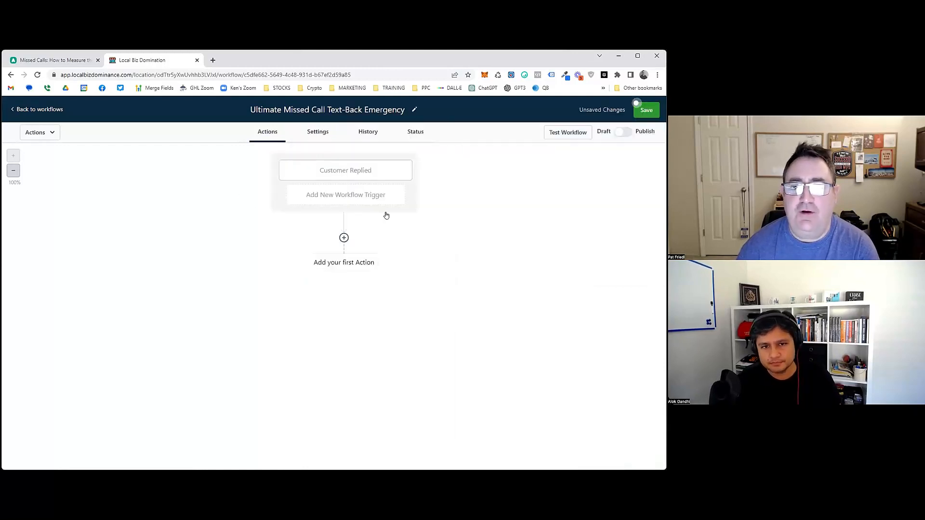
Add a Send SMS action as the first action and begin its message with "Thanks," and the contact's First Name custom value
click(343, 238)
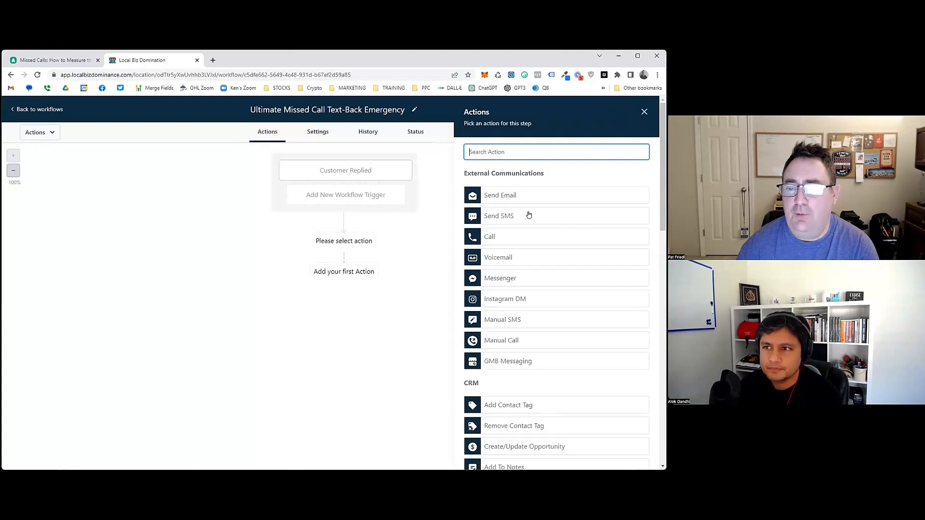
click(542, 215)
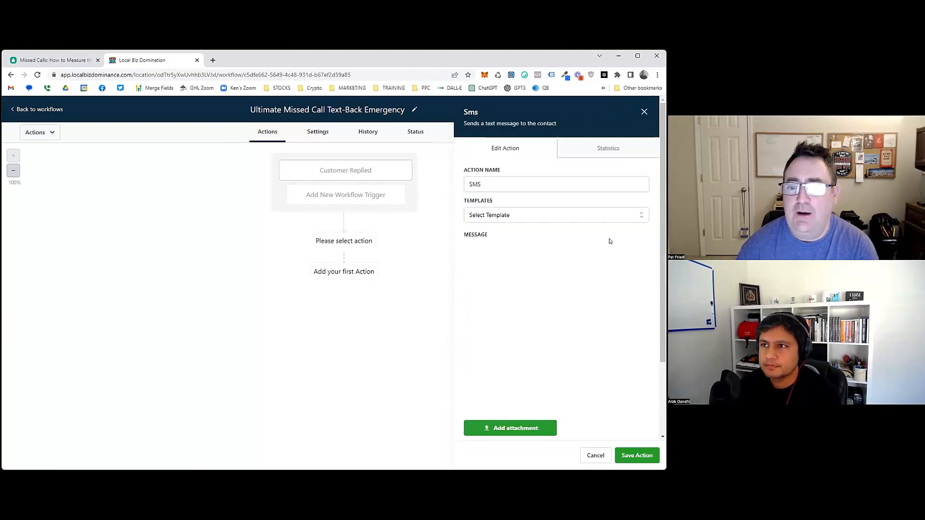
click(579, 276)
text(Thanks,)
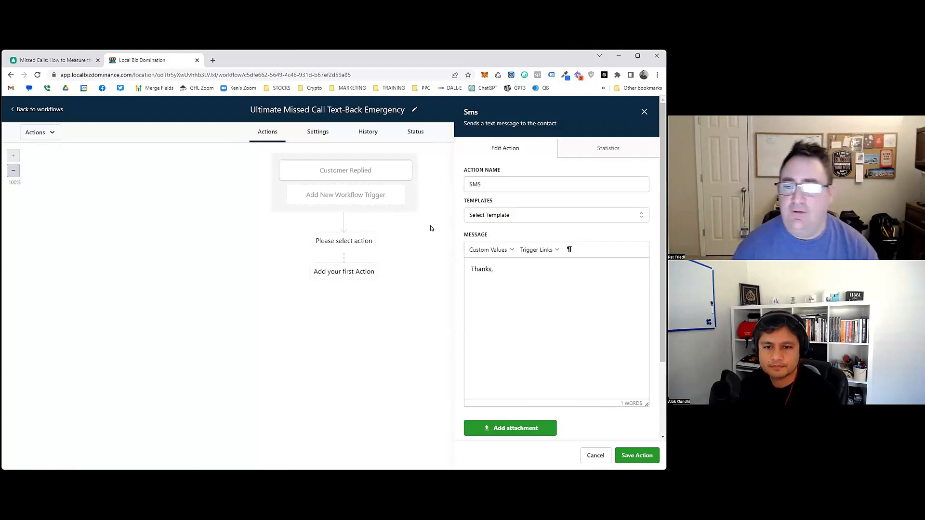
click(489, 250)
mouse_move(502, 264)
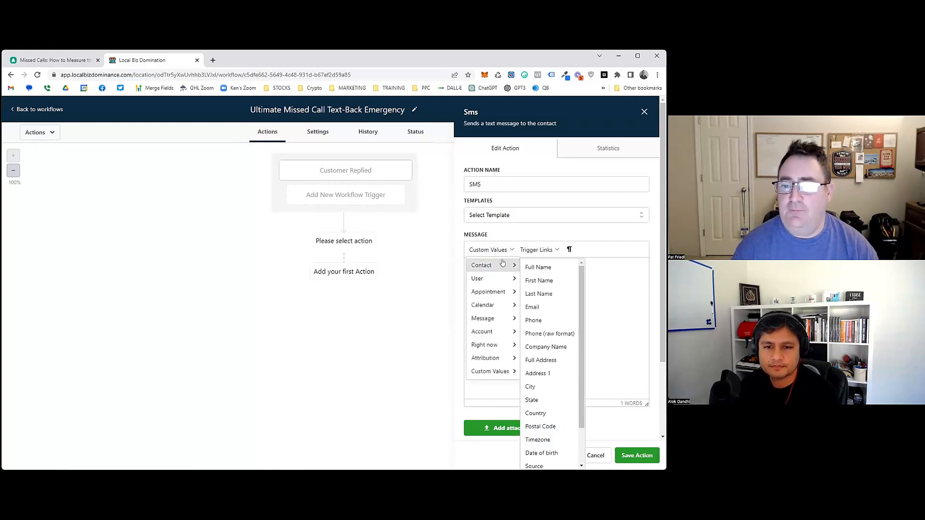
click(560, 281)
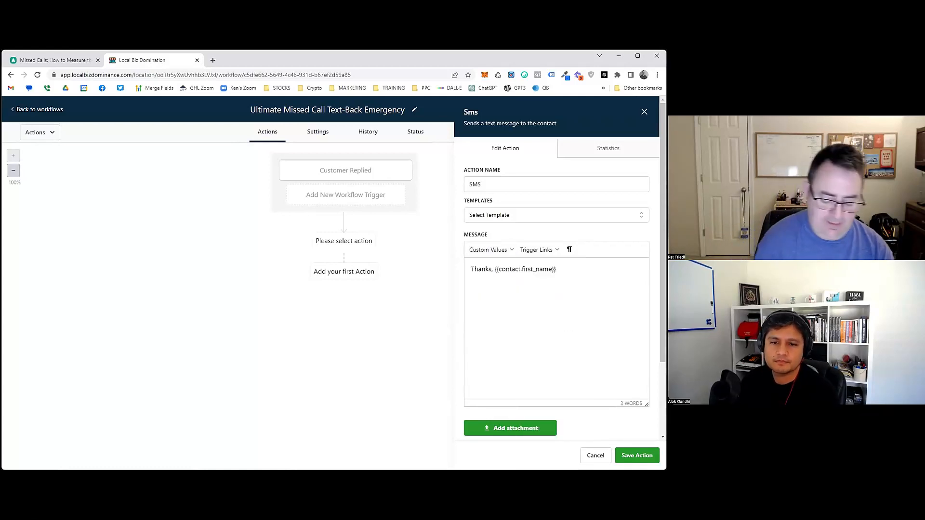
Continue the SMS after the first-name value with ". We got your alert, and we'll be calling you immediately!"
text(. We got the me)
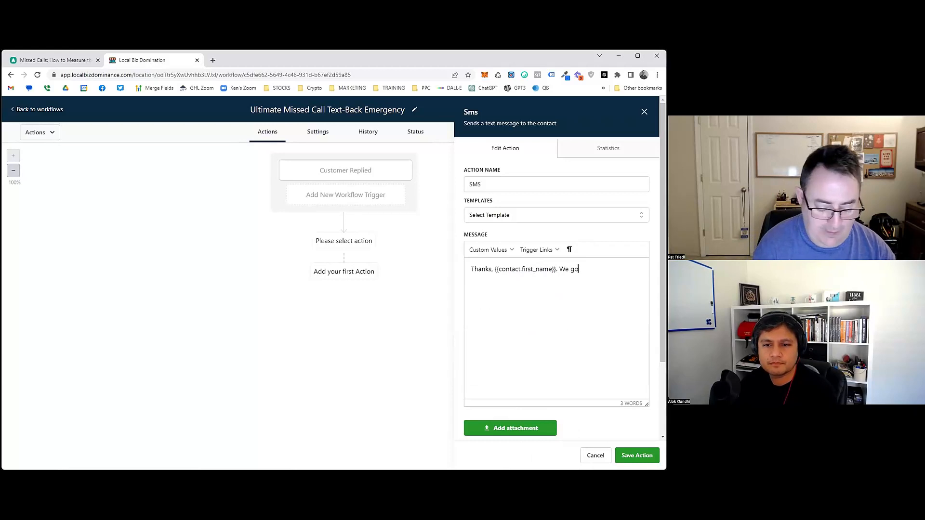
key(BackSpace)
key(BackSpace)
key(BackSpace)
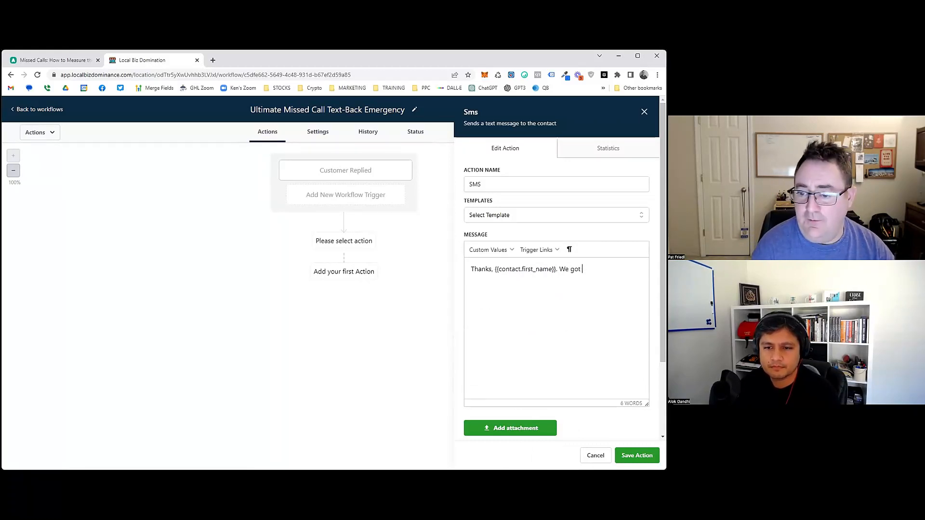
text(your alert, and)
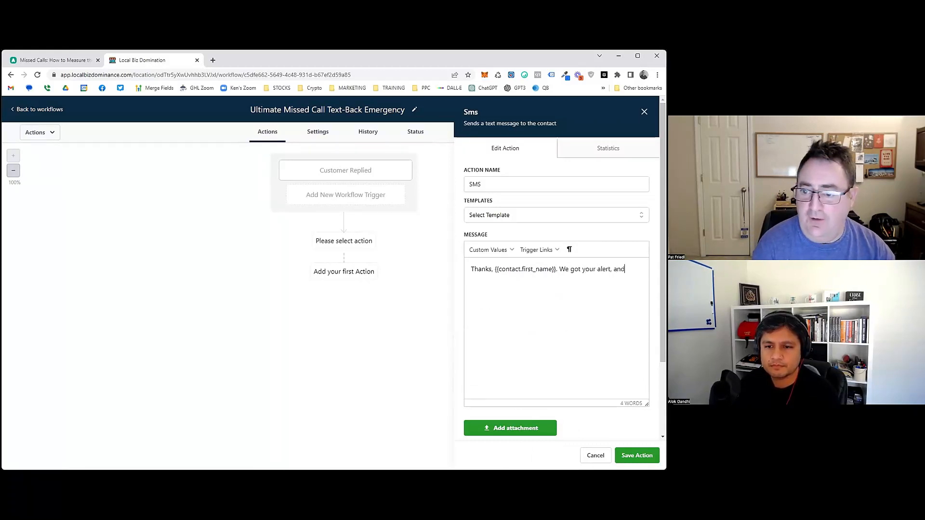
text( we'll be cal)
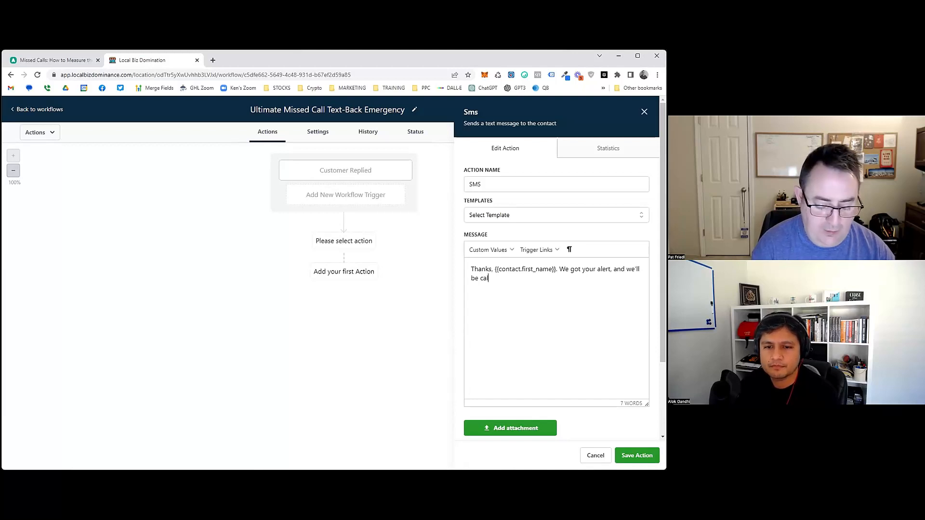
text(ling you i)
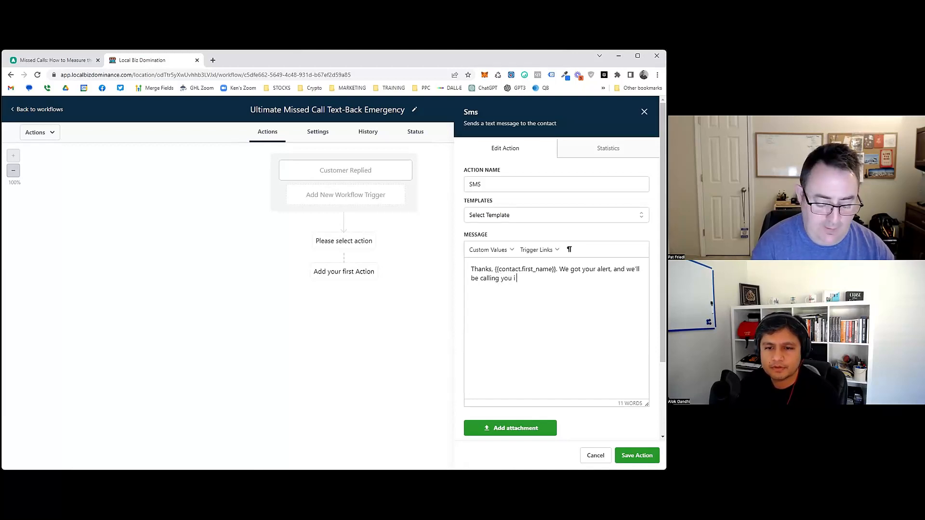
text(mmedi)
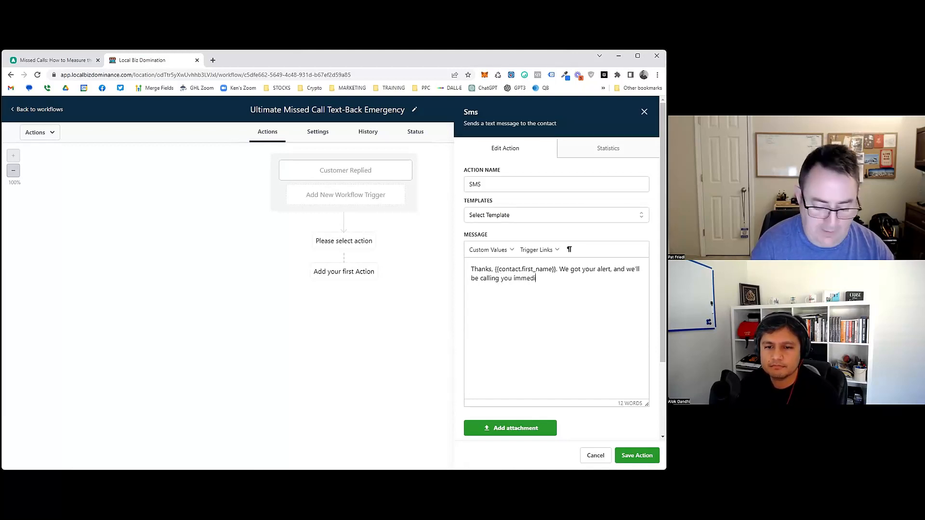
text(ately!)
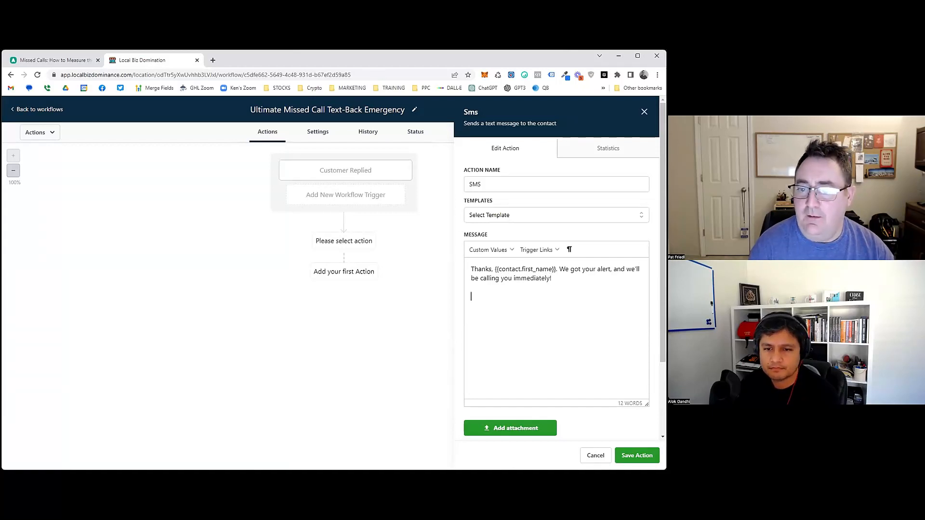
Add a second paragraph to the SMS: "In the meantime, please send us more details about the issue so we can be prepared."
text(  In the m)
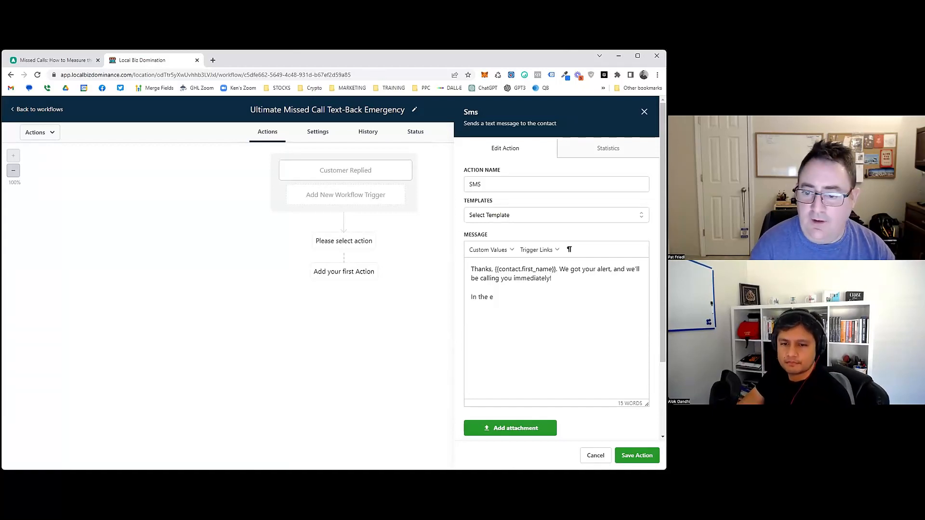
text(,ear)
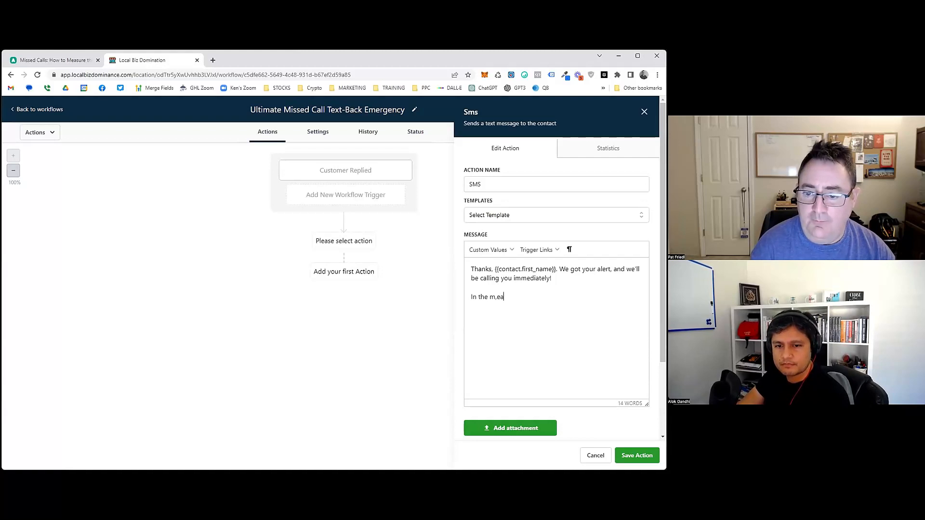
key(BackSpace)
key(BackSpace)
key(BackSpace)
text(eantime, ple)
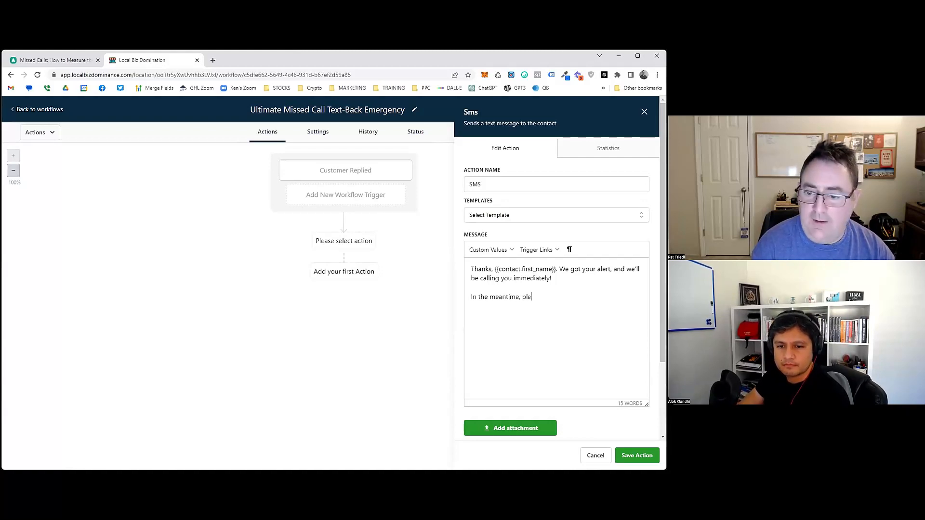
text(ase send us)
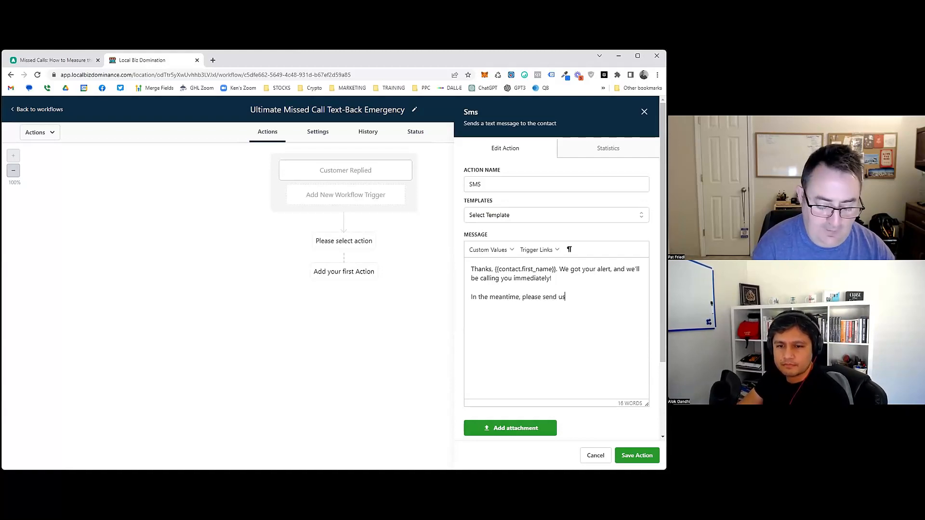
text( more dfe)
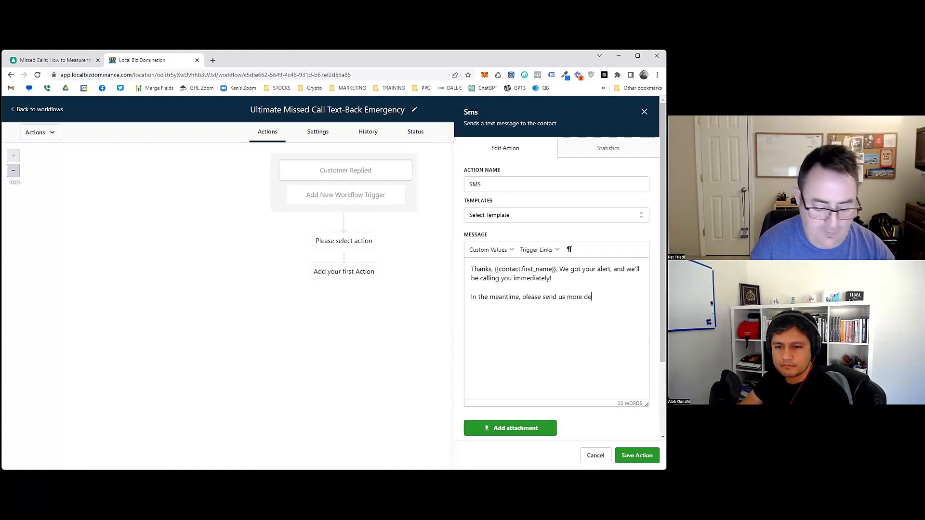
text(tails about the )
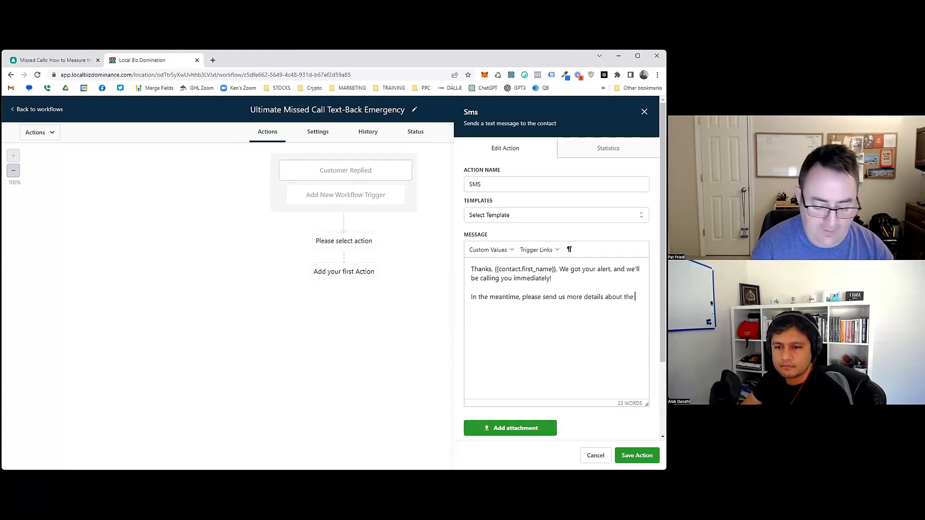
text(issue s)
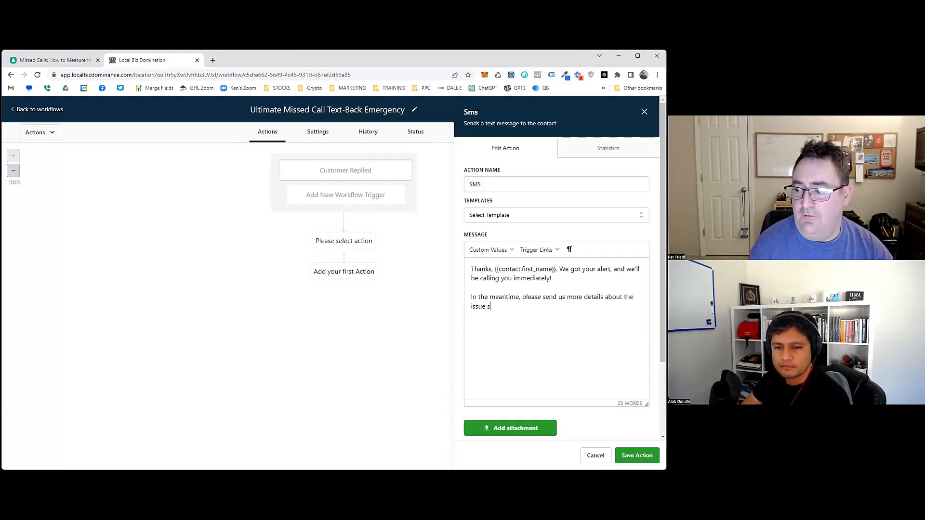
text(o we cna be prep)
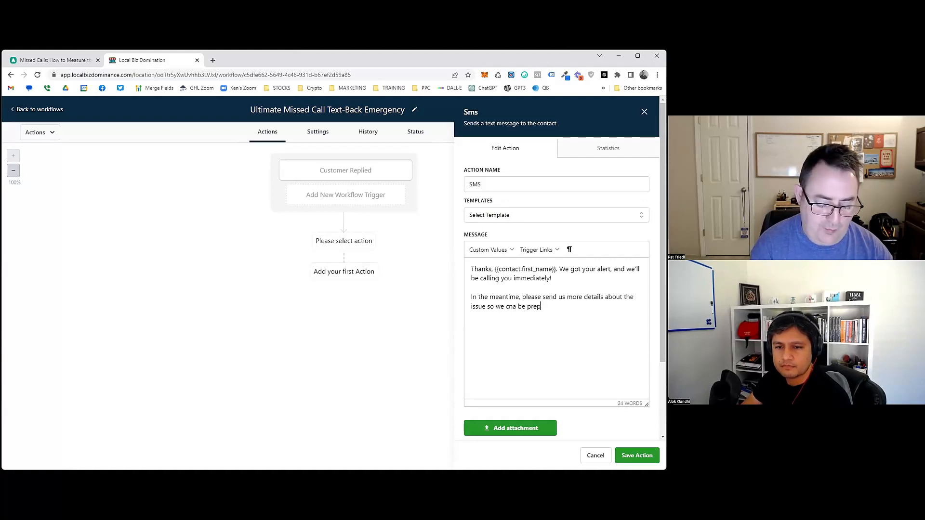
text(ared.)
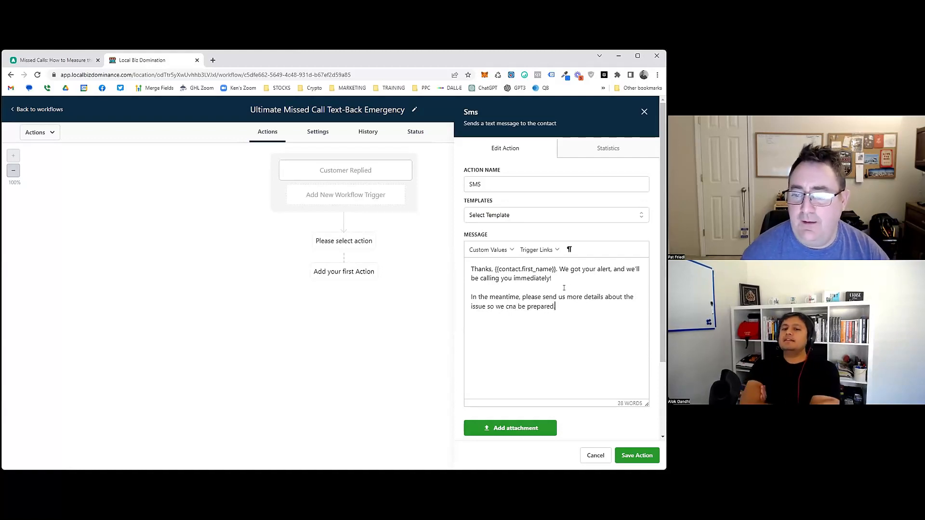
click(506, 307)
text(can)
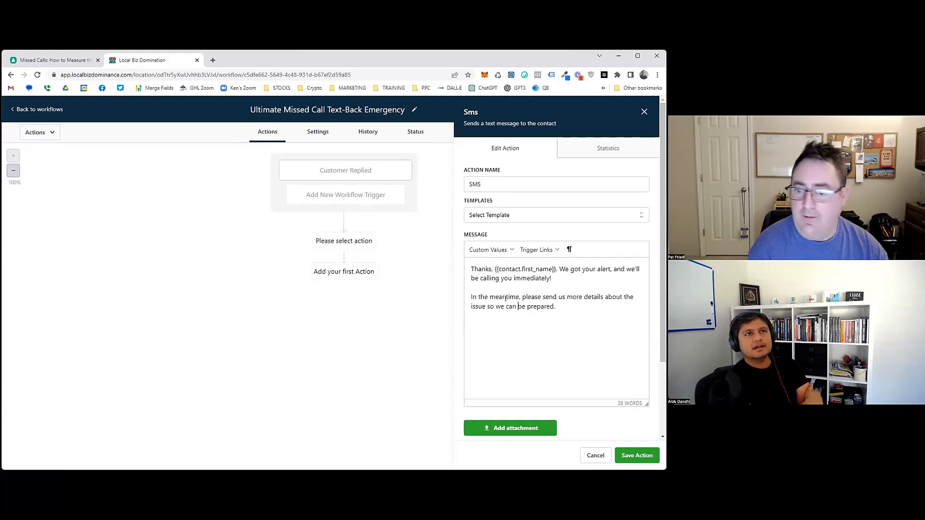
Sign off the SMS on a new line with "~" and the Business Name custom value, and save the action
key(End)
key(Return)
text(~)
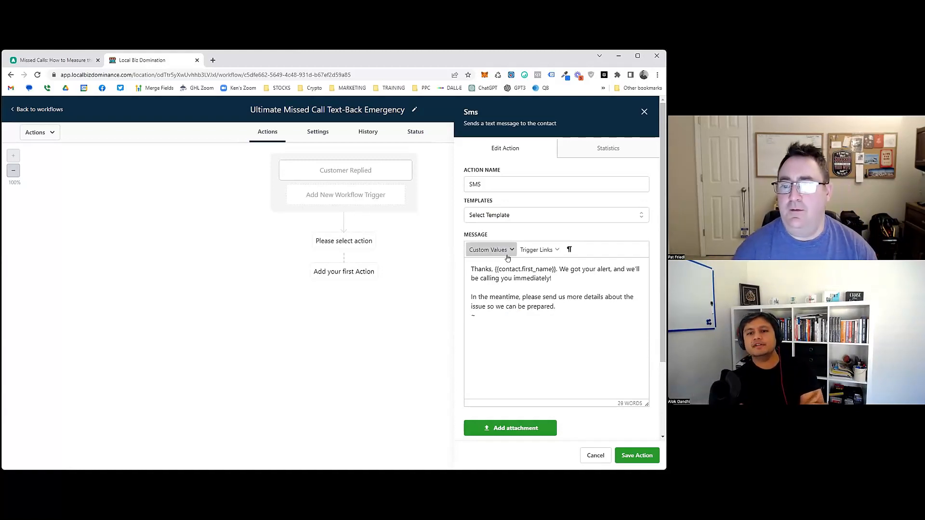
click(488, 249)
mouse_move(490, 372)
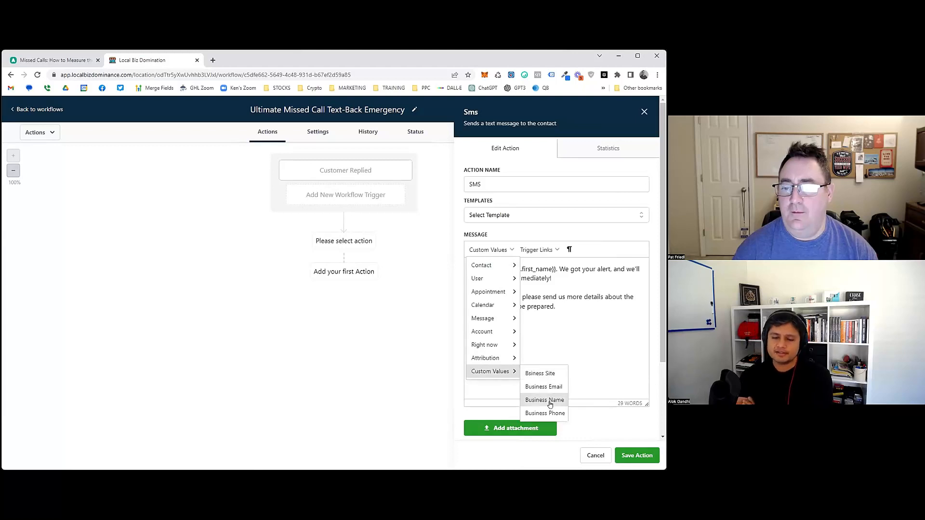
click(545, 399)
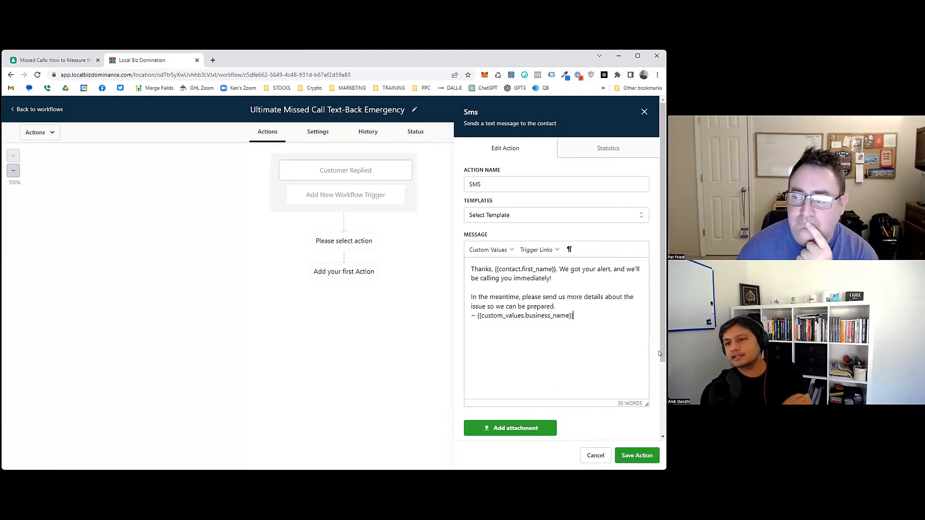
click(637, 456)
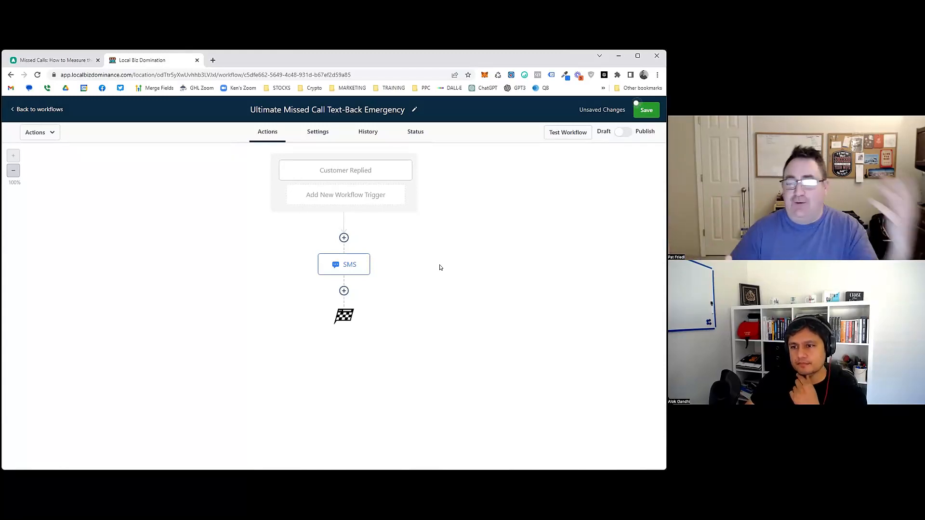
Add a Send Internal Notification action after the SMS and set its notification type to Email
click(343, 291)
click(532, 152)
text(int)
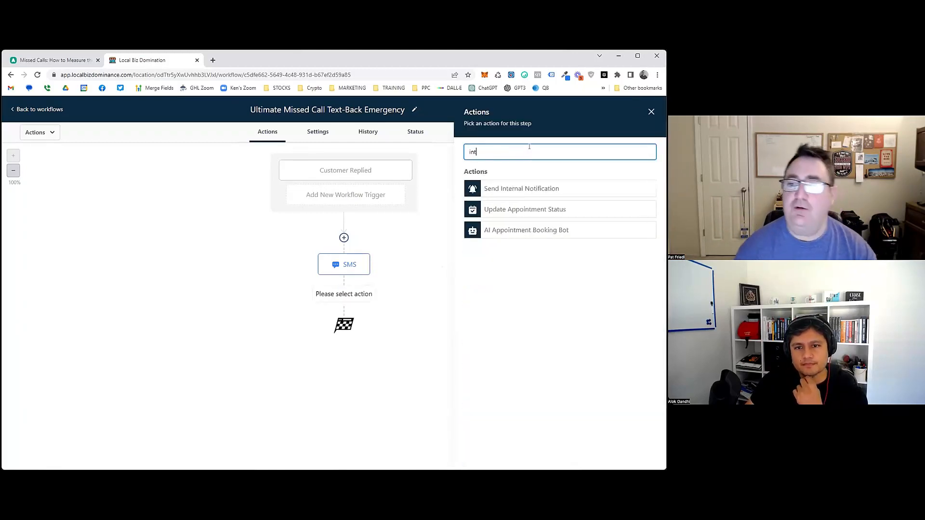
click(541, 189)
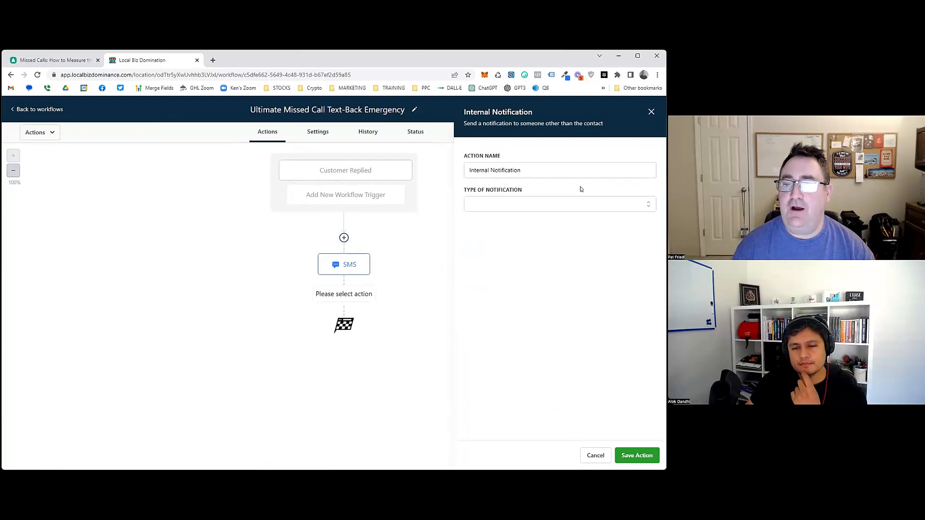
click(547, 203)
click(493, 224)
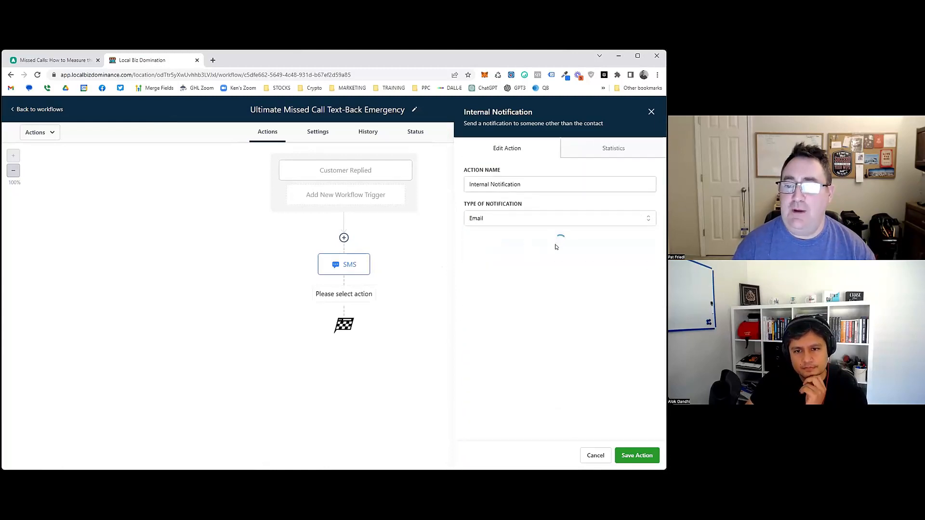
Fill the notification's From Name with the Business Name custom value and From Email with the Business Email custom value
click(640, 254)
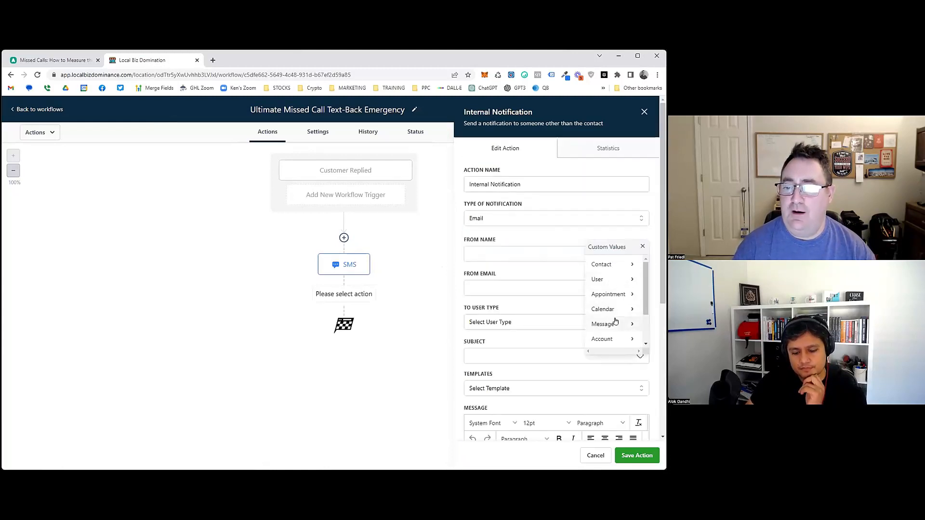
scroll(611, 327, down, 2)
click(611, 339)
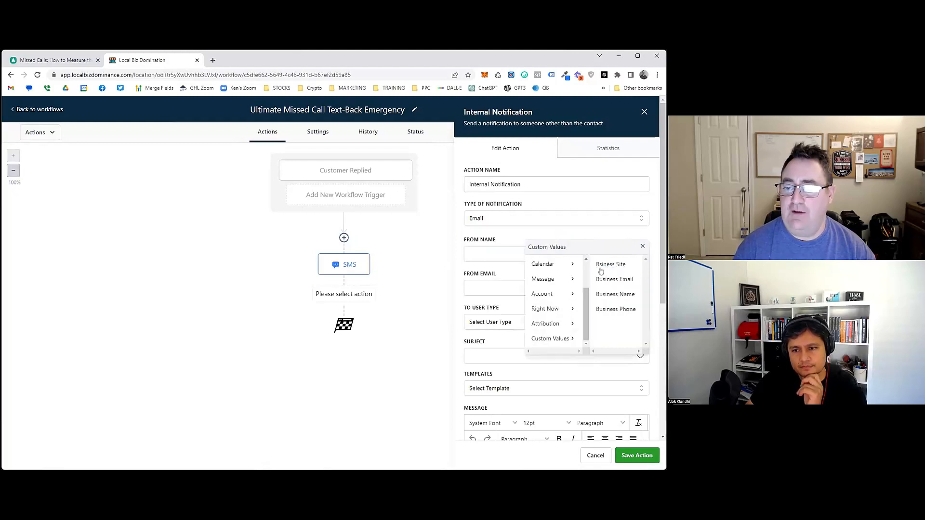
click(618, 294)
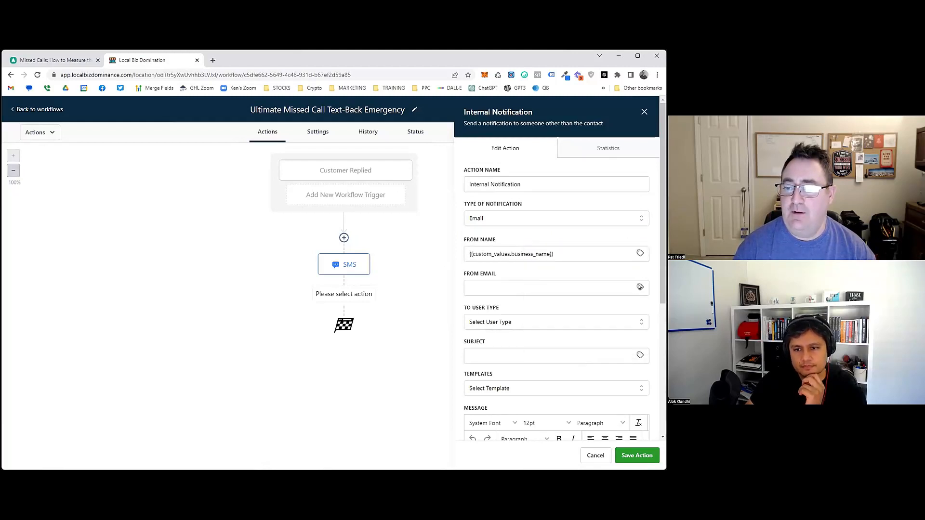
click(640, 287)
scroll(616, 364, down, 2)
click(621, 372)
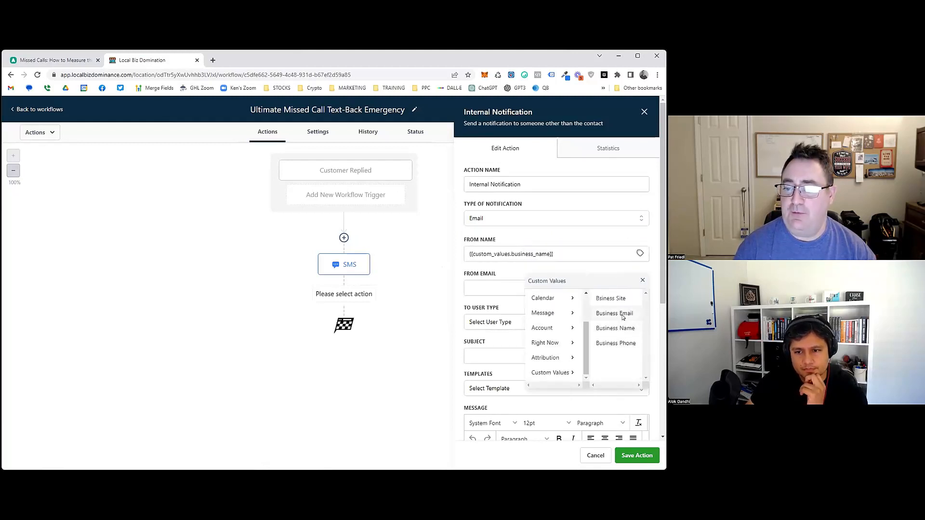
click(623, 315)
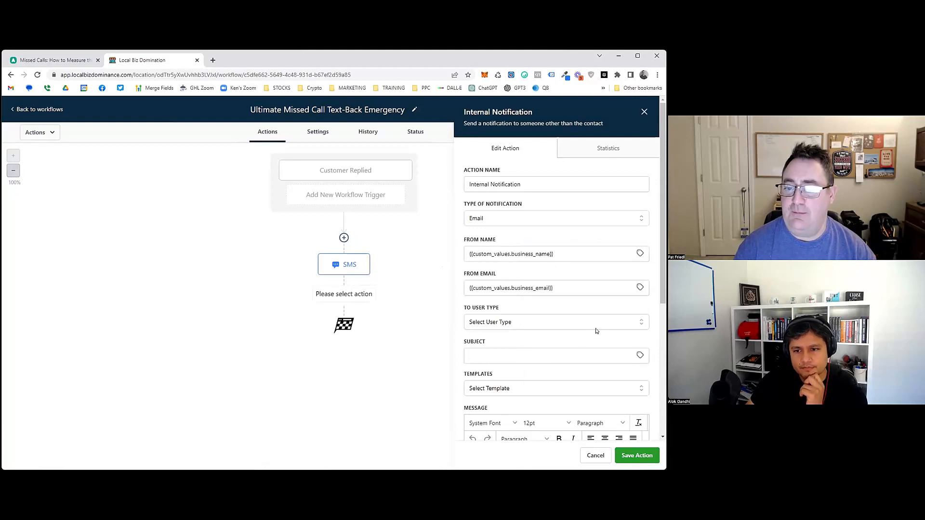
Find the red siren emoji in the JoyPixels emoji picker by searching "sire" and copy it
click(612, 350)
click(524, 75)
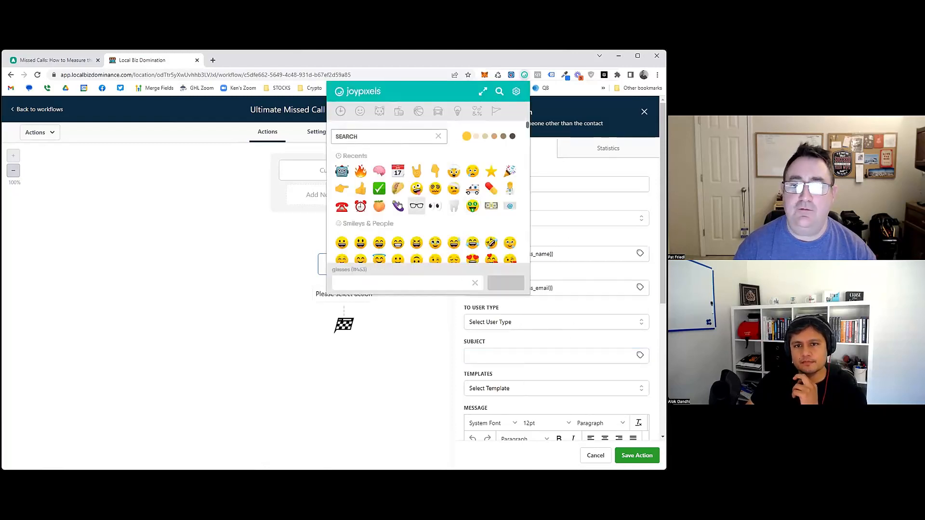
click(366, 135)
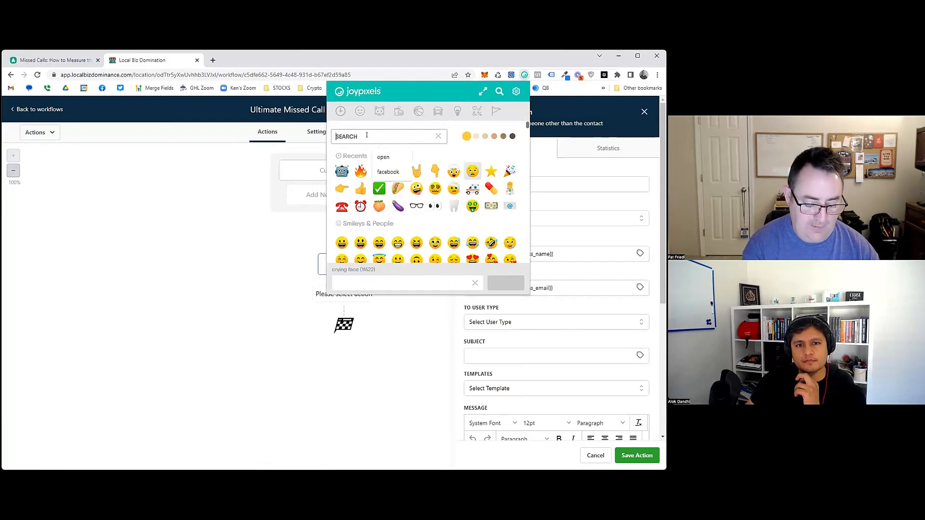
text(sire)
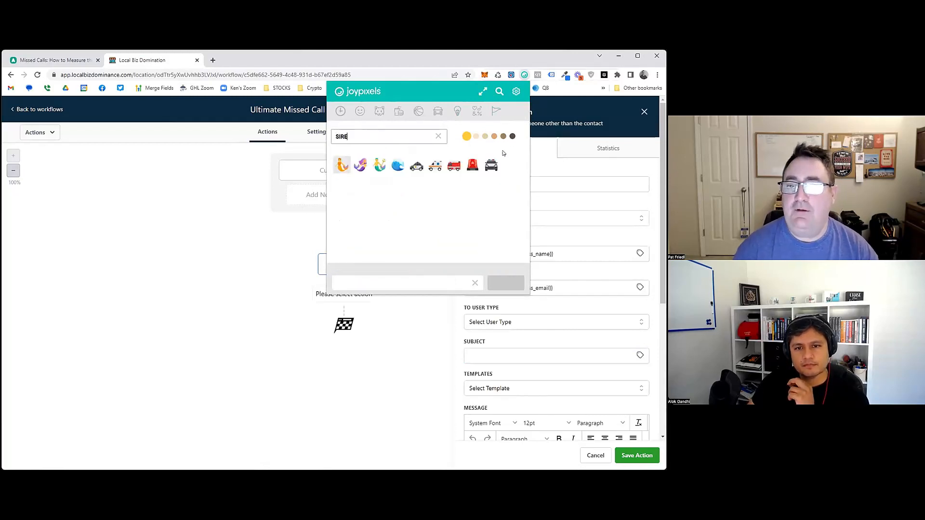
click(473, 165)
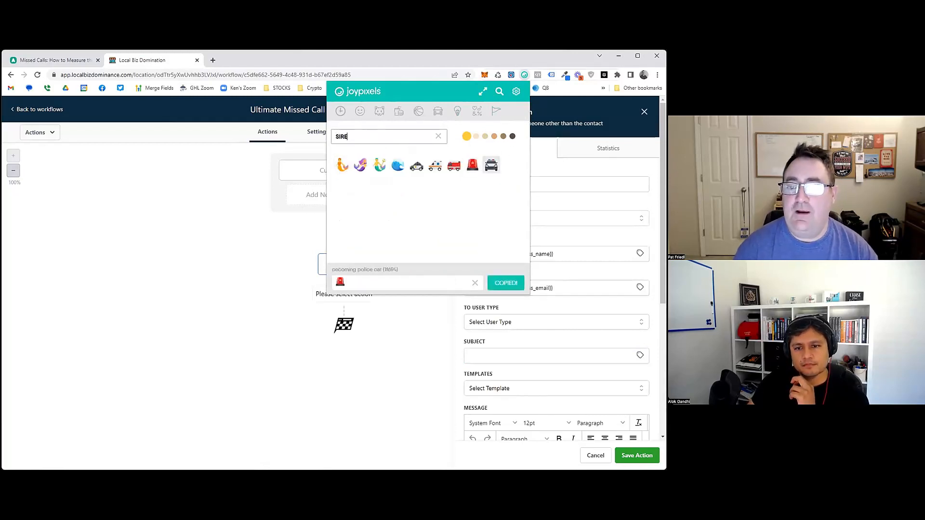
Set the notification email's subject to the siren emoji followed by "EMERGENCY REQUEST"
click(511, 352)
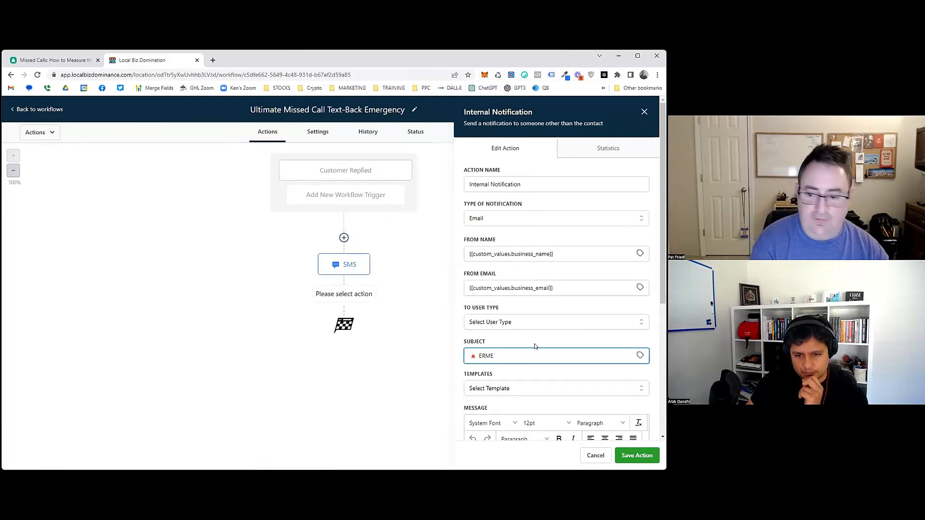
text(EMER)
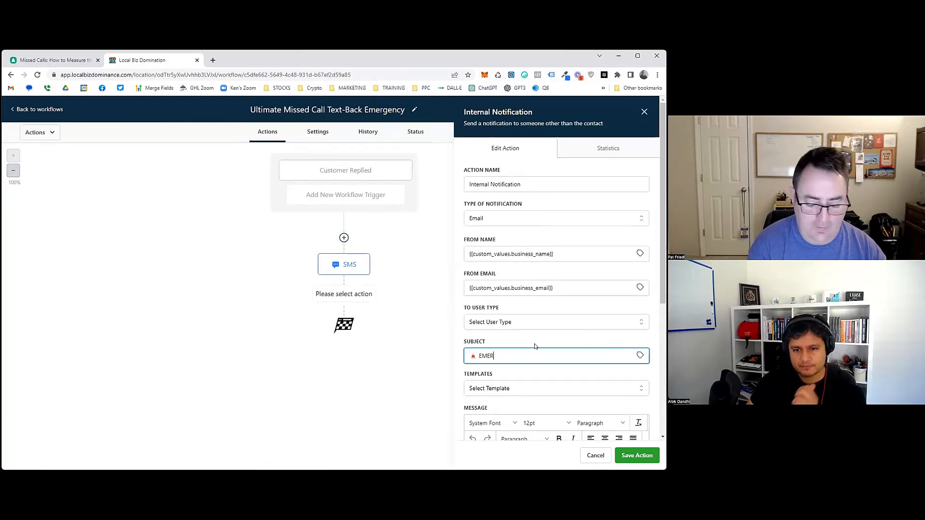
text(GEC)
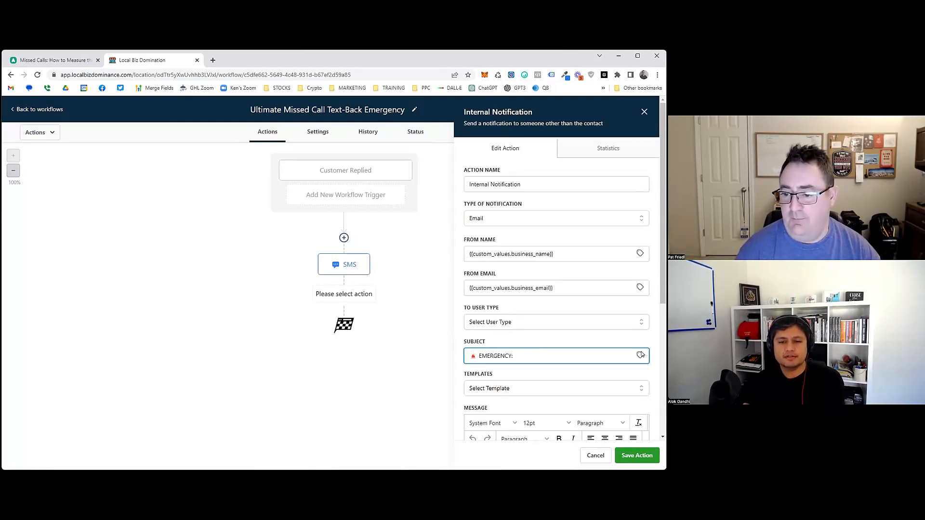
click(640, 355)
click(555, 353)
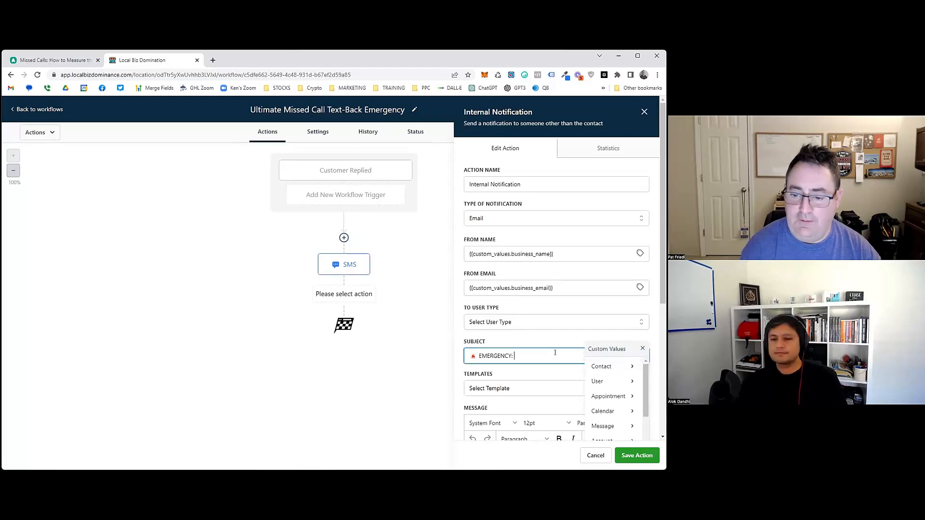
text(REQUEST)
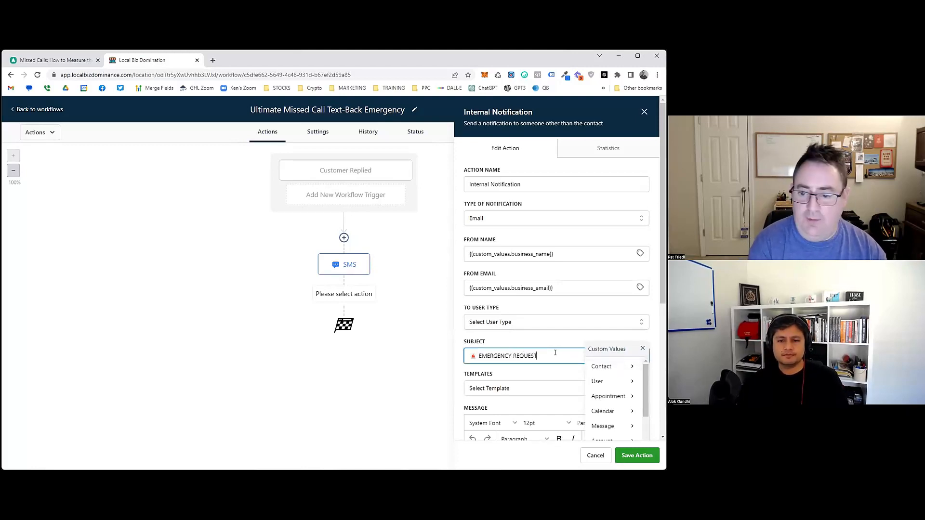
key(ctrl+a)
click(569, 335)
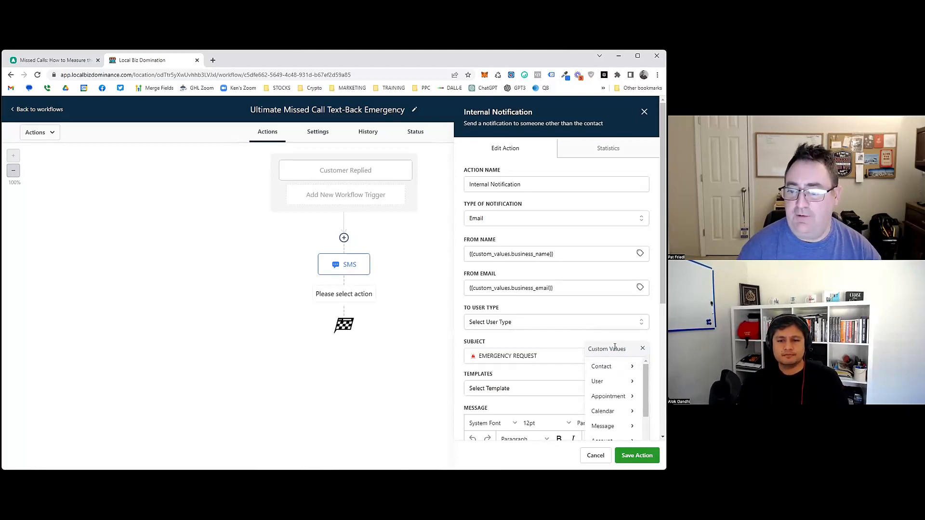
click(643, 349)
Set the notification's To User Type to All Users
scroll(513, 234, down, 4)
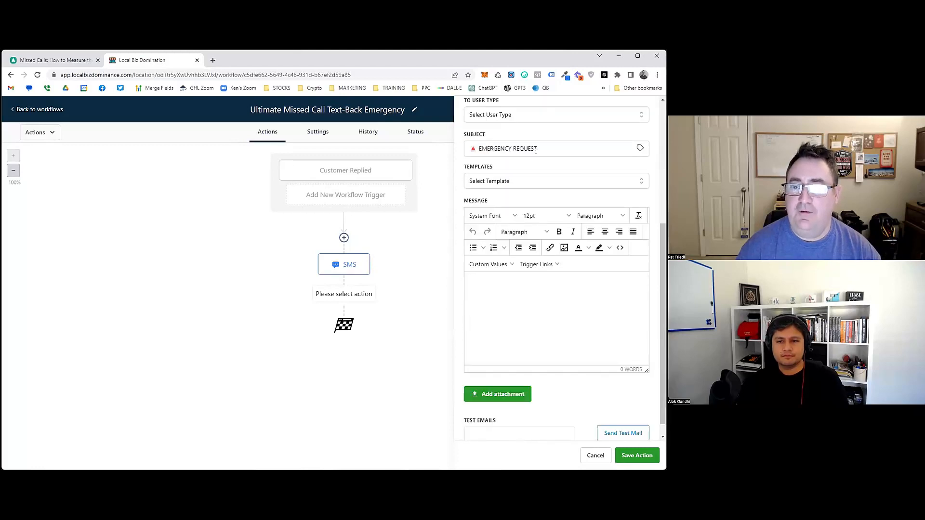
scroll(534, 214, up, 3)
click(523, 280)
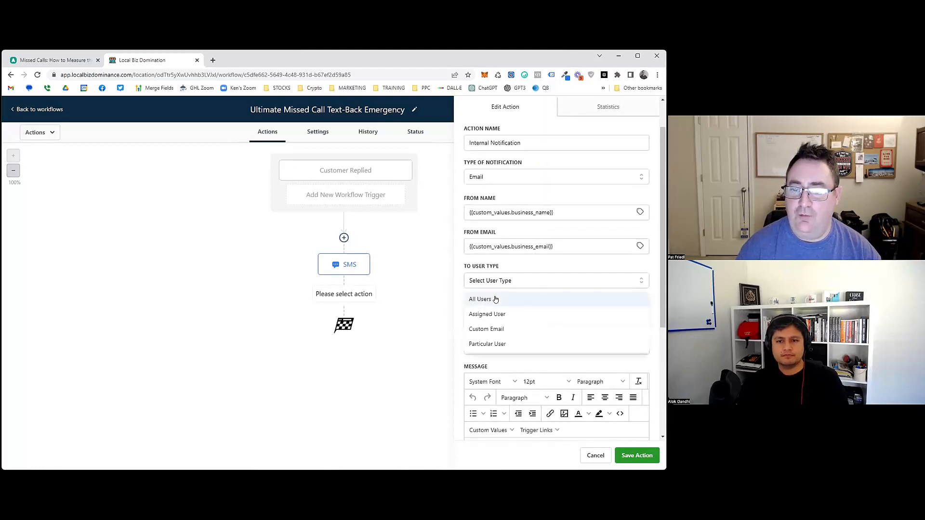
click(527, 299)
Write the email message as the contact's Full Name custom value followed by "has an emergency and needs assistance right now. Call them ASAP."
scroll(510, 289, down, 3)
click(497, 269)
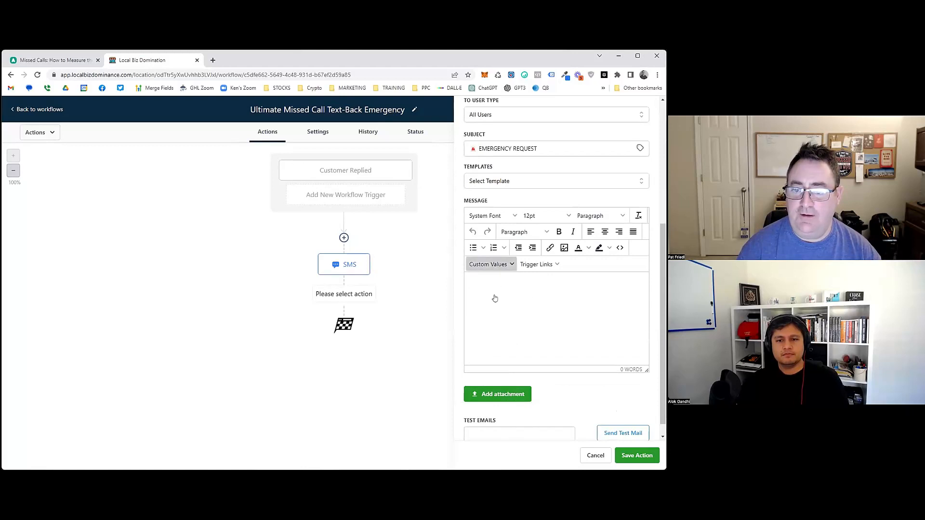
mouse_move(492, 295)
click(573, 285)
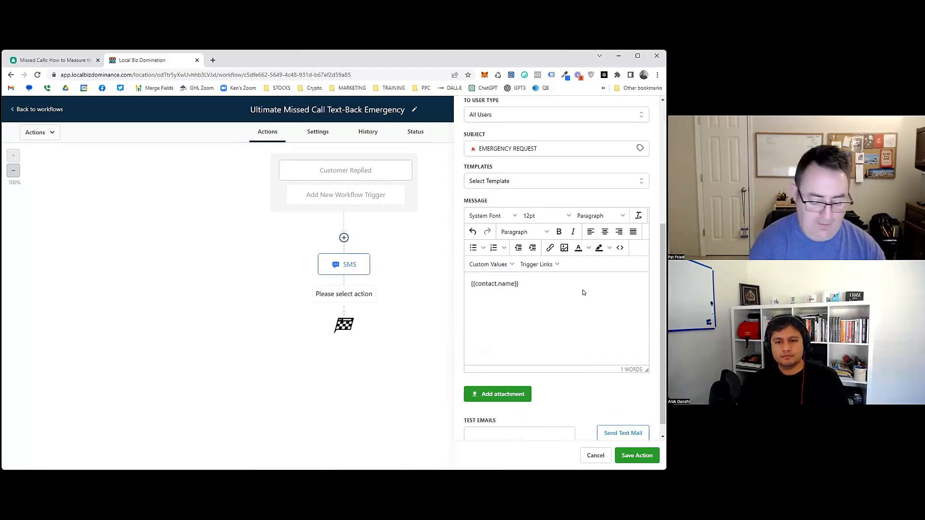
text(has an emergen)
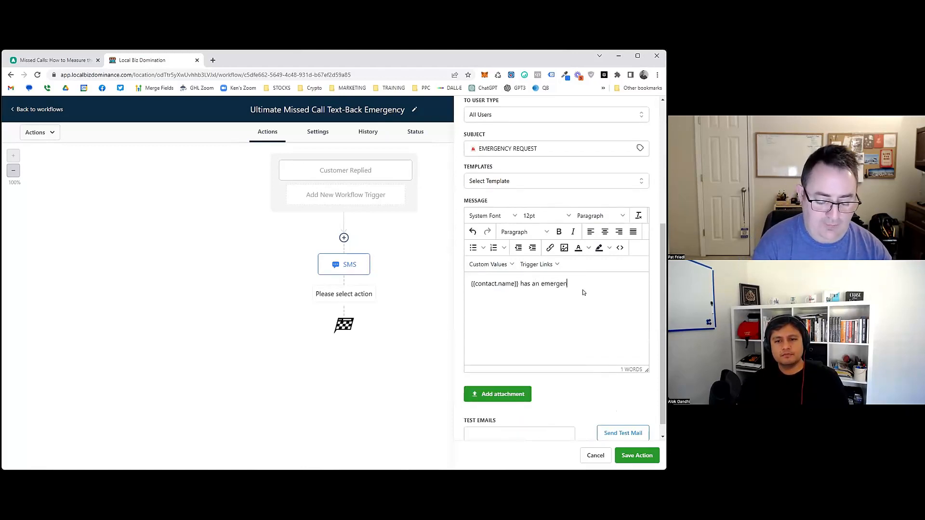
text(cy and needs assi)
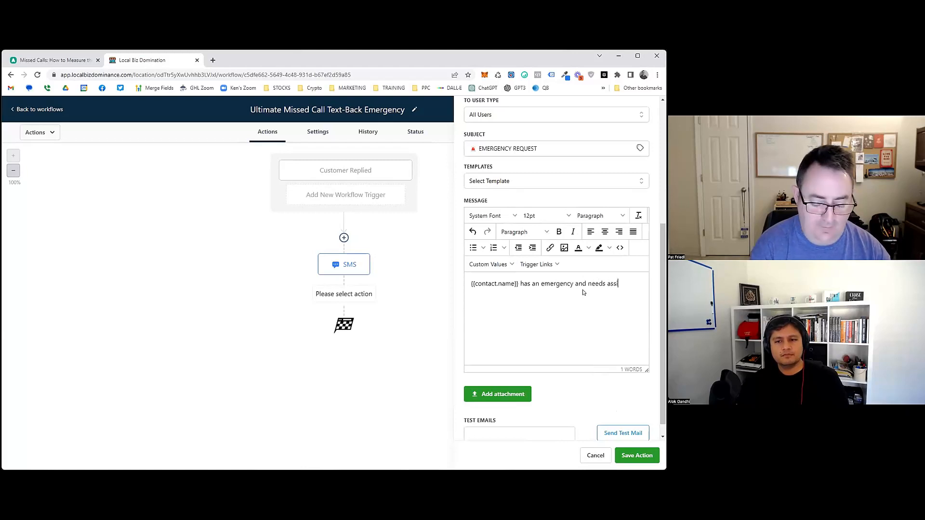
text(stance right nowe. )
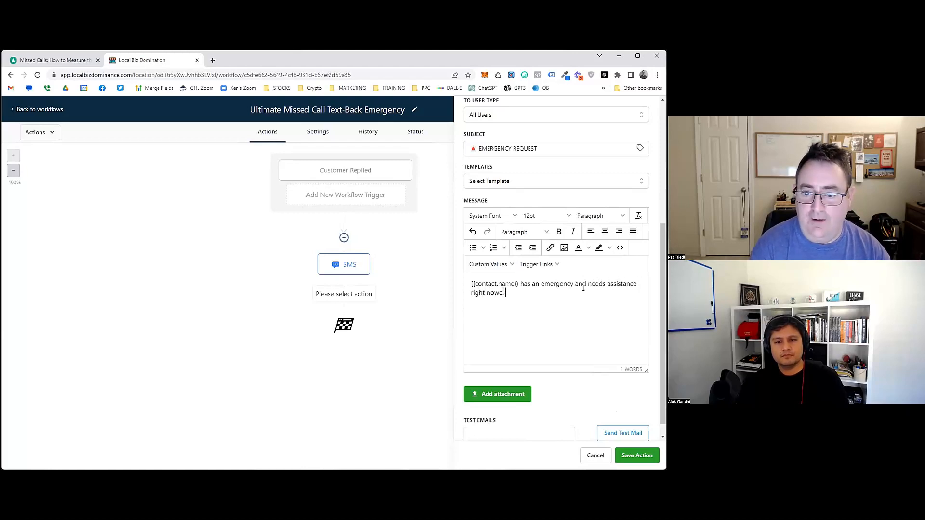
key(BackSpace)
key(BackSpace)
key(BackSpace)
text(. Cal)
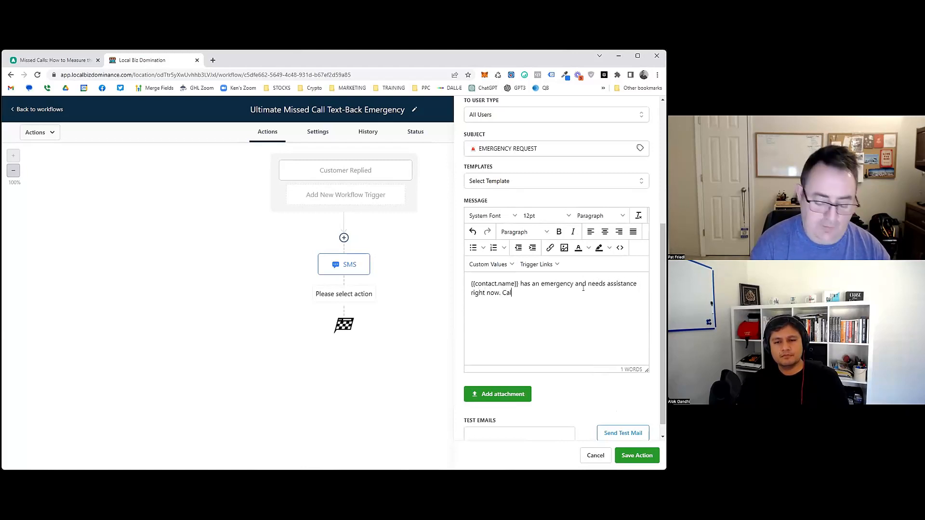
text(l them ASAP.)
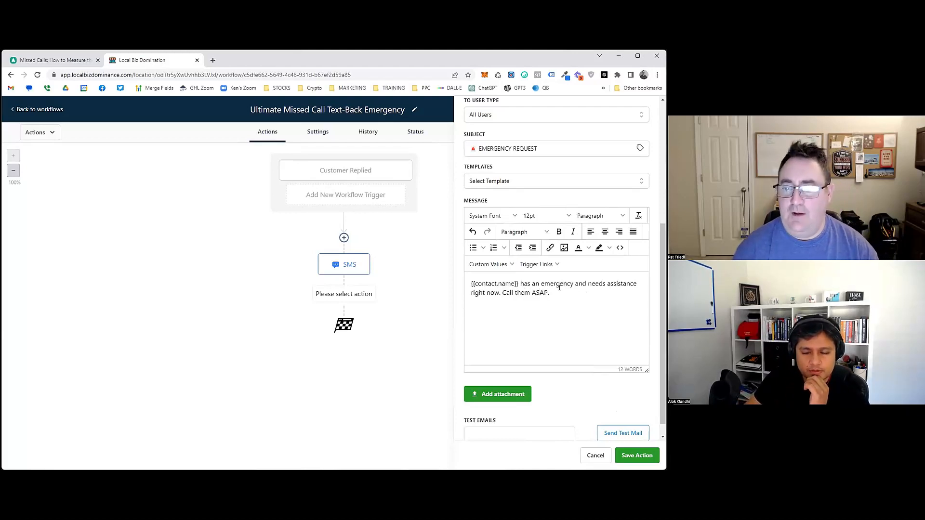
Expand the email message's last sentence to "Call them back at" the contact's Phone custom value "ASAP." and save the action
key(Return)
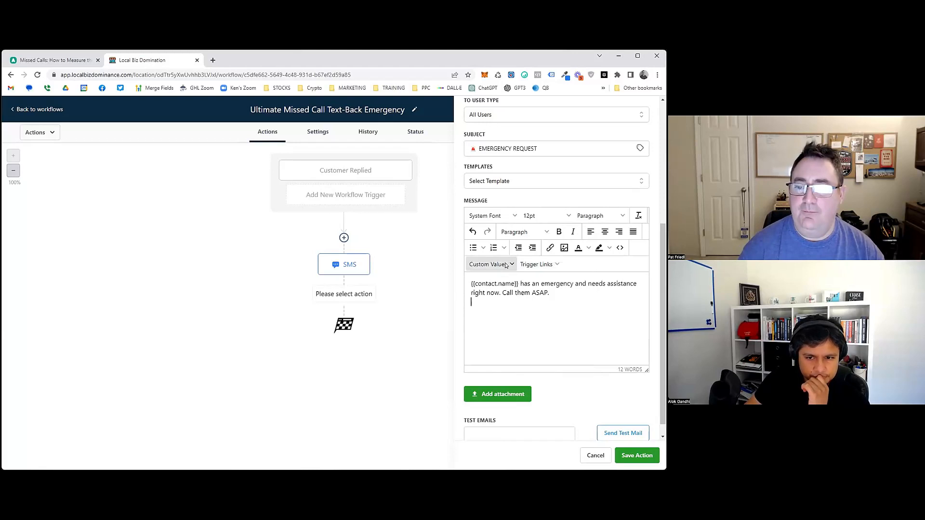
click(488, 264)
click(612, 302)
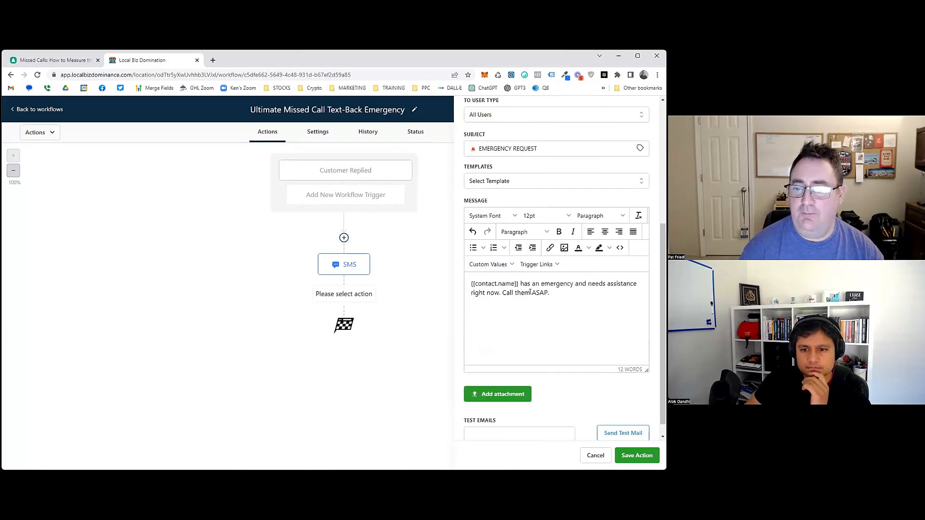
text(back at)
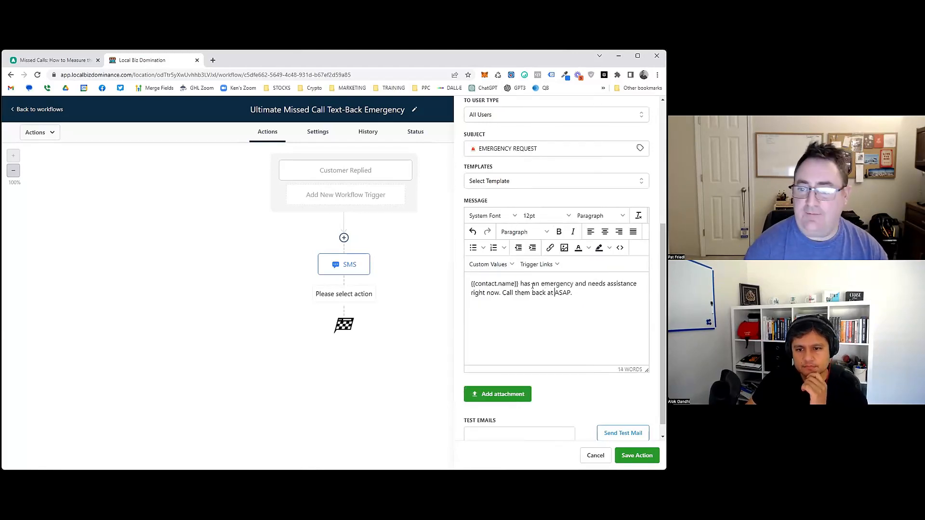
click(511, 264)
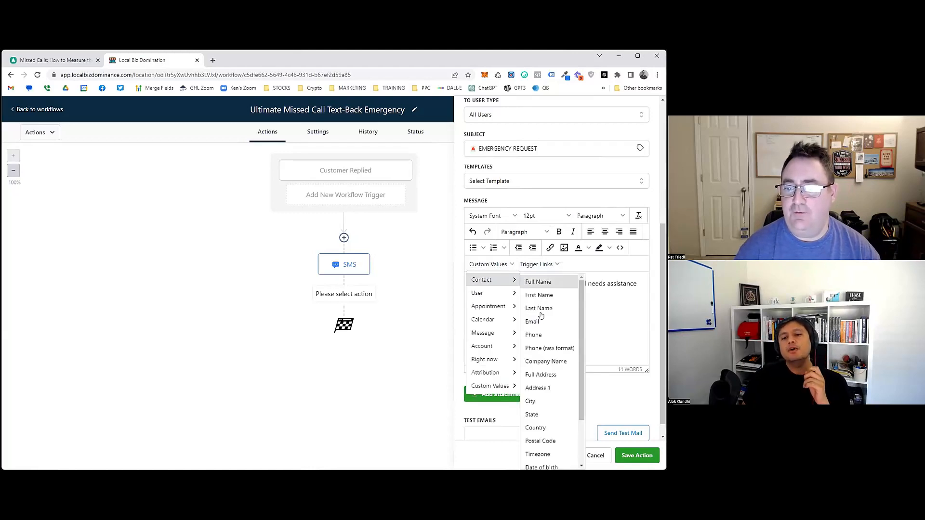
click(535, 334)
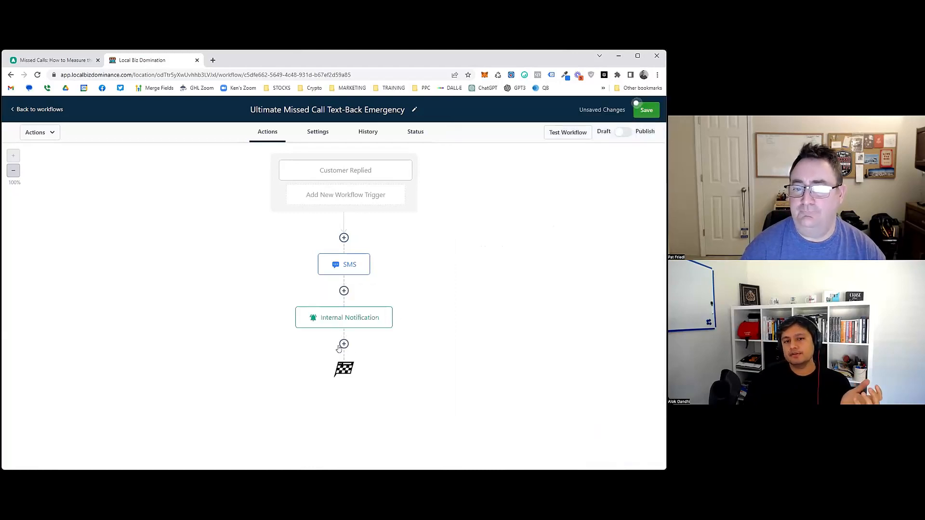
click(343, 344)
text(int)
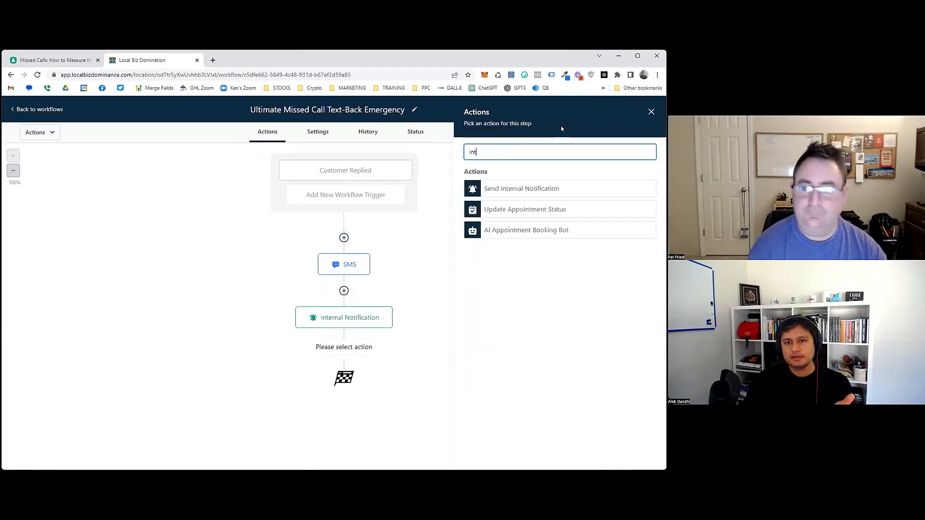
click(575, 187)
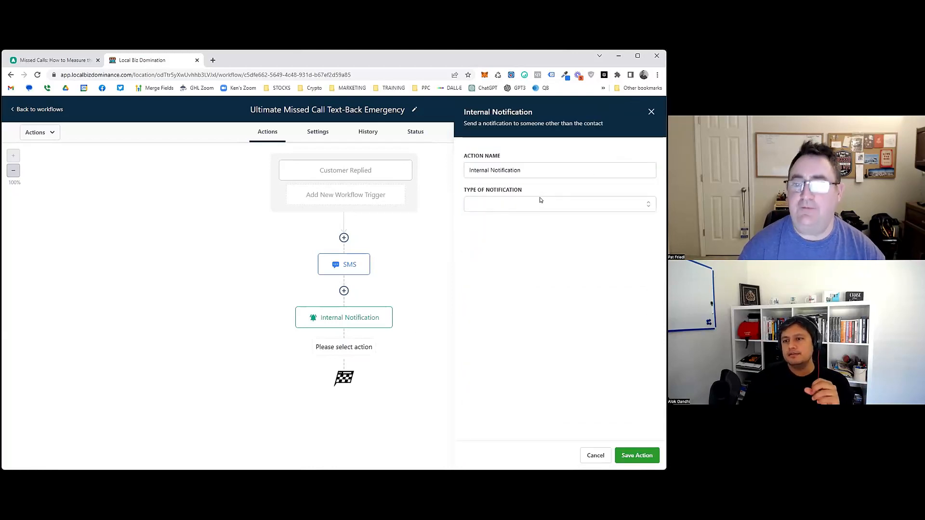
click(540, 202)
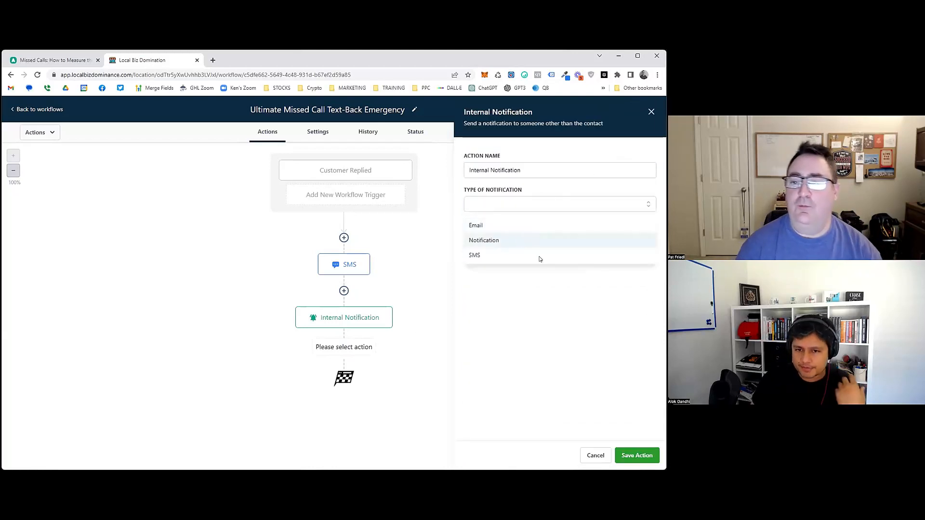
click(534, 240)
click(523, 240)
text(🚨 EMERGENCY REQUEST)
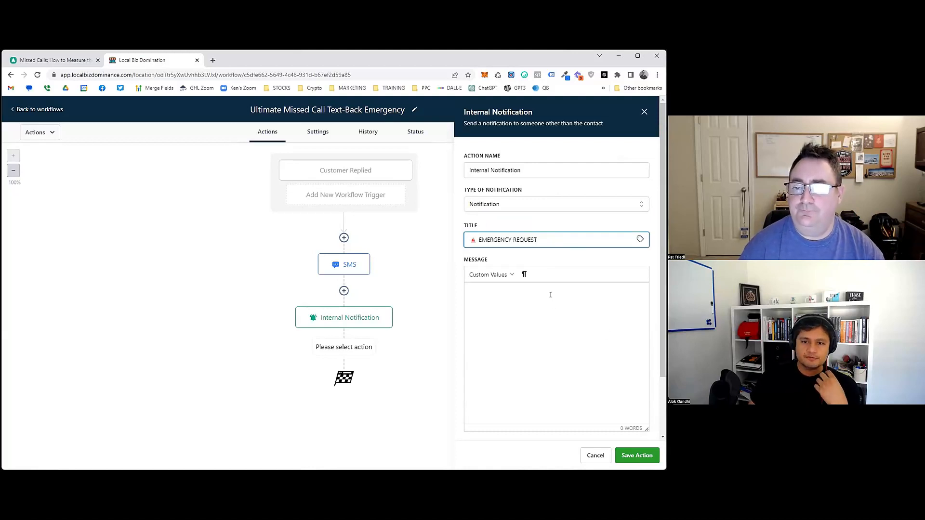
click(528, 298)
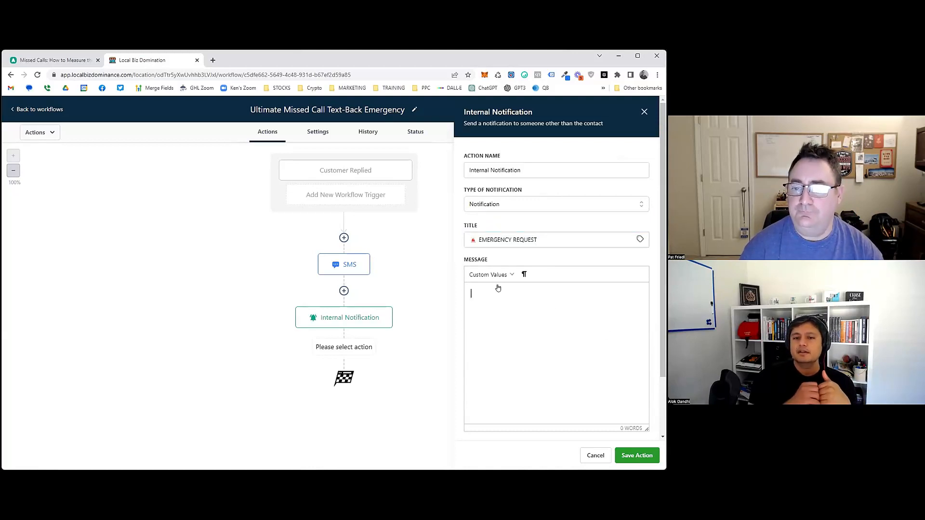
click(490, 275)
mouse_move(482, 290)
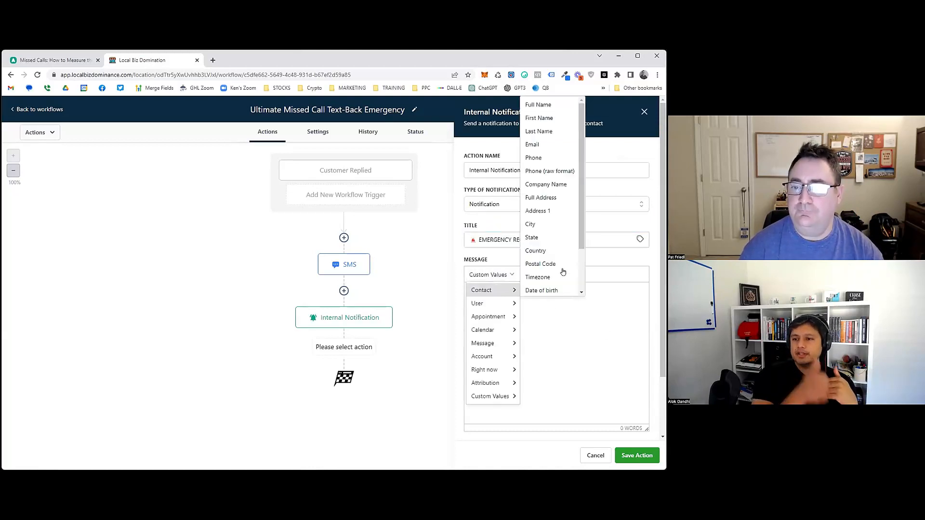
click(550, 104)
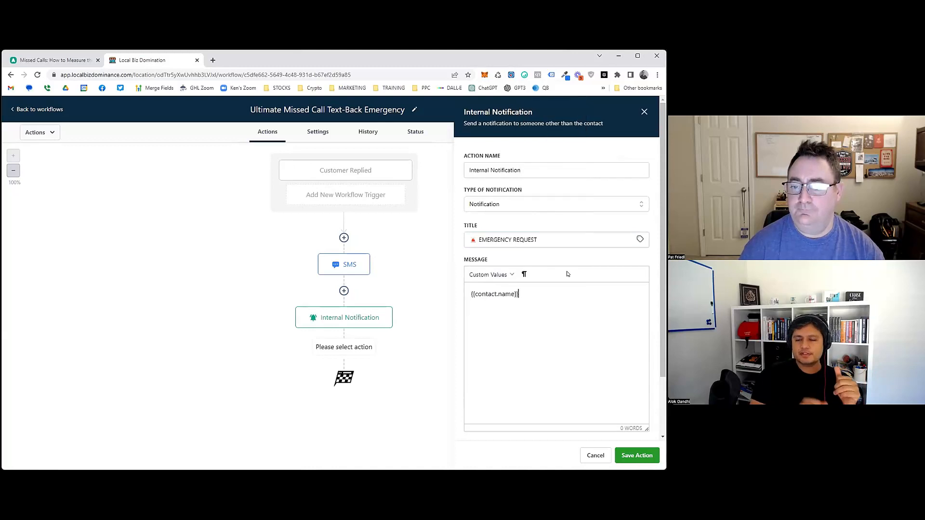
click(586, 455)
Copy the full message text from the existing email Internal Notification and close it without saving
click(301, 318)
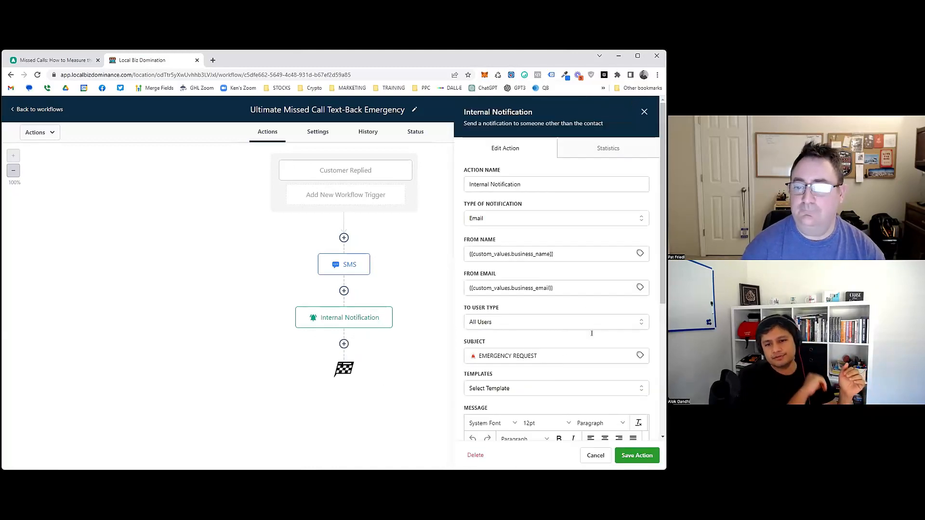
scroll(591, 333, down, 4)
triple_click(527, 325)
key(ctrl+c)
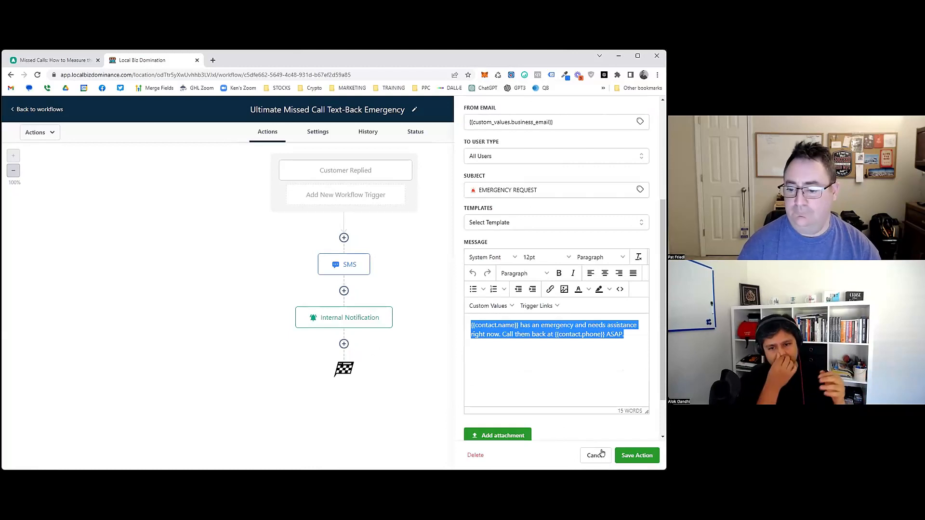
click(596, 455)
Add a second internal notification of type Notification after the email one, with the copied text as its message
click(343, 344)
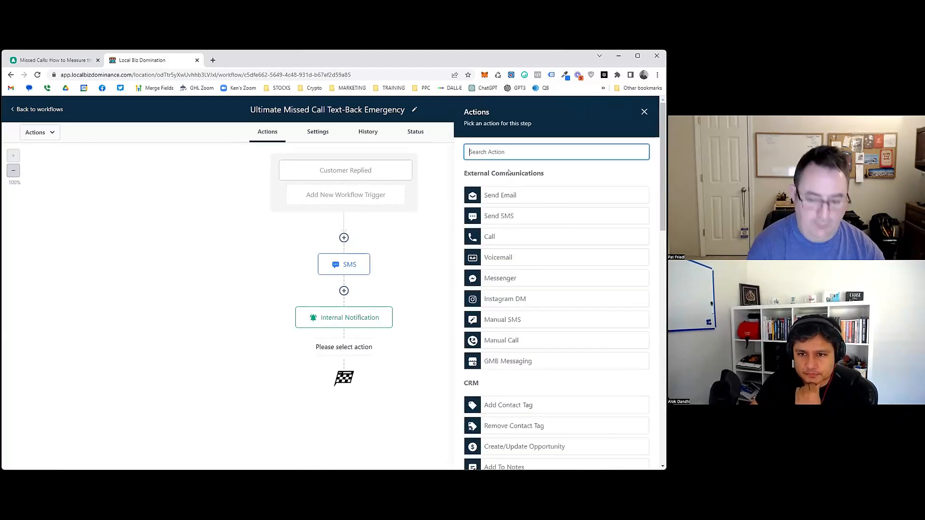
text(int)
click(503, 188)
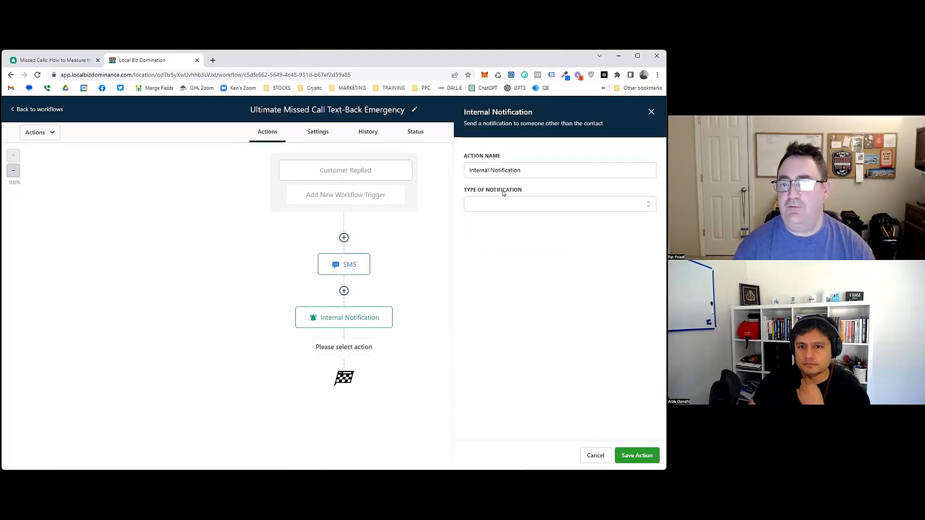
click(521, 205)
click(539, 245)
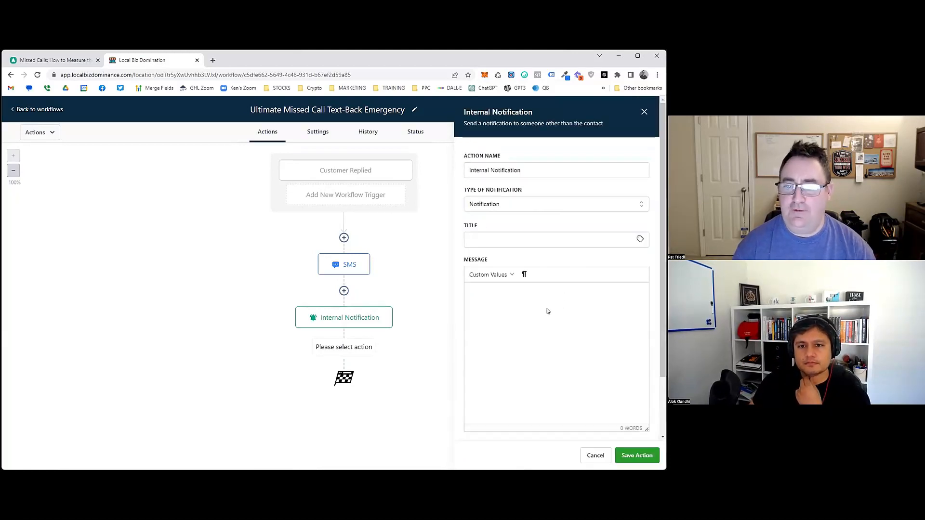
key(ctrl+v)
Set the notification's title to the siren emoji followed by "EMERGENCY REEQUEST" and select the whole title
click(515, 239)
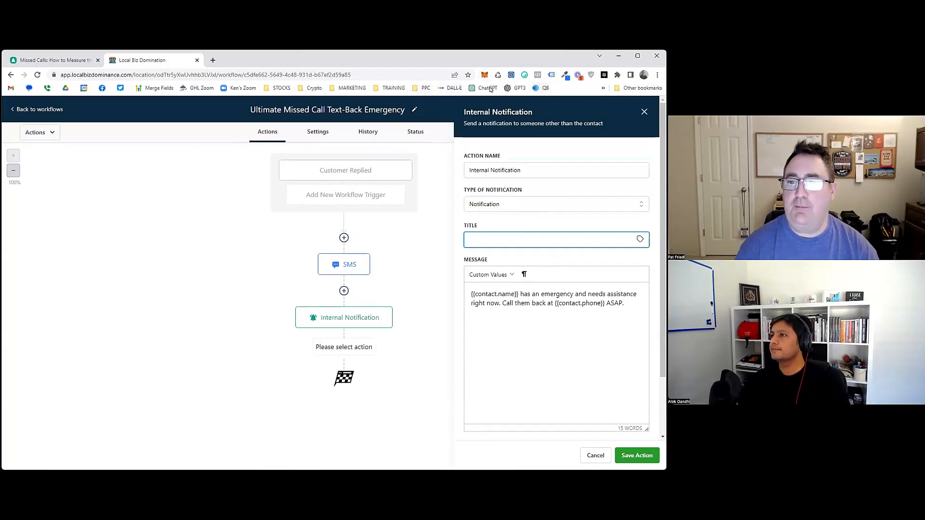
click(525, 75)
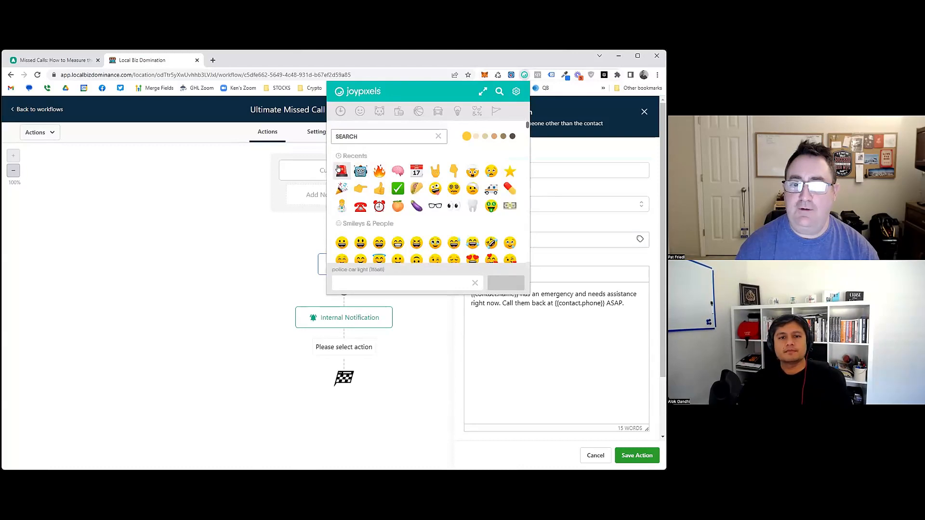
click(338, 168)
click(543, 241)
text(🚨)
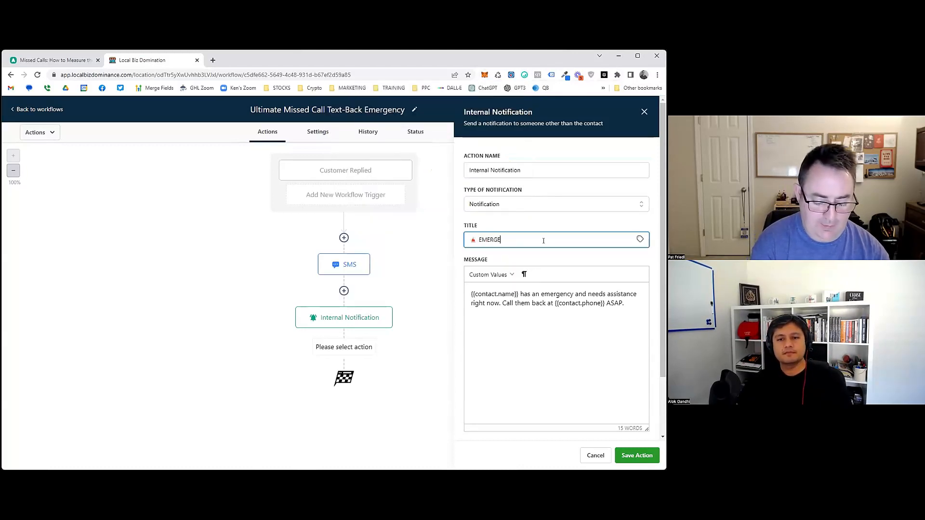
text(EMERGENCY REEQUE)
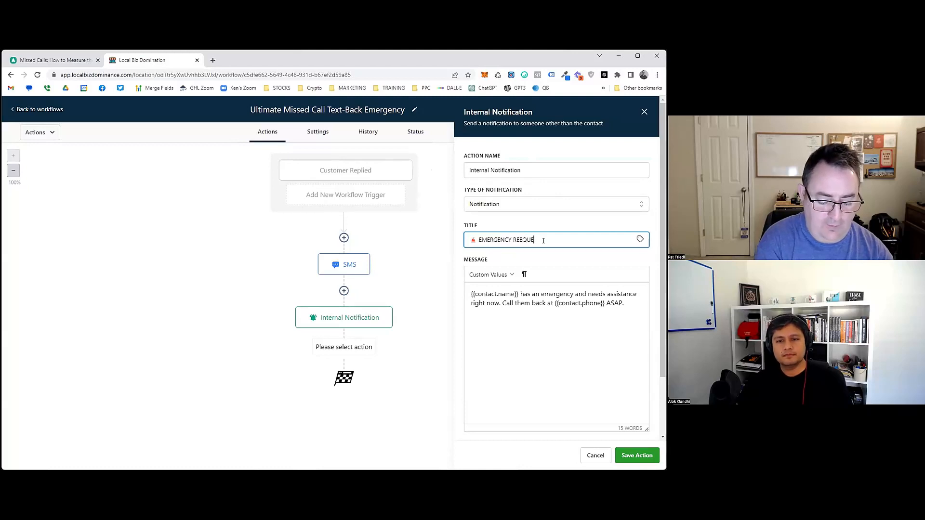
text(ST)
key(ctrl+a)
Set the notification's Redirect Page to Conversation and its To User Type to All User
scroll(525, 308, down, 3)
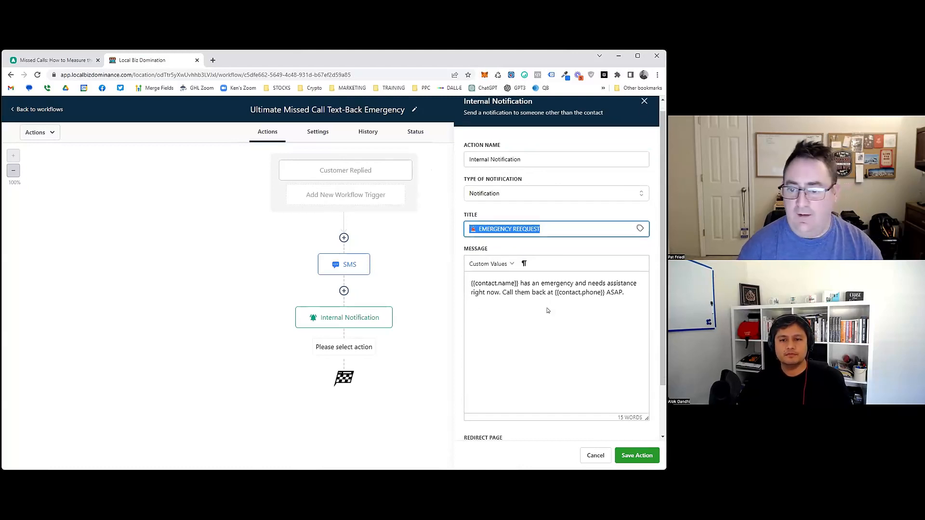
click(520, 398)
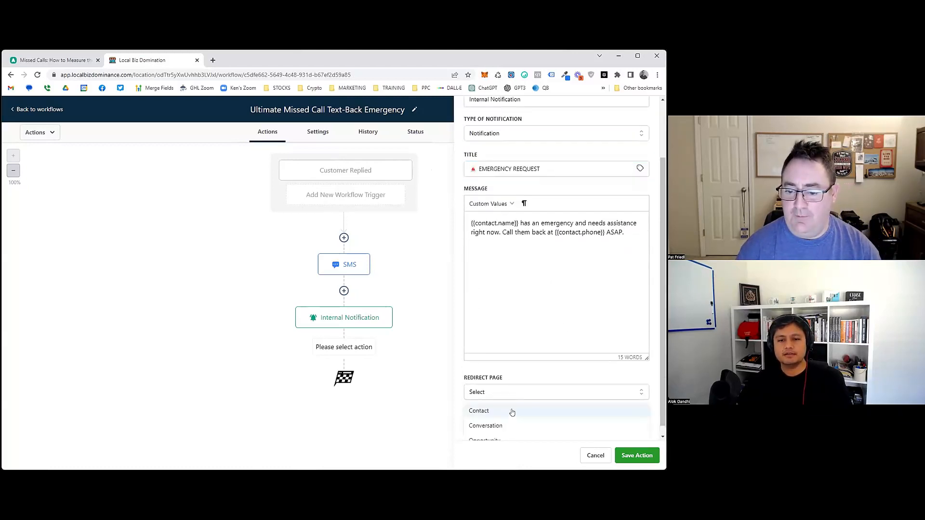
click(503, 413)
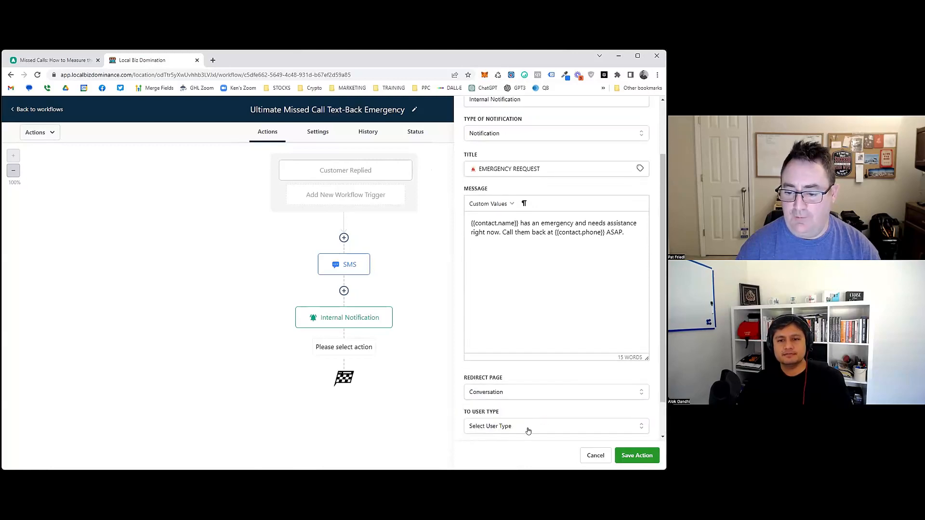
click(527, 429)
click(503, 400)
Correct the misspelled word in the notification's title so it reads "EMERGENCY REQUEST"
scroll(487, 294, up, 2)
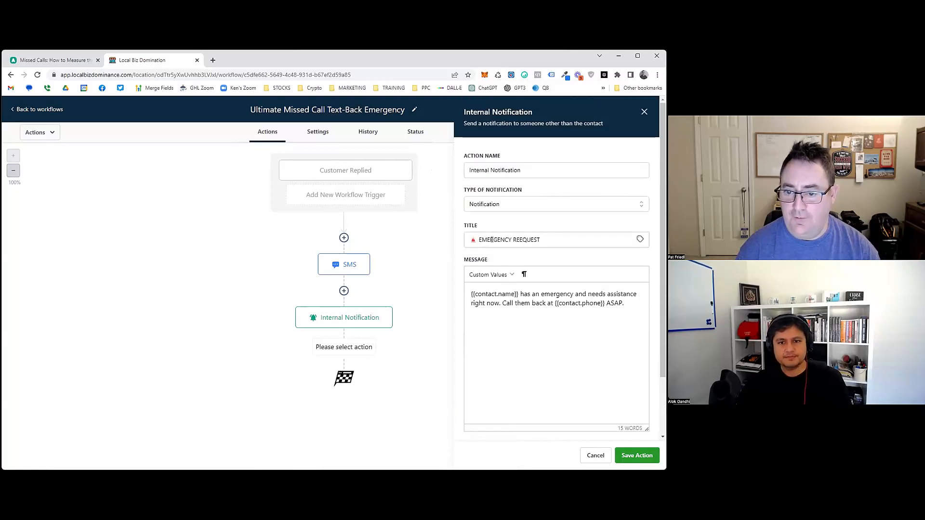
click(525, 236)
key(BackSpace)
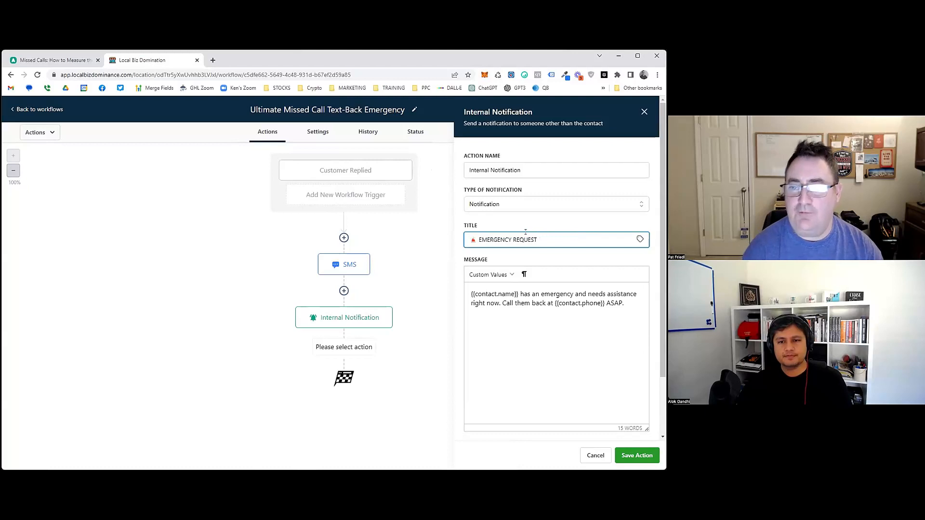
Copy the notification's whole message text and save the action
scroll(541, 328, down, 2)
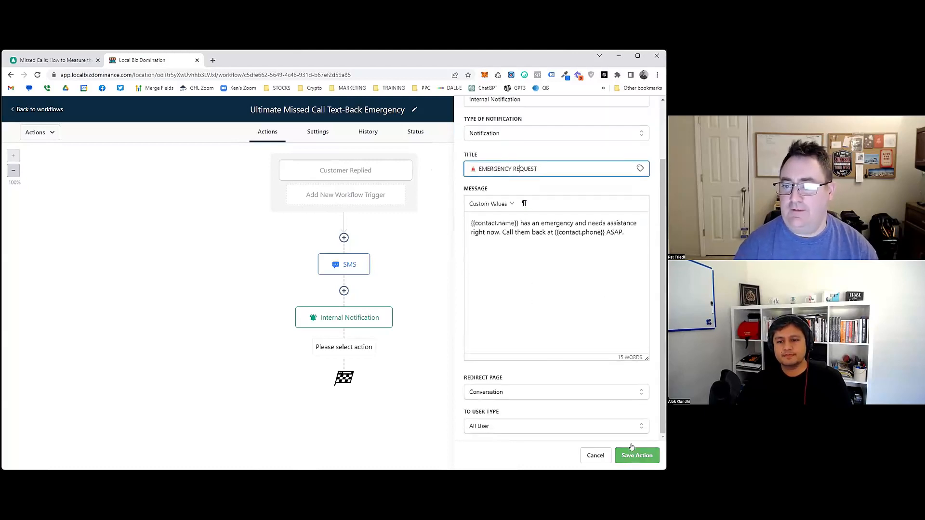
click(572, 252)
key(ctrl+a)
key(ctrl+c)
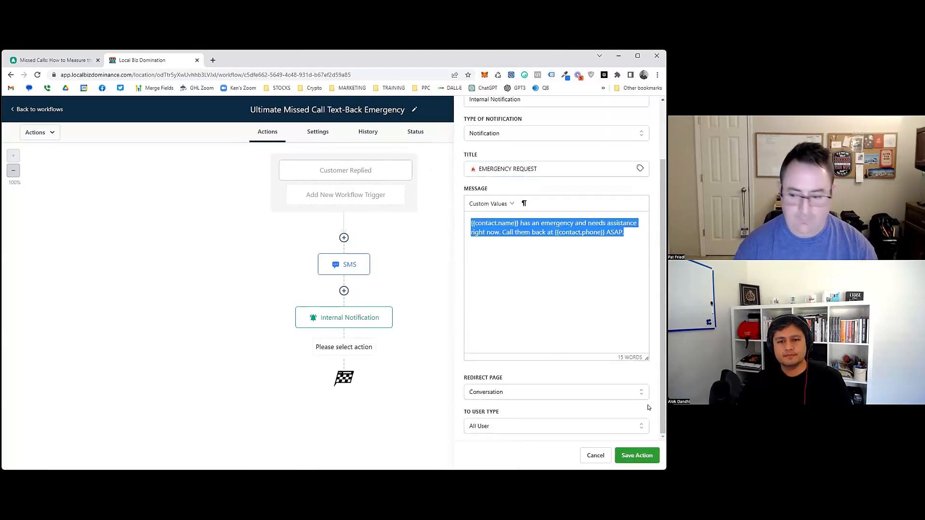
click(635, 461)
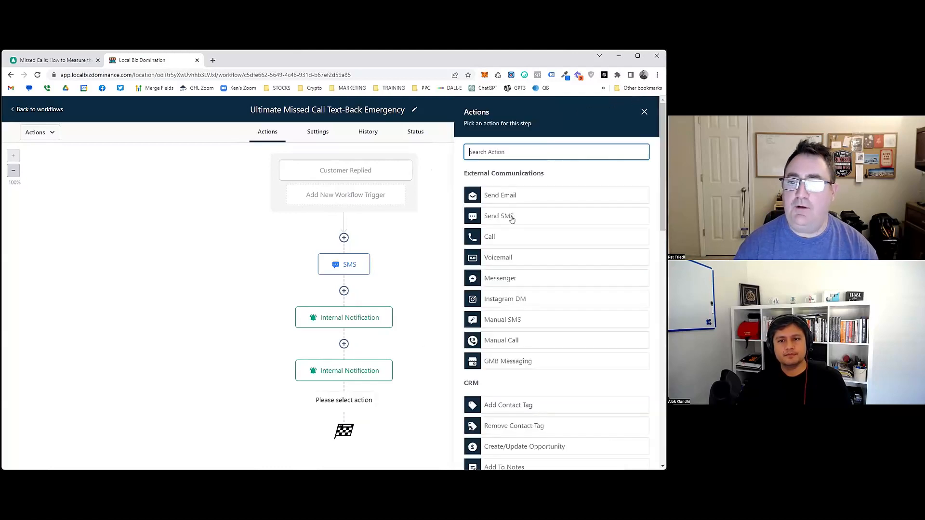
Add a third internal notification at the end of the workflow and set its type to SMS
click(517, 213)
click(520, 148)
text(int)
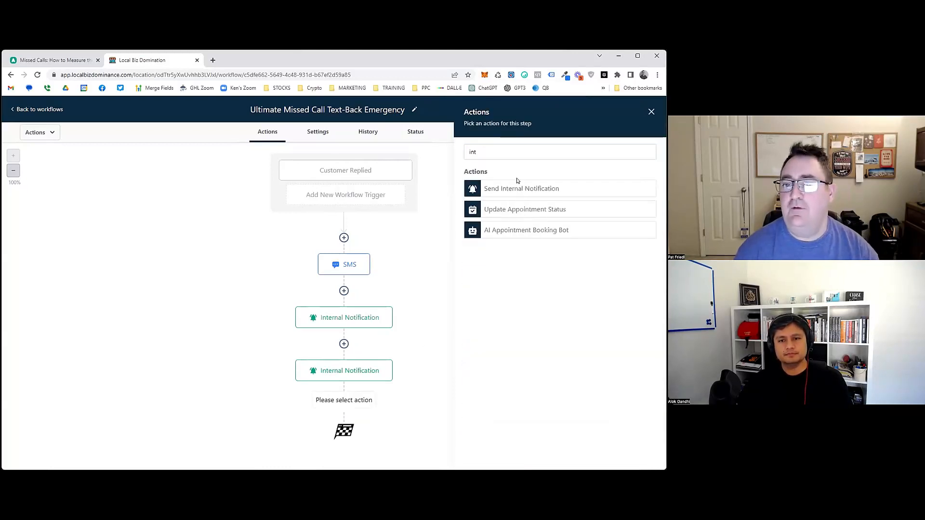
click(519, 188)
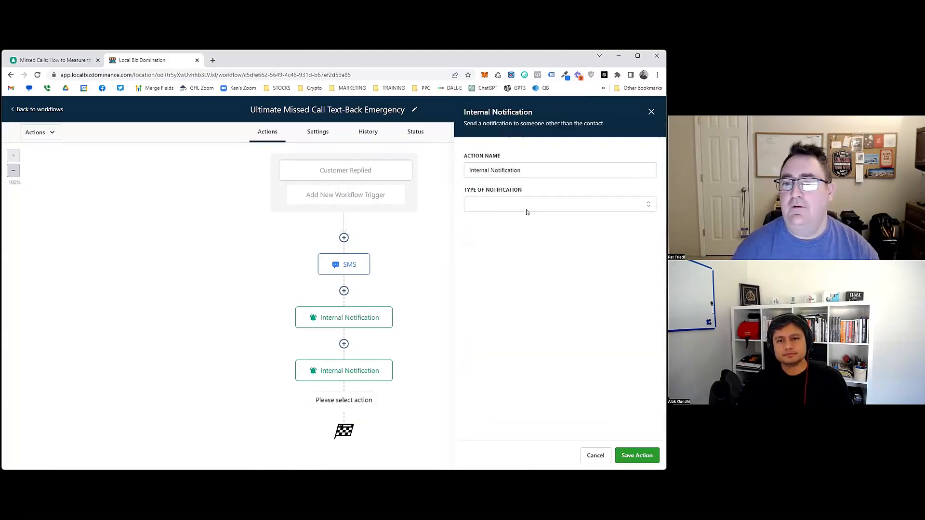
click(521, 254)
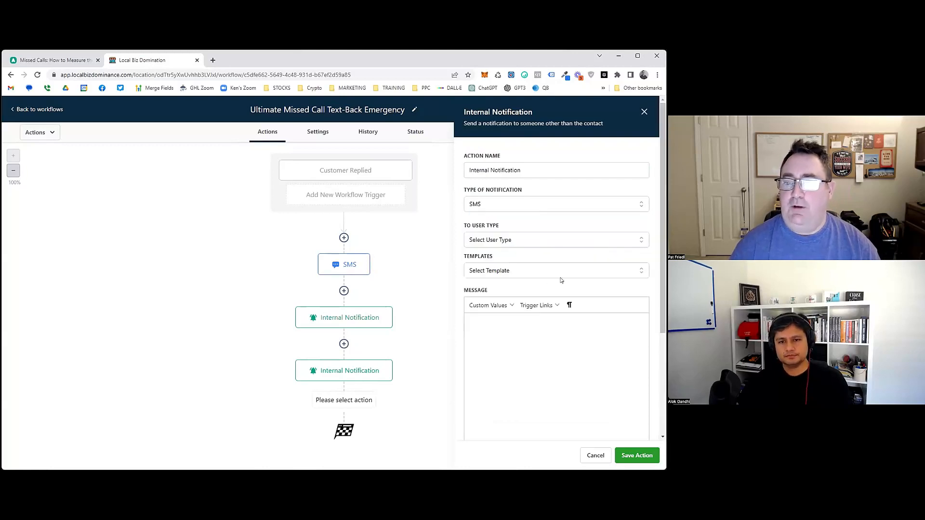
Paste the copied emergency message into the SMS notification and insert an empty line above it
scroll(549, 231, down, 4)
scroll(525, 241, up, 3)
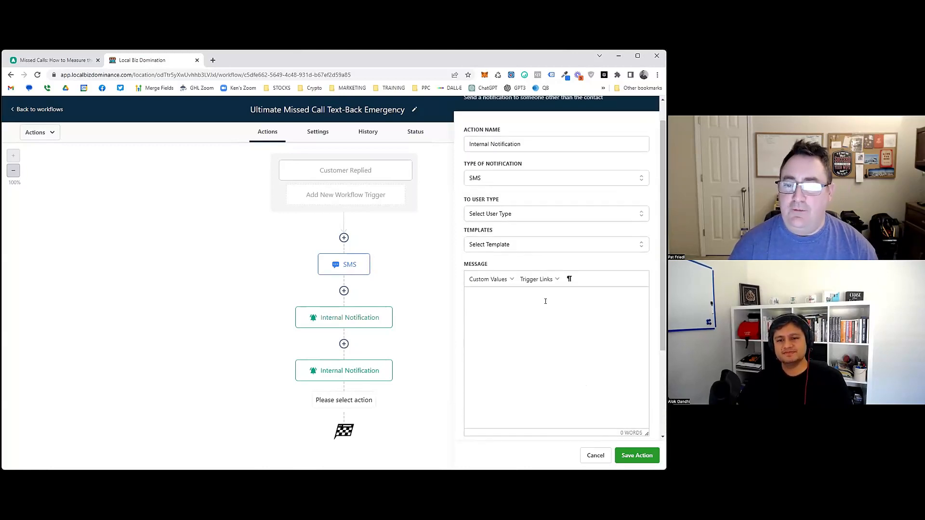
key(ctrl+v)
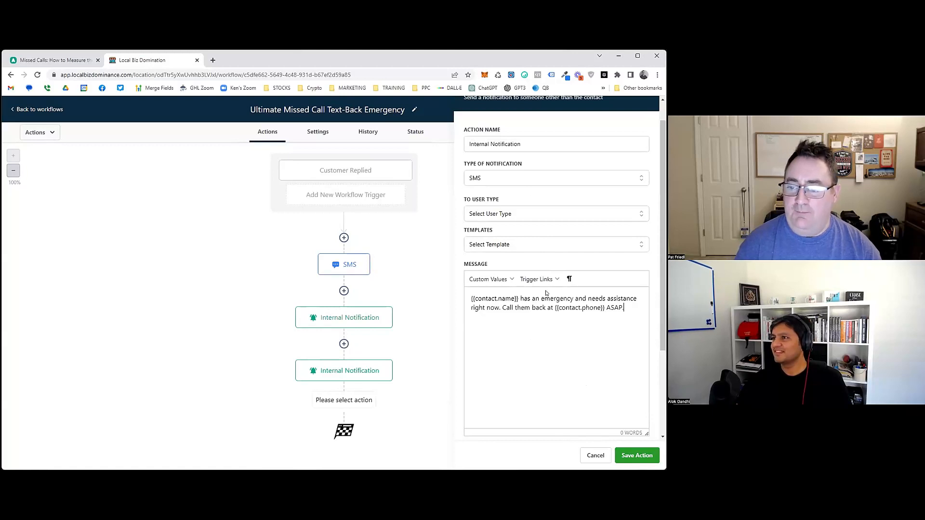
key(ctrl+Home)
key(Return)
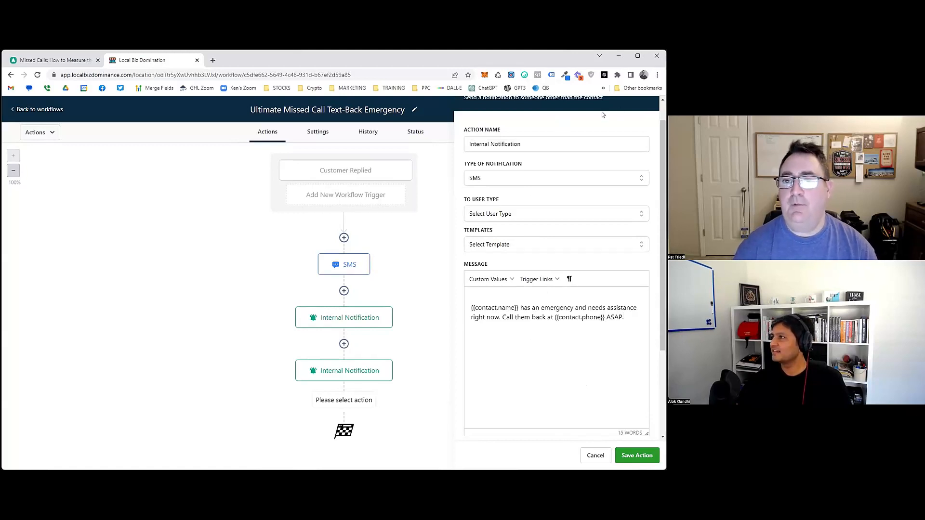
Add the heading line "🚨 EMERGENCY REQUEST" above the text of the SMS notification message
click(524, 76)
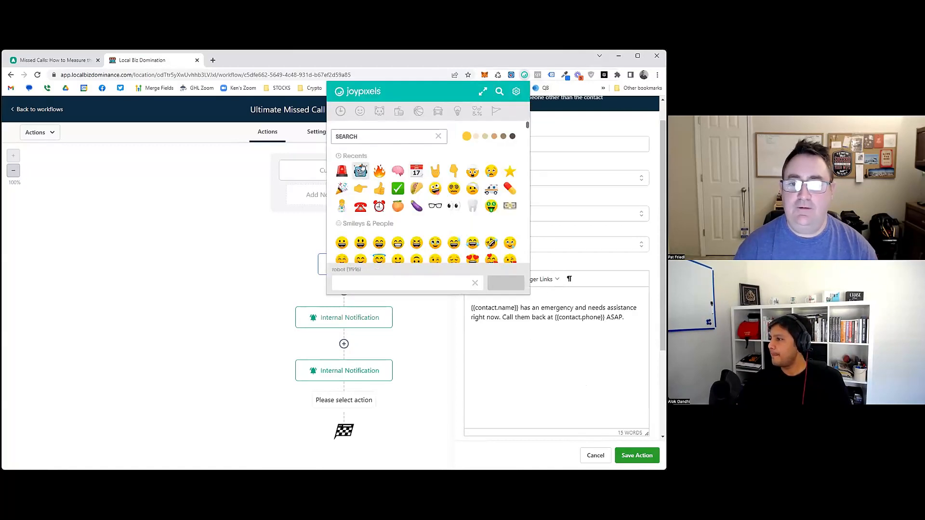
click(552, 293)
text(🚨)
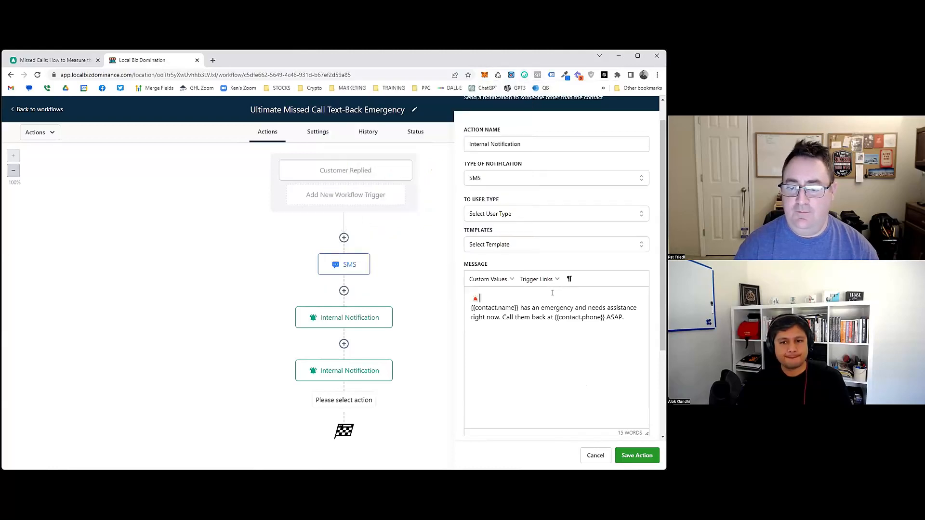
text(EME)
key(BackSpace)
text(GE)
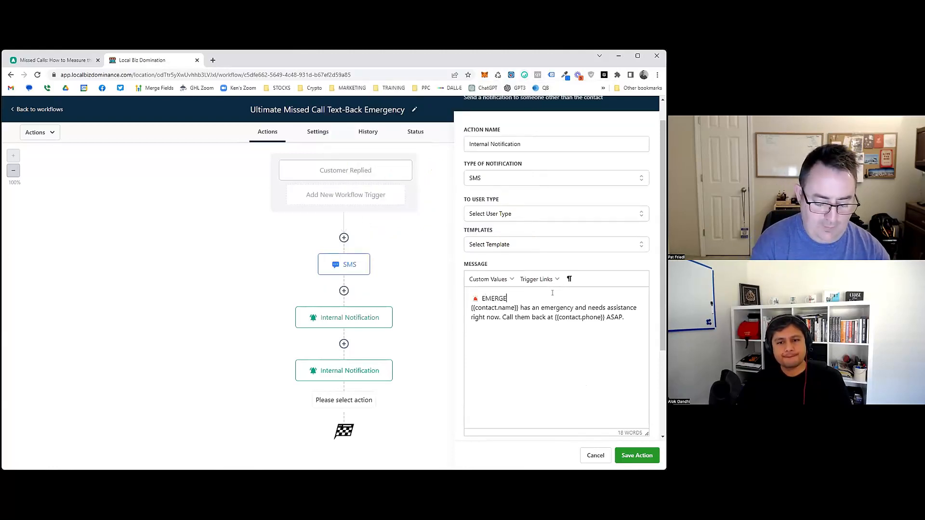
text(NCY REQUEST)
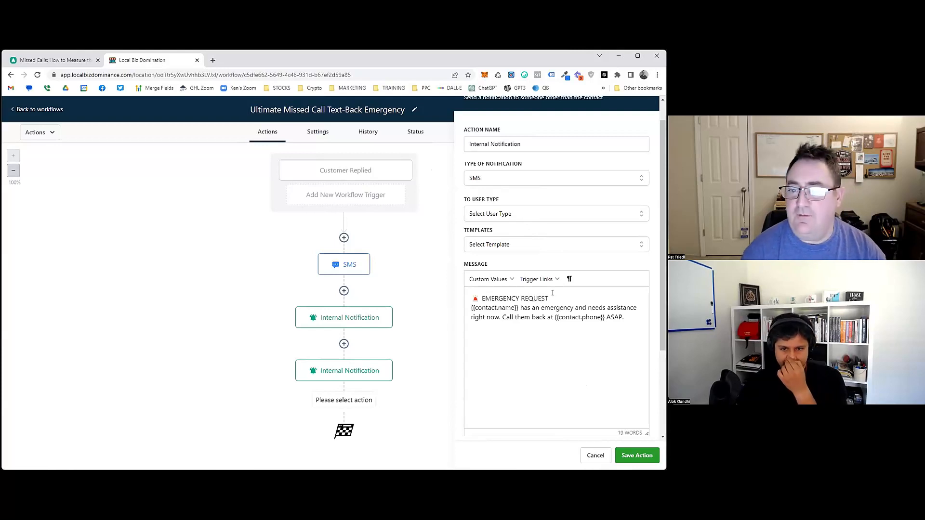
Set the SMS notification's recipient user type to All Users and save the action
click(637, 455)
scroll(622, 378, down, 3)
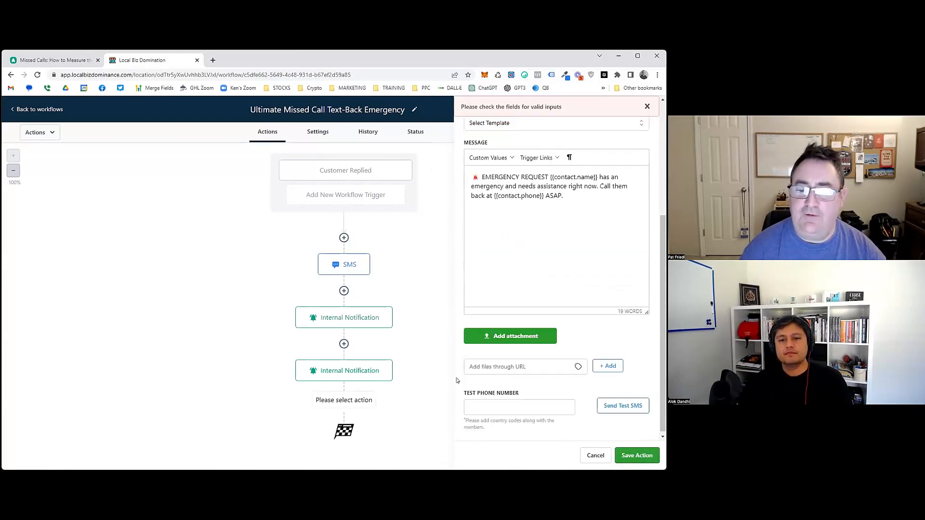
scroll(568, 248, up, 5)
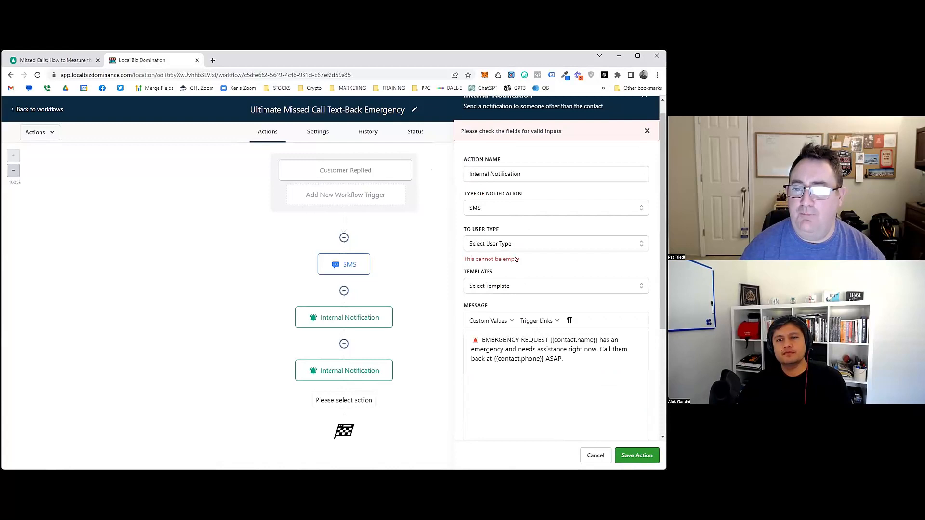
click(514, 245)
click(541, 264)
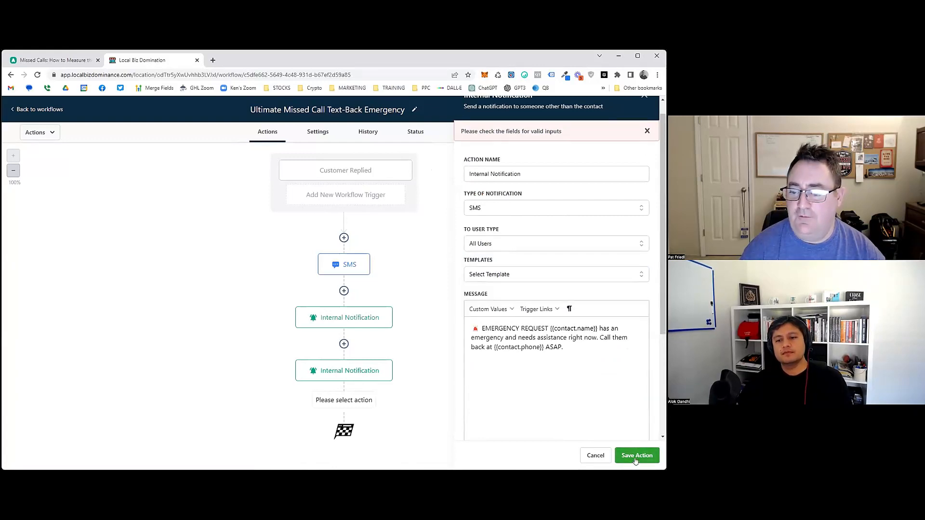
click(636, 456)
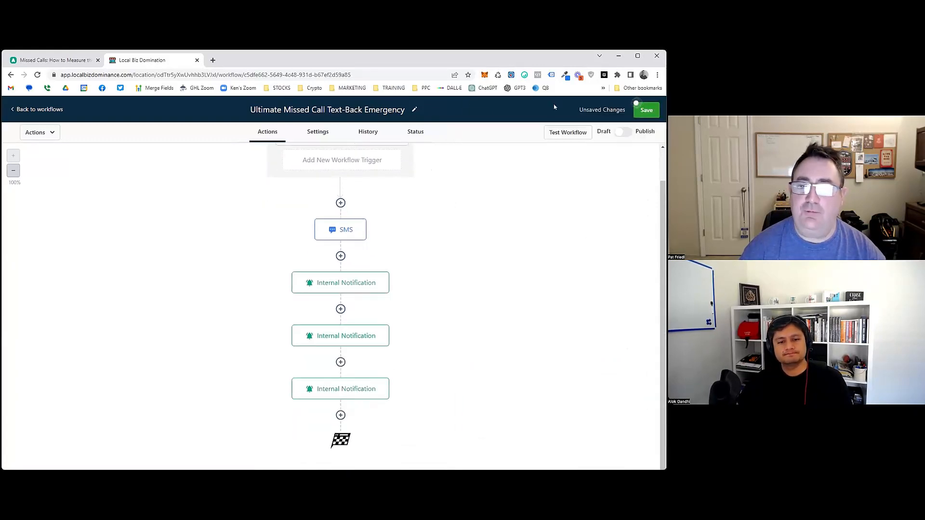
Add a Call action at the end of the workflow with the whisper "Emergency Request {{contact.name}}"
text(cal)
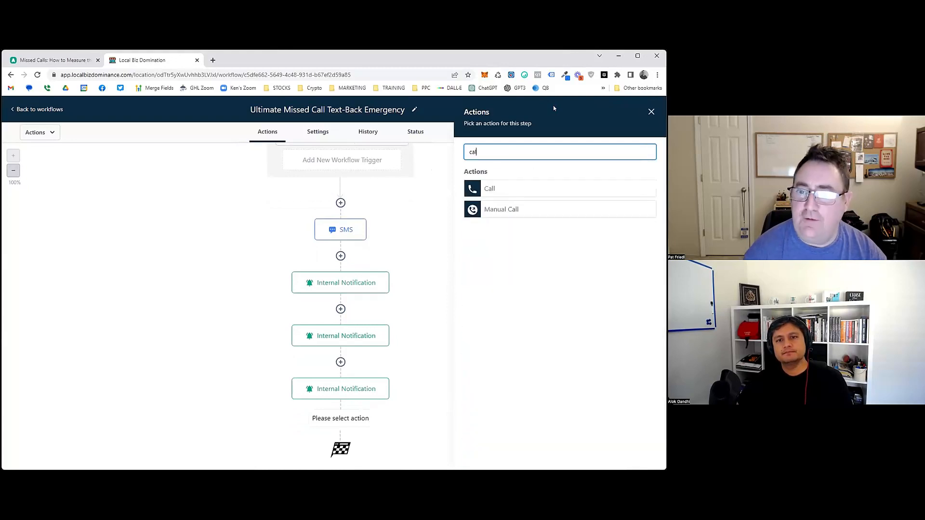
click(519, 188)
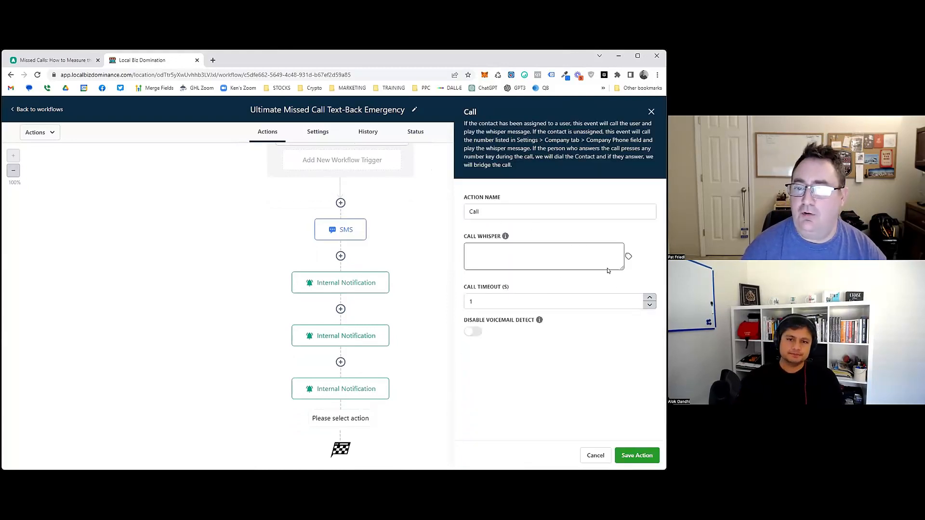
click(542, 253)
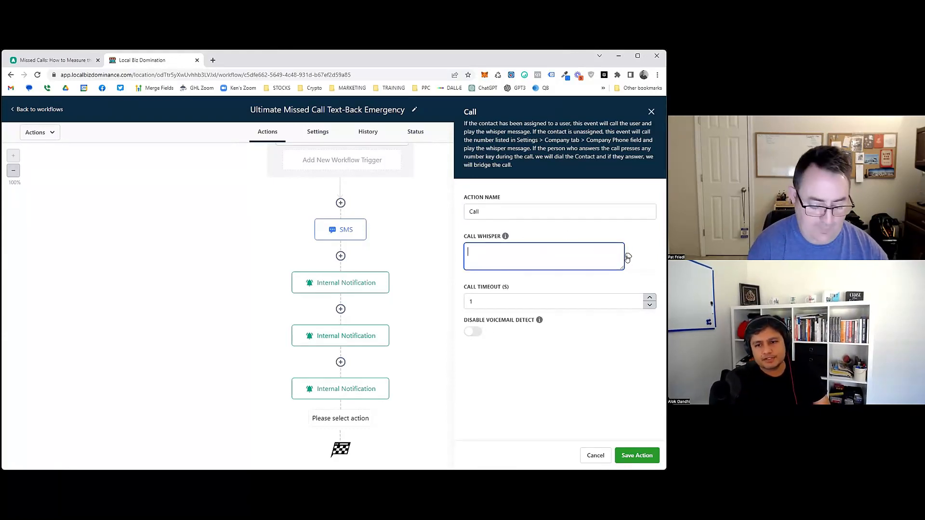
text(Emergency Request)
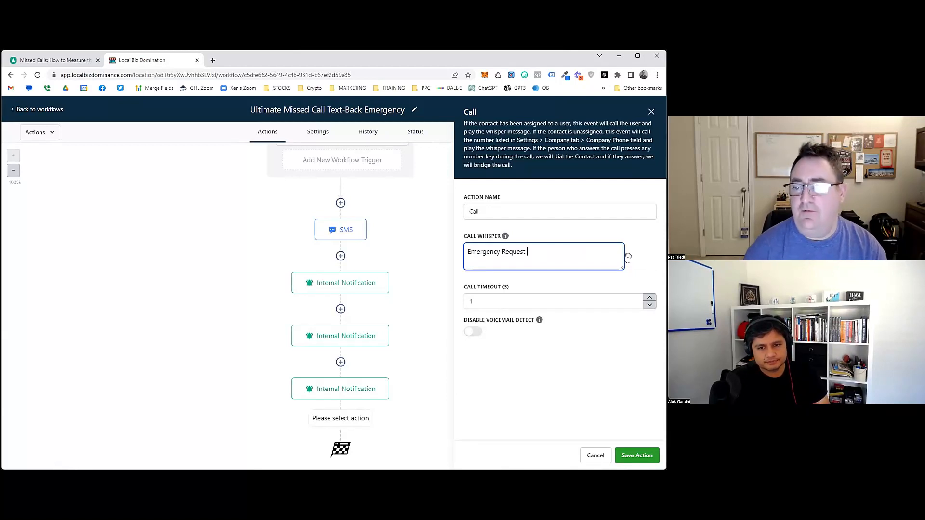
click(628, 258)
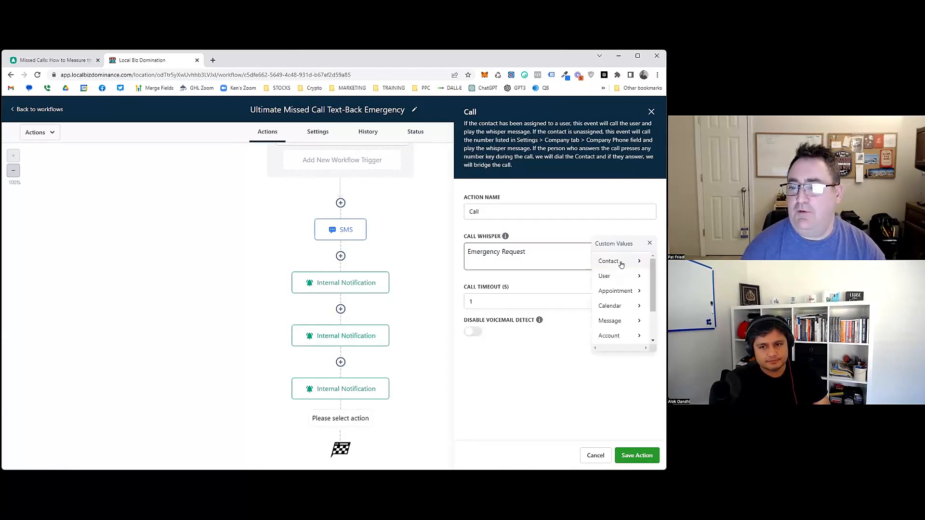
click(622, 262)
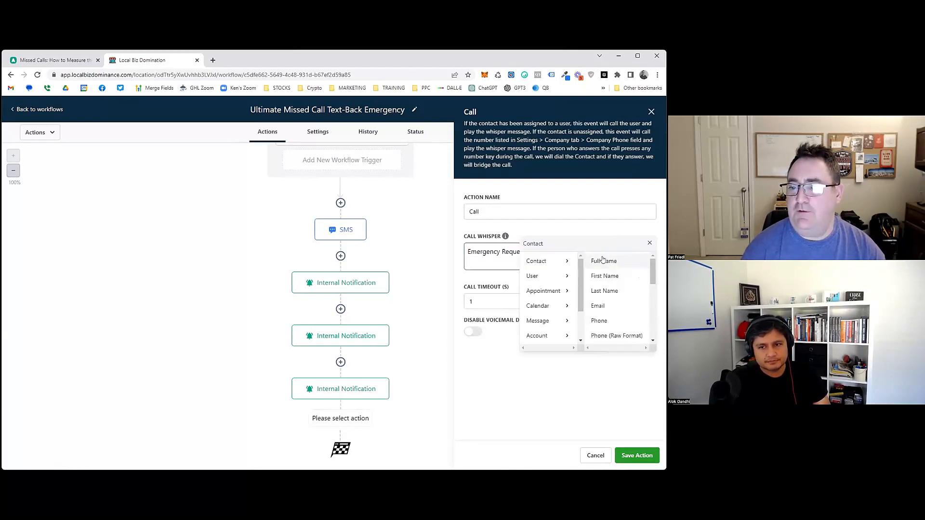
click(631, 264)
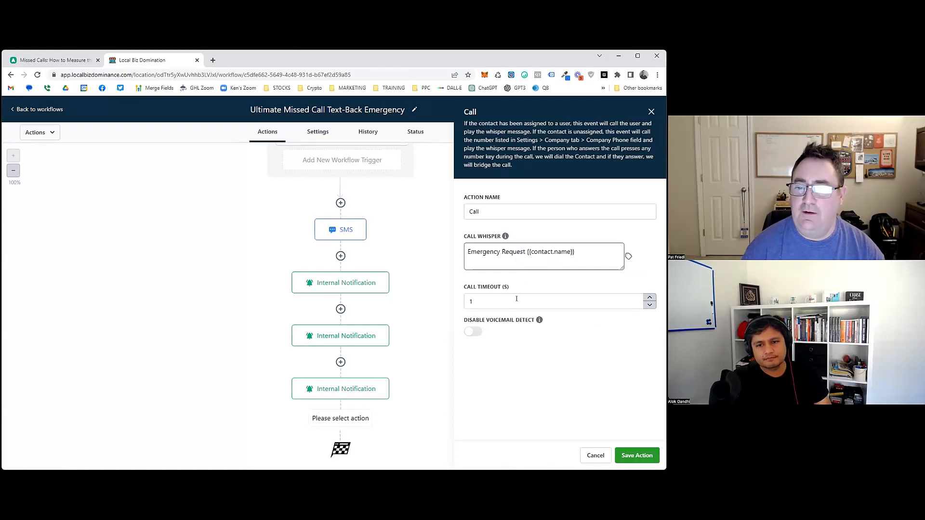
Set the call timeout to 60 seconds and save the Call action
click(566, 299)
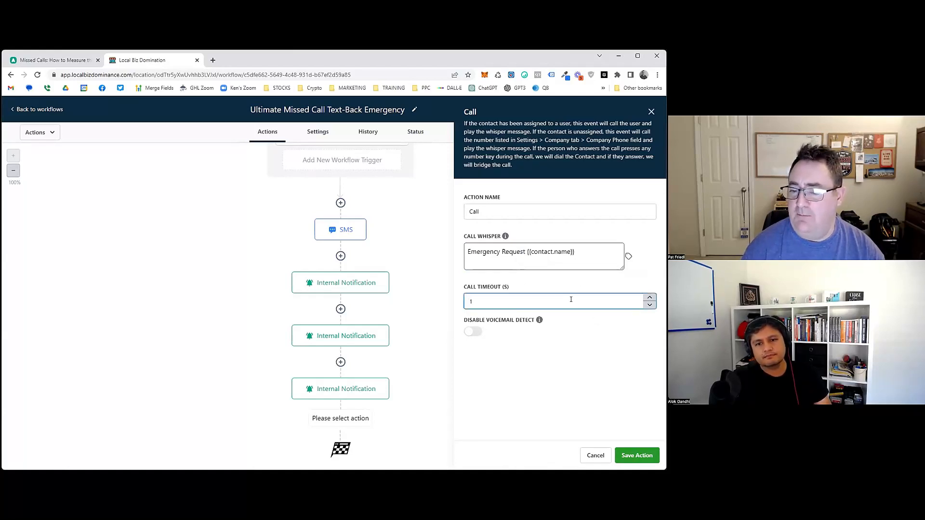
text(60)
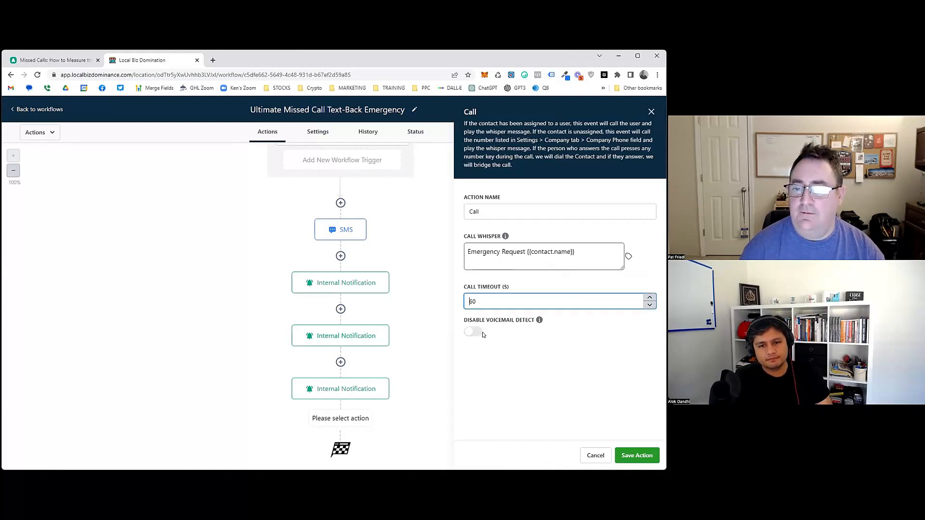
mouse_move(532, 320)
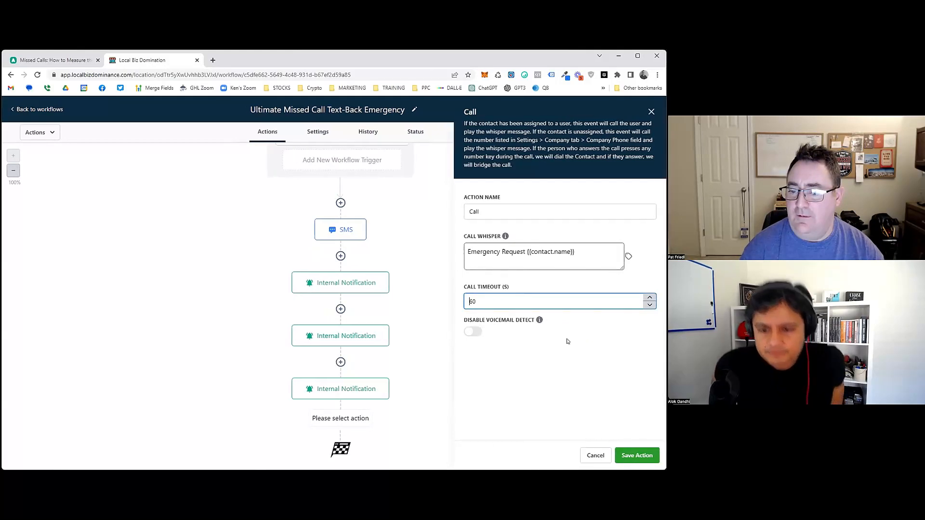
click(614, 365)
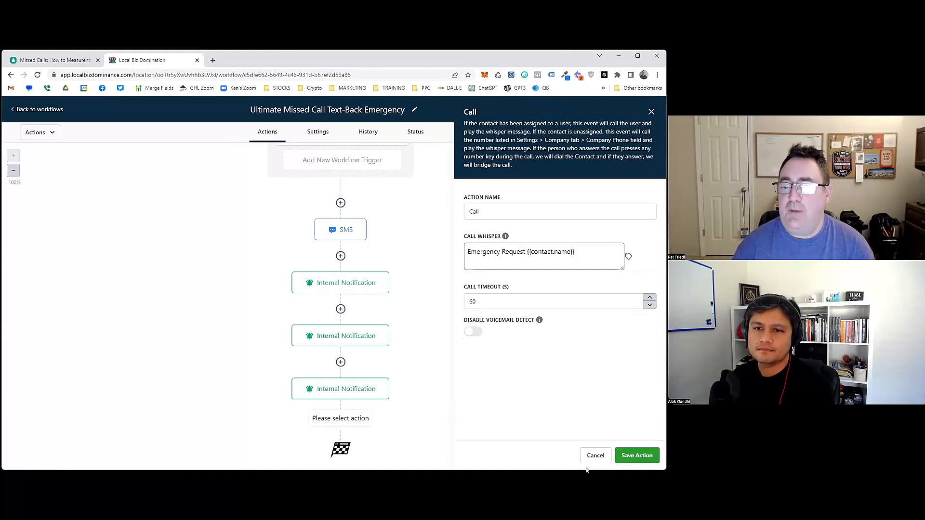
click(624, 455)
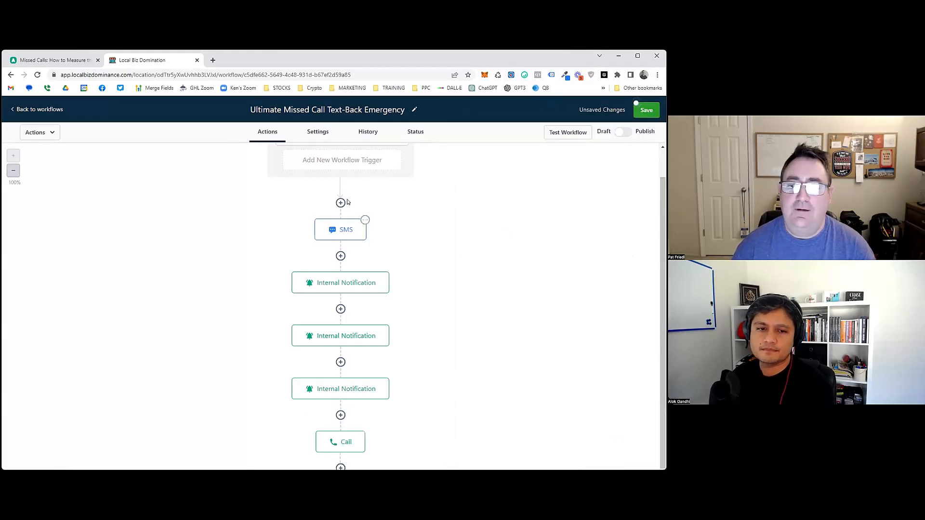
Try to add an Assign To User action before the first SMS, applied only to unassigned contacts
click(340, 203)
text(as)
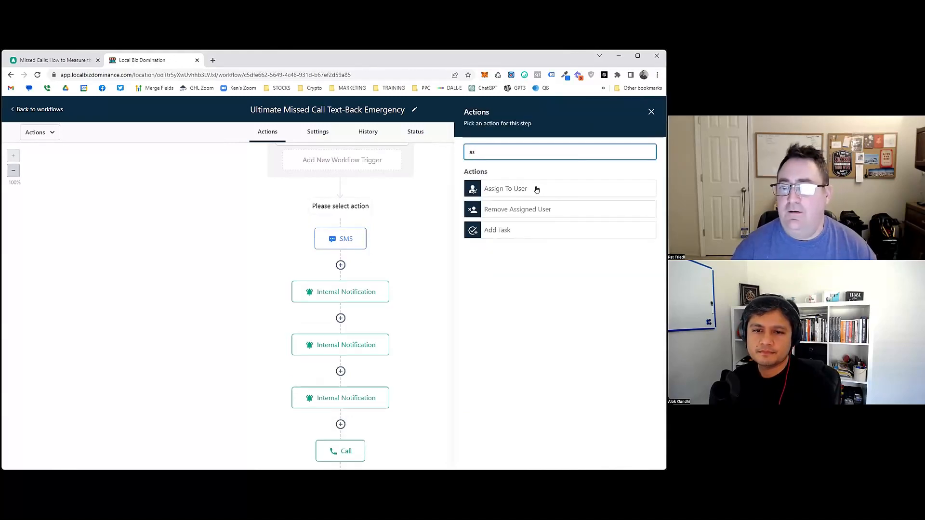
click(537, 188)
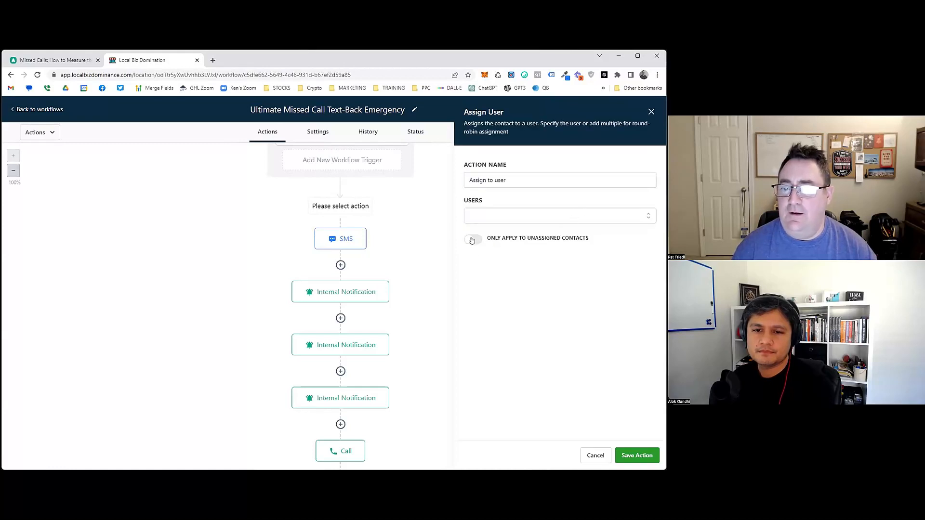
click(498, 217)
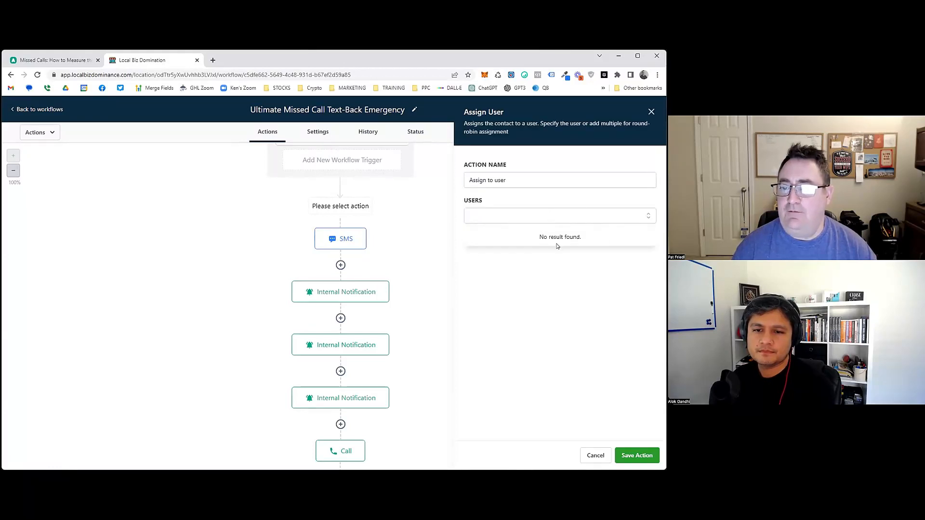
click(483, 243)
click(473, 240)
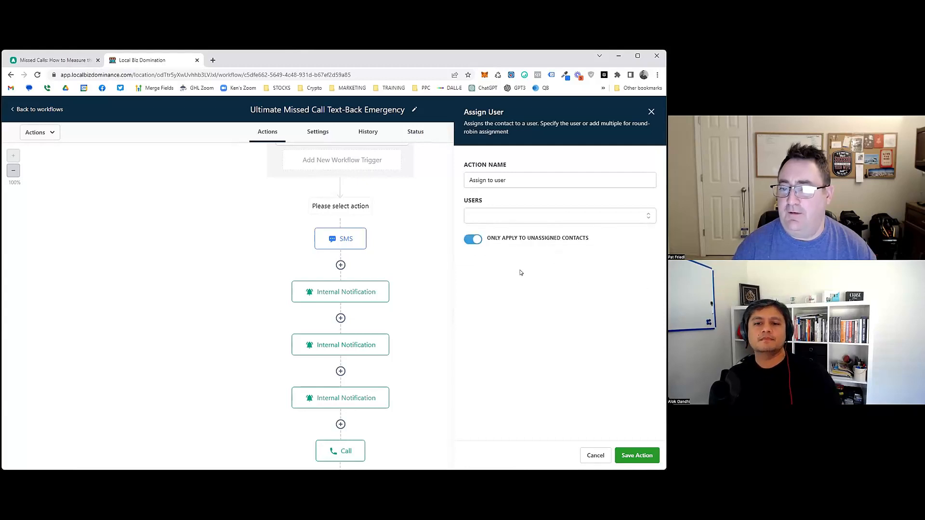
click(635, 453)
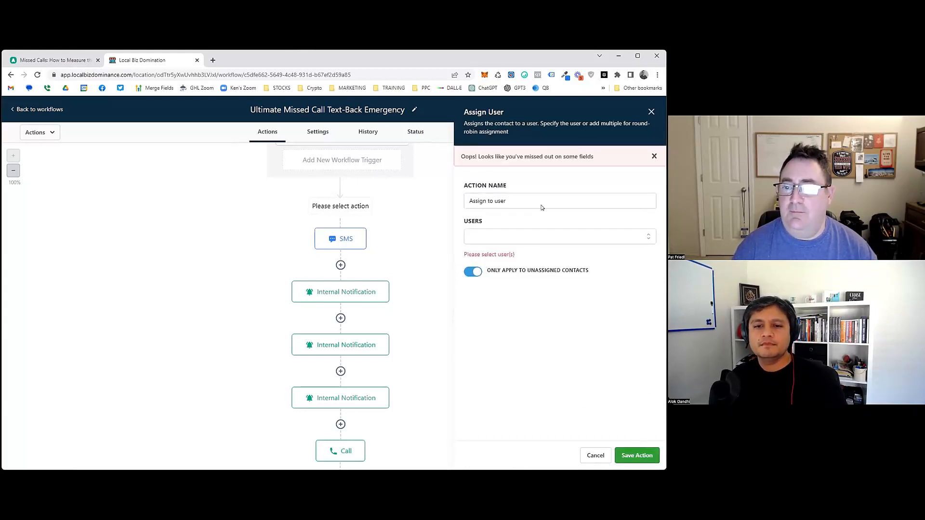
click(652, 112)
Switch the emergency workflow from draft to published, save it, and return to the workflows list
scroll(364, 388, down, 1)
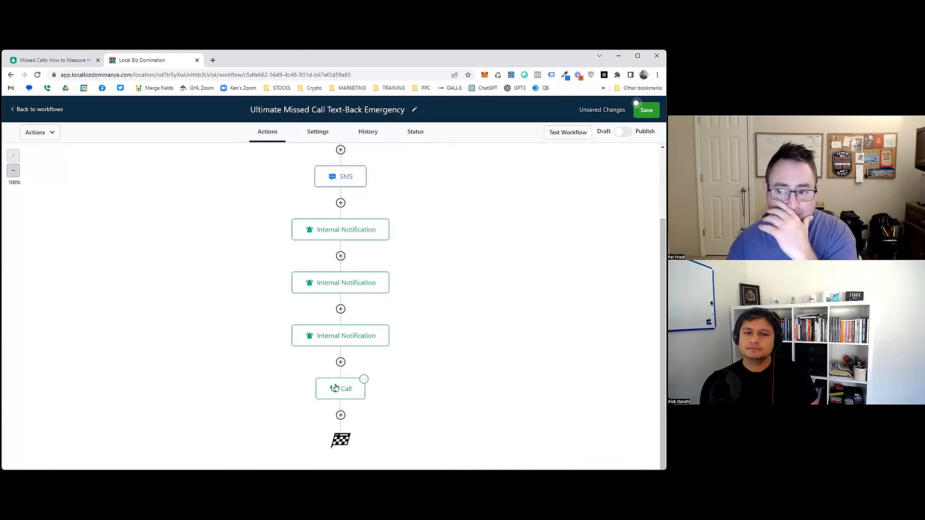
click(622, 132)
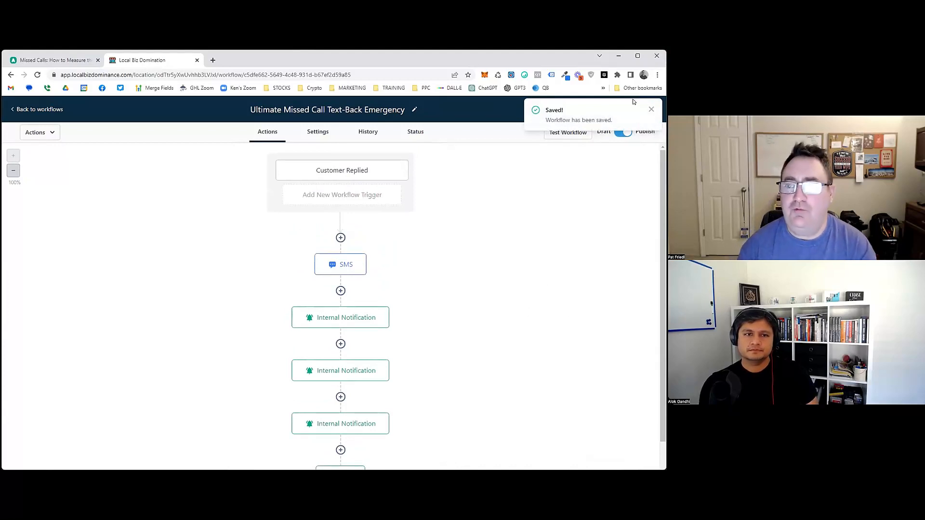
scroll(541, 308, down, 2)
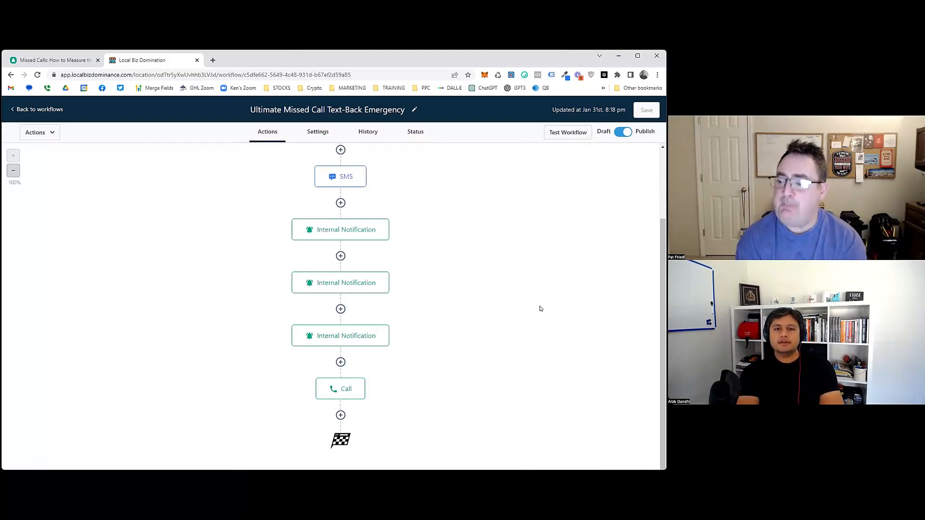
scroll(540, 308, up, 2)
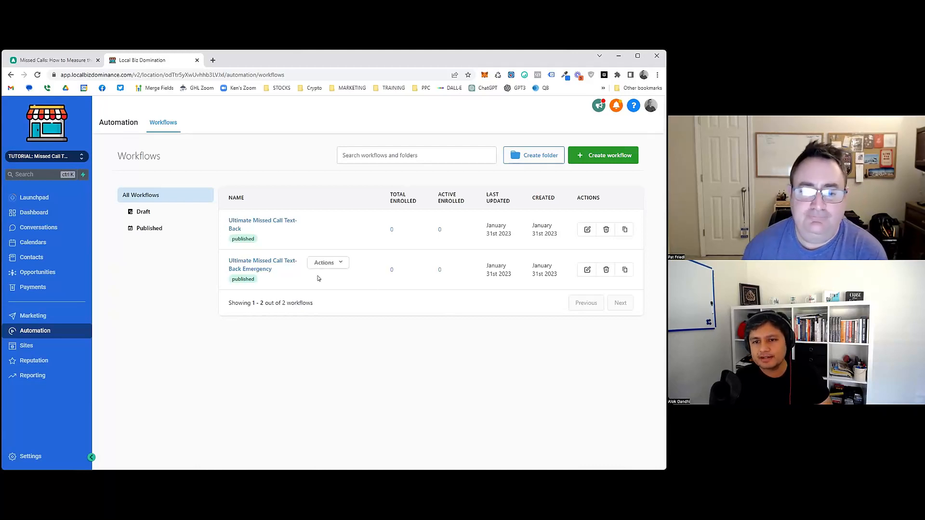
Open the Ultimate Missed Call Text-Back workflow and review its trigger, weekday and business-hours branches, lead SMS actions and Go To links
click(267, 224)
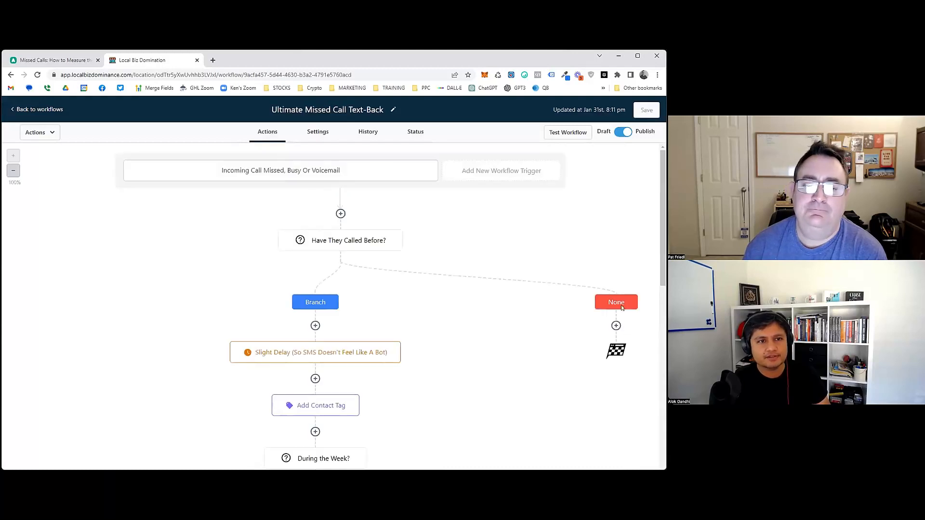
scroll(660, 198, down, 8)
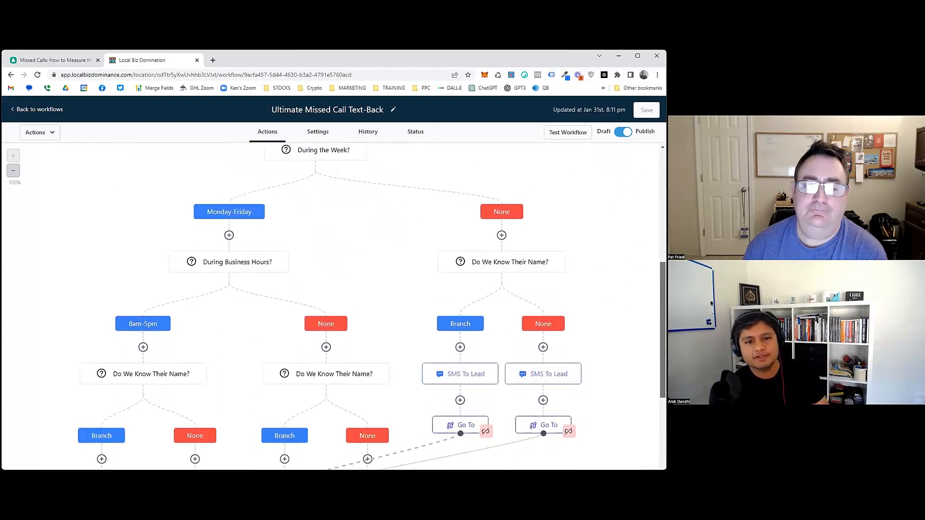
scroll(364, 307, up, 1)
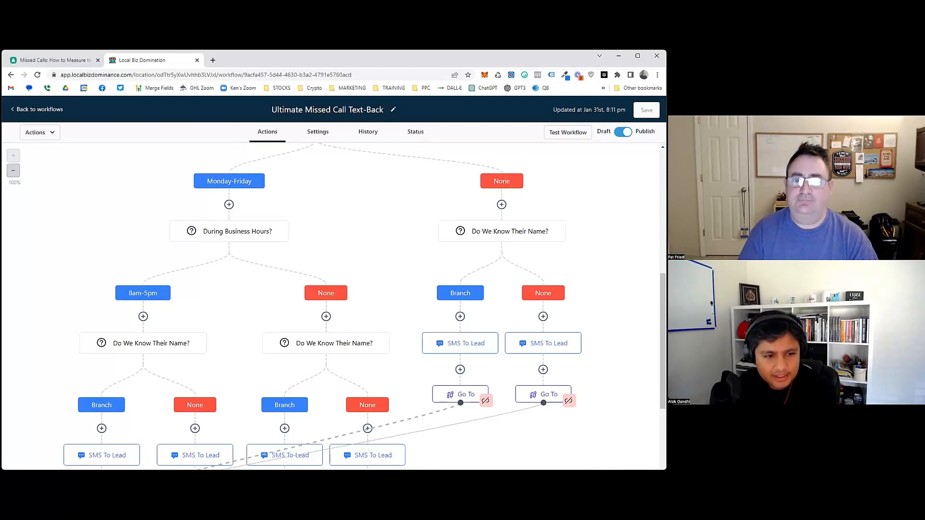
scroll(412, 361, up, 5)
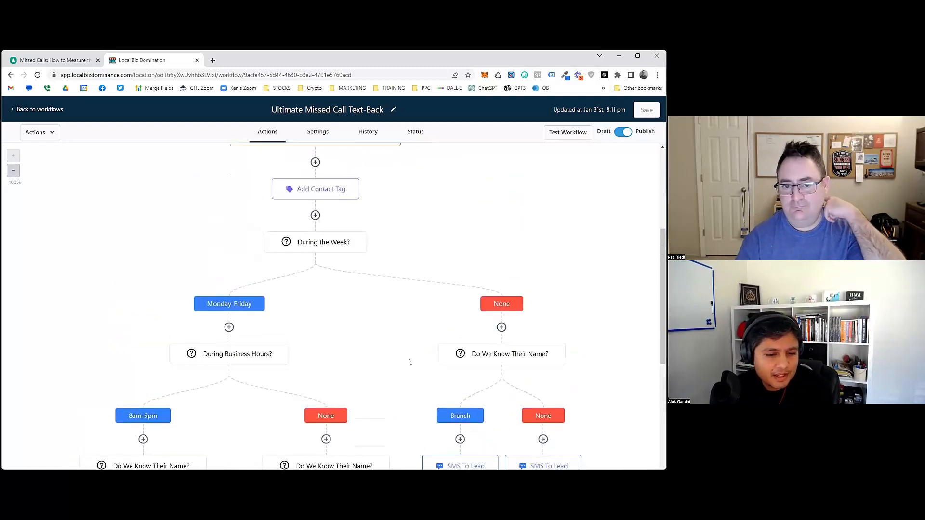
scroll(416, 354, up, 2)
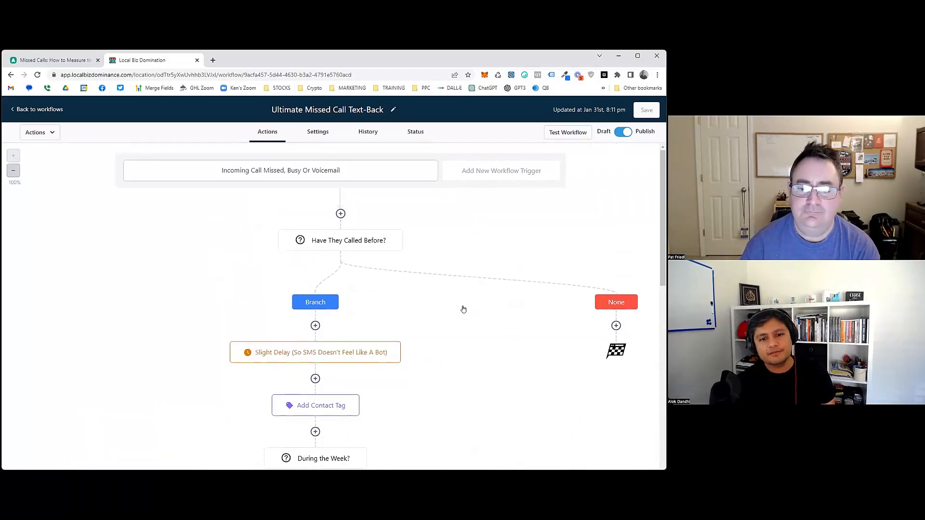
scroll(465, 308, down, 15)
scroll(468, 312, up, 6)
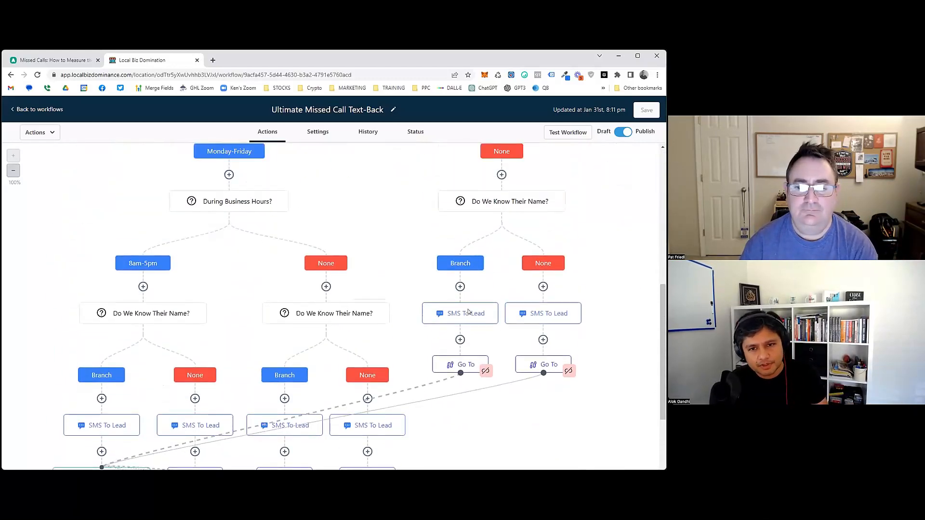
scroll(468, 311, up, 6)
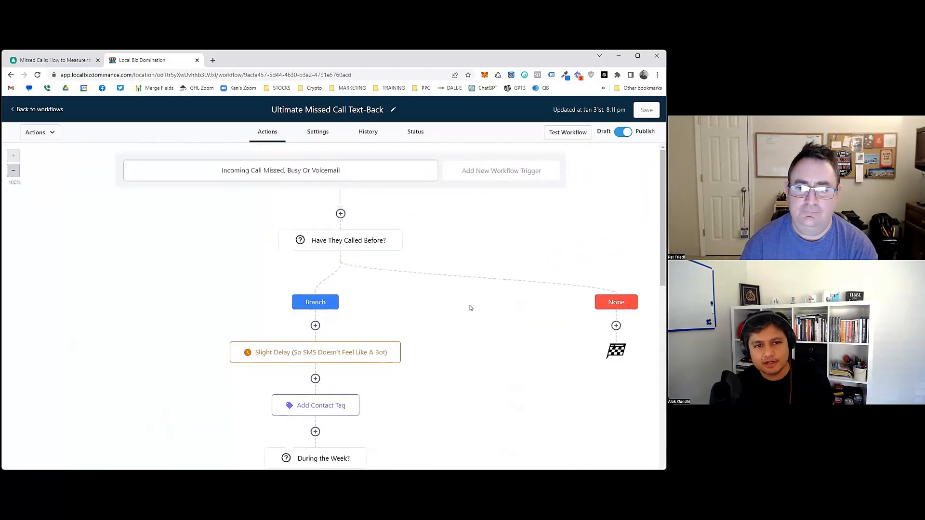
scroll(471, 308, down, 7)
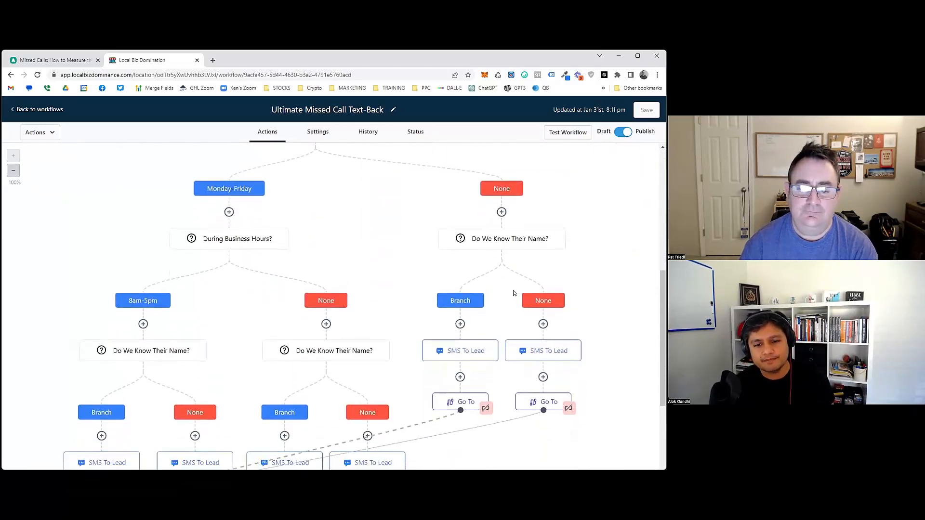
scroll(514, 293, down, 1)
scroll(516, 293, down, 1)
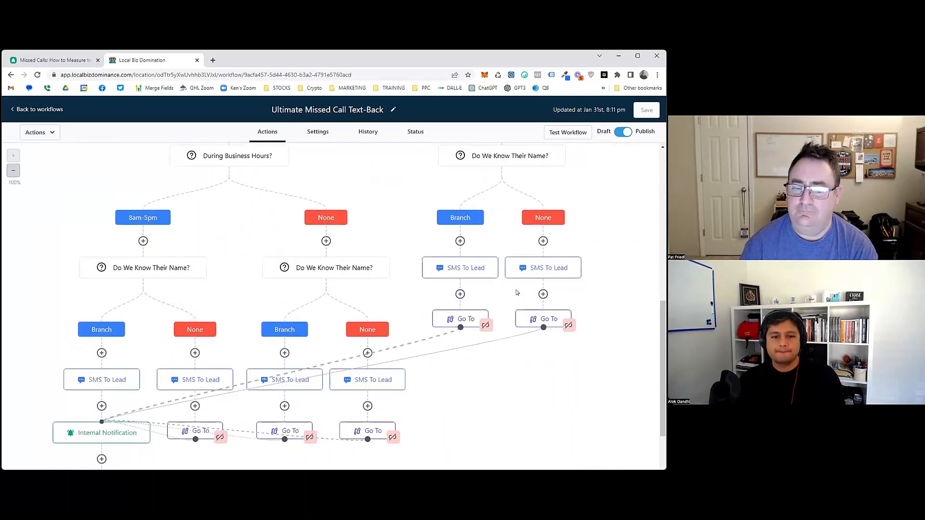